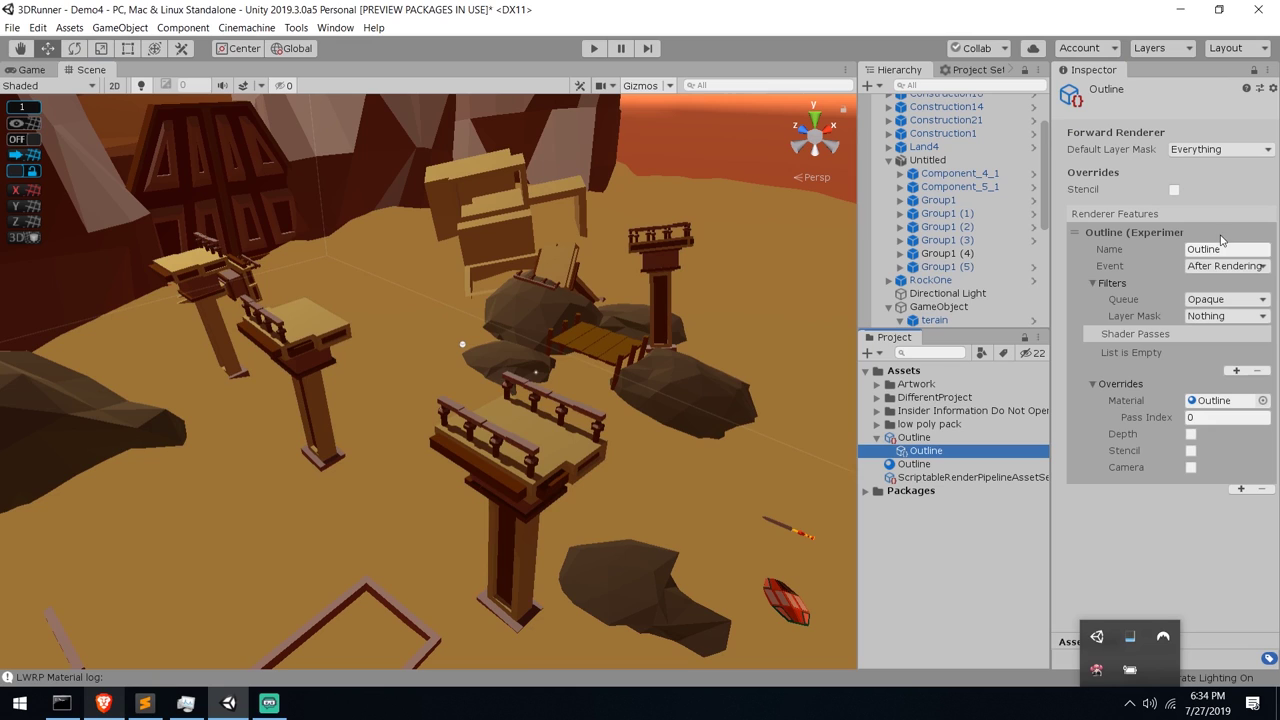
Set the Outline renderer feature's filter Layer Mask to CurrentMission and inspect the towers in the scene
left_click(1228, 316)
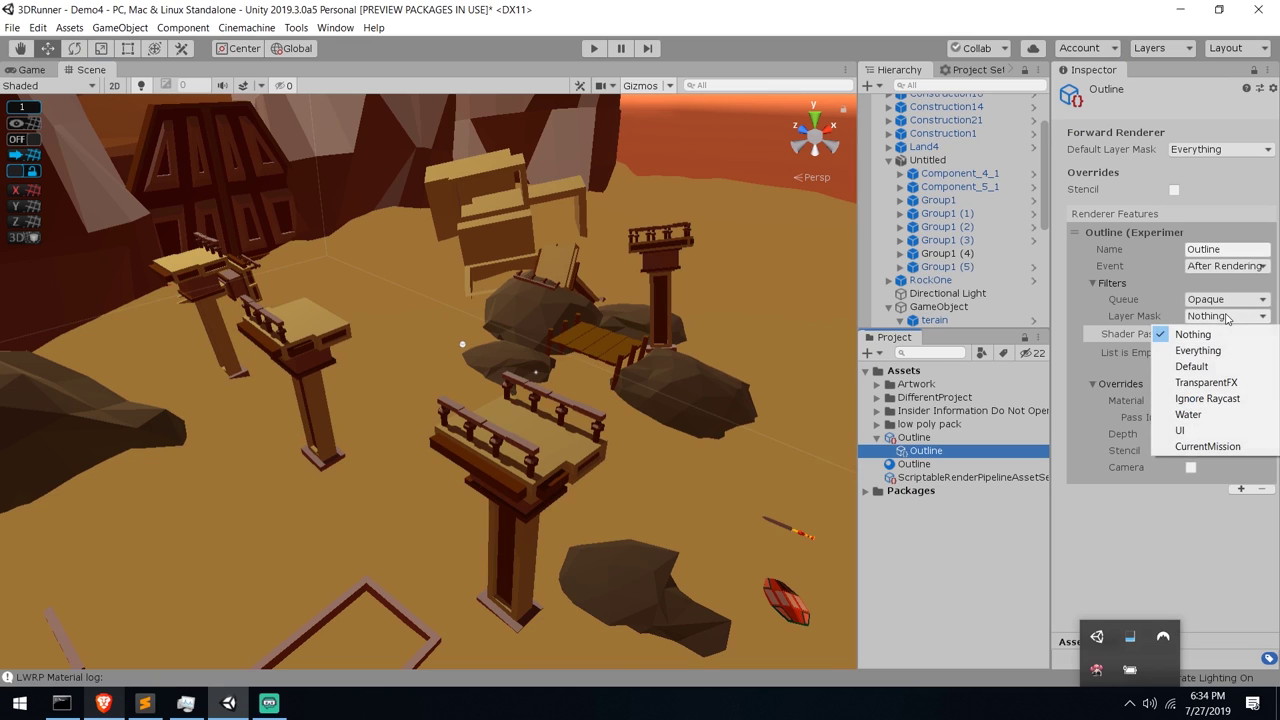
left_click(1220, 447)
scroll(667, 389, "down", 10)
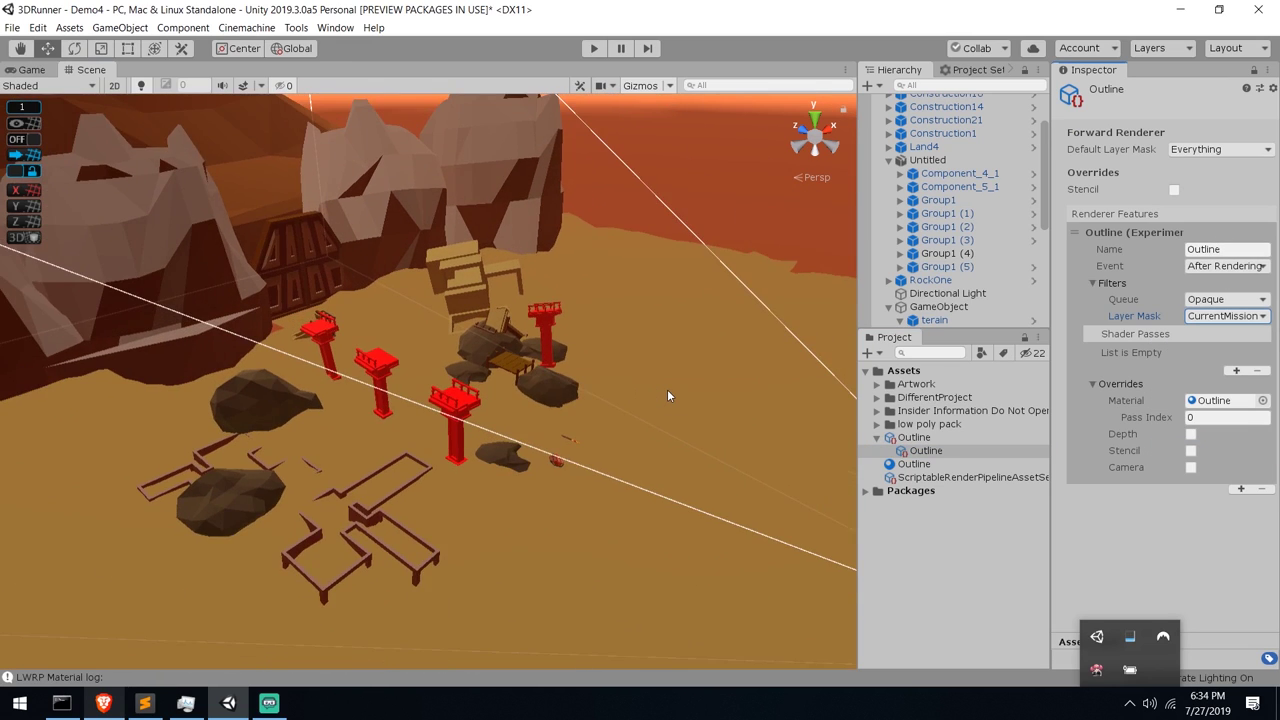
right_click_drag(666, 389, 628, 402)
scroll(628, 402, "up", 8)
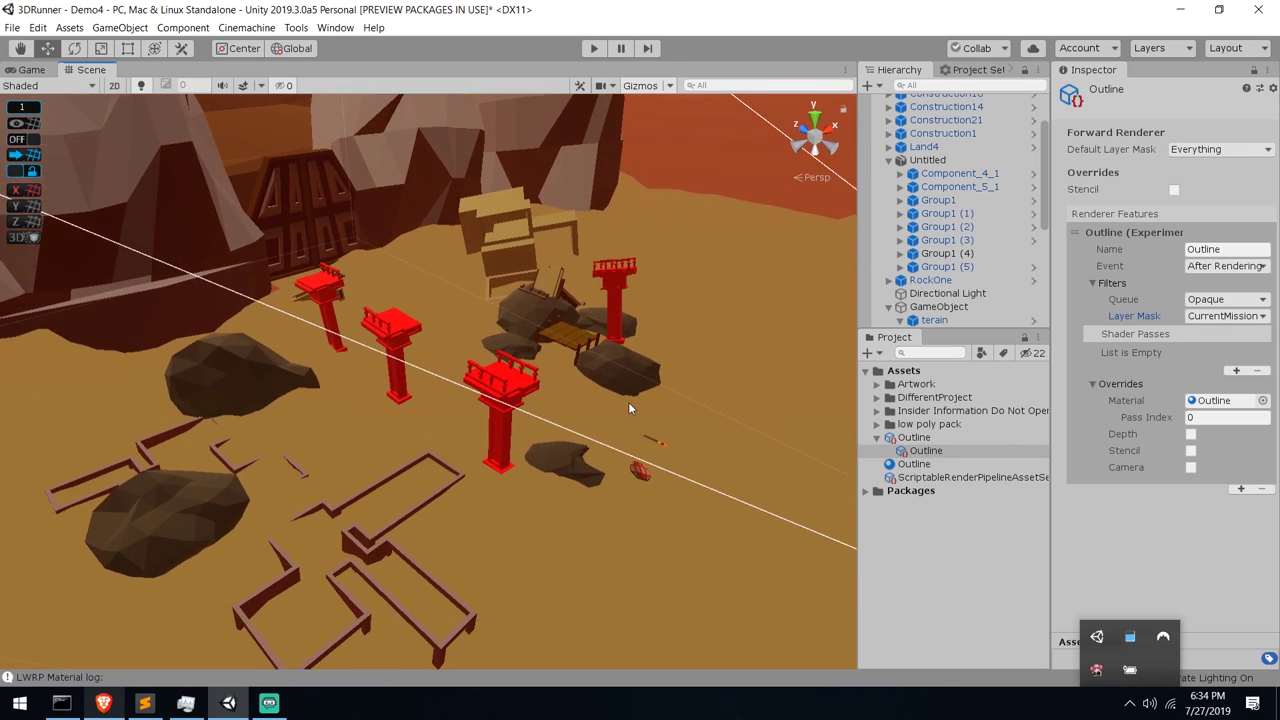
scroll(640, 392, "up", 2)
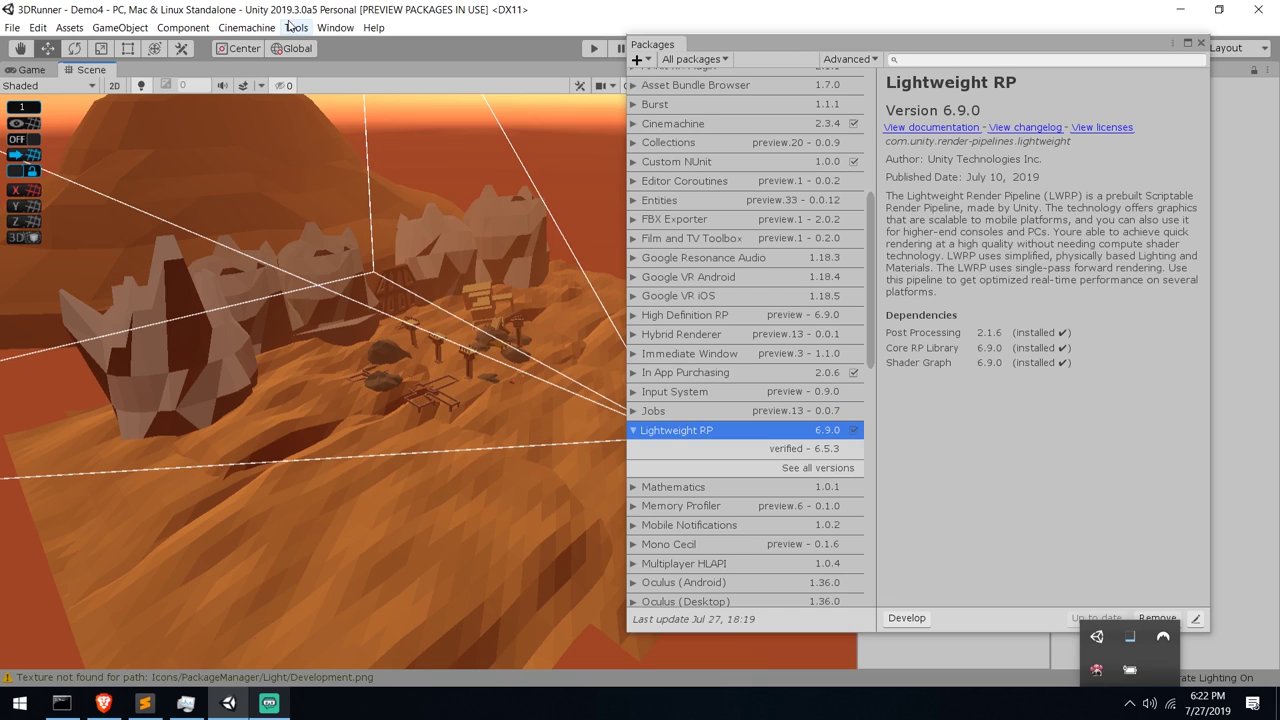
Review the Lightweight RP package's version and dependencies, and close the package manager
left_click(740, 447)
left_click(724, 433)
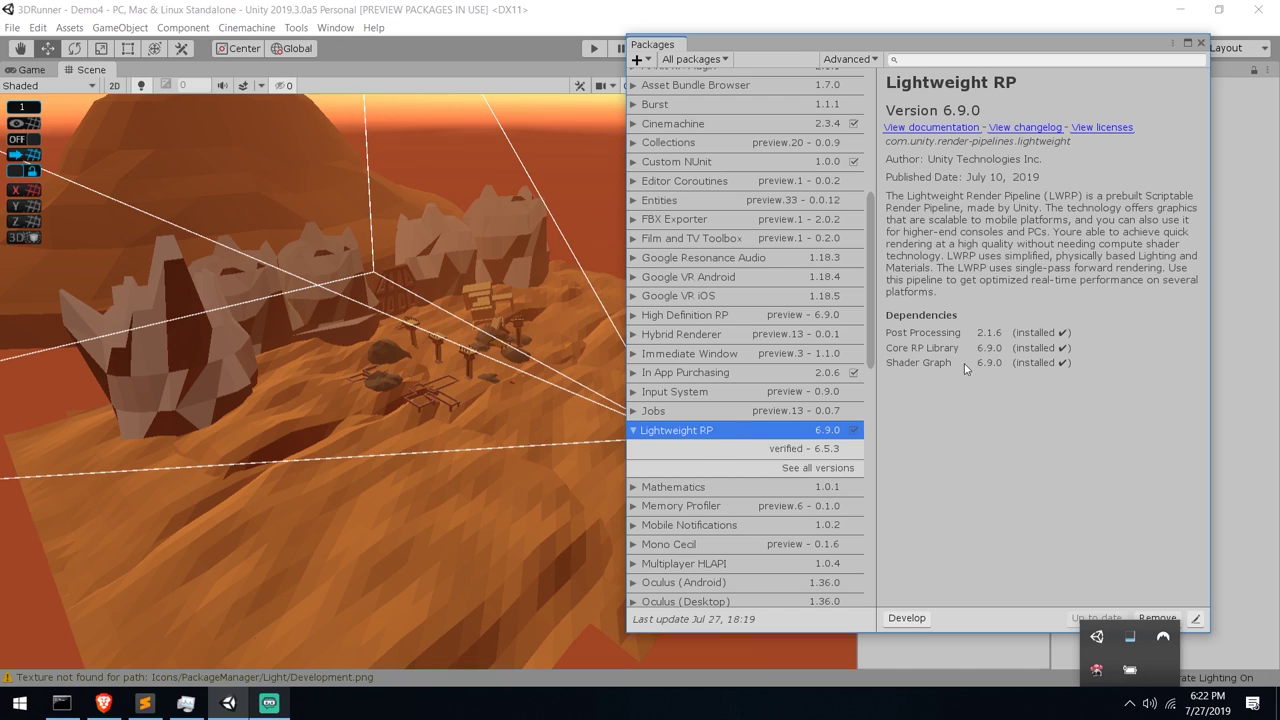
scroll(728, 320, "up", 5)
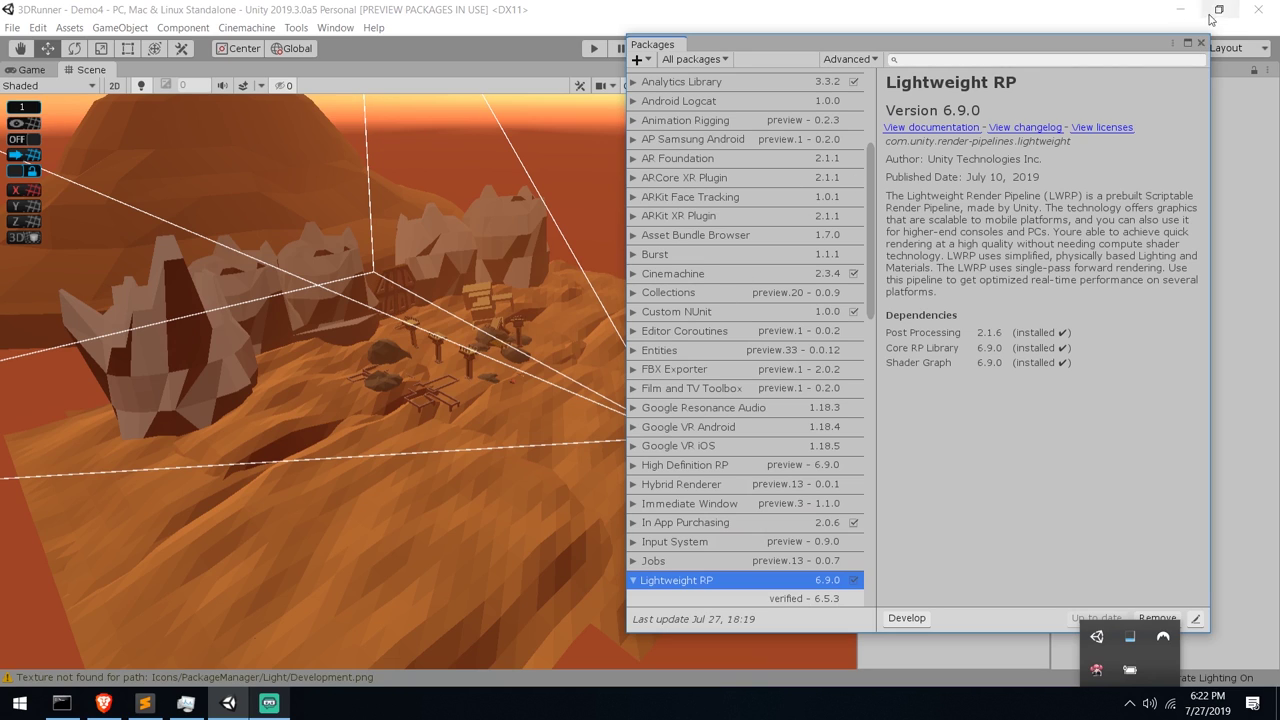
left_click(1201, 44)
Delete the Custom and CustomRenderingSetting assets from the Render folder and collapse its Material and Shader subfolders
right_click_drag(810, 230, 418, 370, "alt")
left_click_drag(418, 370, 556, 280, "alt")
scroll(558, 280, "up", 1)
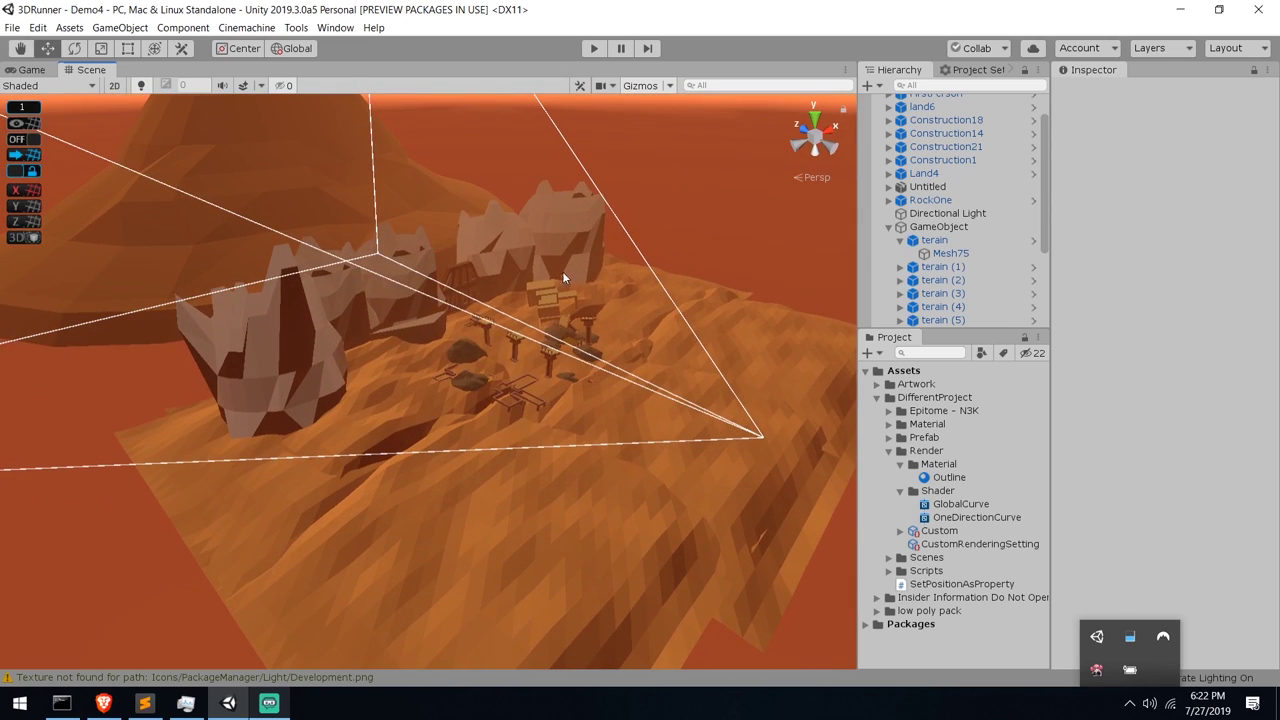
left_click_drag(684, 327, 608, 281, "alt")
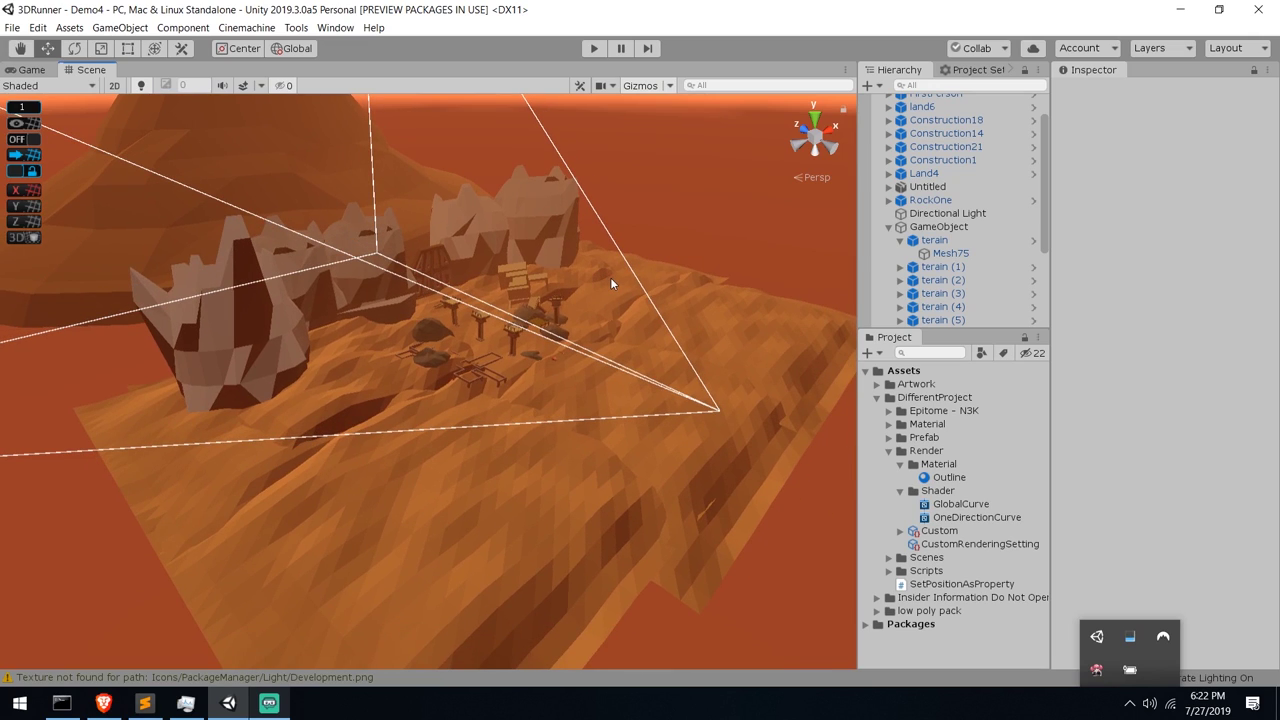
left_click(950, 531)
left_click(952, 545, "shift")
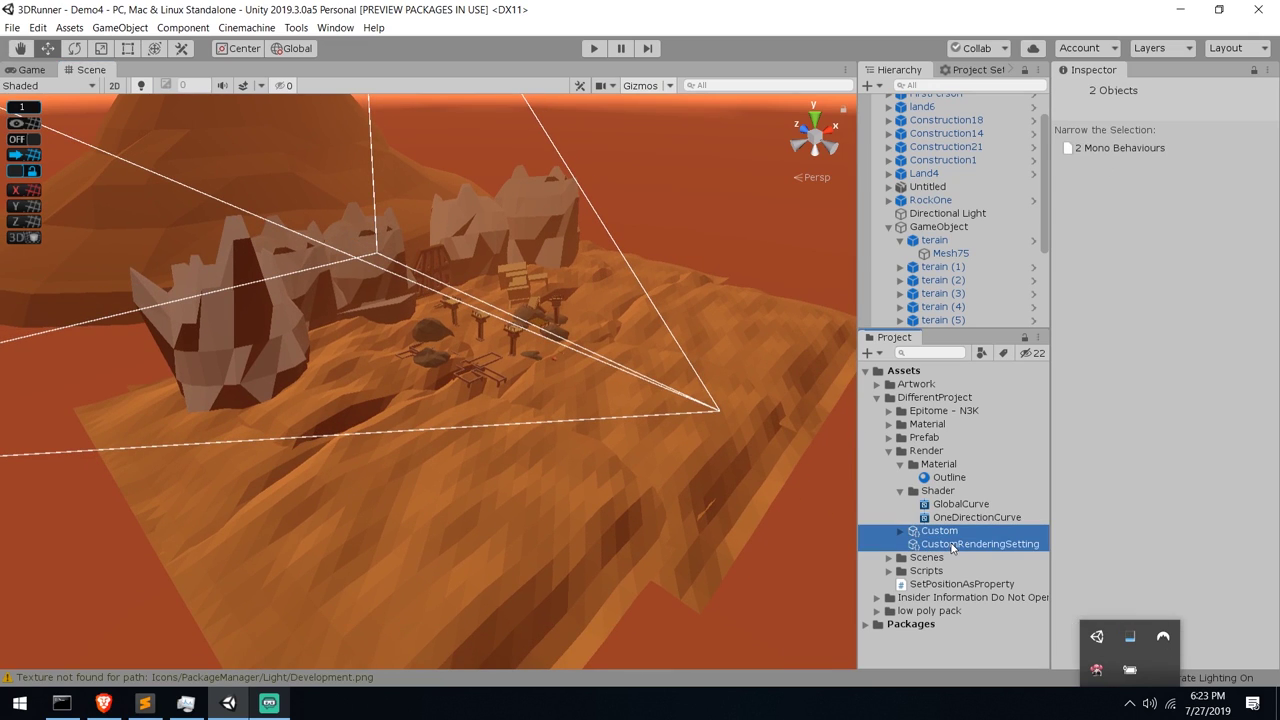
key("Delete")
key("Return")
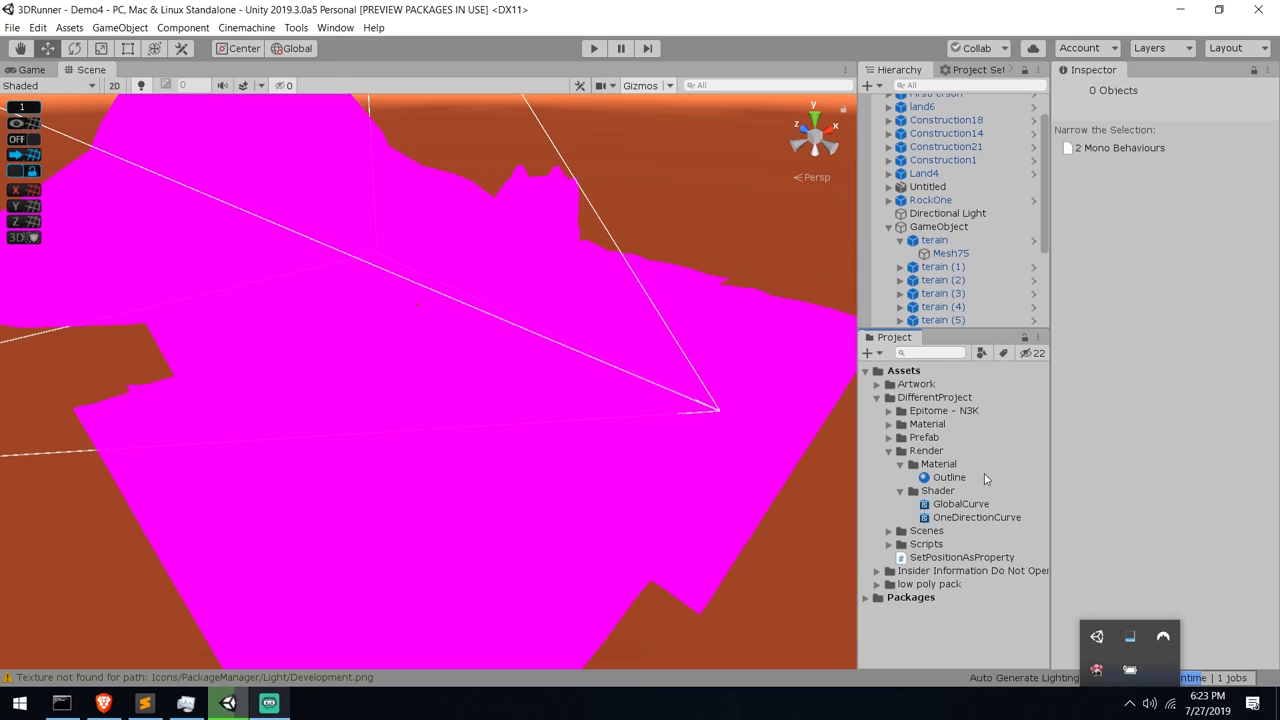
left_click(901, 464)
left_click(901, 478)
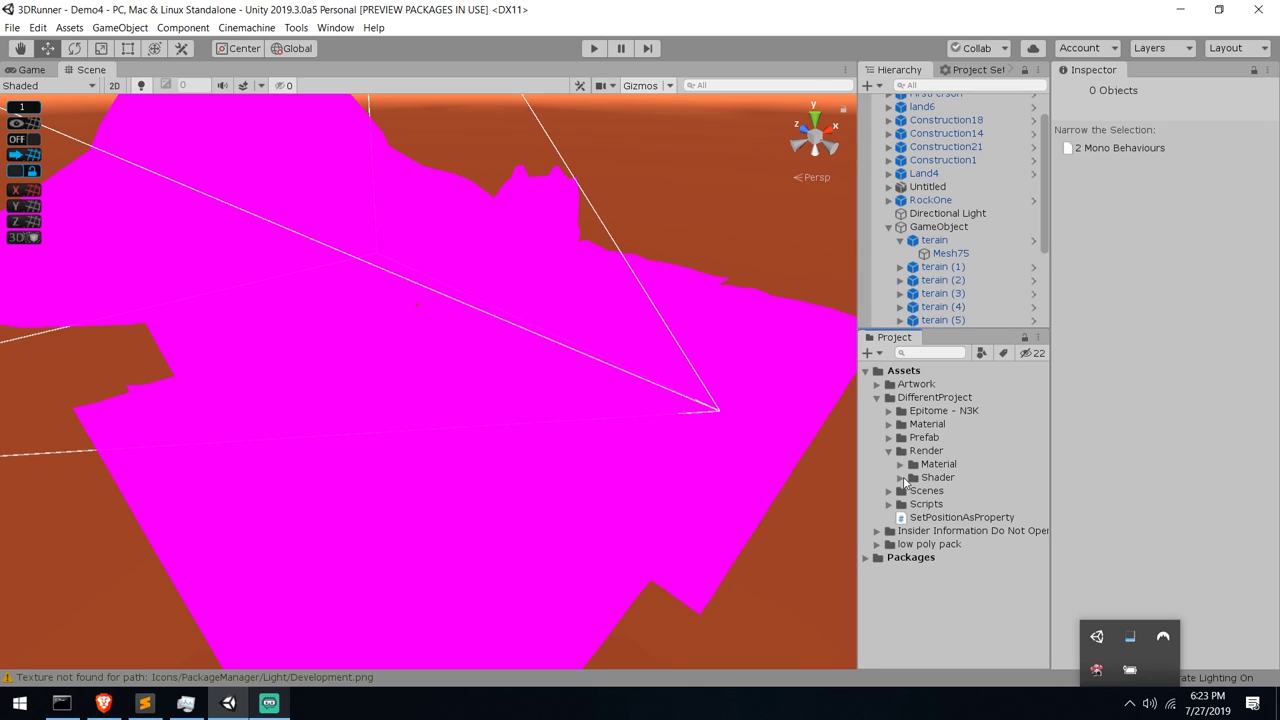
Open the project settings and dock them alongside the Hierarchy
left_click(37, 27)
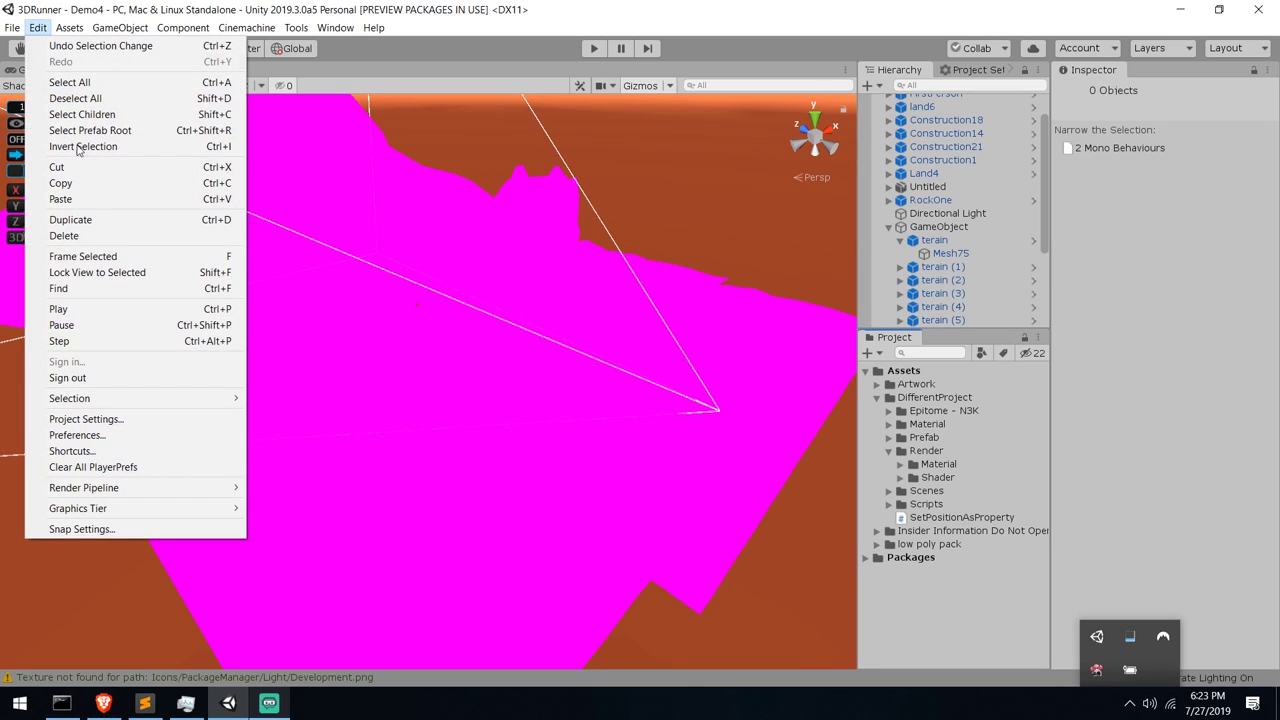
left_click(138, 419)
left_click_drag(958, 75, 480, 150)
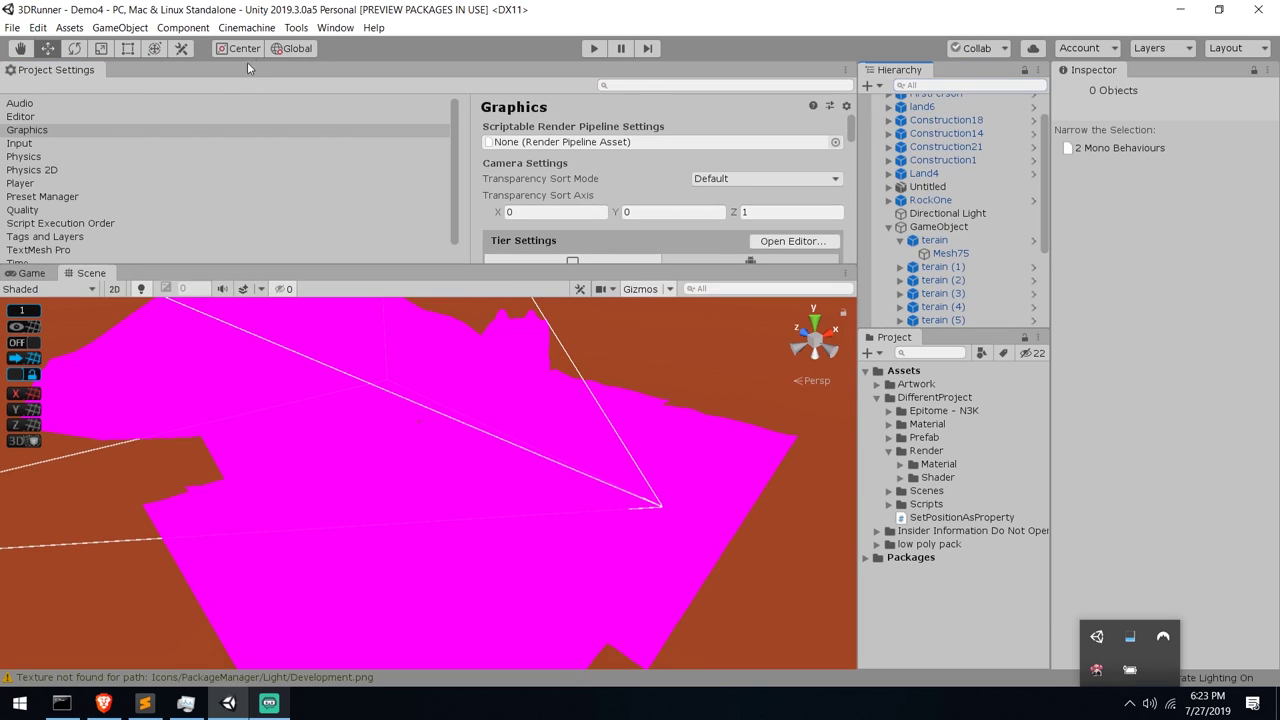
left_click_drag(55, 70, 1000, 70)
middle_click_drag(649, 247, 614, 337)
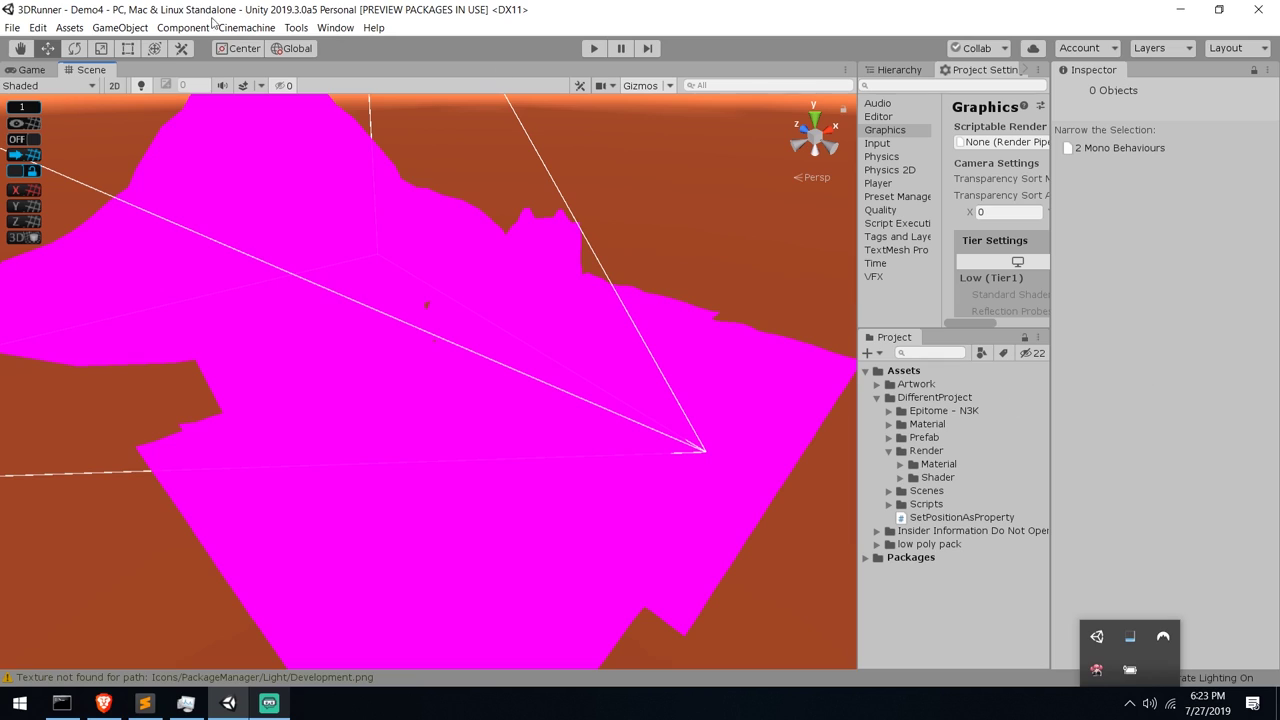
Upgrade all project materials to LightweightRP materials
left_click(37, 27)
mouse_move(167, 496)
mouse_move(362, 489)
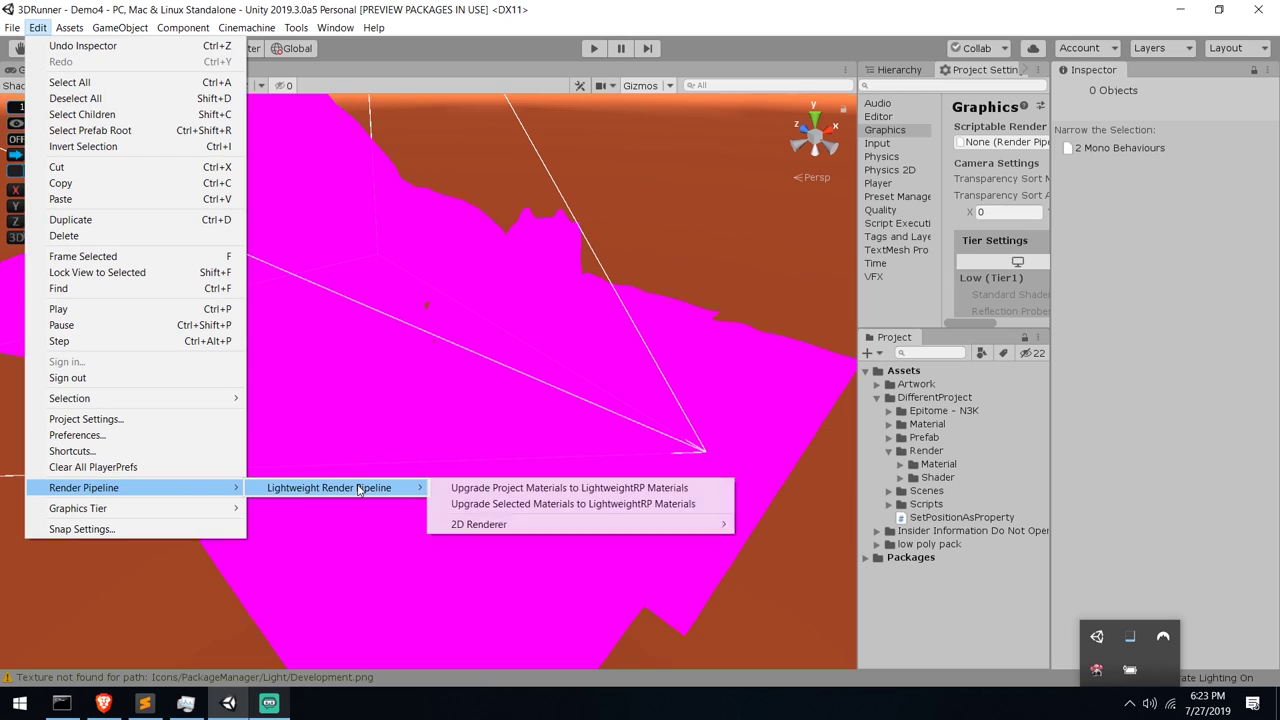
left_click(558, 490)
left_click(686, 378)
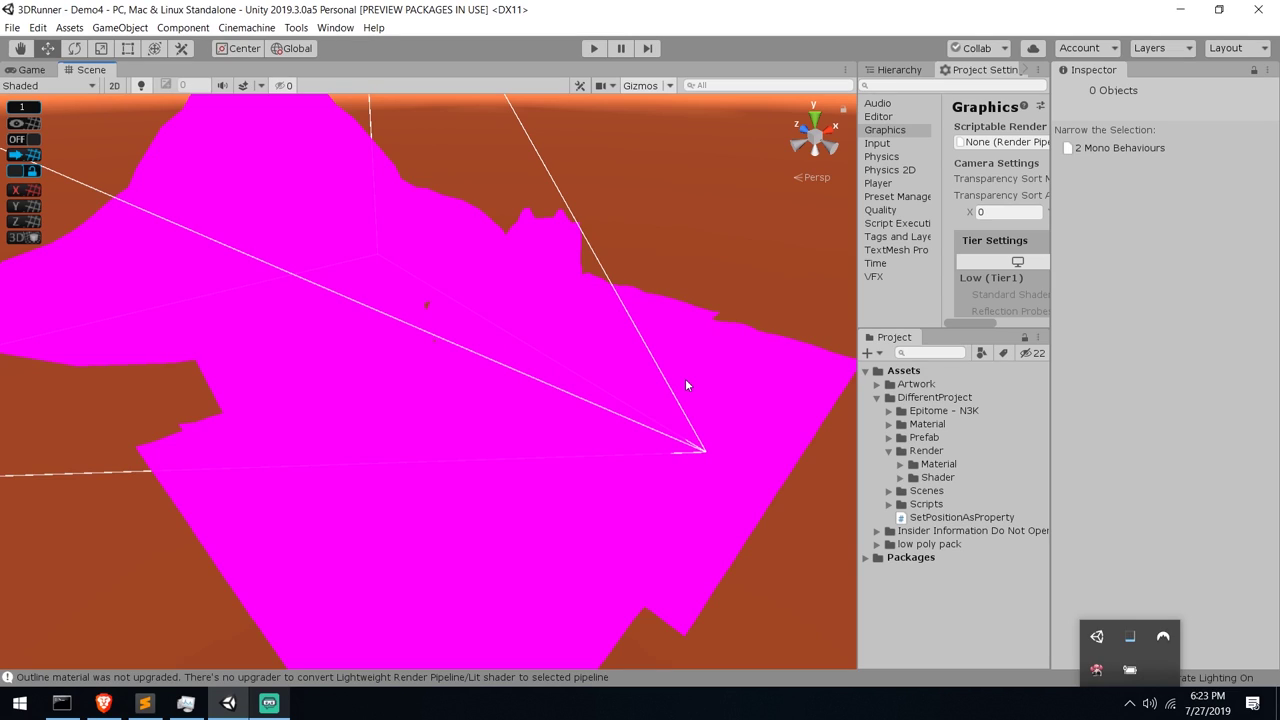
Widen the Graphics project settings and check which render pipeline assets are available to assign
left_click(877, 184)
left_click(885, 130)
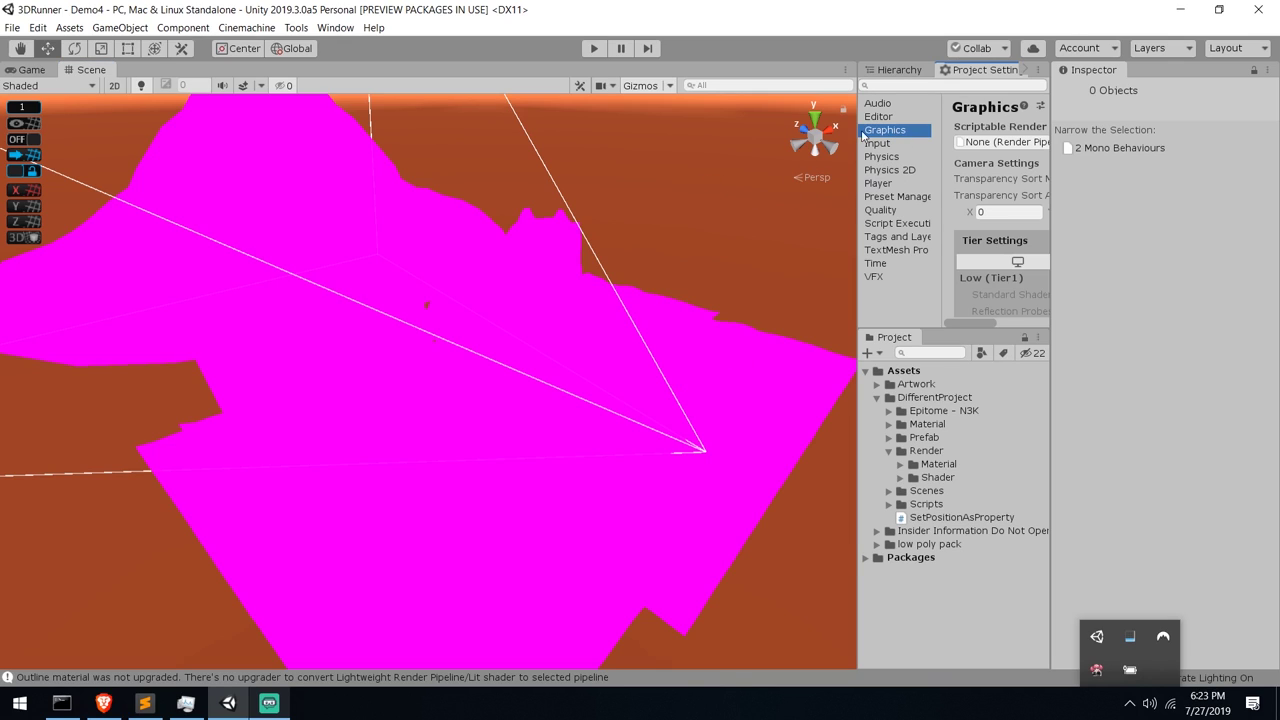
left_click_drag(857, 138, 645, 156)
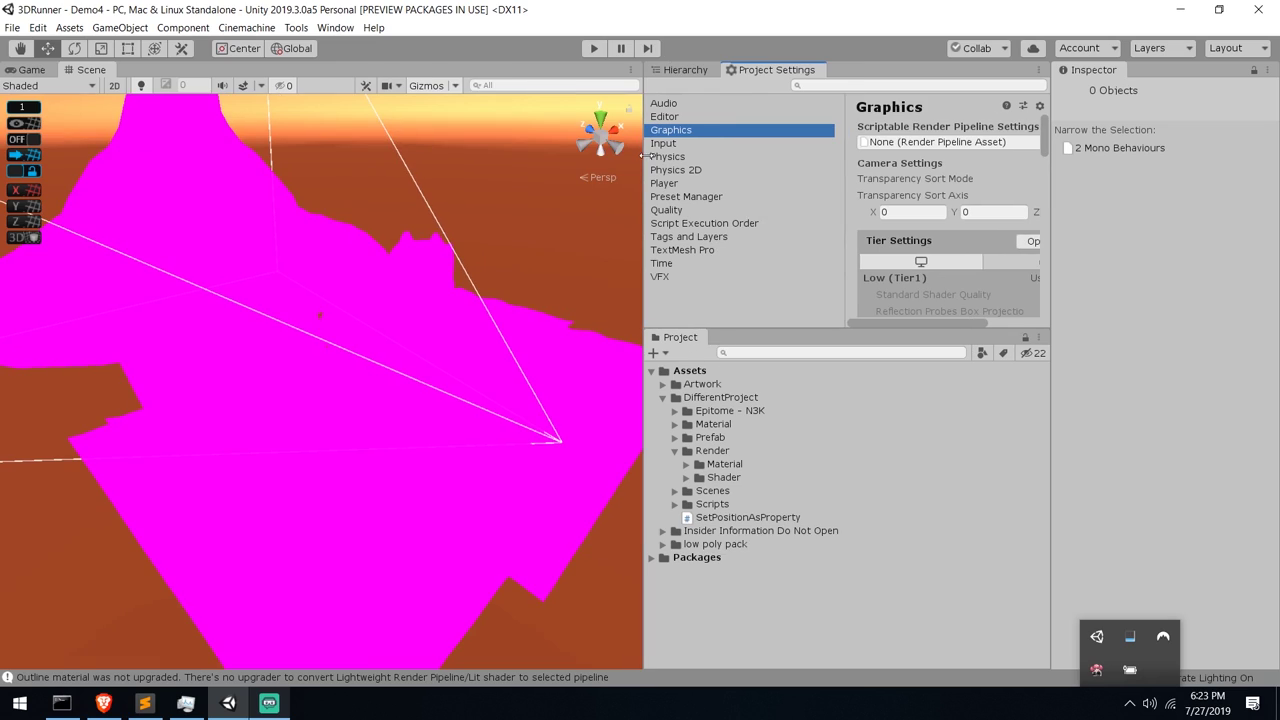
left_click_drag(645, 150, 400, 150)
left_click(1028, 143)
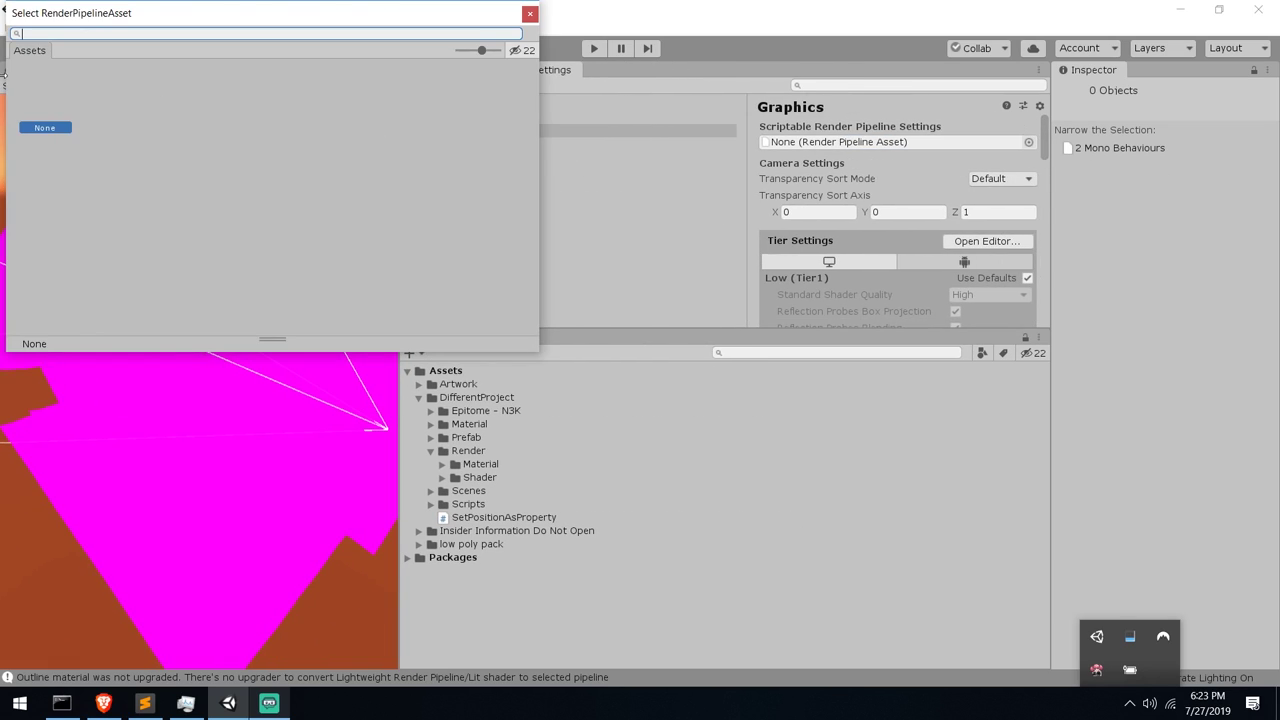
left_click(529, 14)
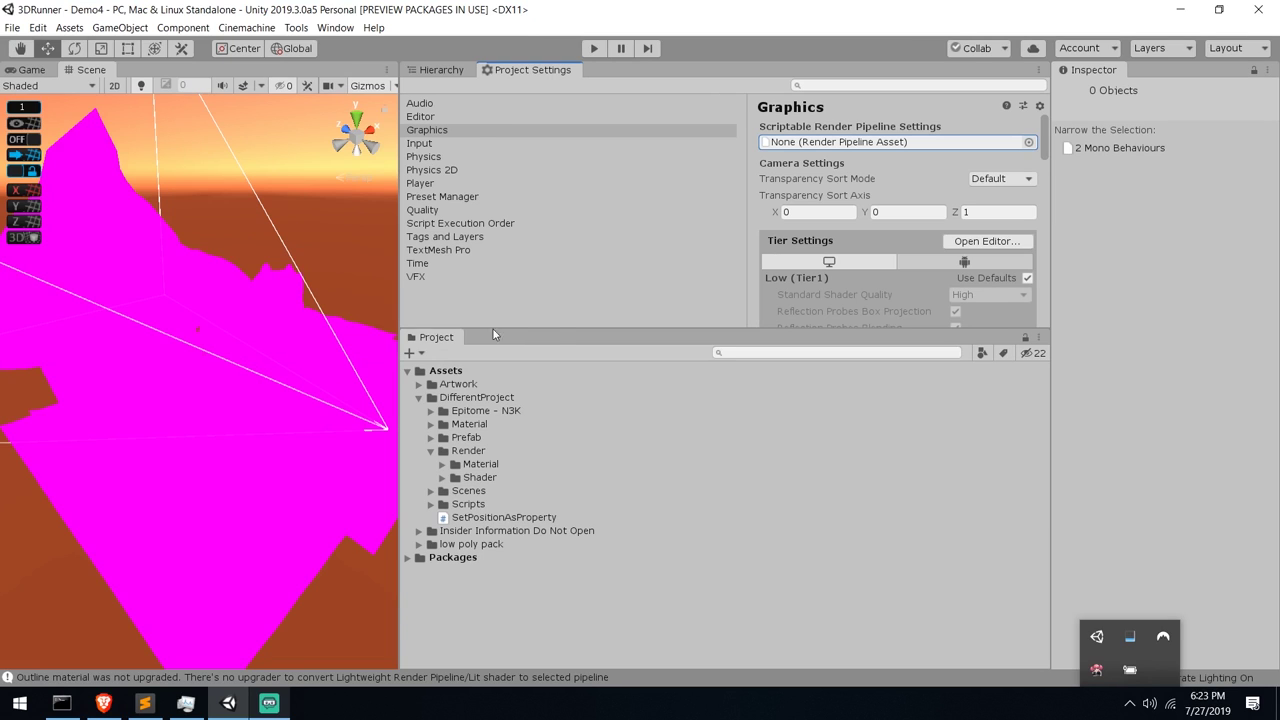
left_click(477, 294)
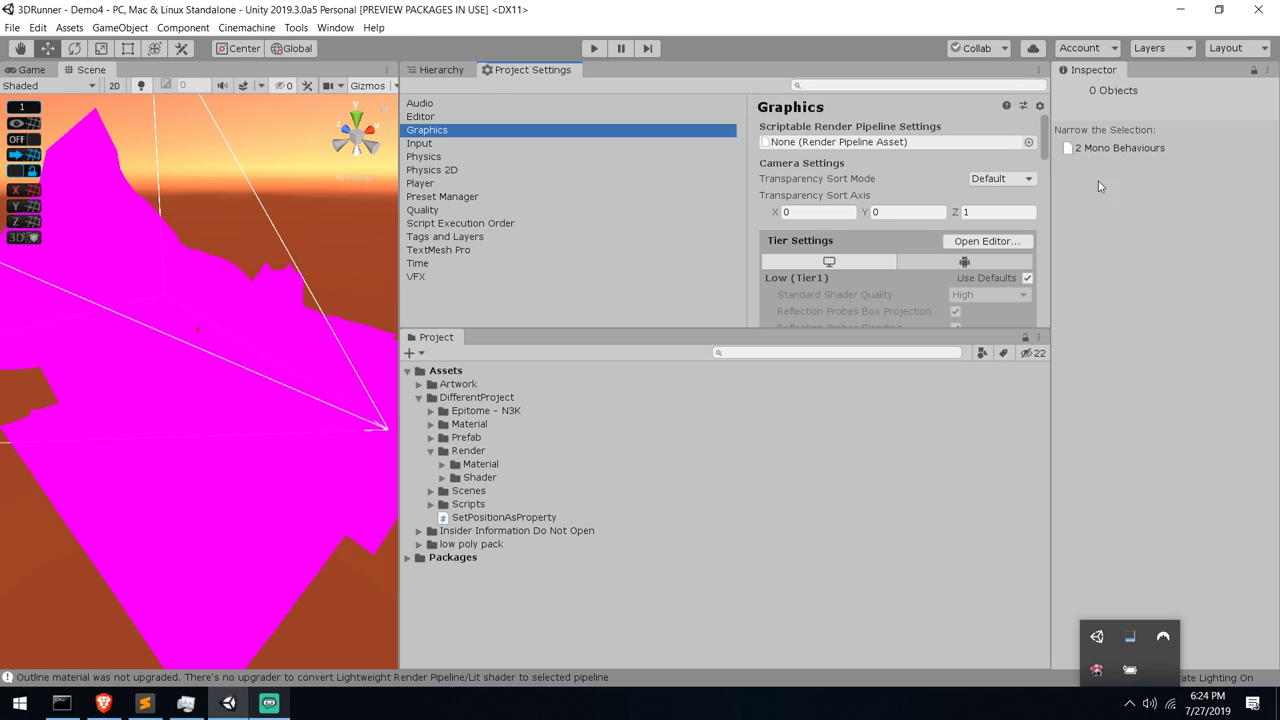
Create a Lightweight Render Pipeline asset named ScriptableRenderPipelineAssetSetting directly in the Assets folder
left_click(432, 398)
left_click(419, 397)
left_click(446, 372)
right_click(446, 380)
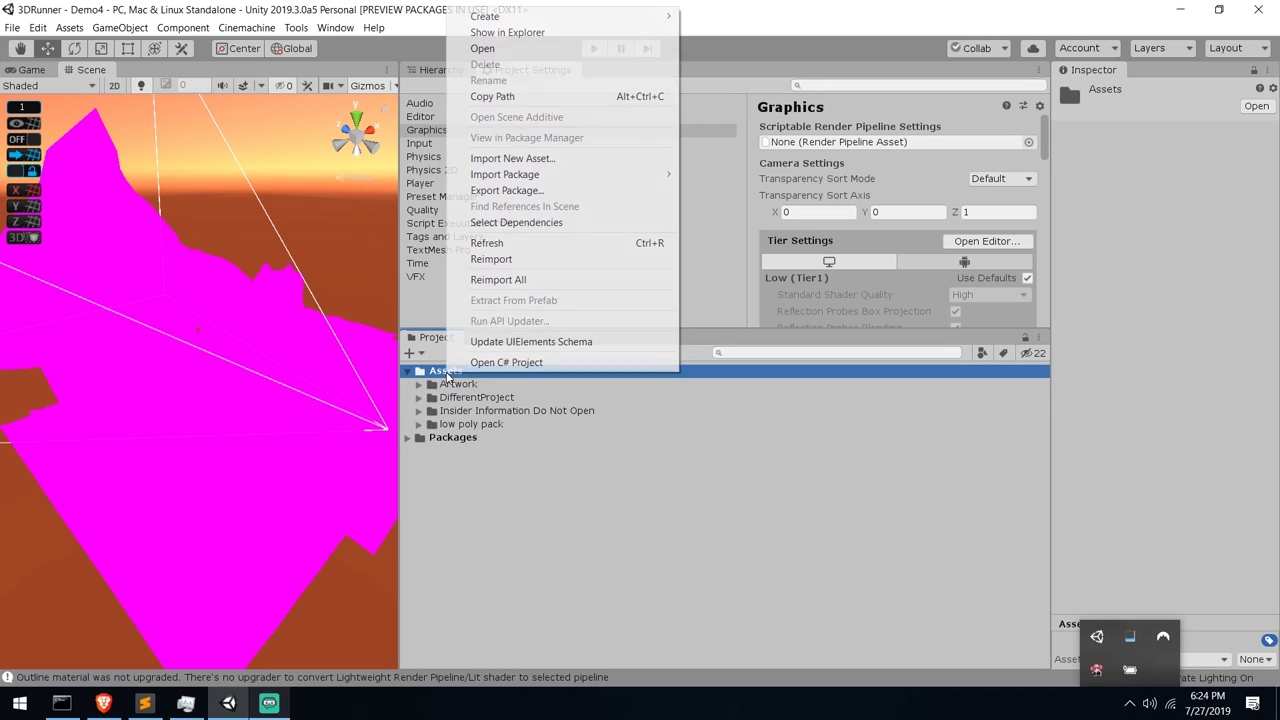
mouse_move(640, 17)
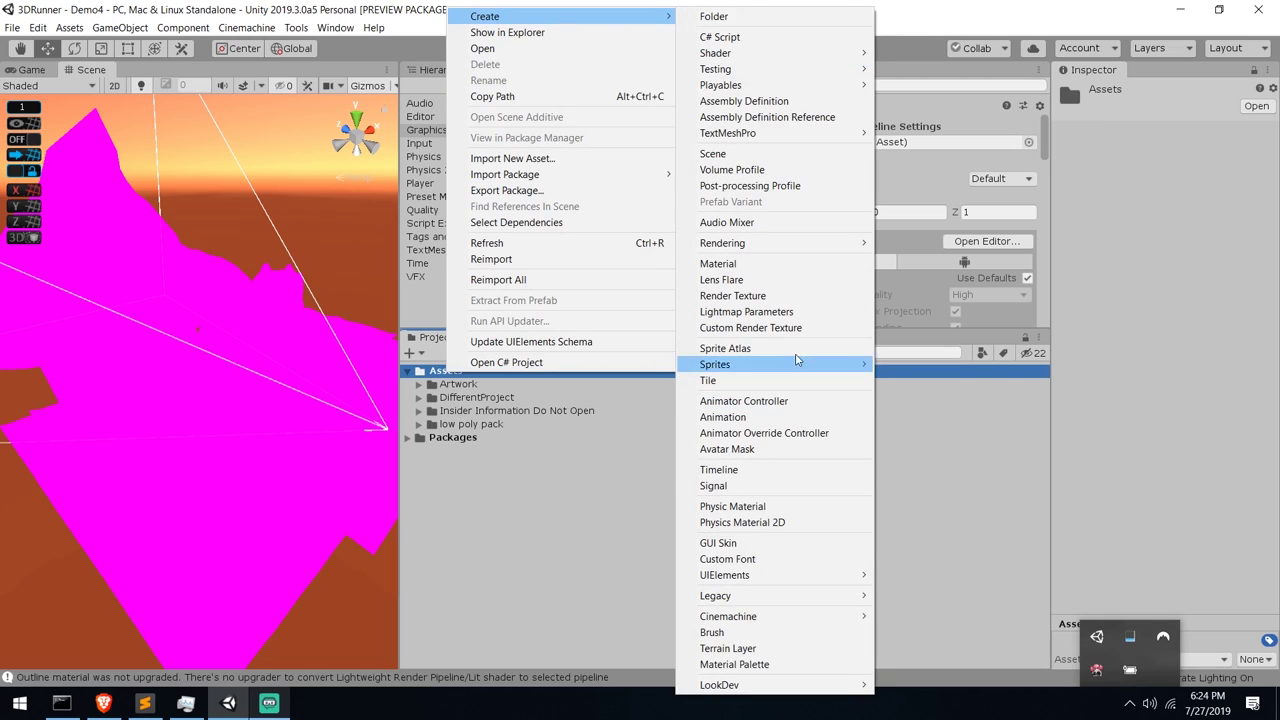
mouse_move(814, 245)
mouse_move(924, 249)
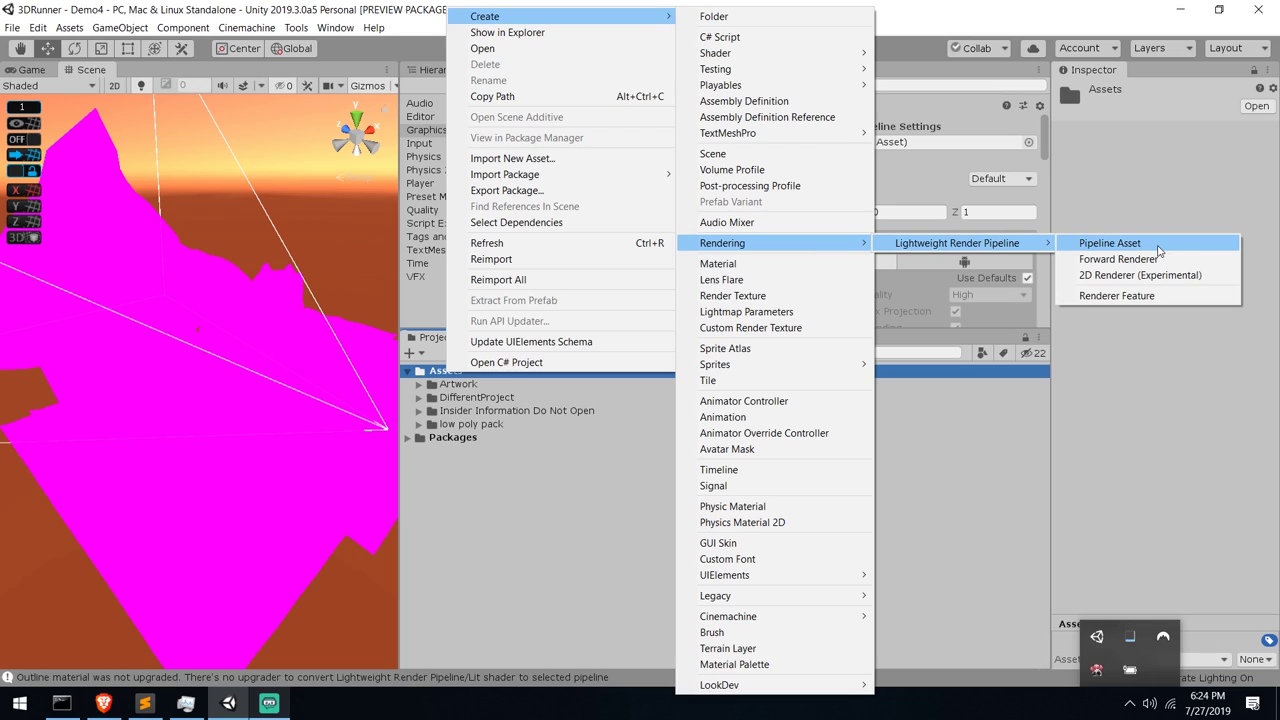
left_click(1158, 249)
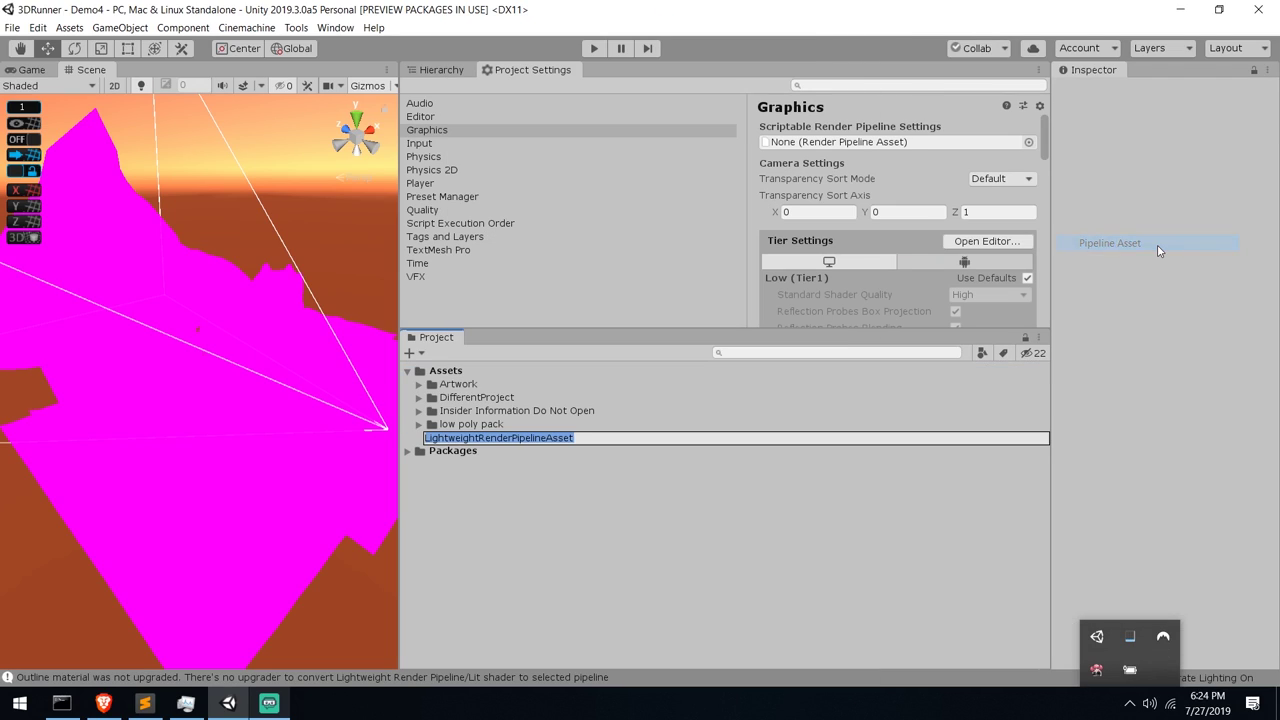
type("ScriptableRnder")
key("BackSpace")
type("enderPipelineAssetSetting")
key("Return")
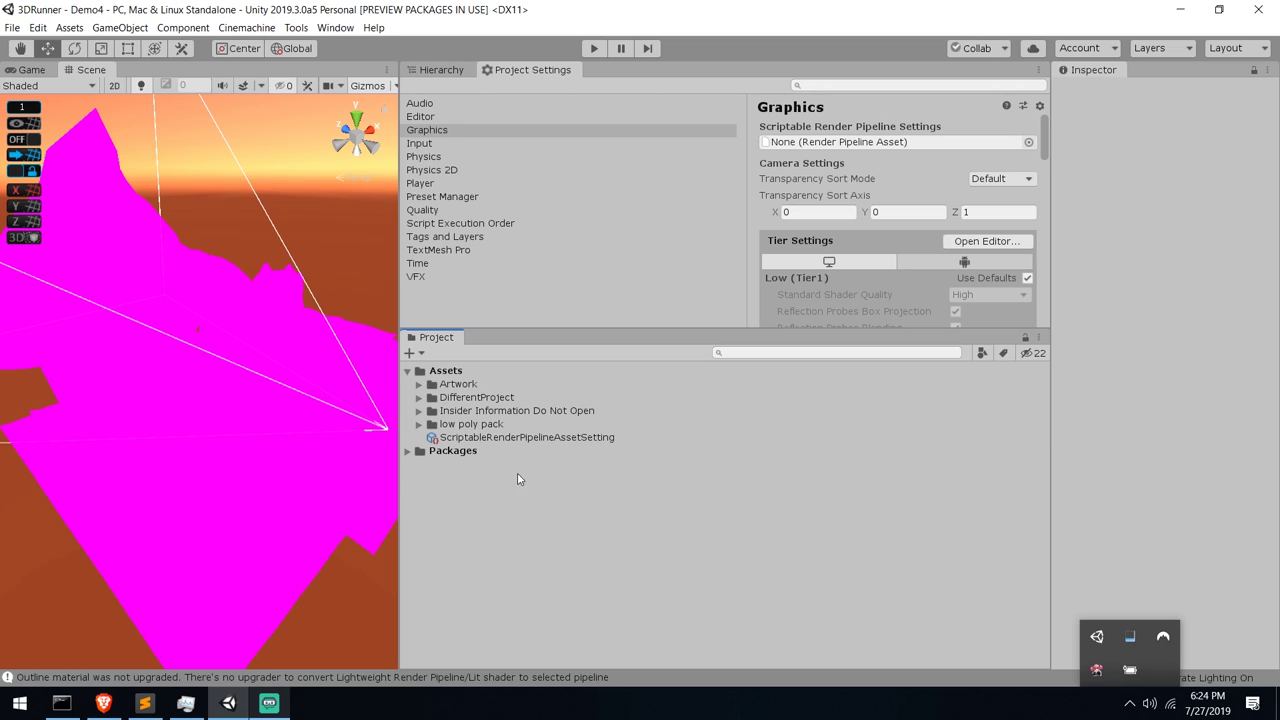
Assign ScriptableRenderPipelineAssetSetting as the Scriptable Render Pipeline Settings asset and enlarge the scene view again
left_click_drag(455, 437, 876, 136)
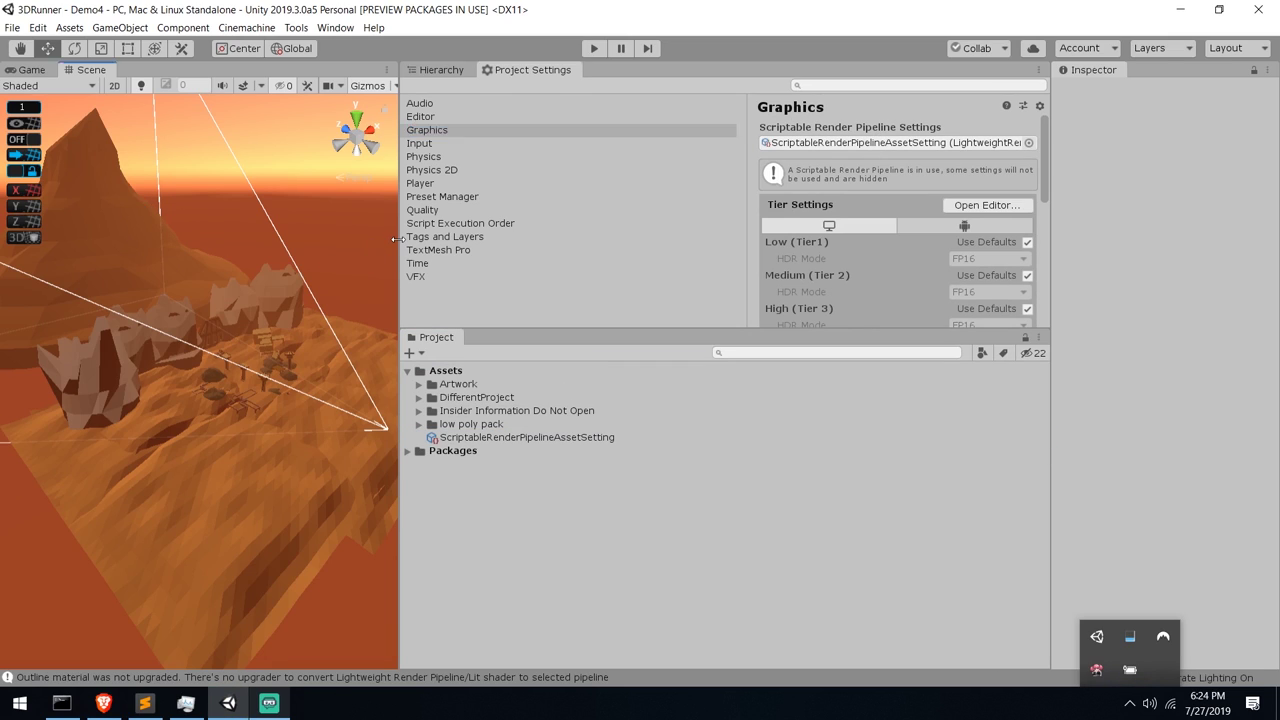
left_click_drag(399, 241, 921, 318)
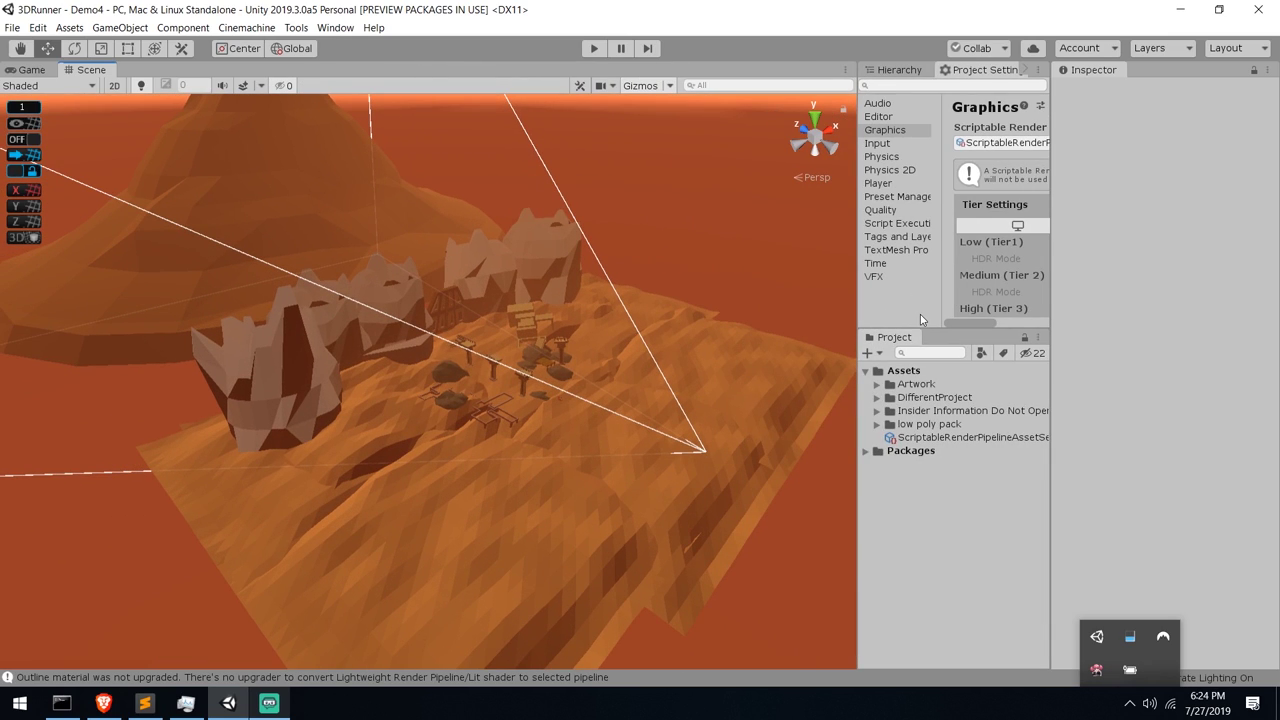
Browse the Lightweight Render Pipeline shaders for Mesh75's Color_D02 material and set its shader to Standard
left_click(794, 365)
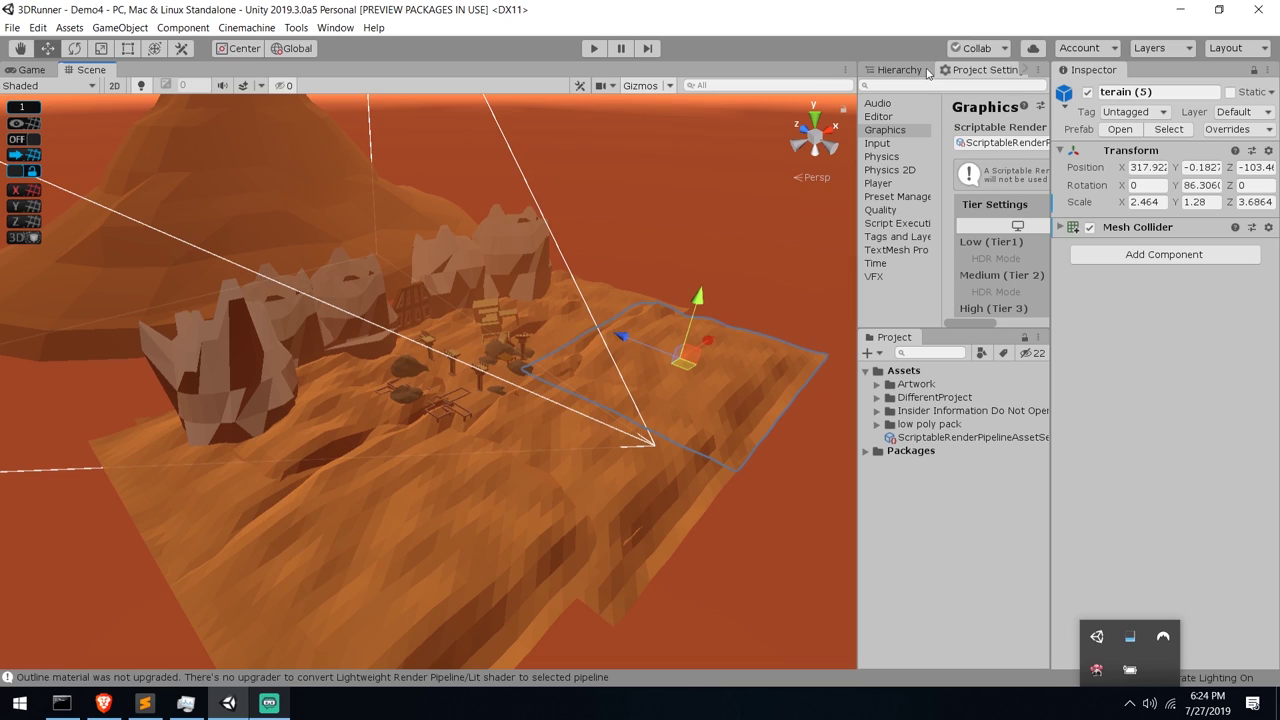
left_click(888, 74)
left_click(950, 253)
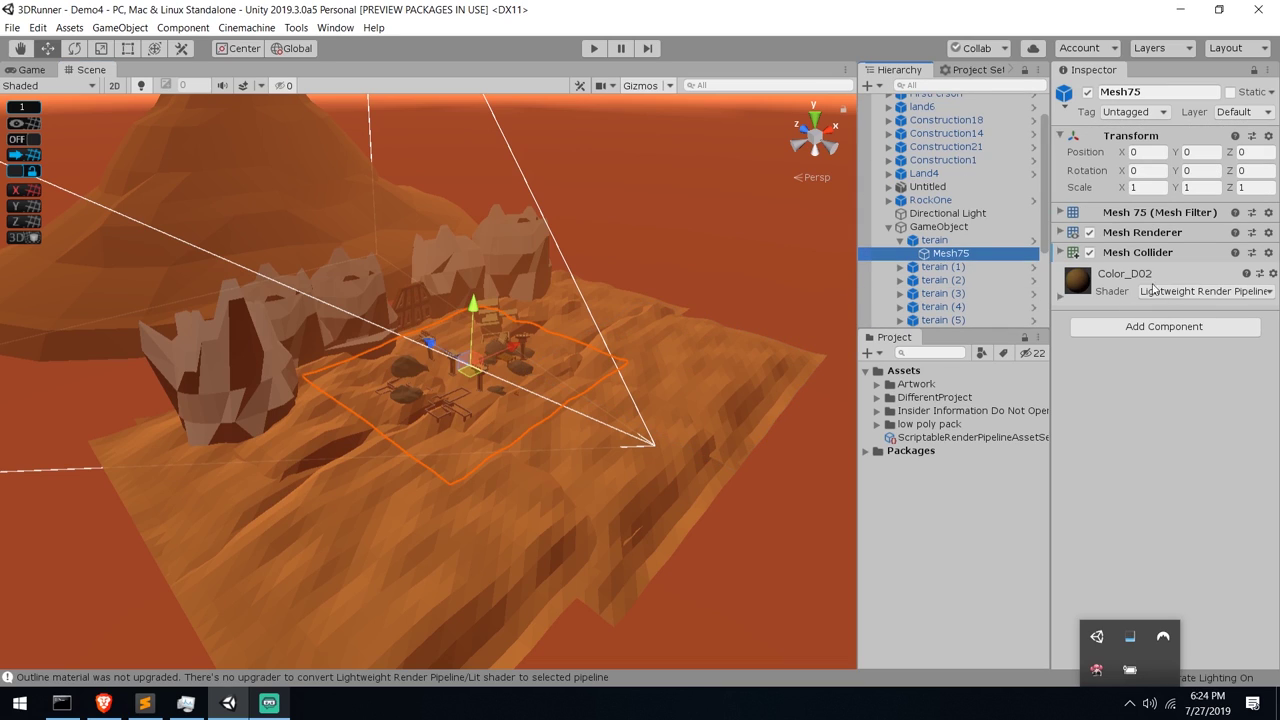
left_click(1173, 292)
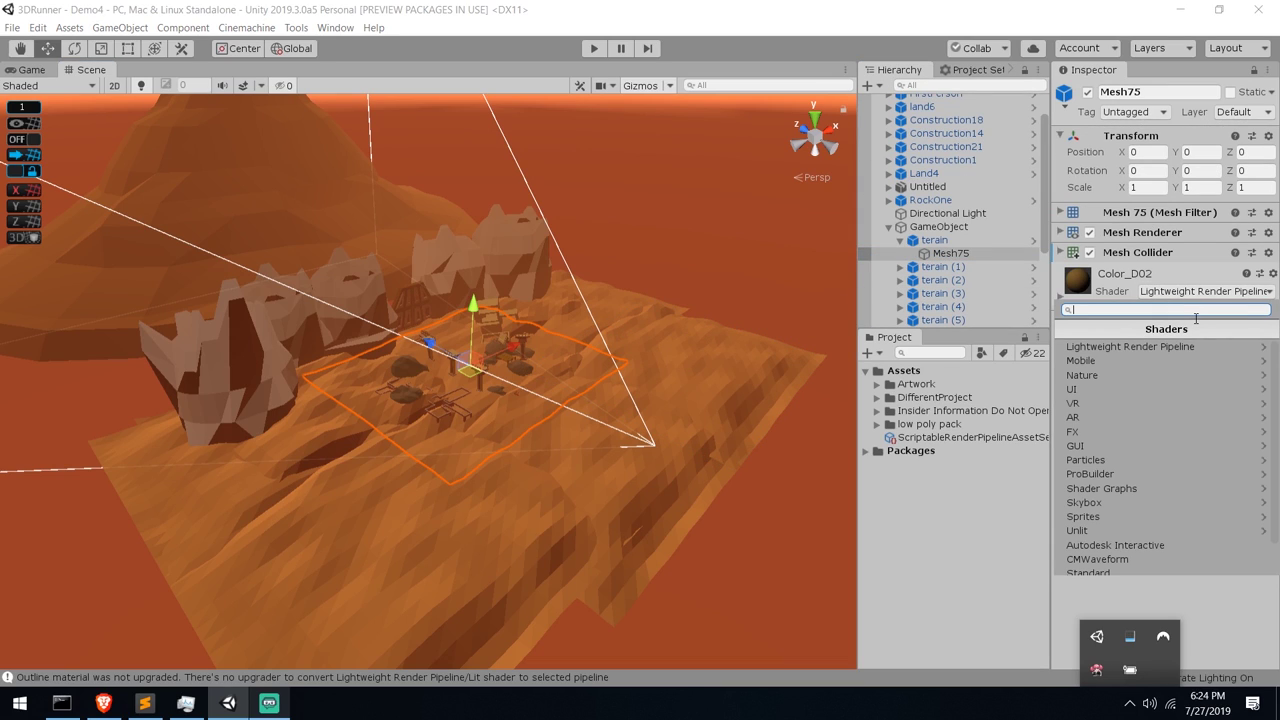
left_click(1130, 346)
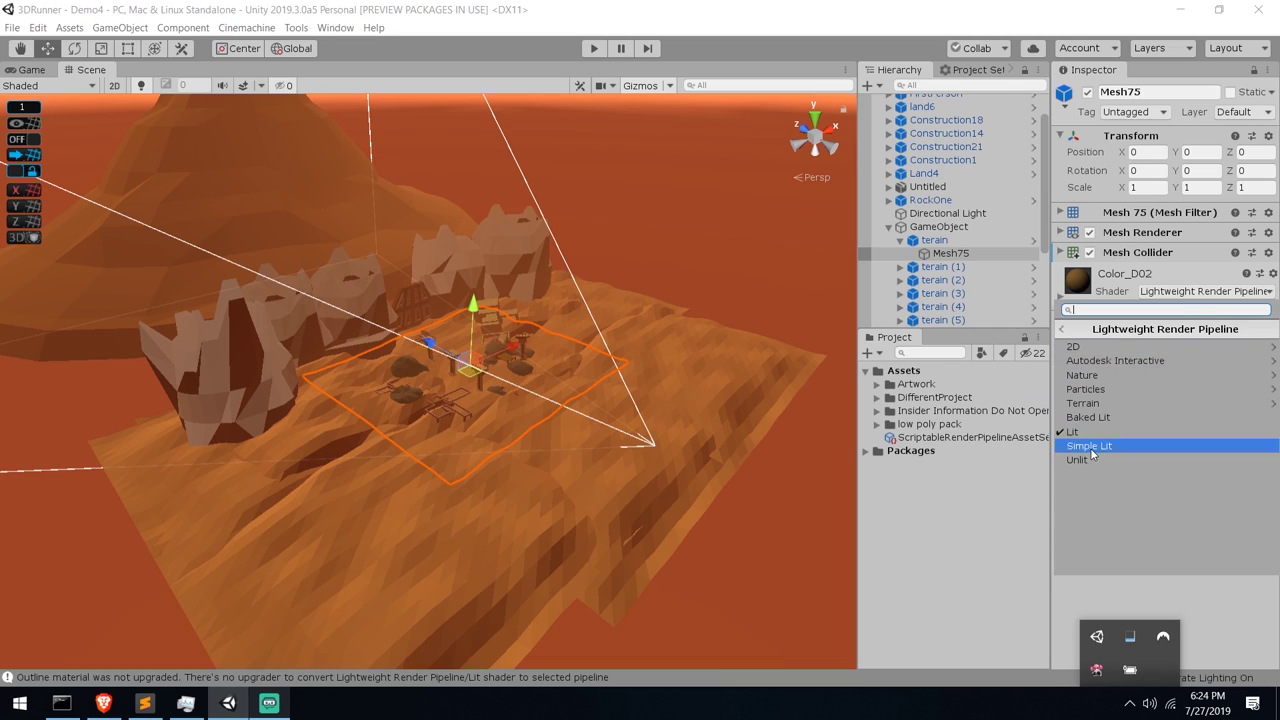
left_click(1061, 331)
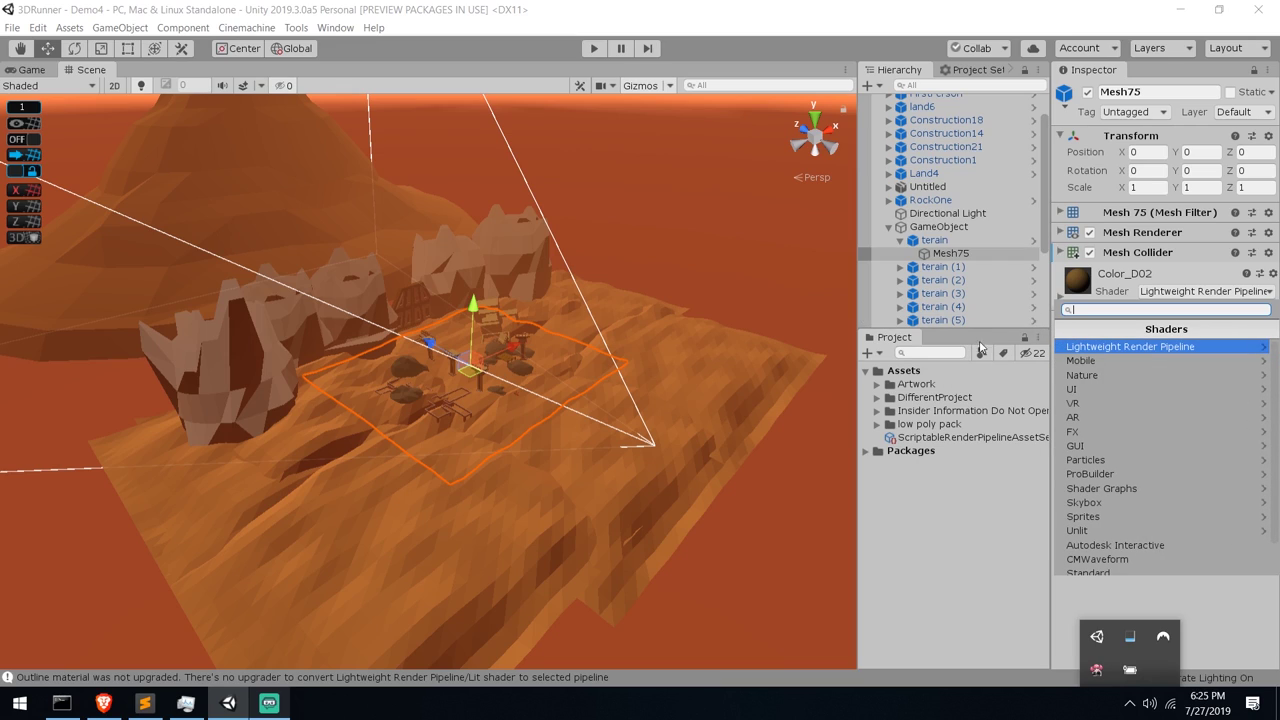
scroll(1097, 523, "down", 2)
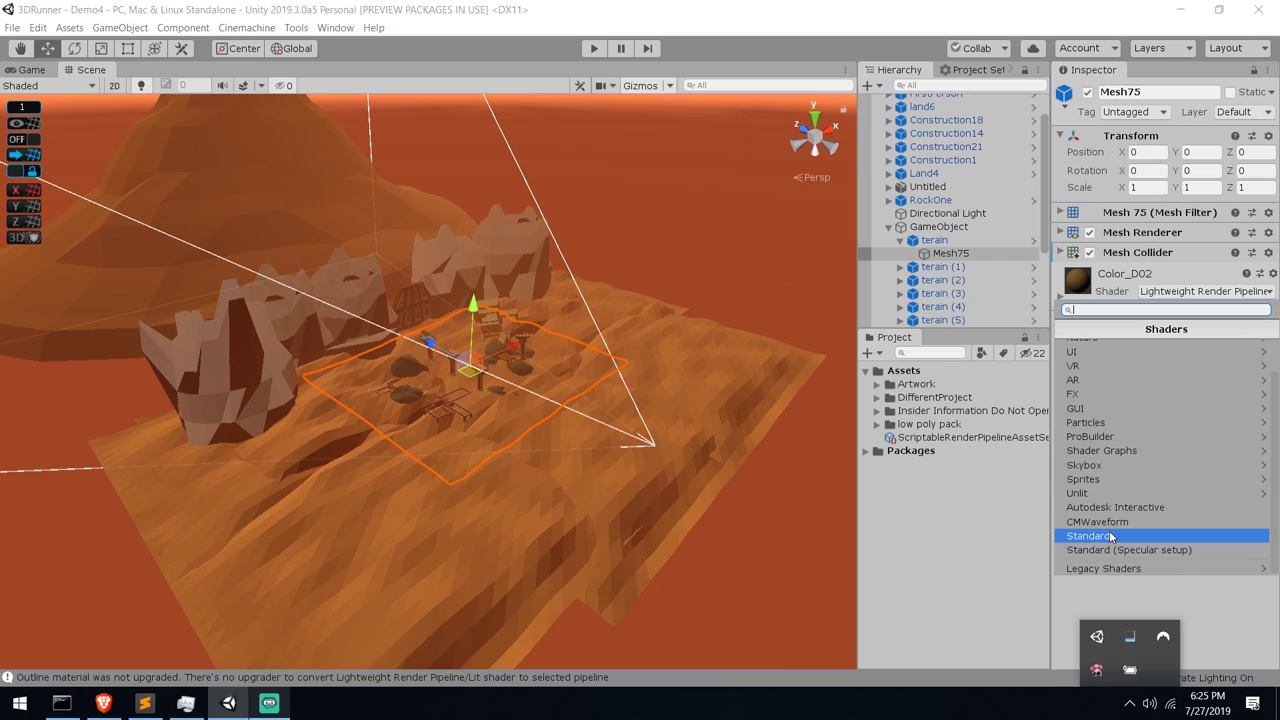
left_click(1100, 536)
scroll(533, 372, "up", 1)
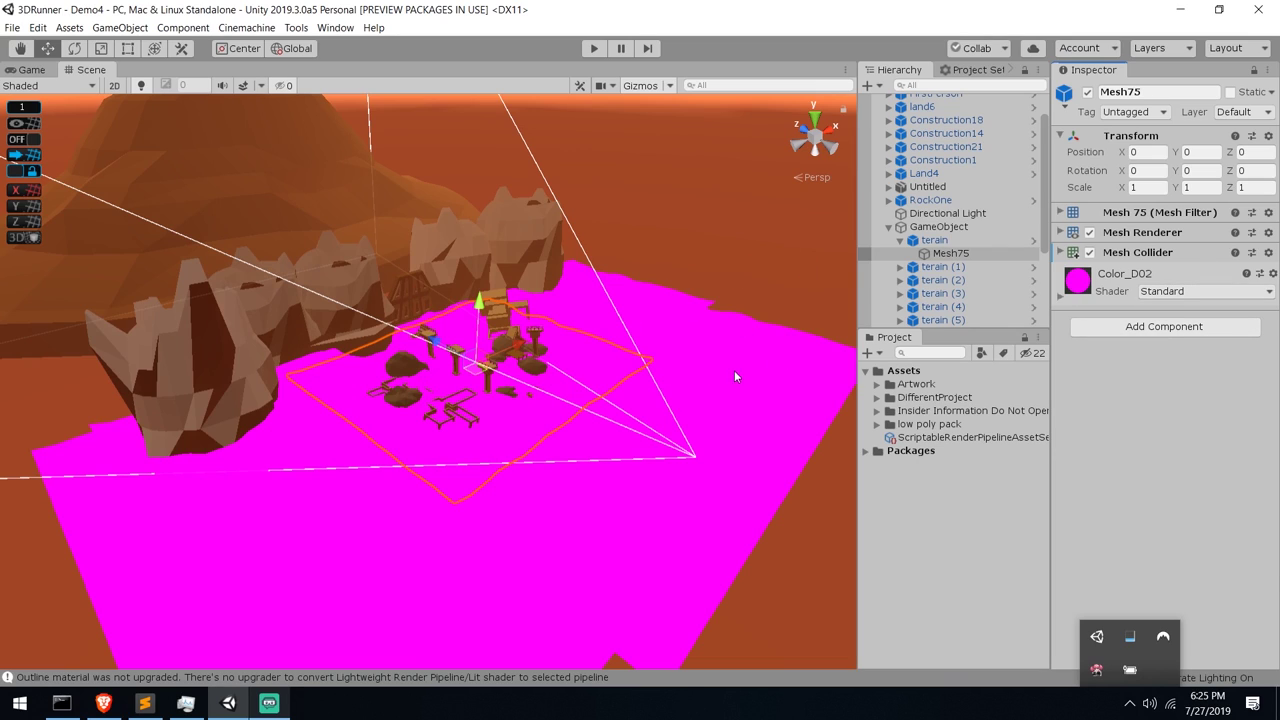
Upgrade all project materials to LightweightRP materials and look over the terrain in the scene
left_click(37, 27)
mouse_move(111, 489)
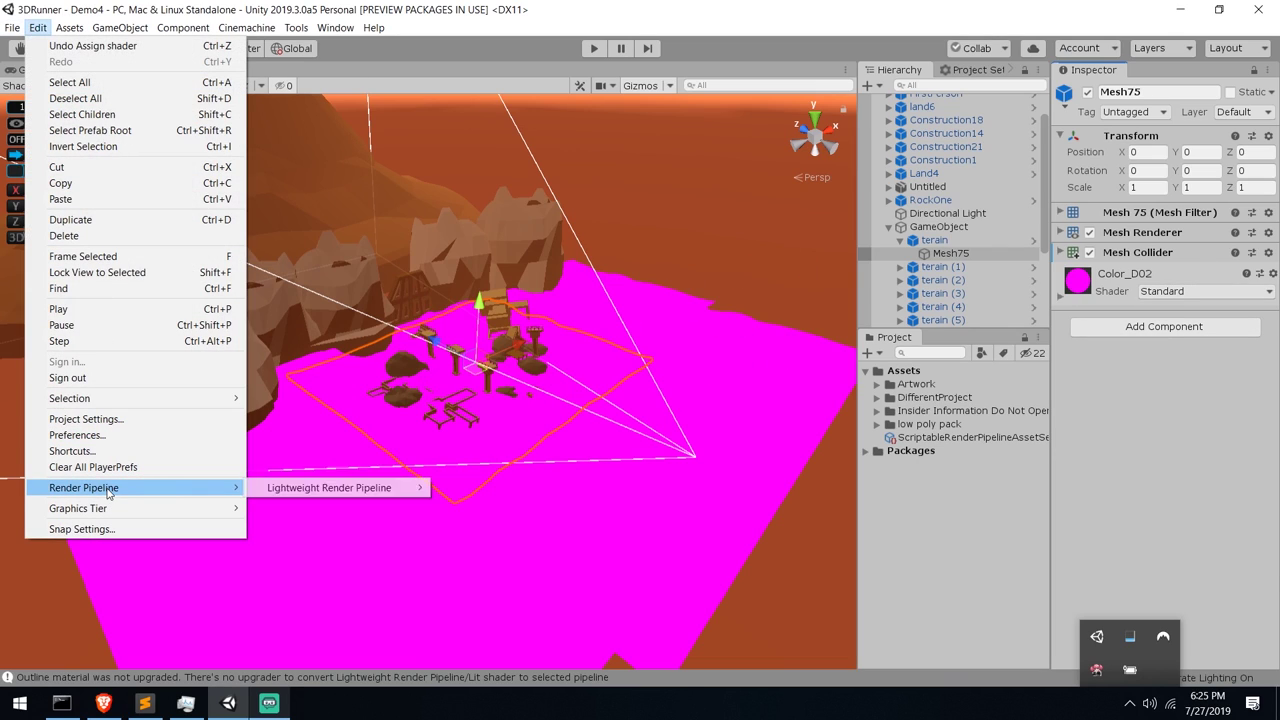
mouse_move(322, 489)
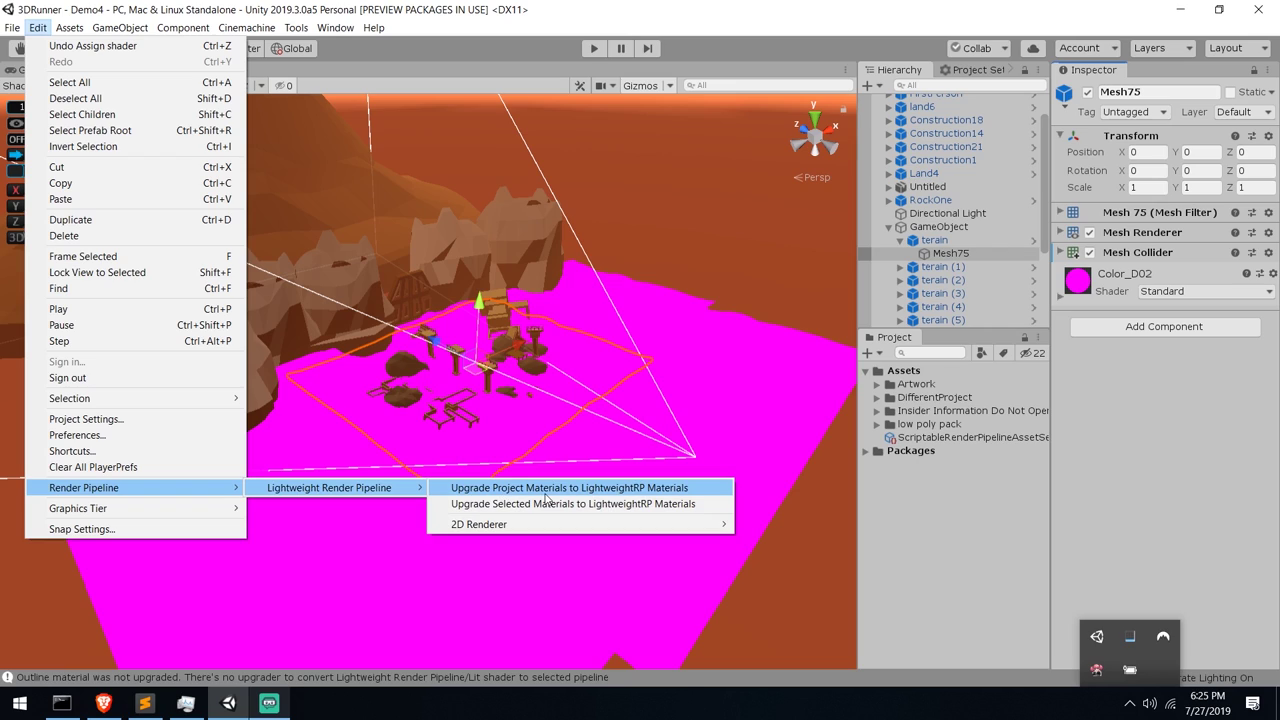
left_click(544, 489)
left_click(695, 380)
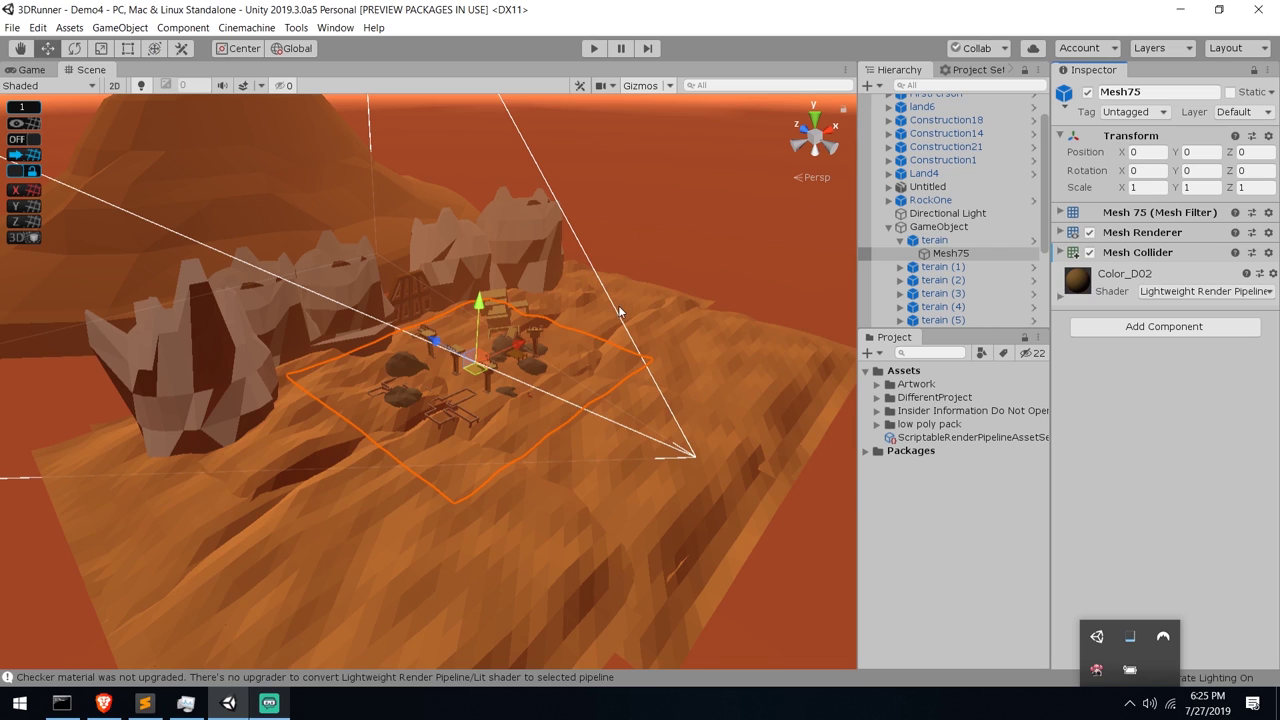
scroll(583, 350, "up", 4)
right_click_drag(583, 350, 663, 277)
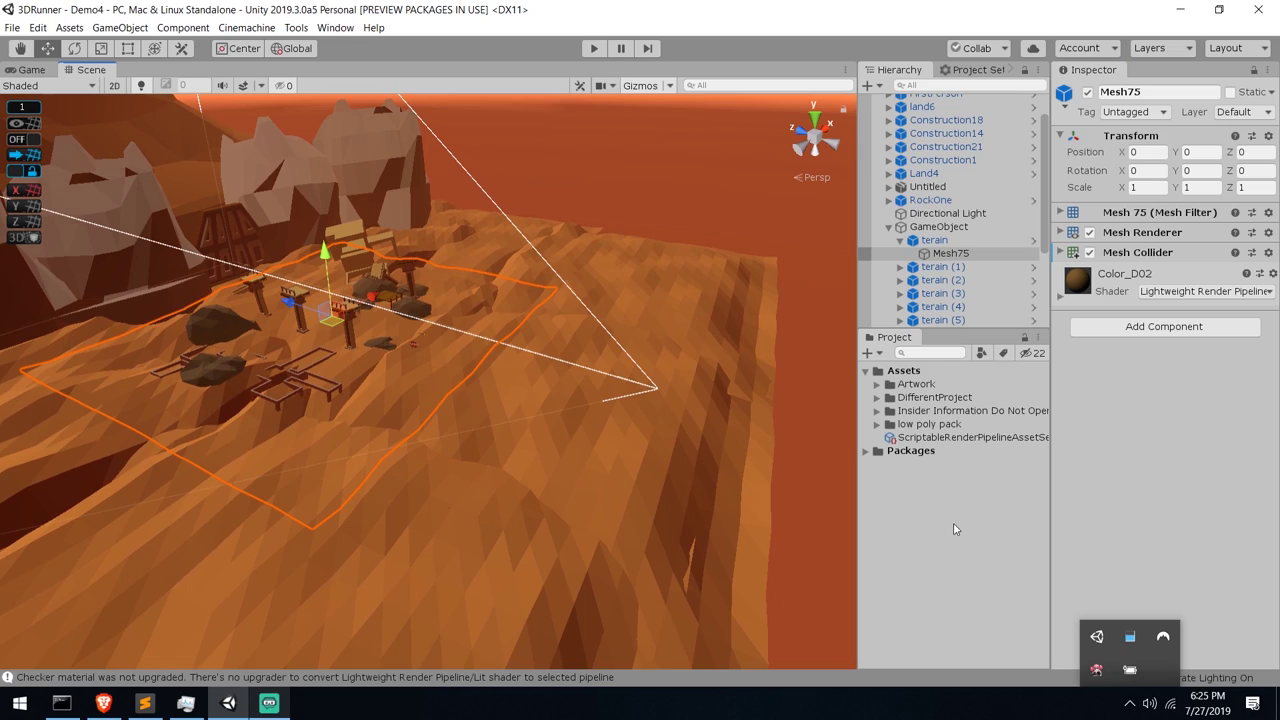
Examine the renderer type options and the Quality, Lighting and Advanced settings of ScriptableRenderPipelineAssetSetting
left_click(949, 439)
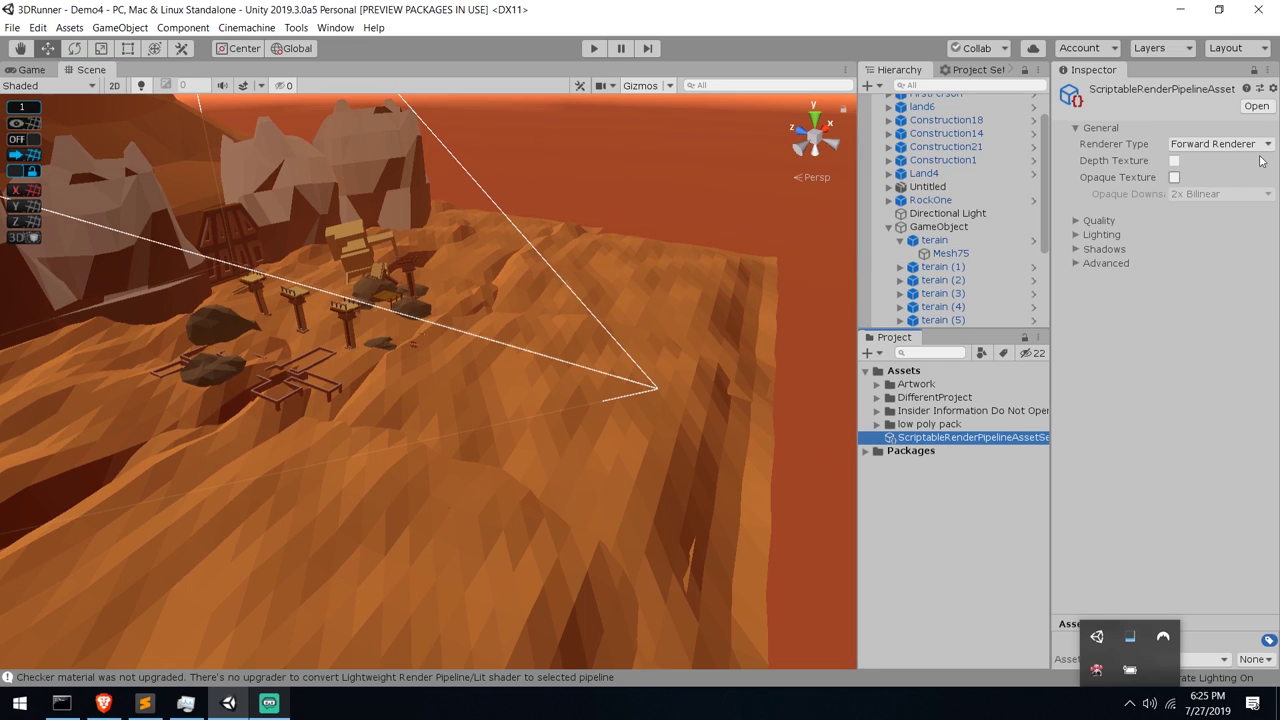
left_click(1205, 145)
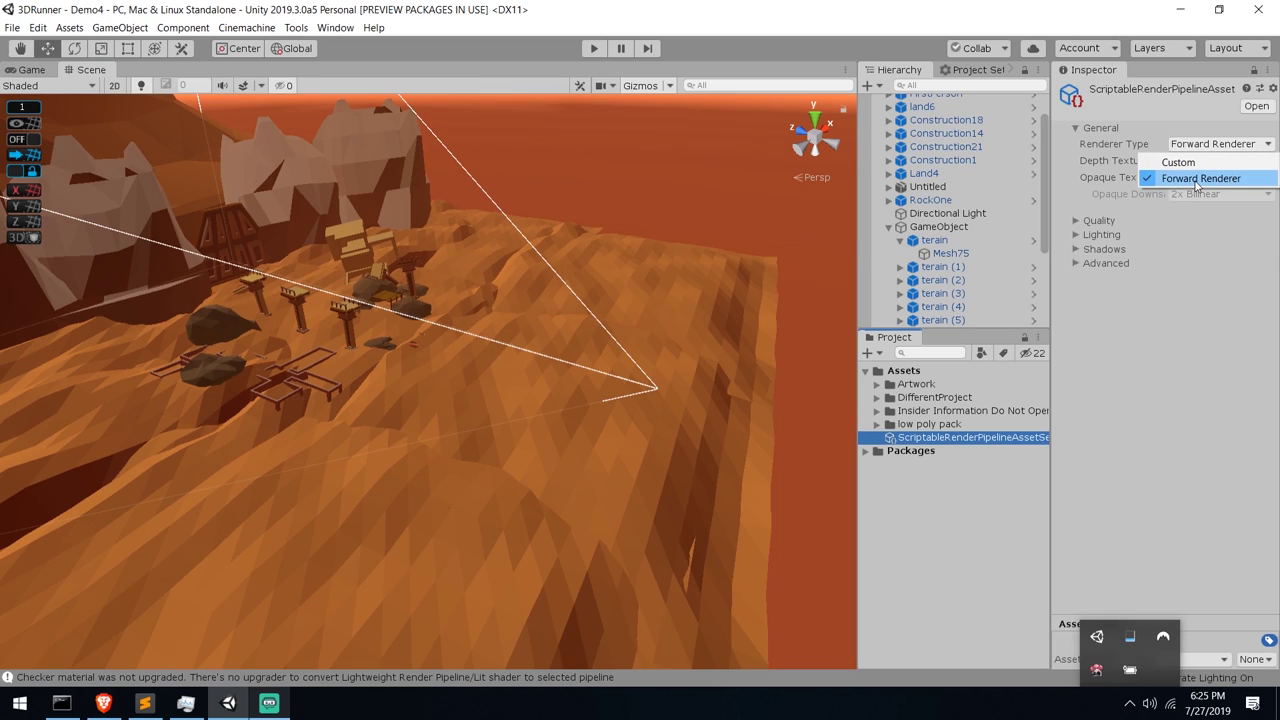
left_click(1196, 179)
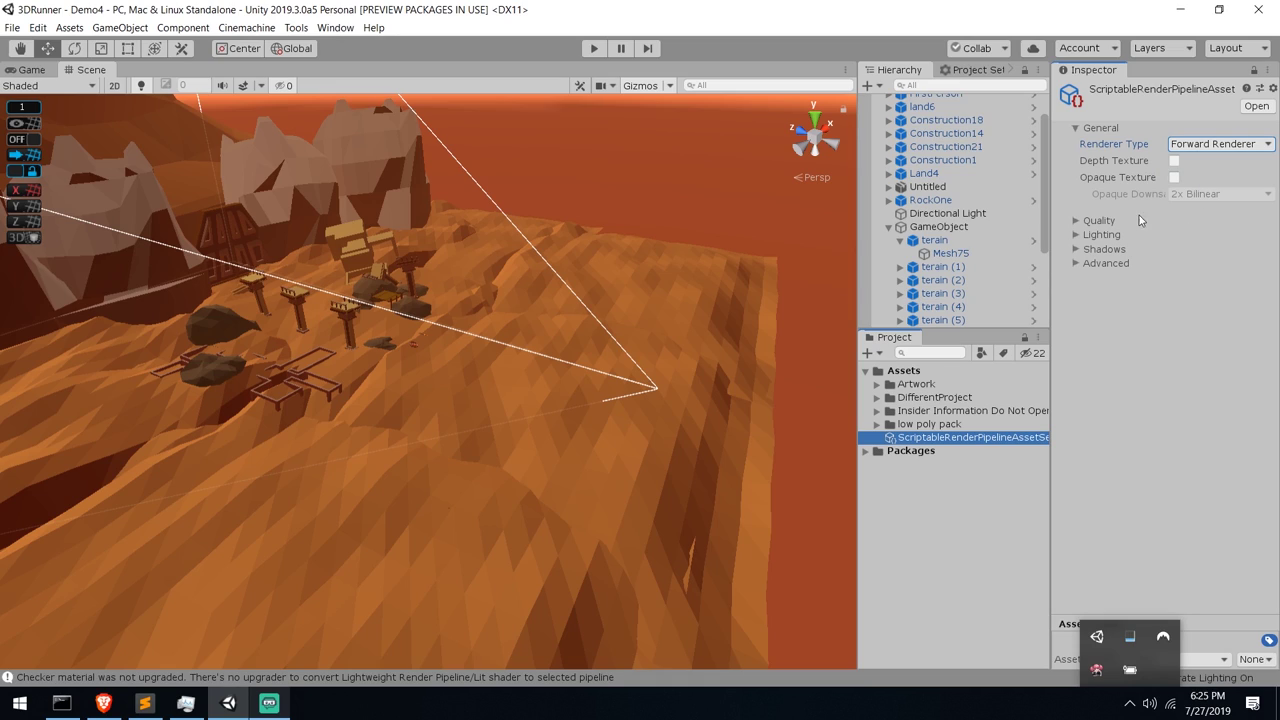
left_click(1077, 221)
left_click(1077, 221)
left_click(1076, 235)
left_click(1076, 236)
left_click(1076, 236)
left_click(1077, 235)
left_click(1076, 264)
left_click(1076, 264)
Set the pipeline asset's Renderer Type to Custom and locate the renderer data asset it references
left_click(1199, 147)
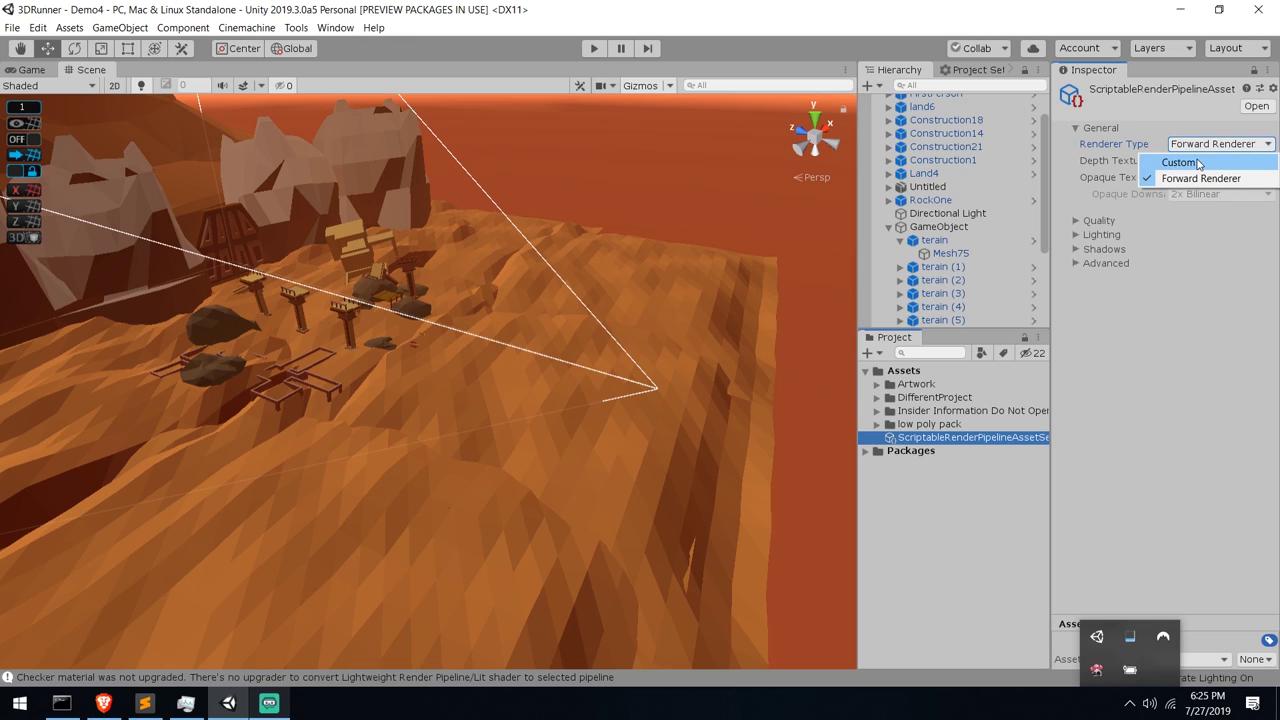
left_click(1199, 163)
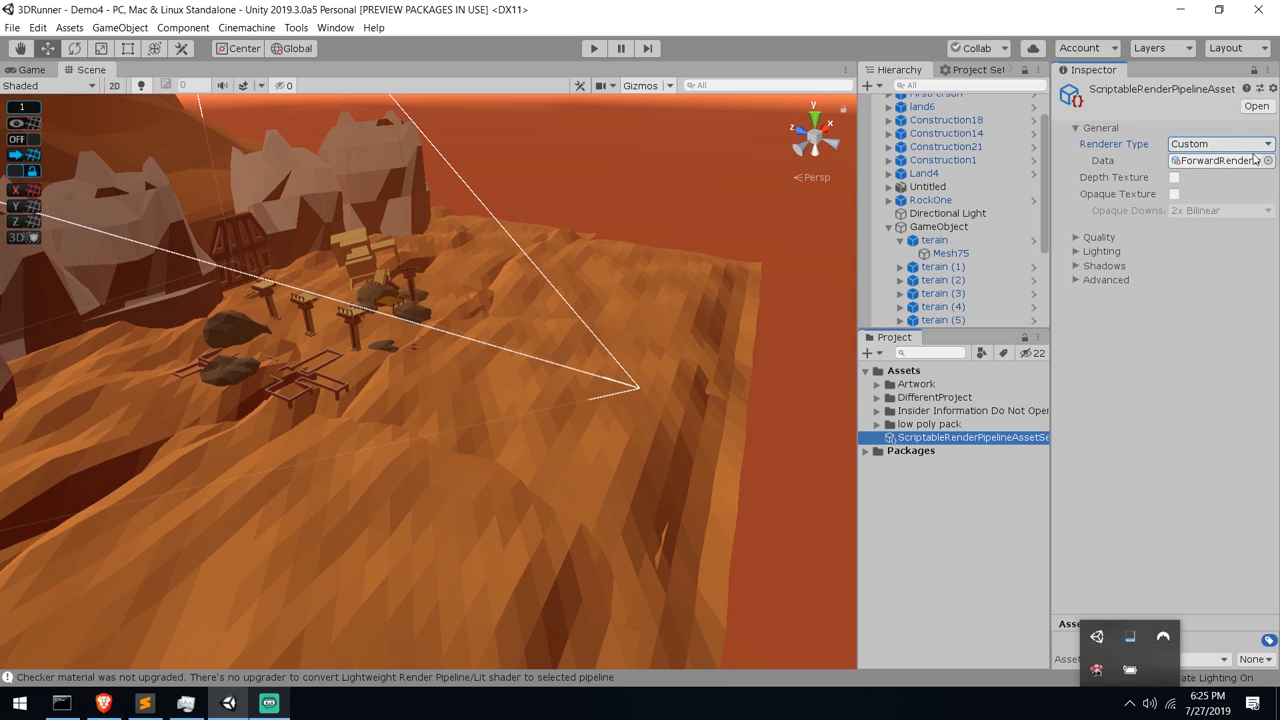
left_click(1218, 160)
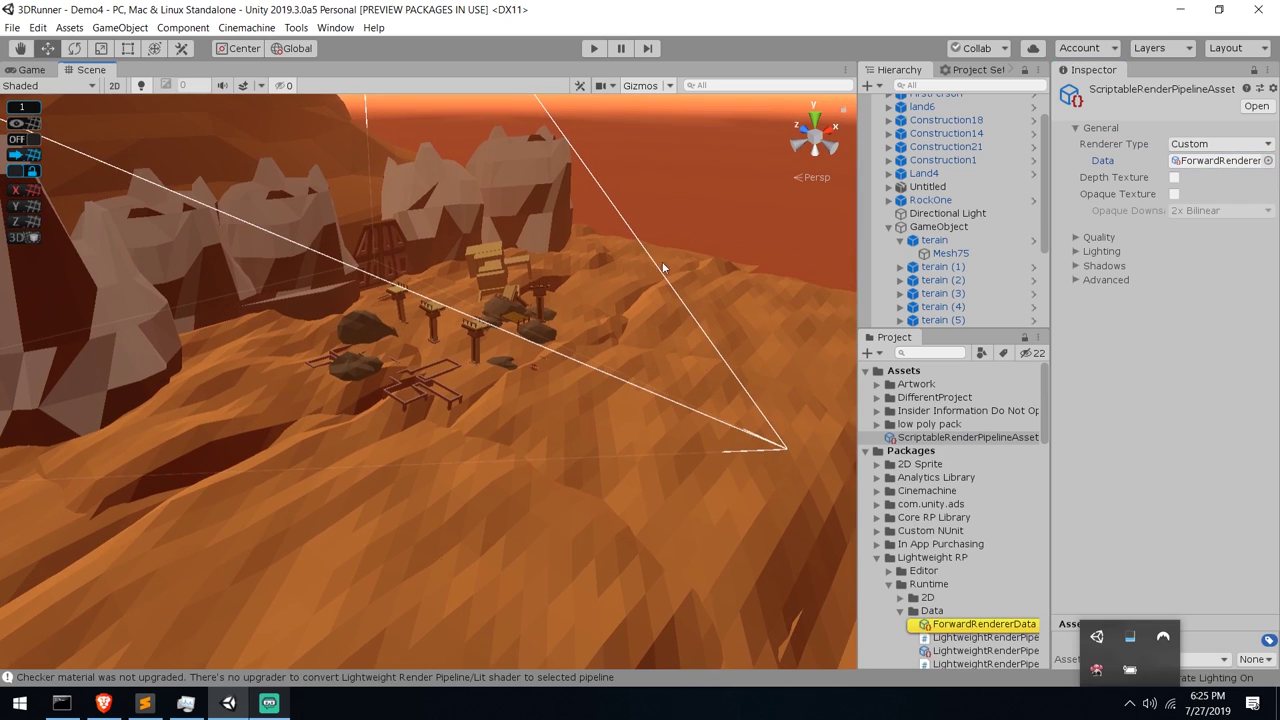
left_click(1215, 163)
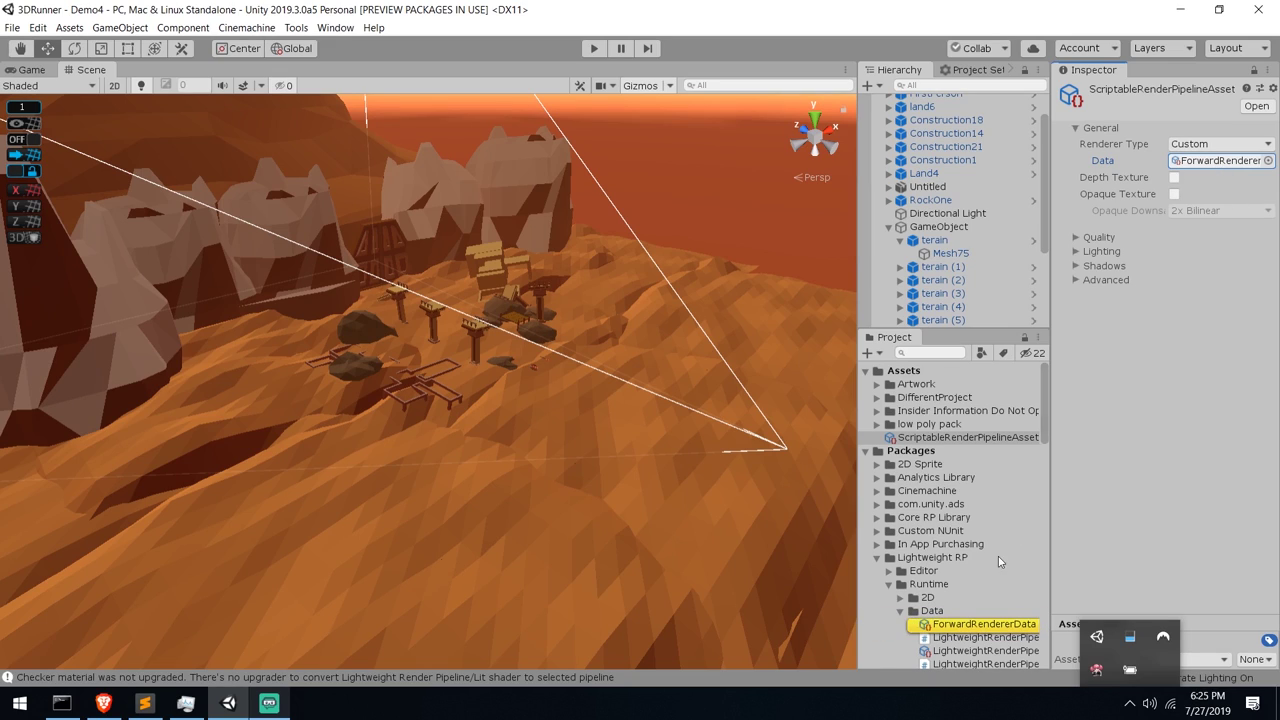
Collapse the Lightweight RP package and the whole Packages folder in the project files
scroll(1017, 531, "down", 3)
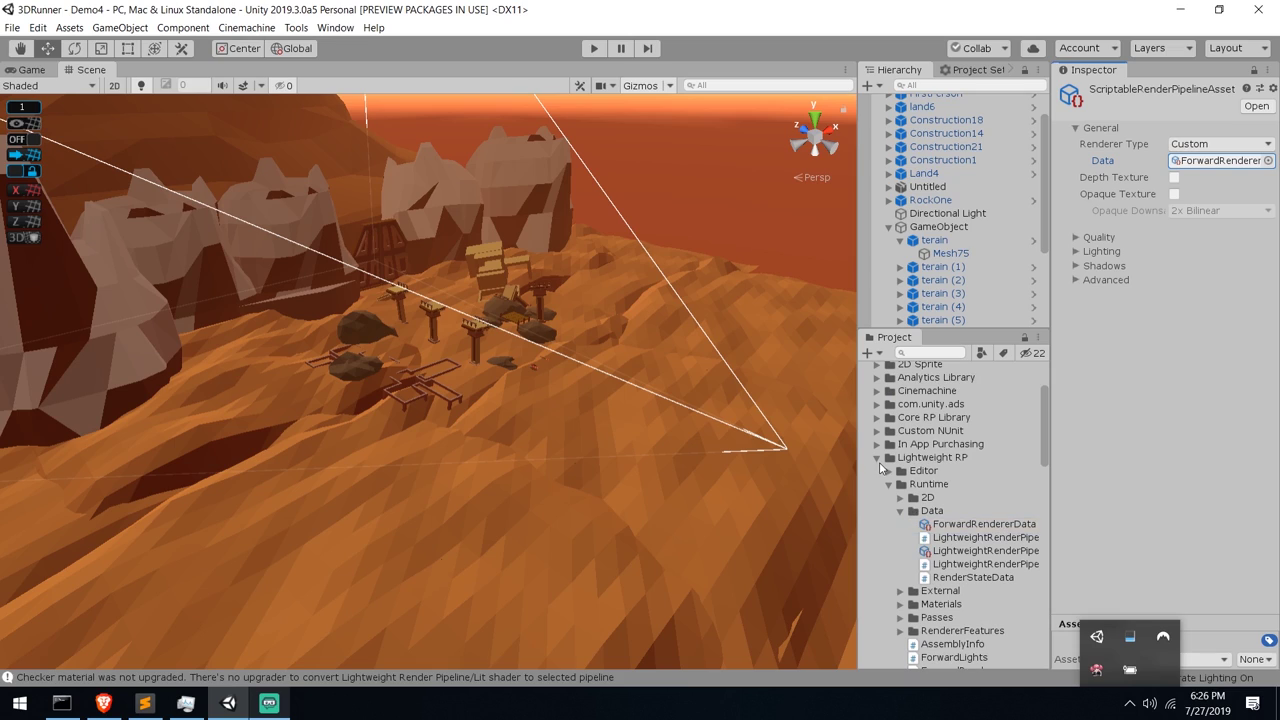
left_click(877, 458)
left_click(873, 456)
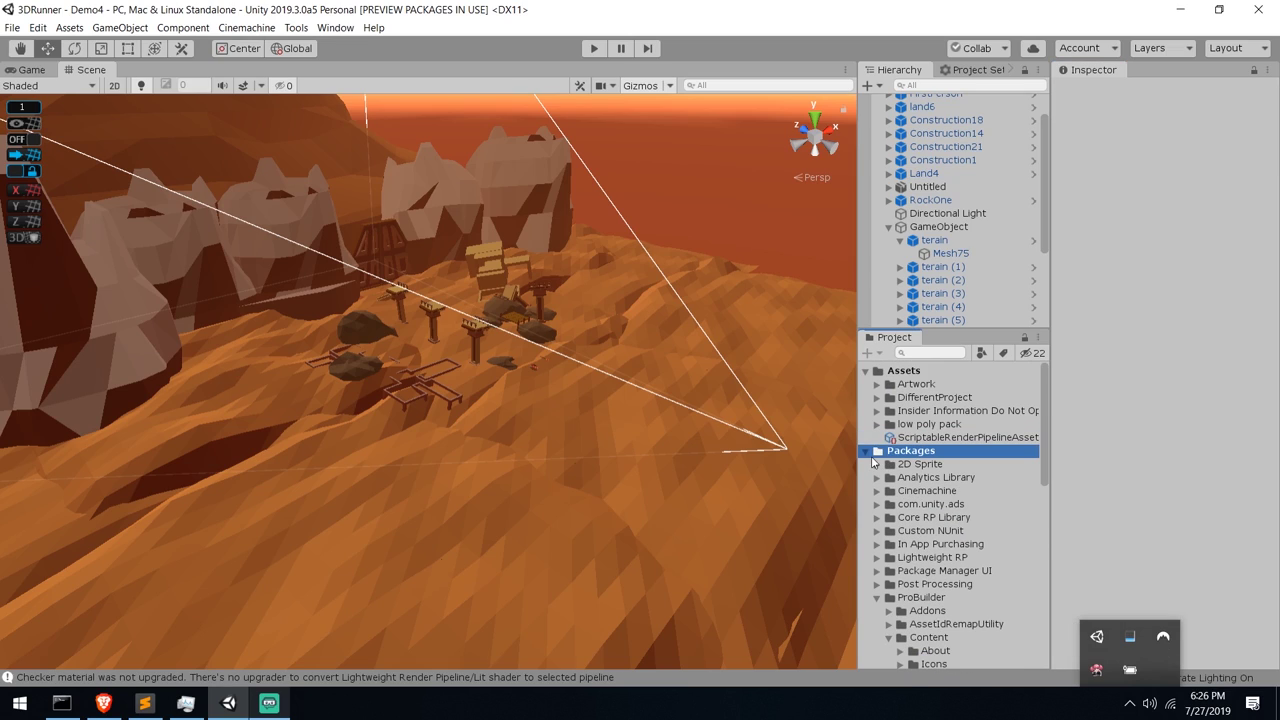
left_click(877, 452)
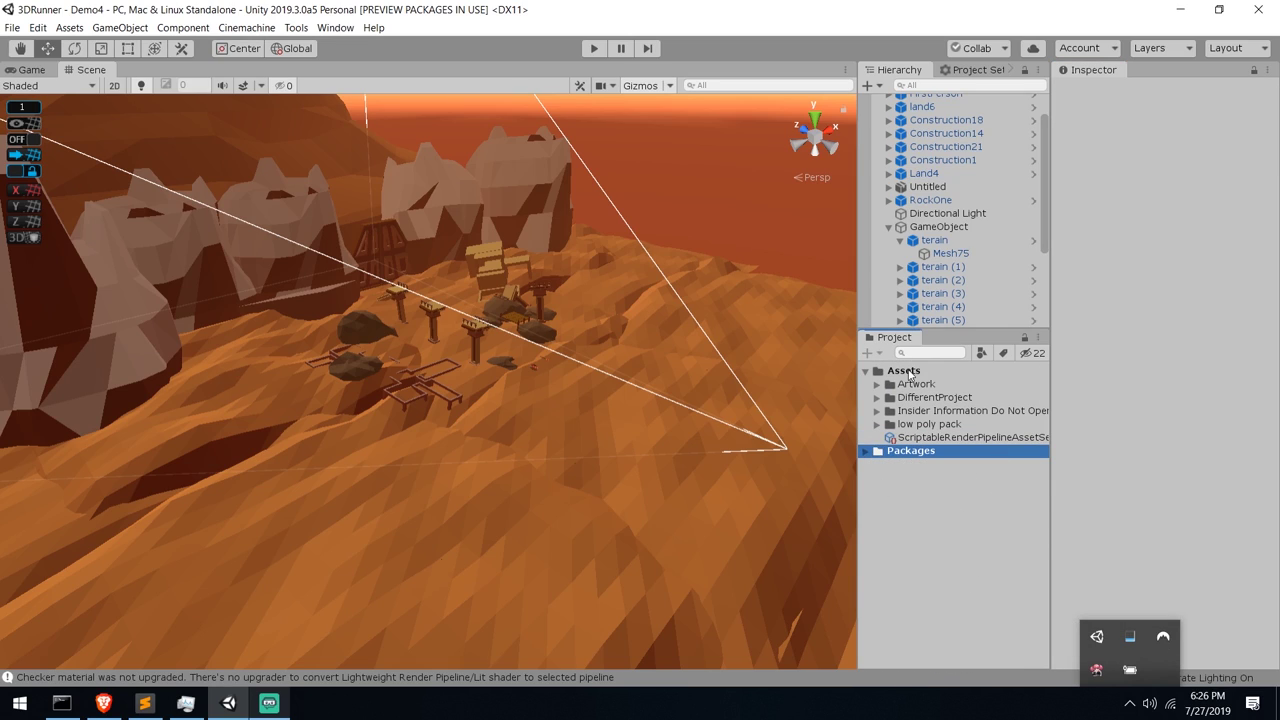
Create a Forward Renderer asset named Outline in Assets and assign it as the custom renderer data of ScriptableRenderPipelineAssetSetting
right_click(910, 374)
mouse_move(960, 15)
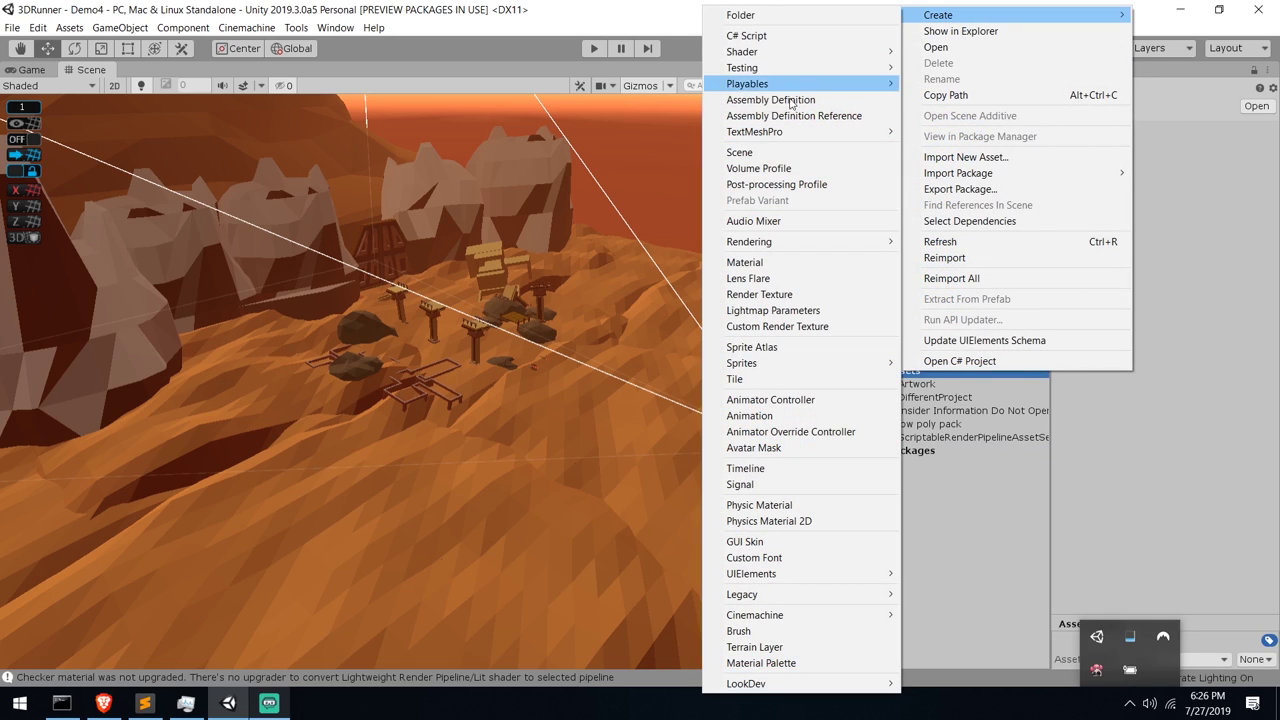
mouse_move(805, 241)
mouse_move(1060, 241)
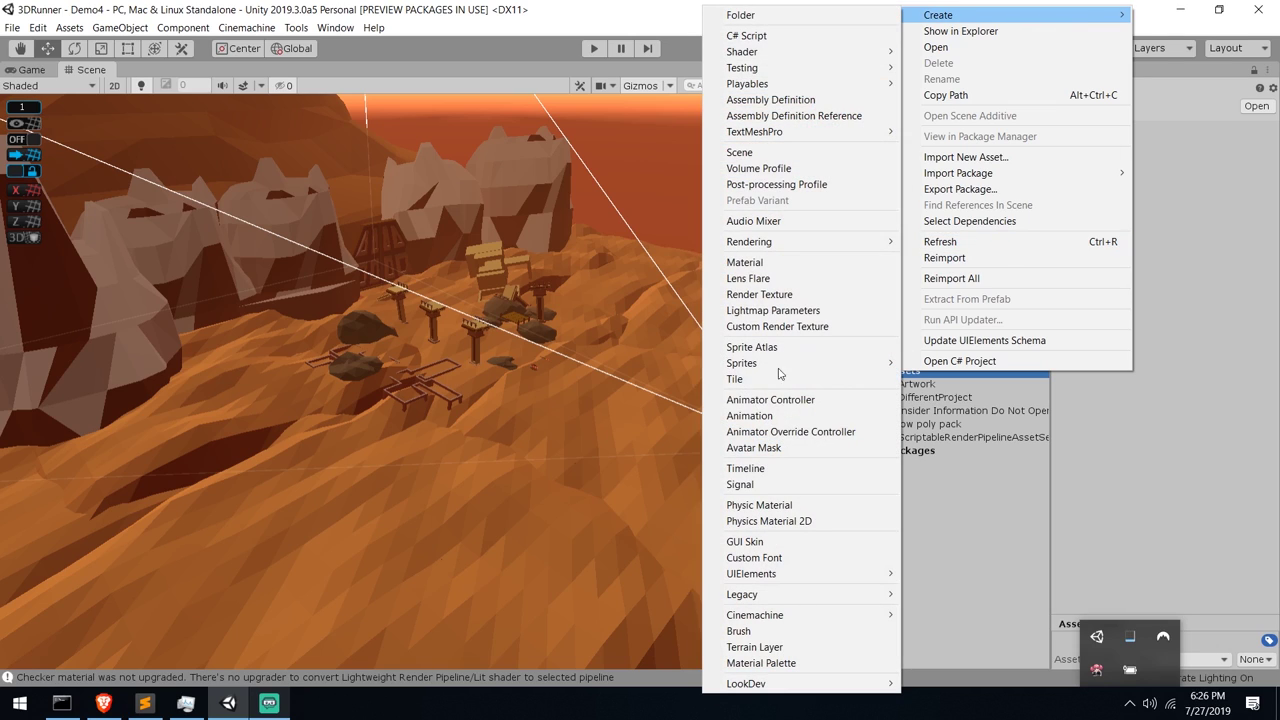
mouse_move(940, 242)
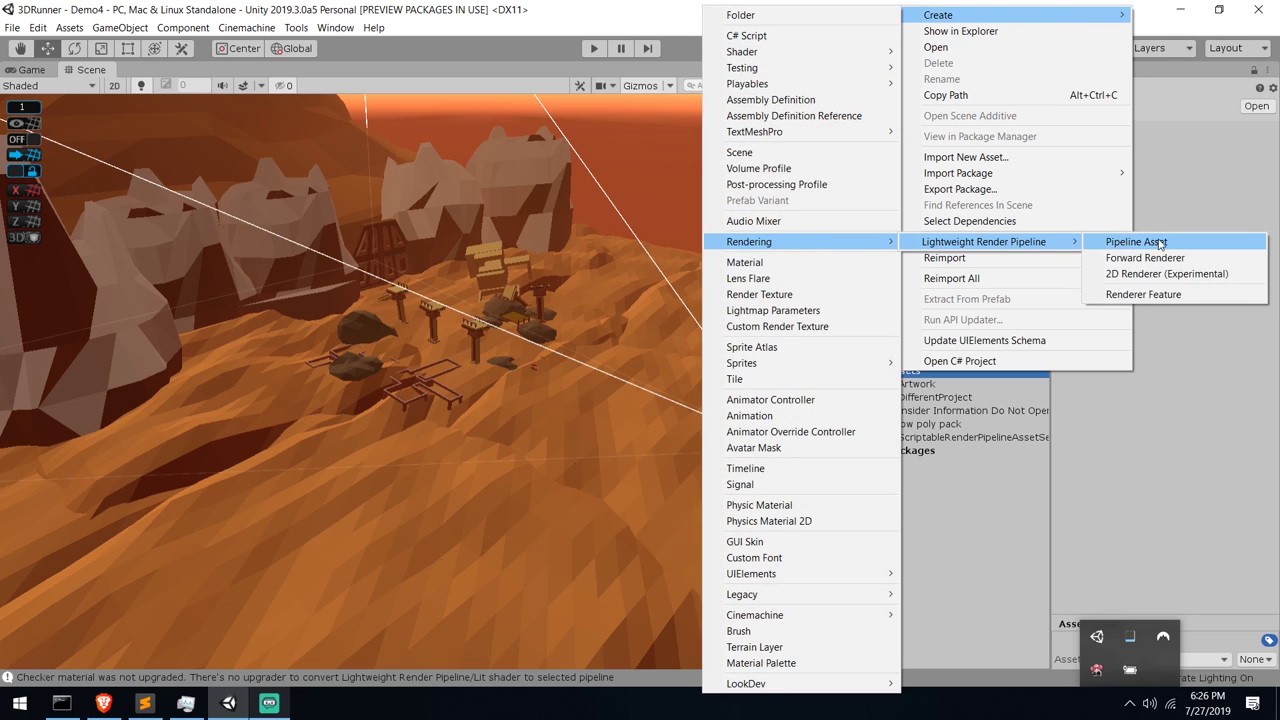
left_click(1180, 262)
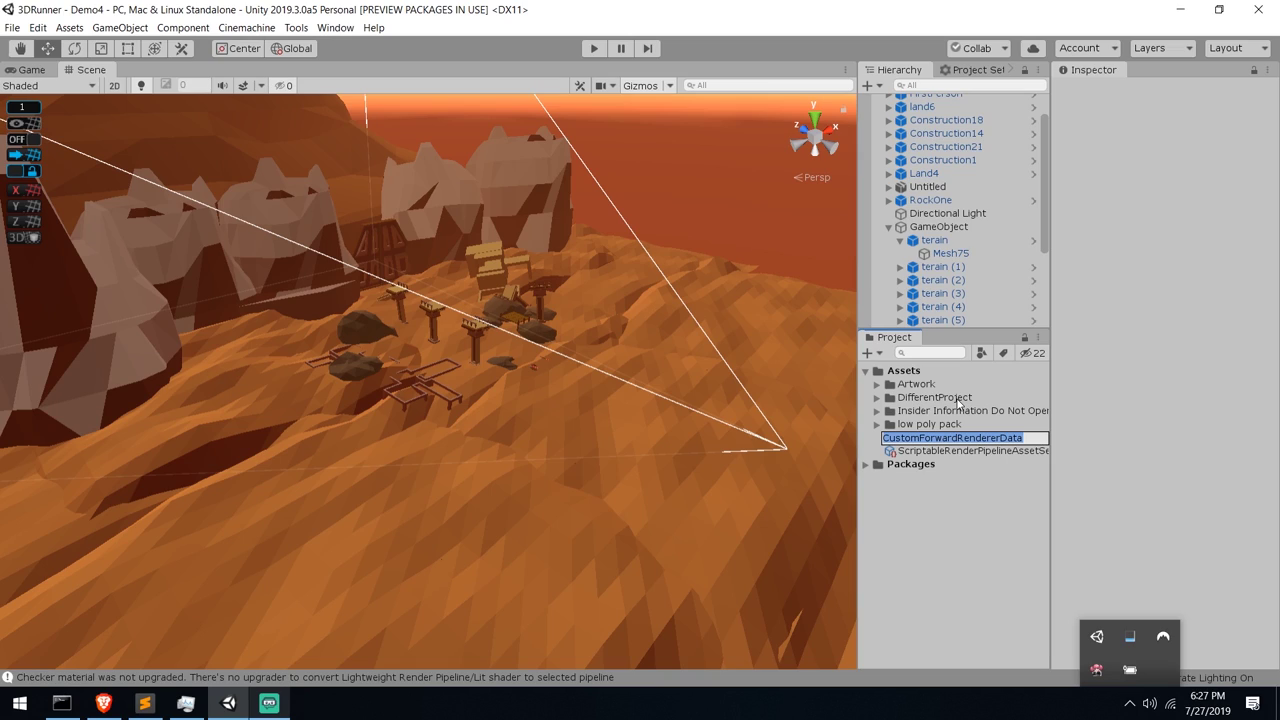
type("oUT")
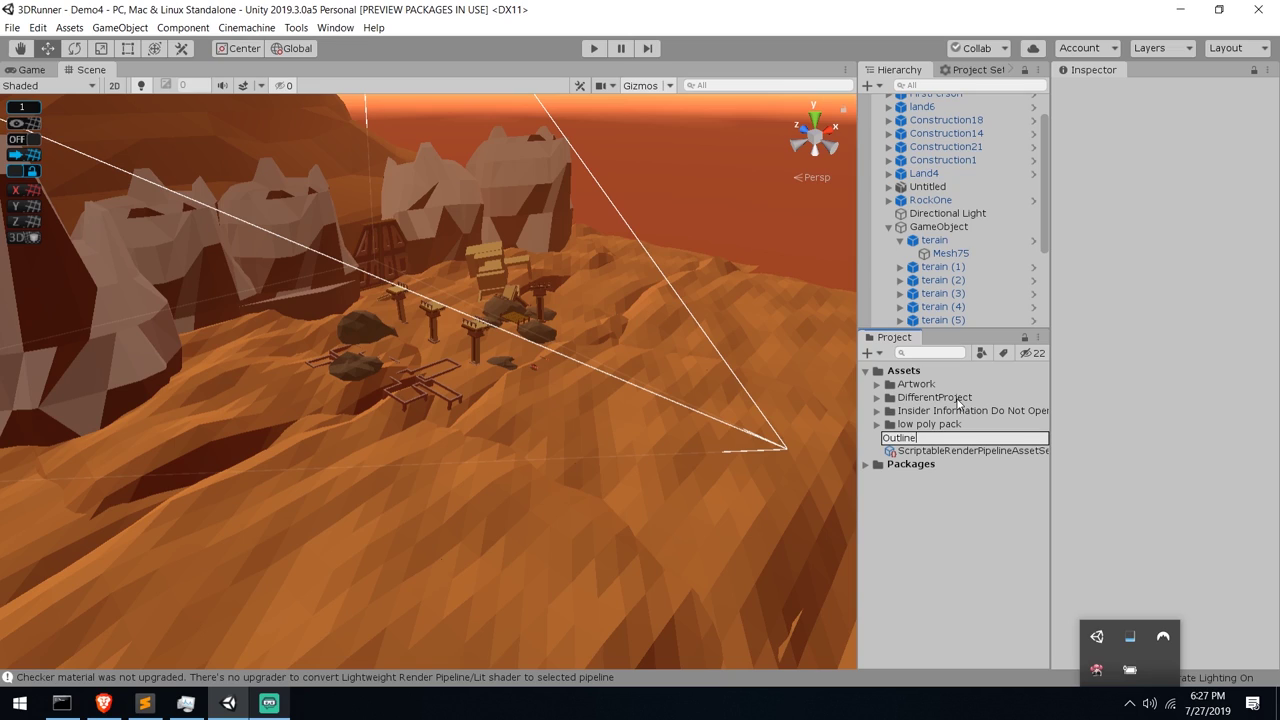
key("Return")
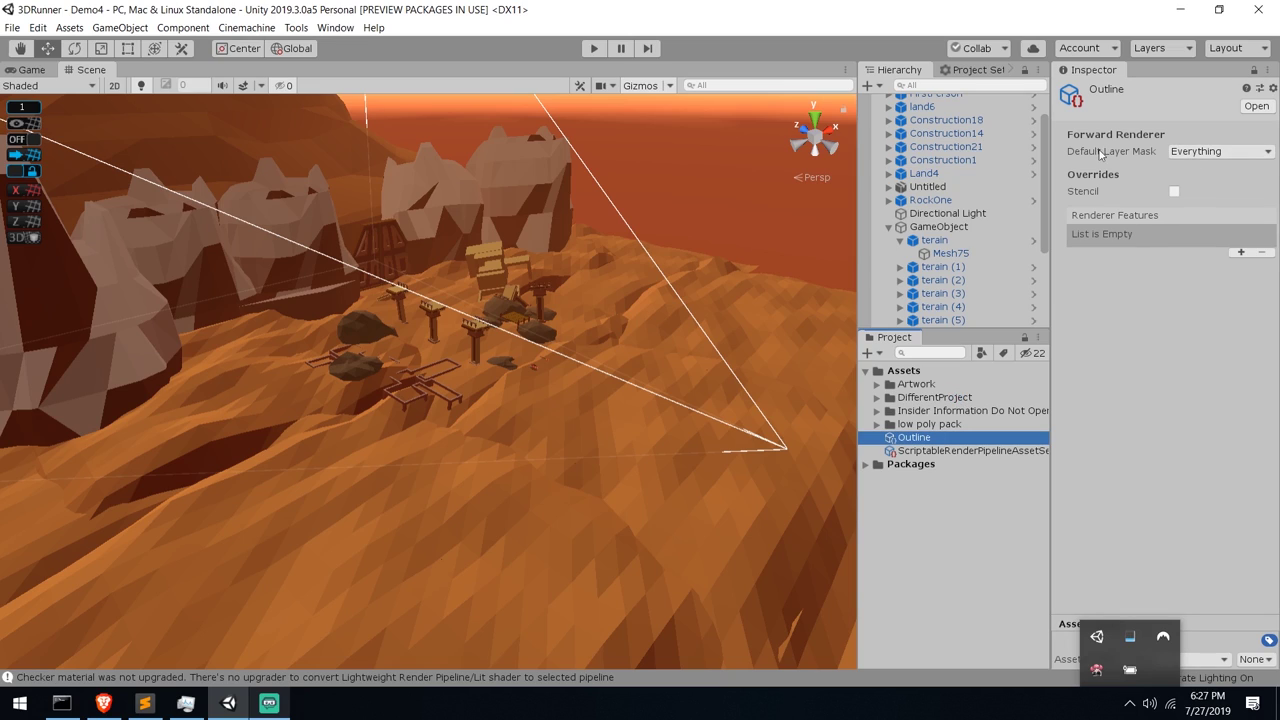
left_click(943, 452)
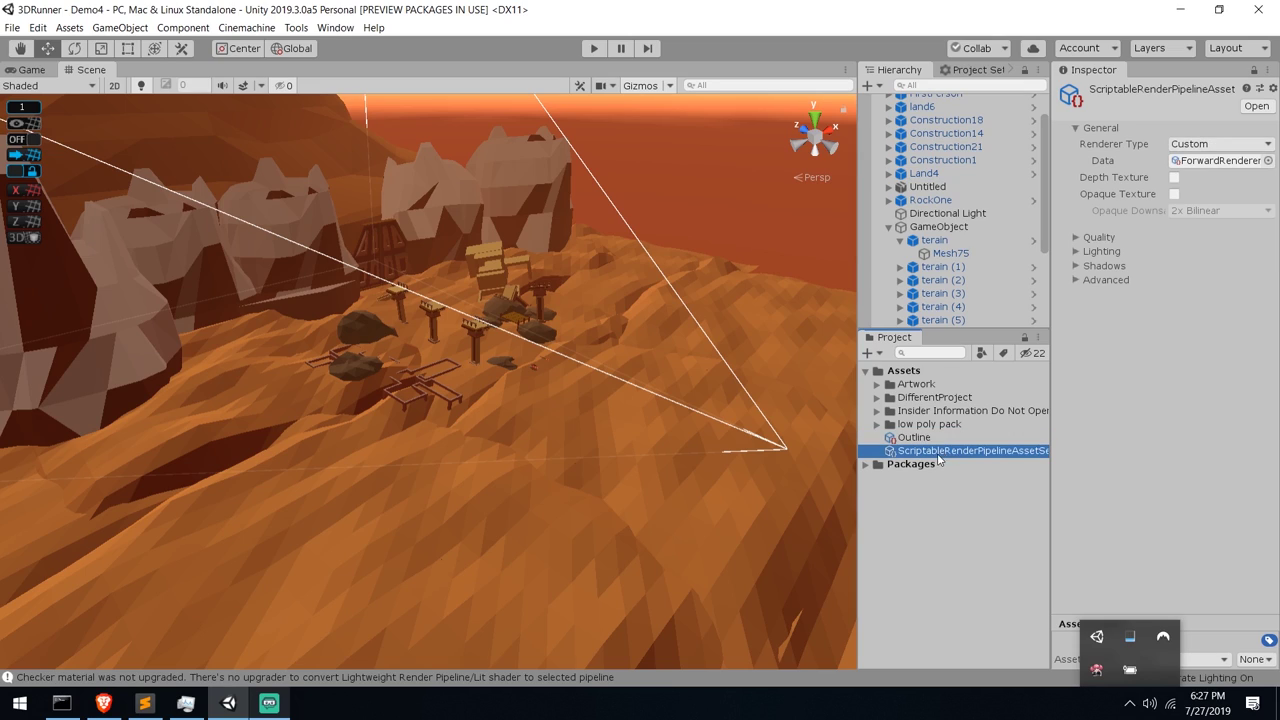
left_click_drag(906, 441, 1203, 166)
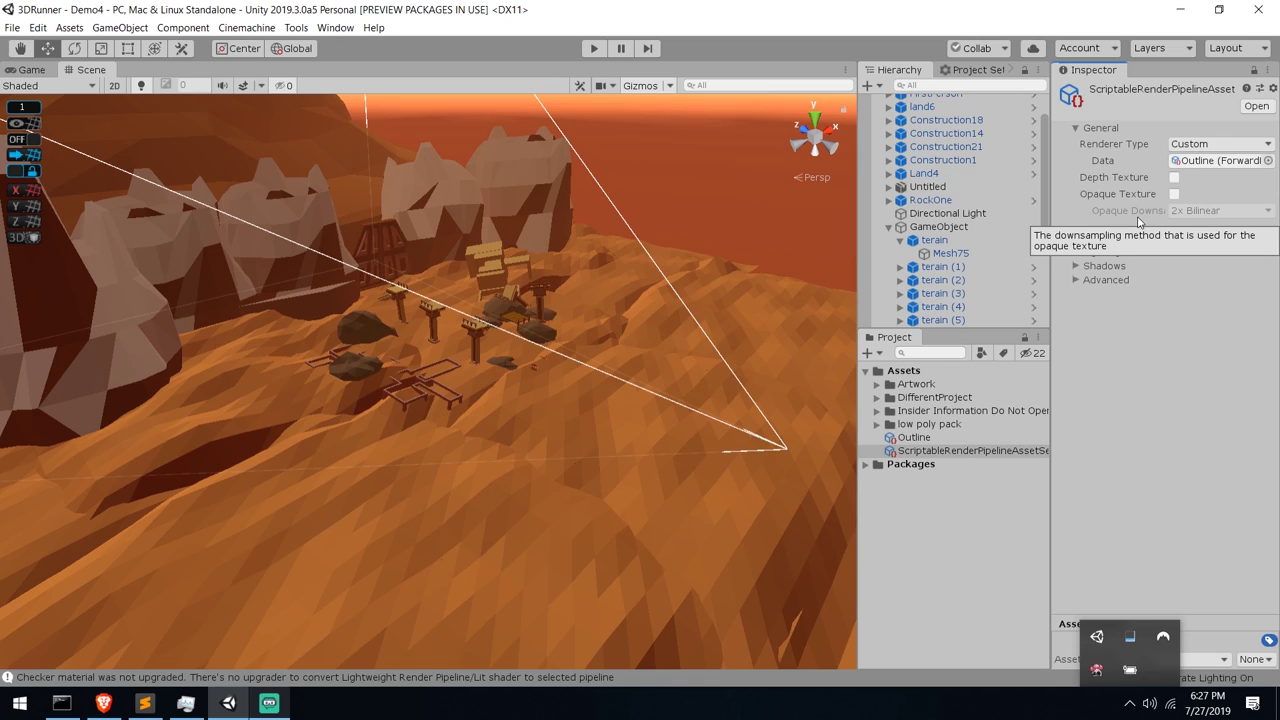
Add a Render Objects feature named Outline to the Outline forward renderer, collapsing its Filters and expanding its Overrides
left_click(912, 440)
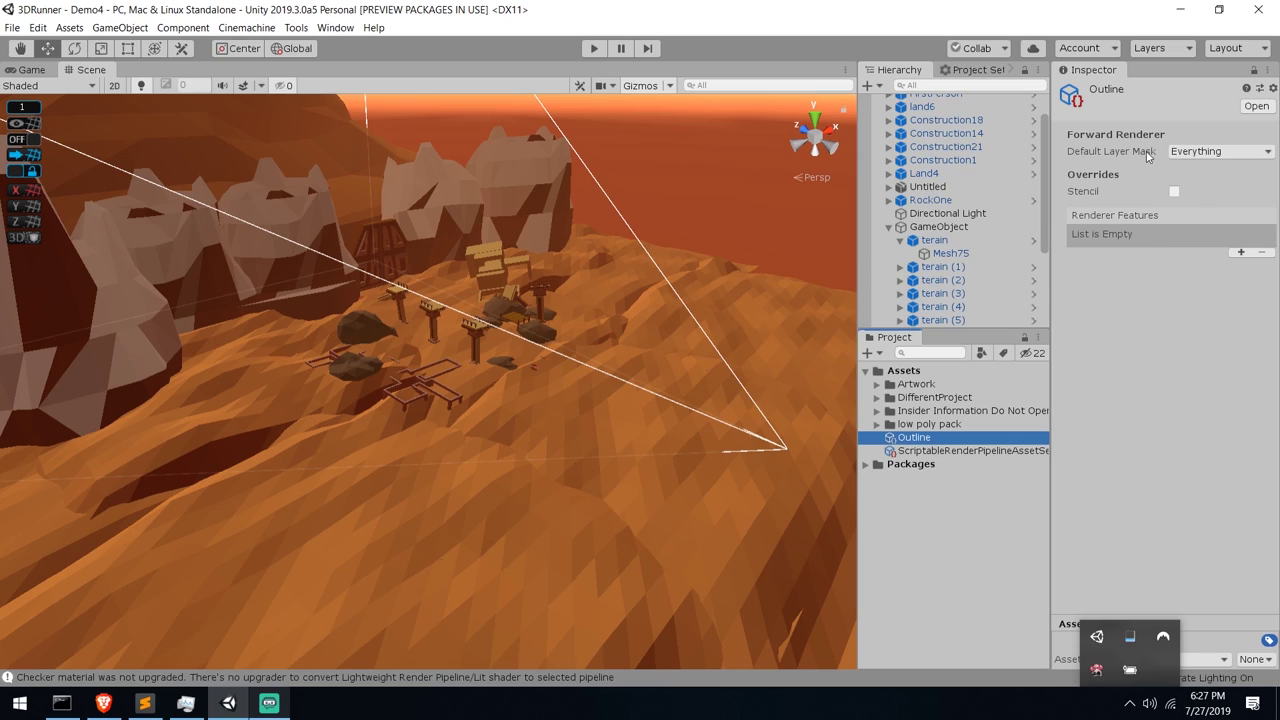
left_click(1240, 253)
left_click(1155, 260)
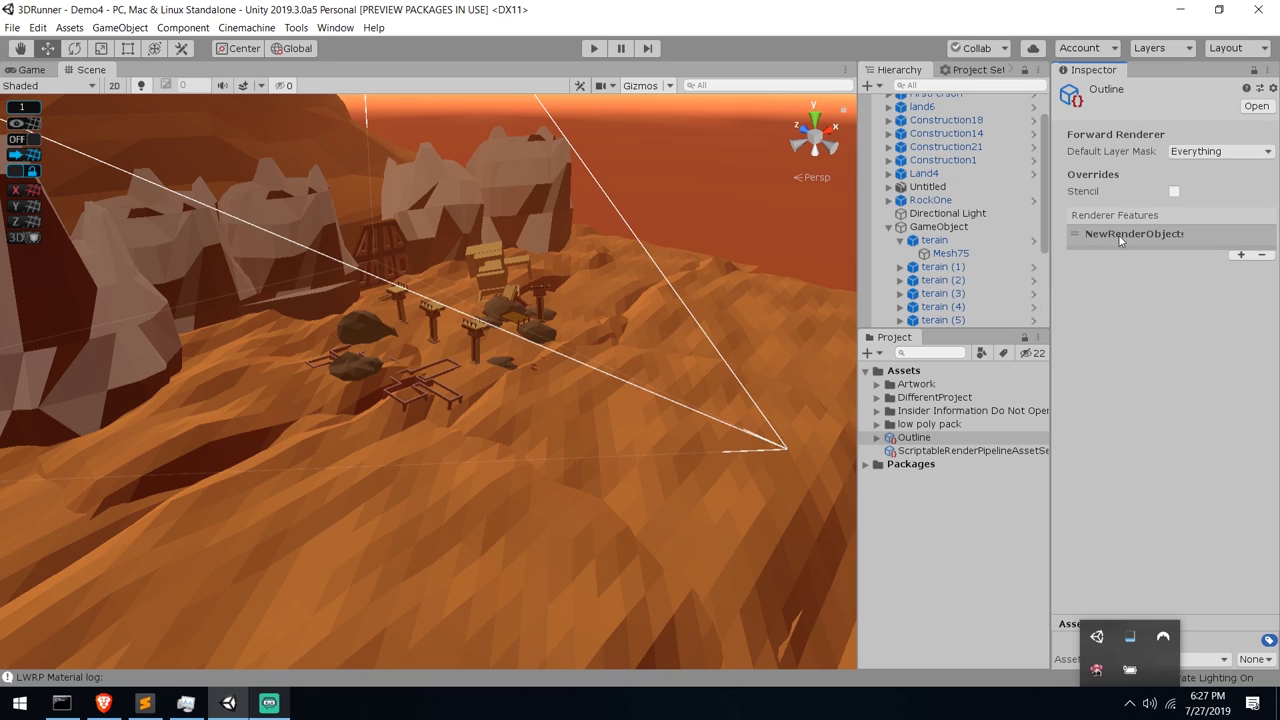
left_click(1117, 236)
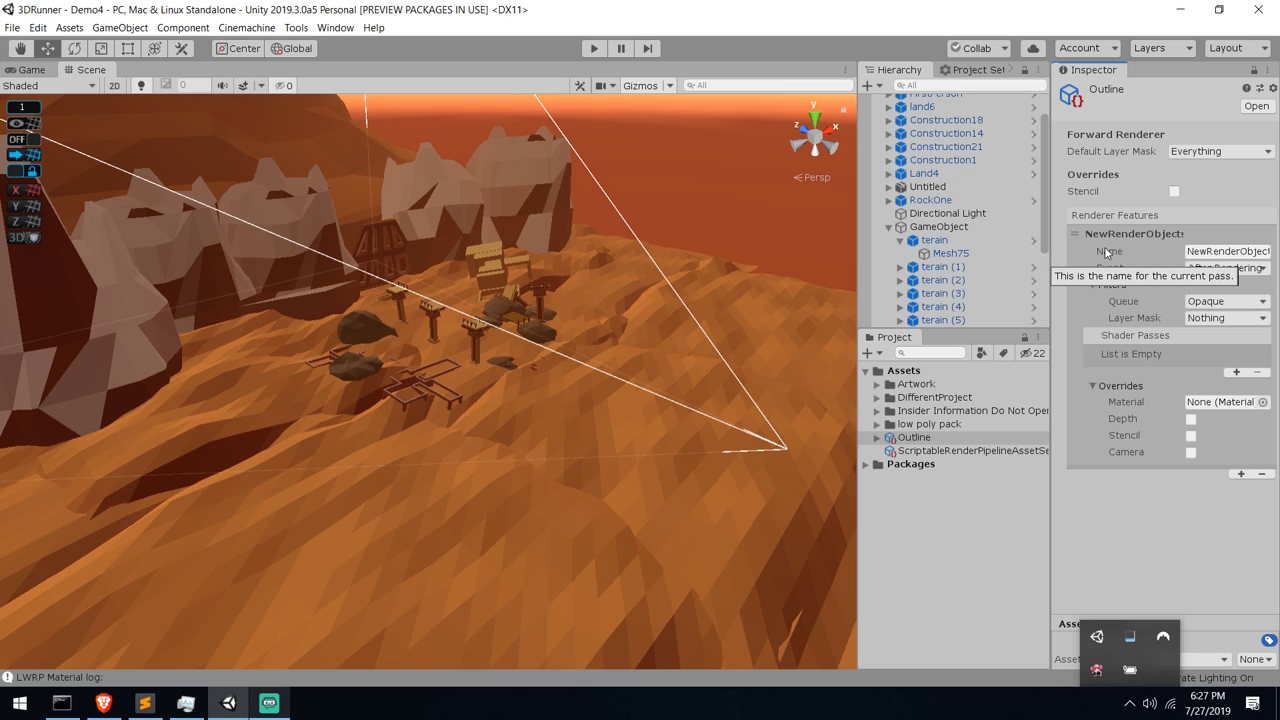
left_click(1238, 250)
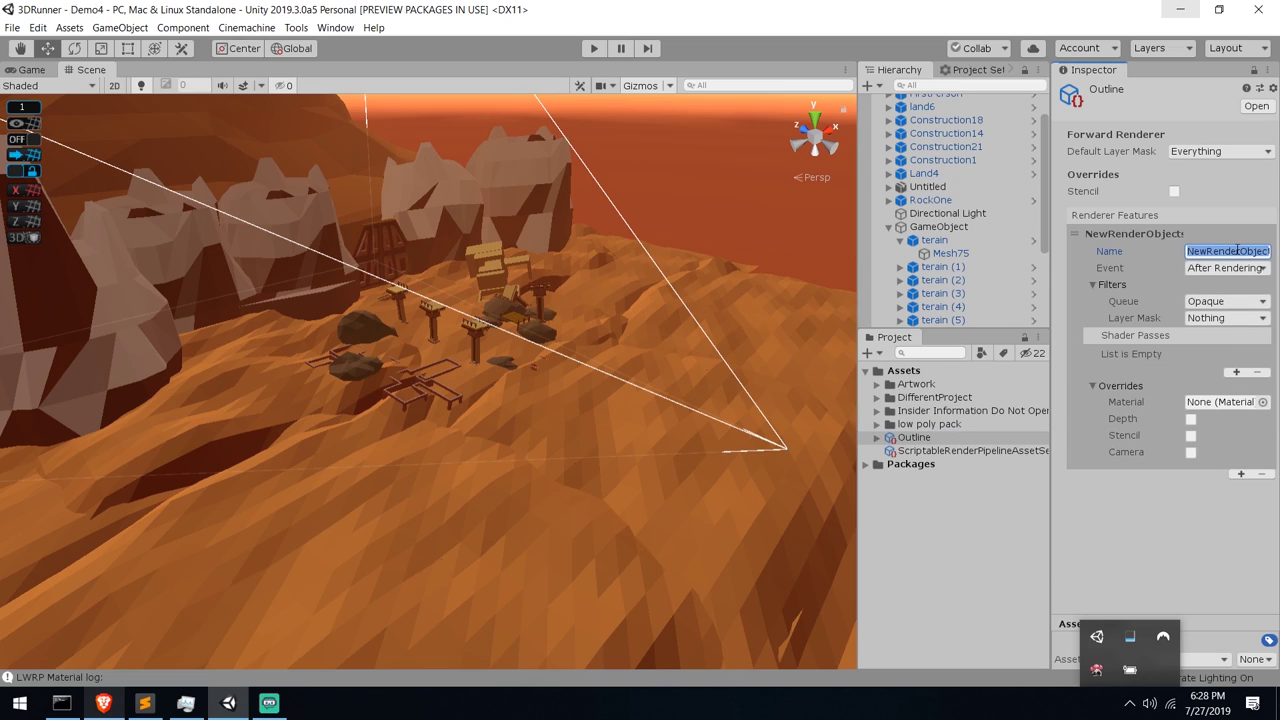
type("Outline")
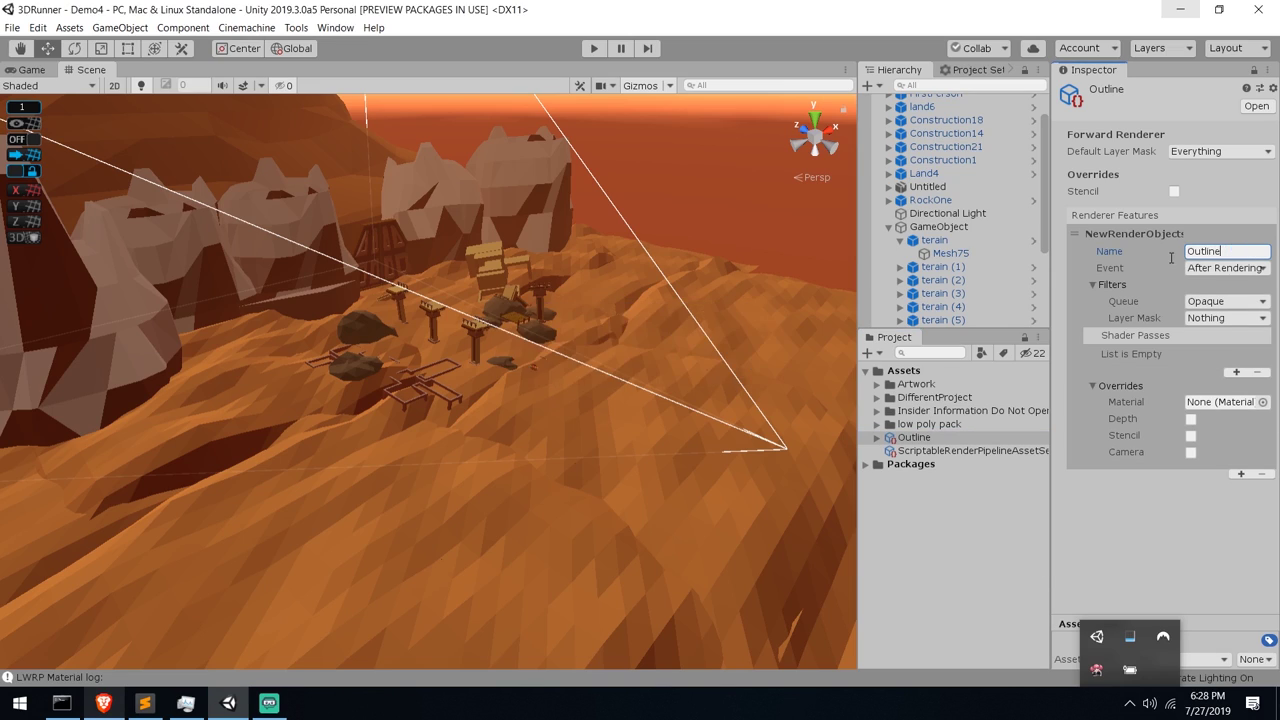
key("Return")
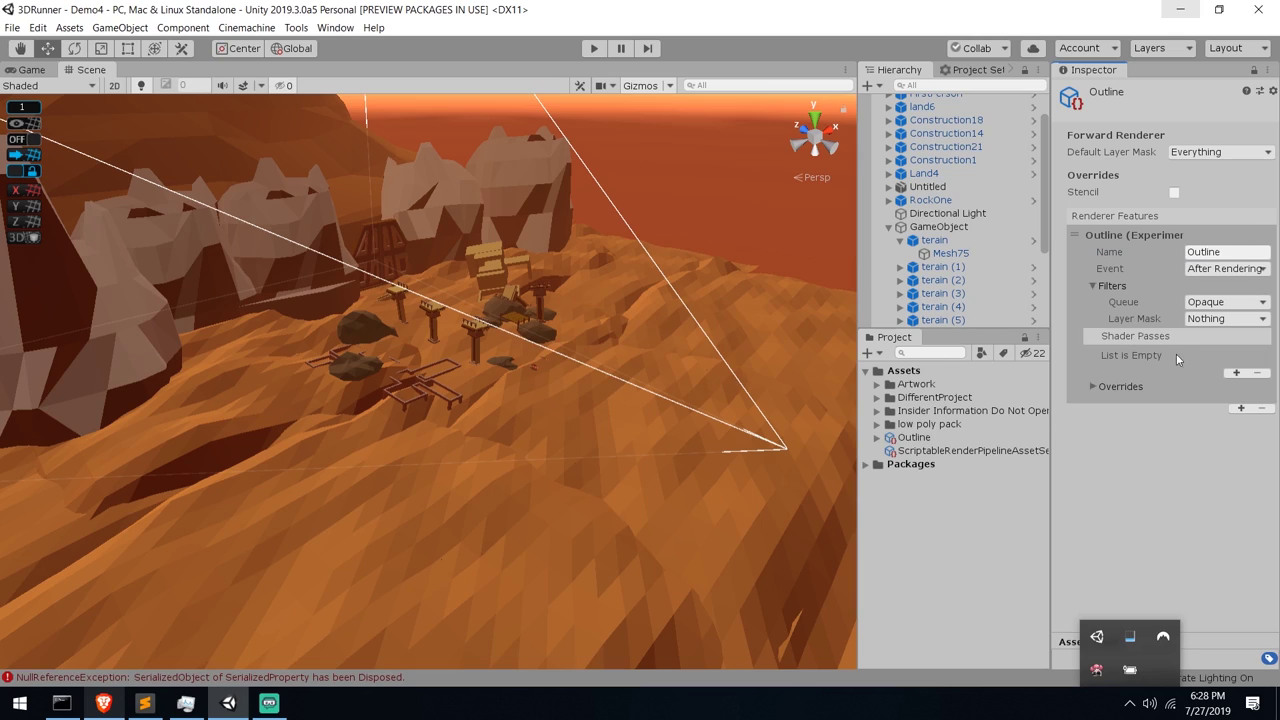
left_click(1095, 286)
left_click(1094, 305)
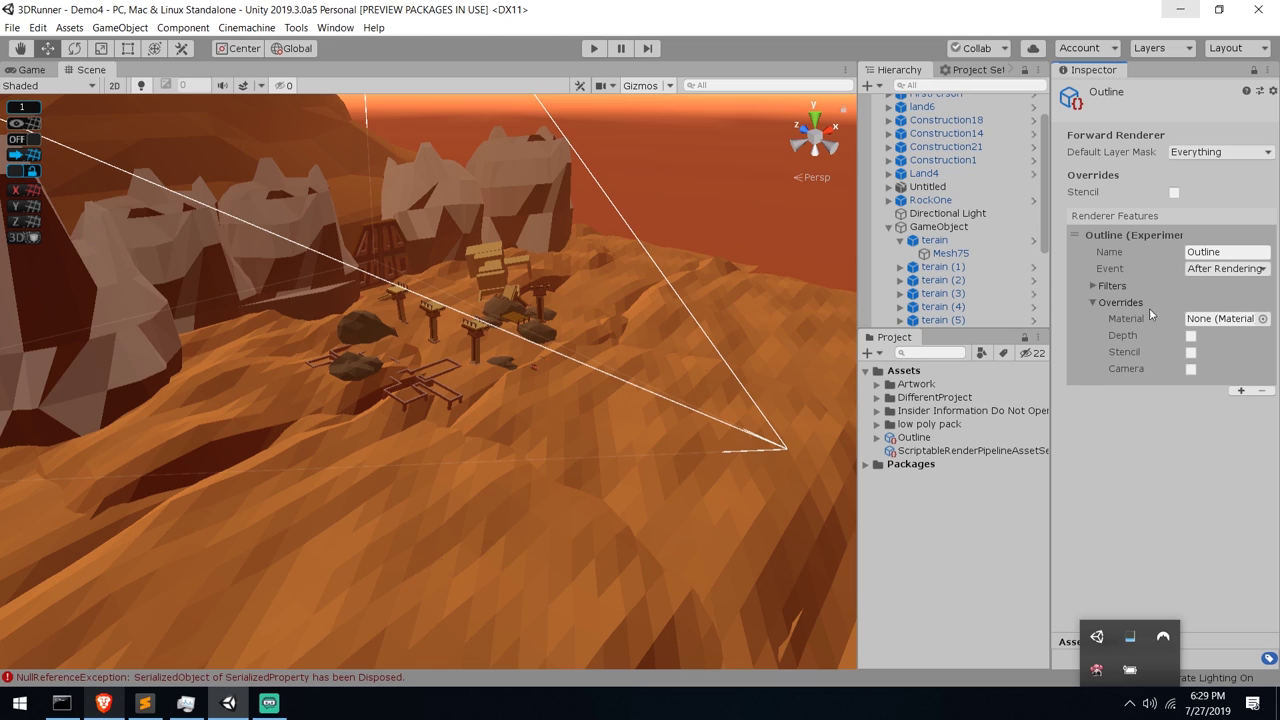
Create a material named Outline in the Assets folder and set its Base Map color to red
right_click(894, 372)
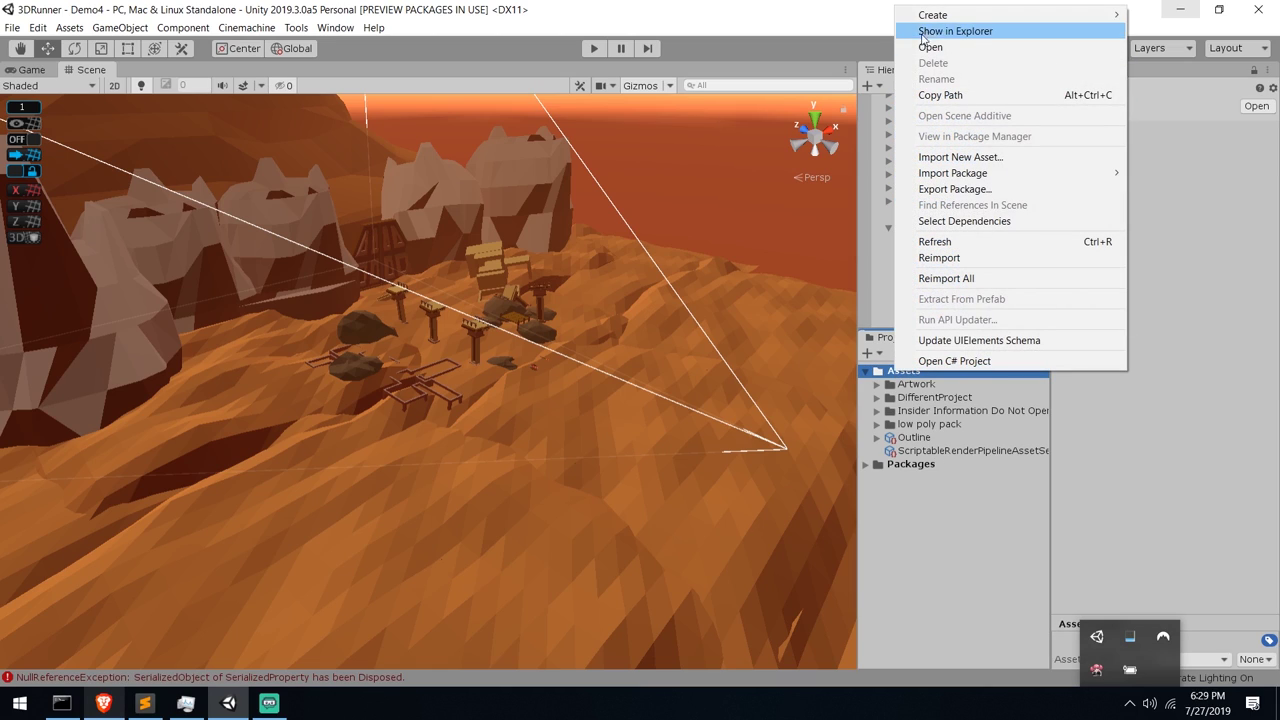
mouse_move(932, 15)
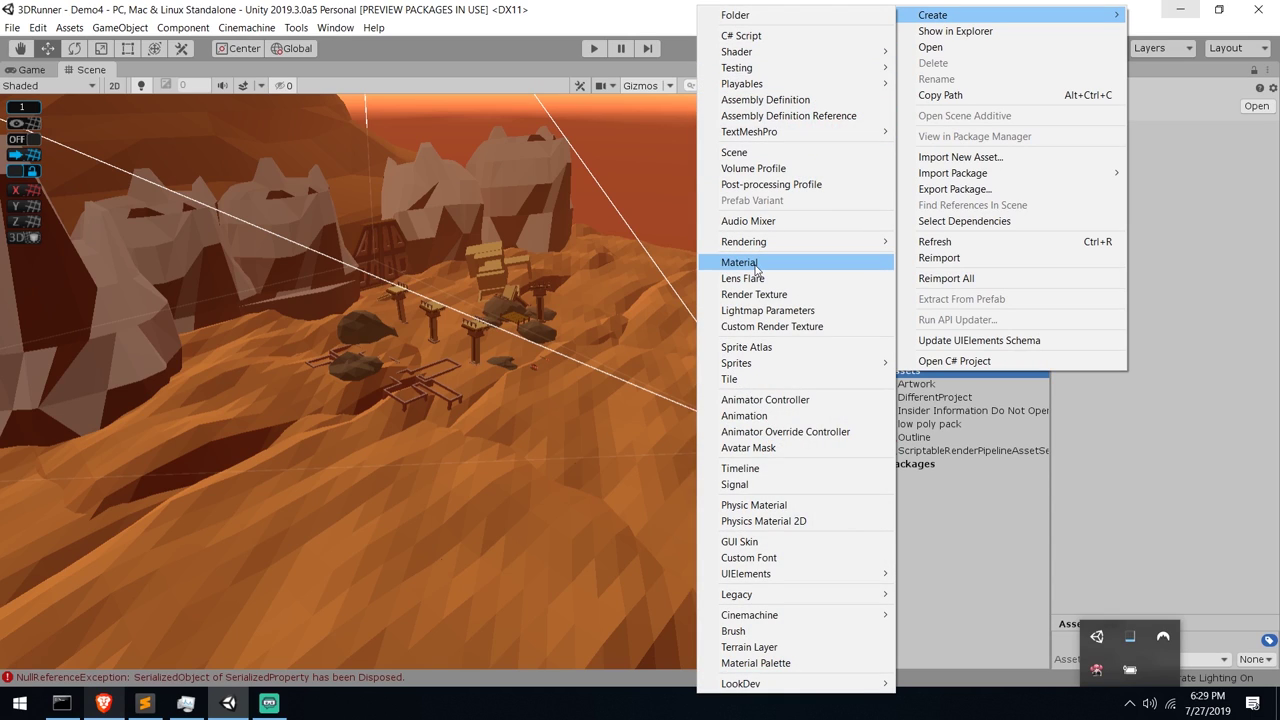
left_click(754, 264)
type("Outline")
key("Return")
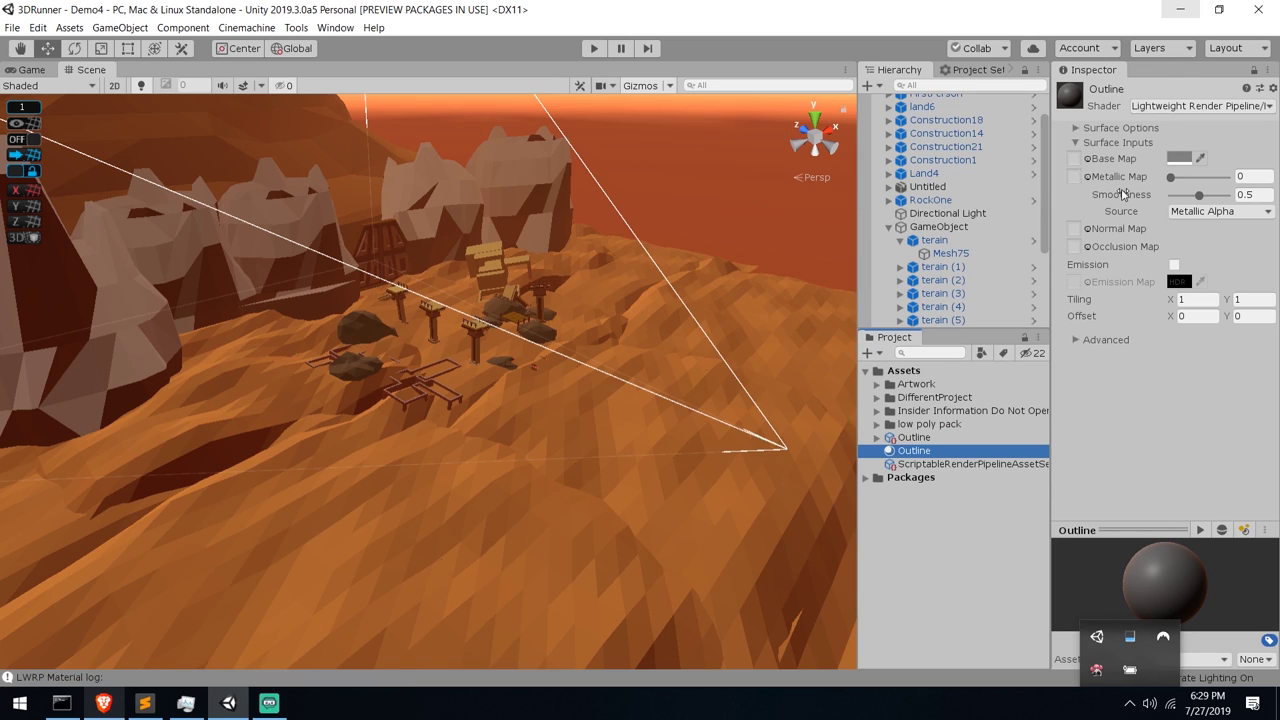
left_click(1179, 158)
left_click_drag(1048, 243, 1062, 205)
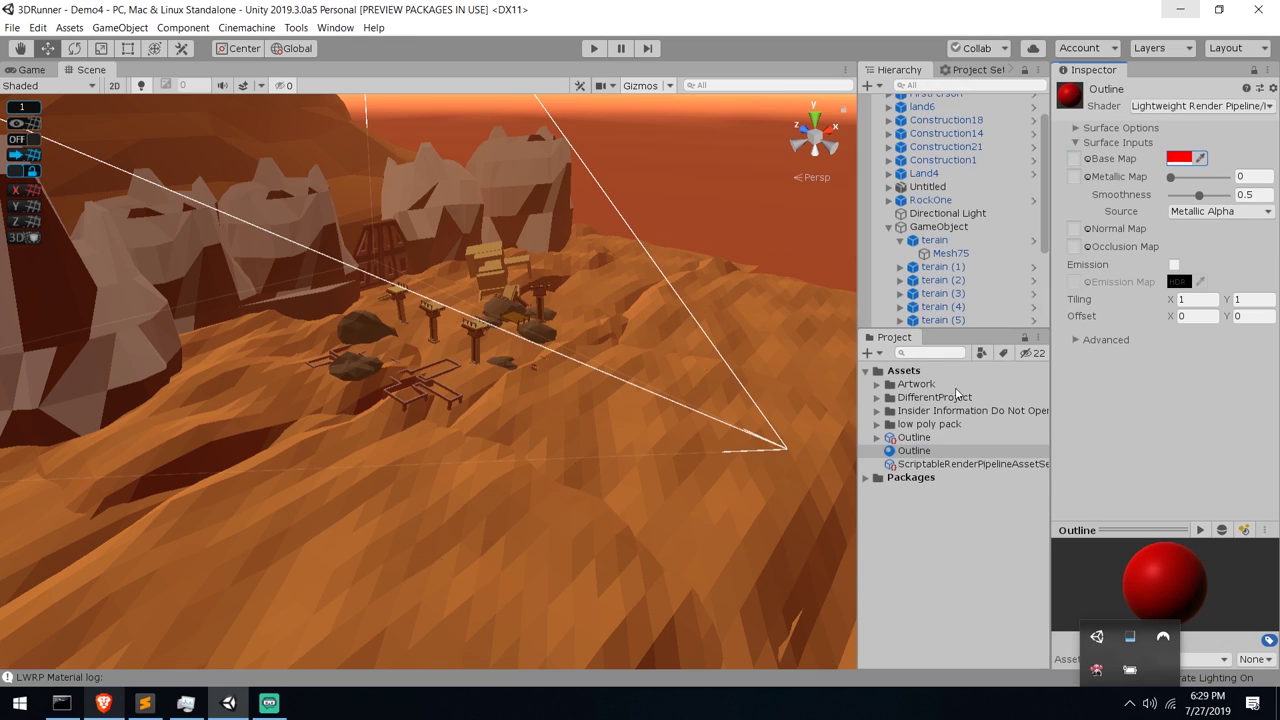
Assign the Outline material as the override material of the Outline renderer feature
left_click(913, 437)
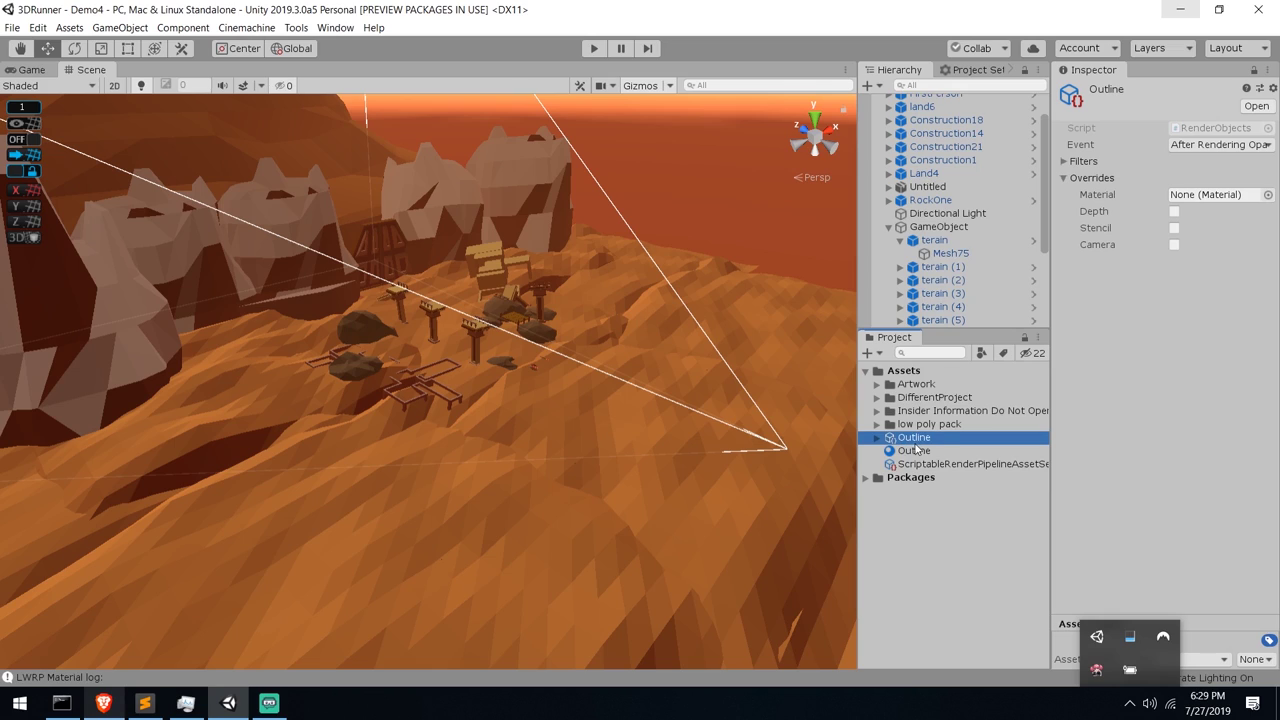
left_click(1200, 250)
left_click_drag(1210, 198, 1210, 198)
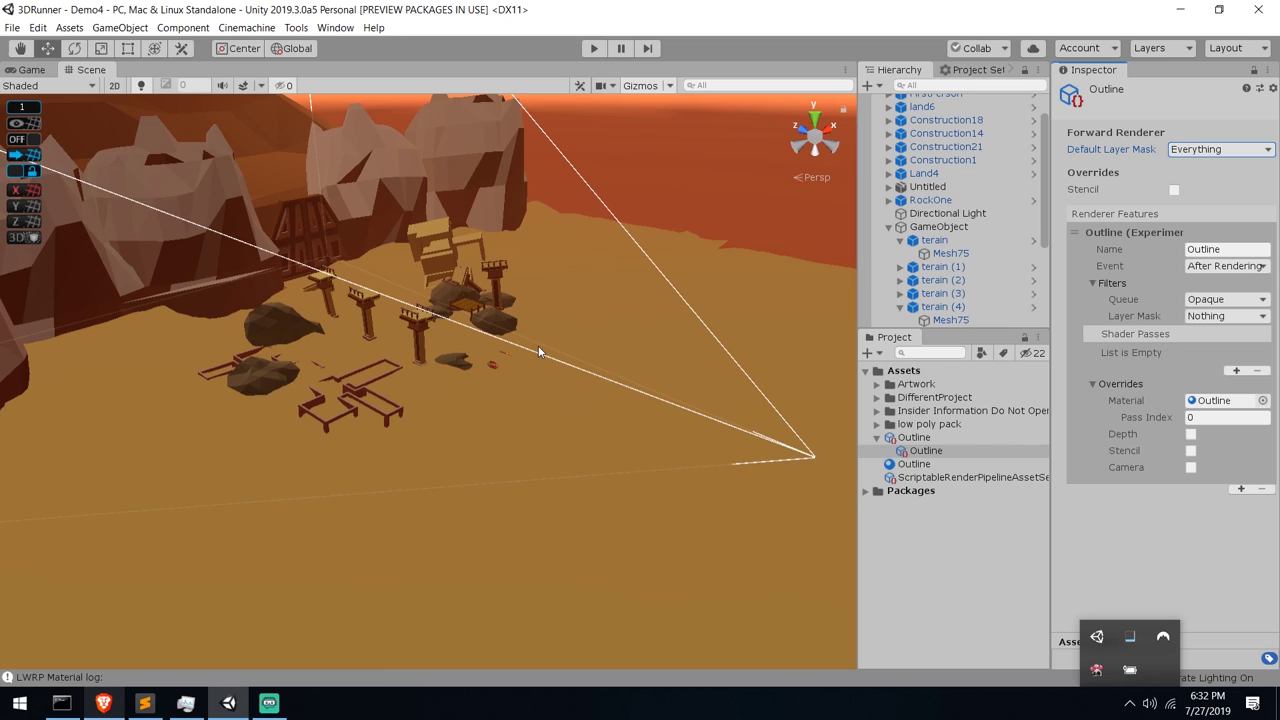
Set the Outline renderer feature's filter layer mask to Everything and check the effect on the terrain pieces in the scene
left_click(1212, 316)
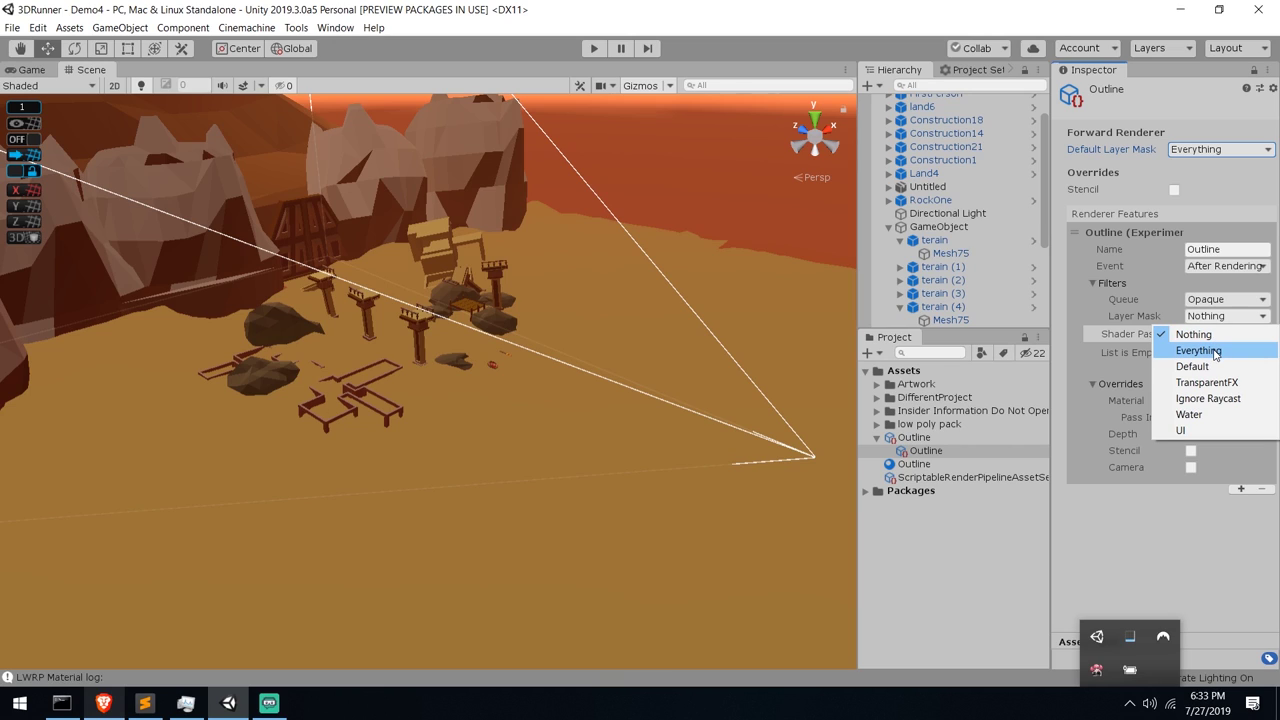
left_click(1212, 351)
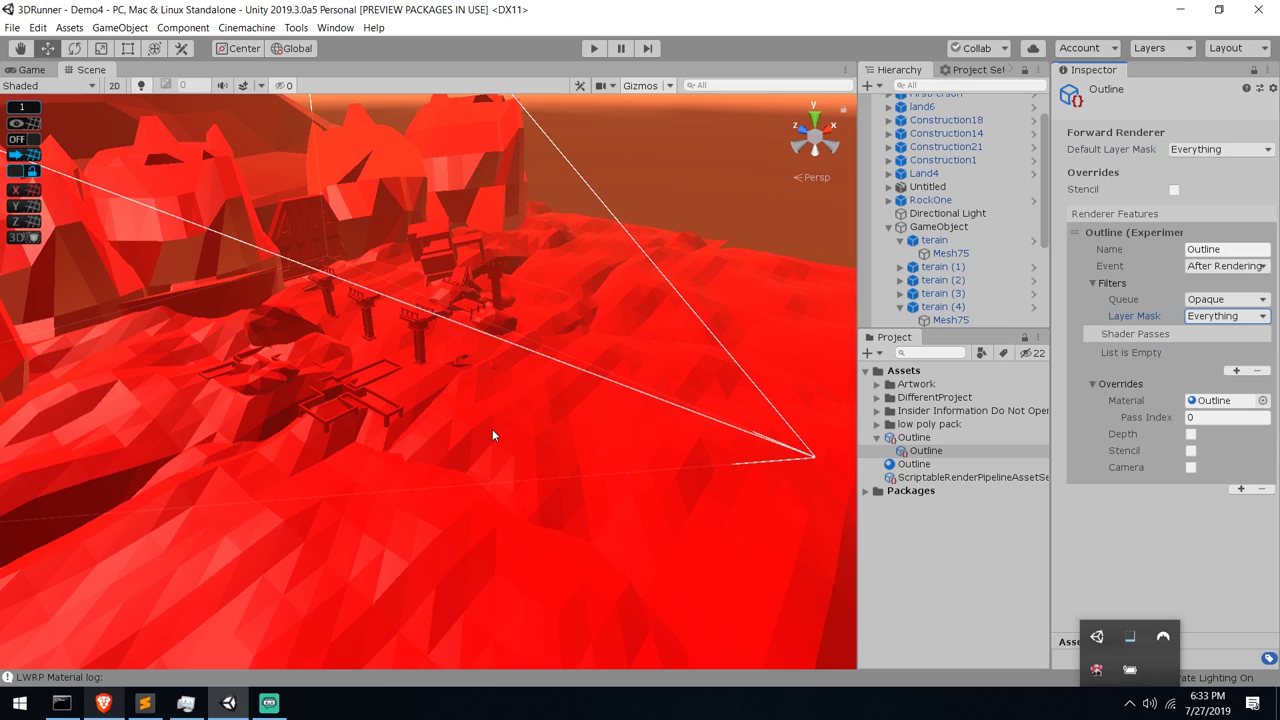
left_click(709, 417)
mouse_move(654, 386)
left_mouse_down()
mouse_move(654, 465)
mouse_move(657, 398)
left_mouse_up()
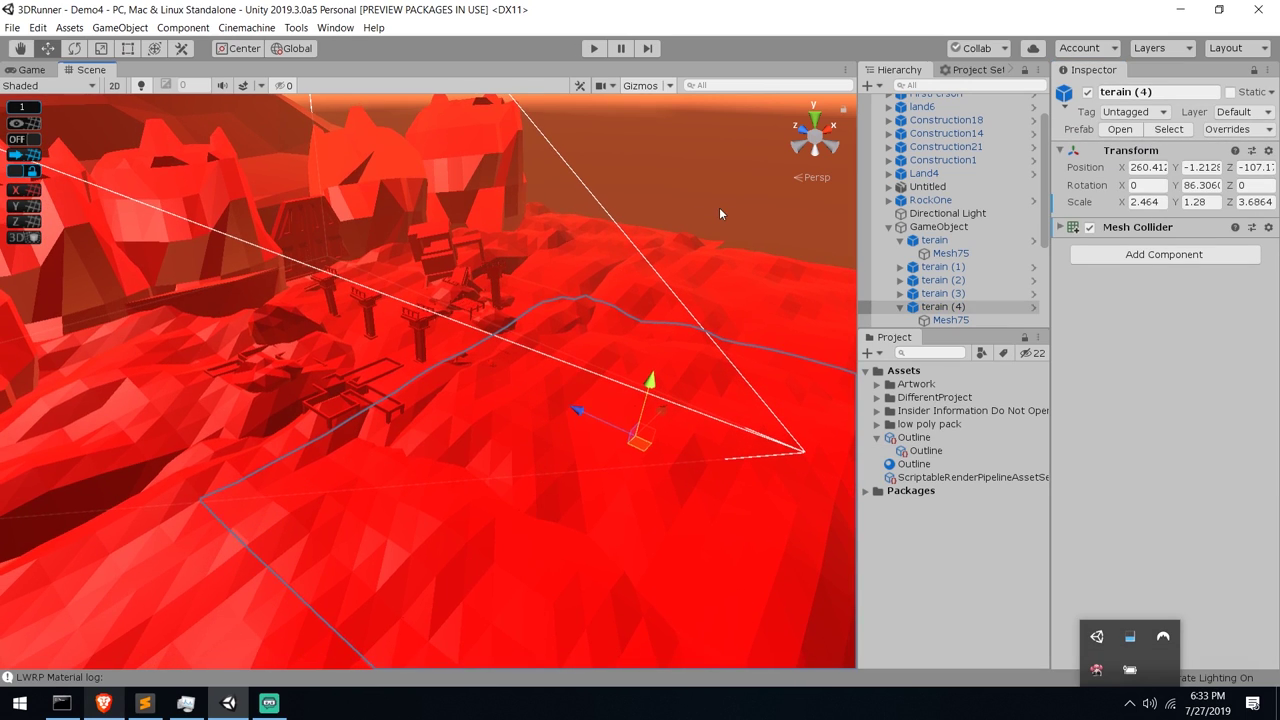
left_click(743, 297)
left_click(742, 296)
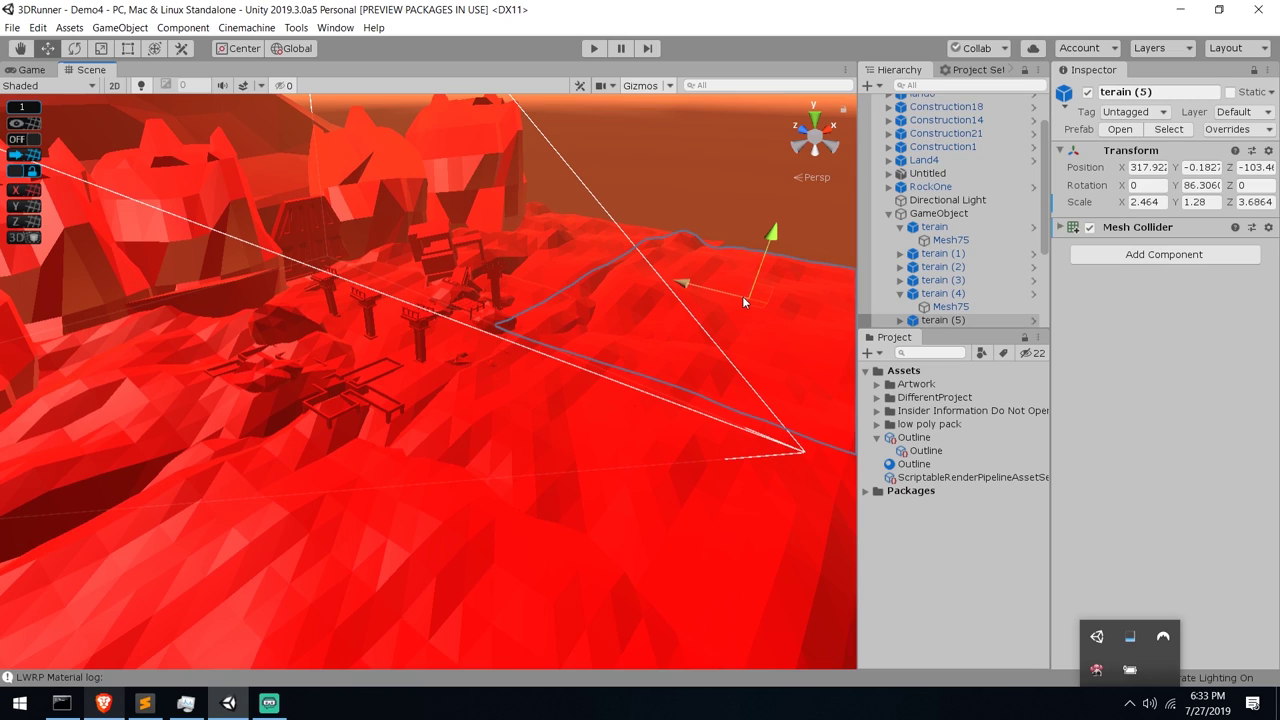
Select the Group1 tower and inspect the materials on the Mesh11 object inside its Component_1_1
left_click(414, 327)
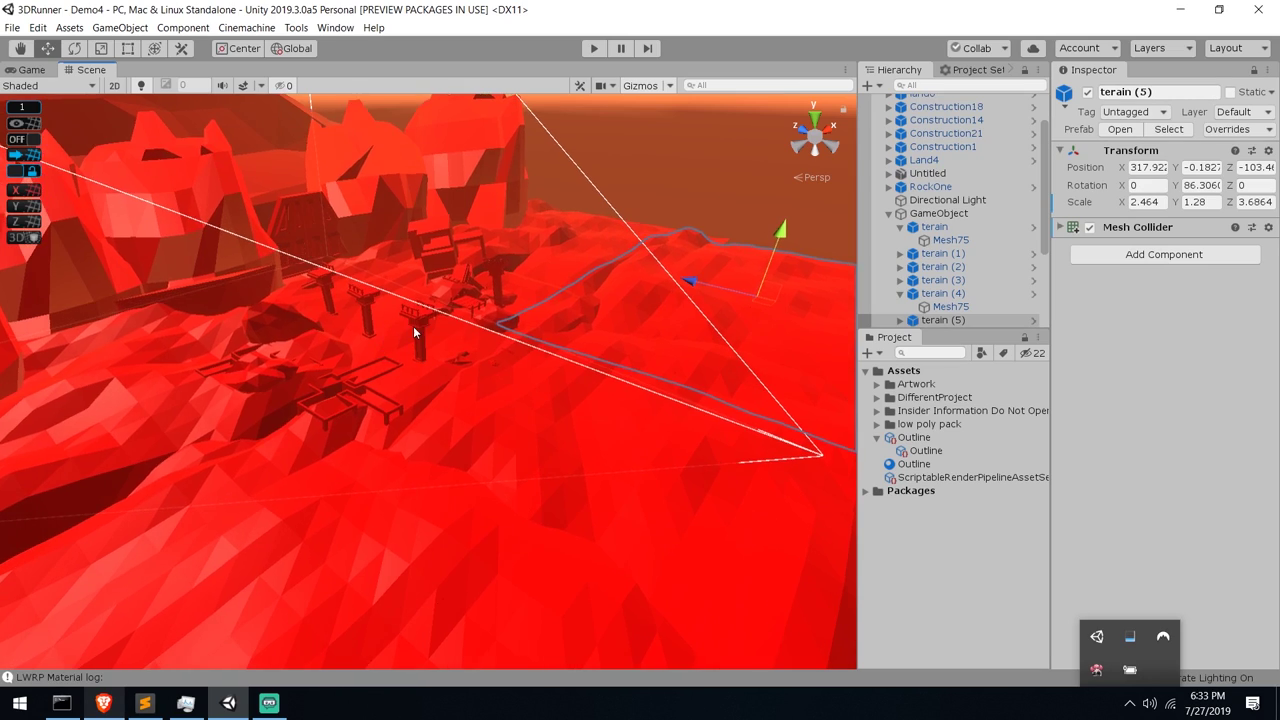
key("f")
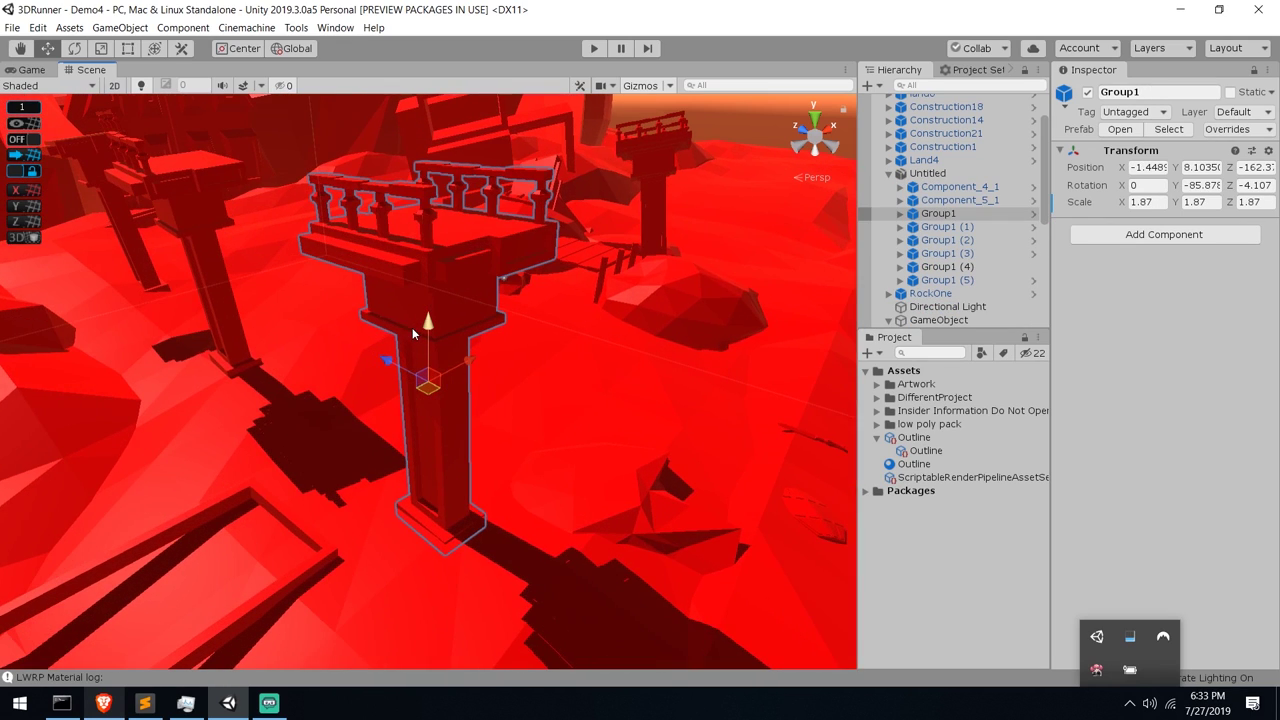
left_click(900, 213)
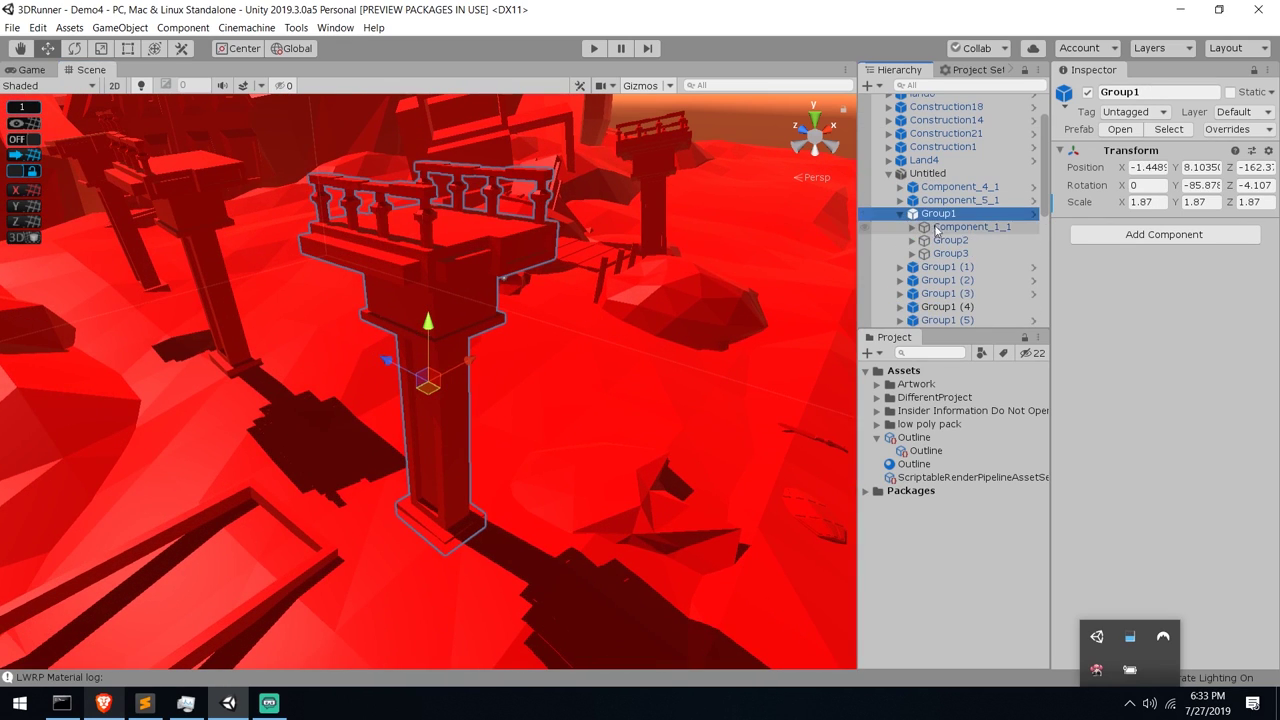
left_click(915, 227)
left_click(913, 227)
left_click(960, 240)
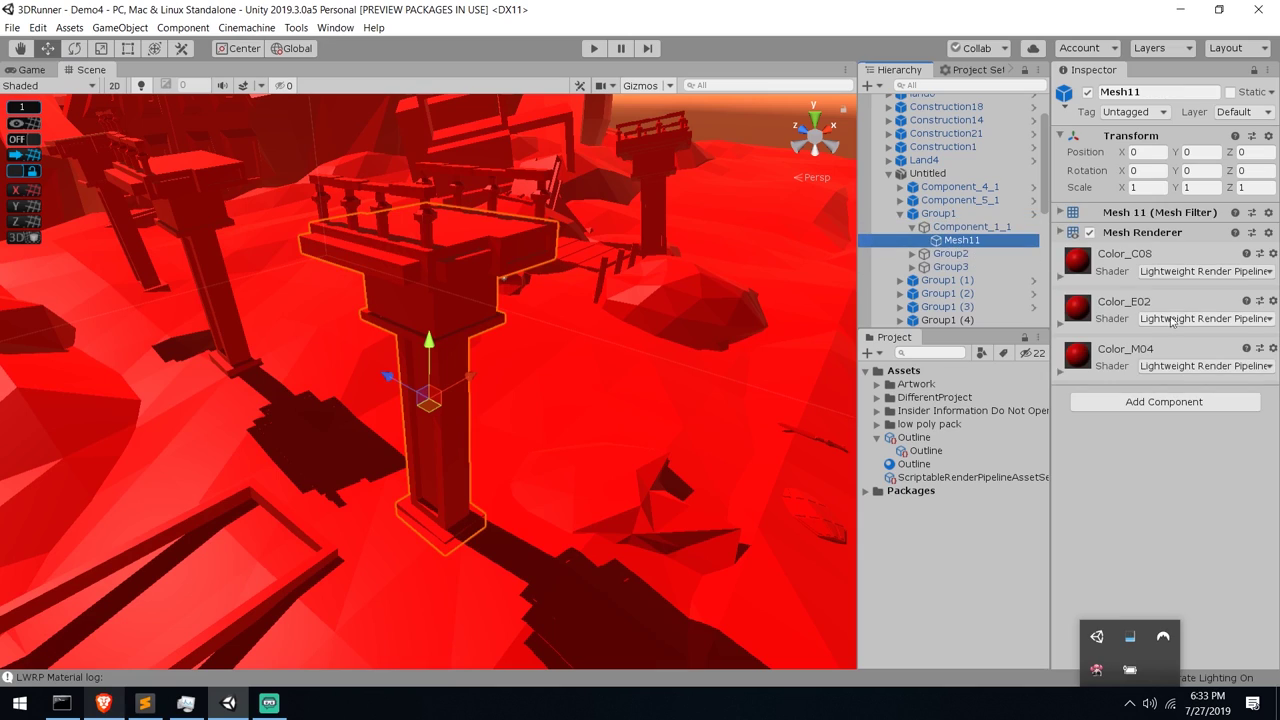
left_click(1133, 268)
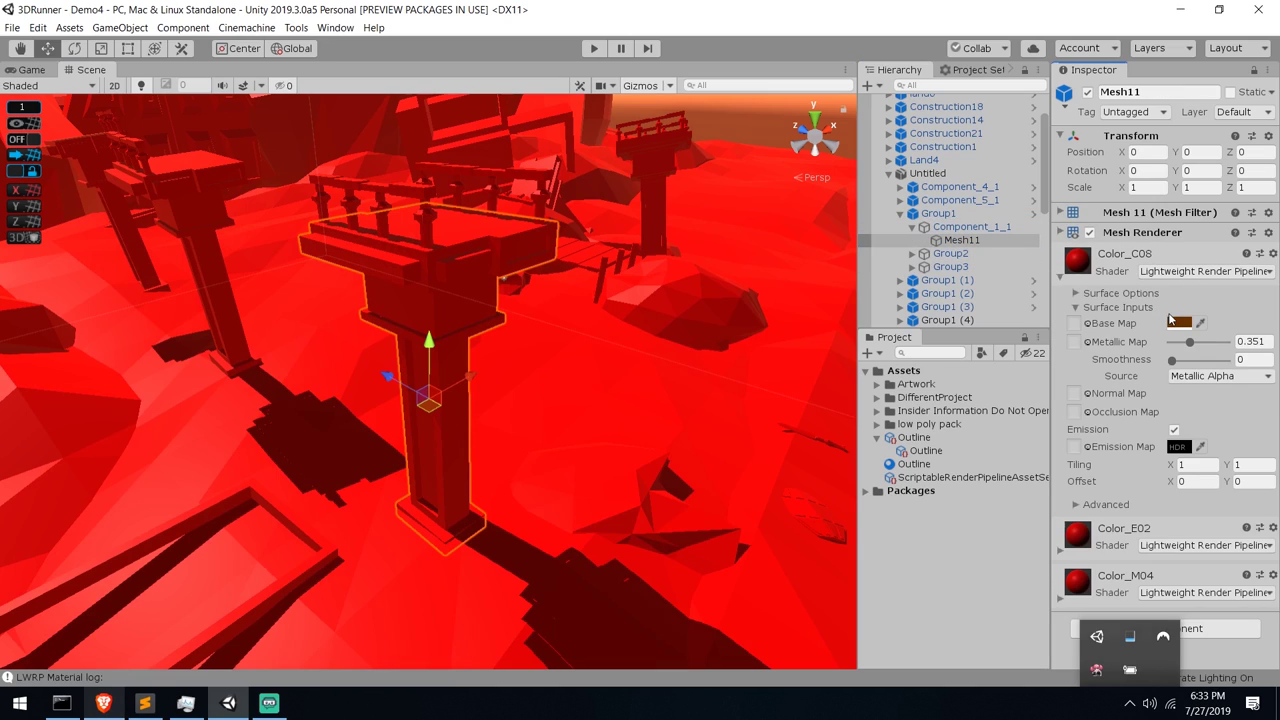
left_click(1125, 540)
scroll(1195, 537, "down", 4)
scroll(1107, 333, "up", 10)
left_click(1122, 254)
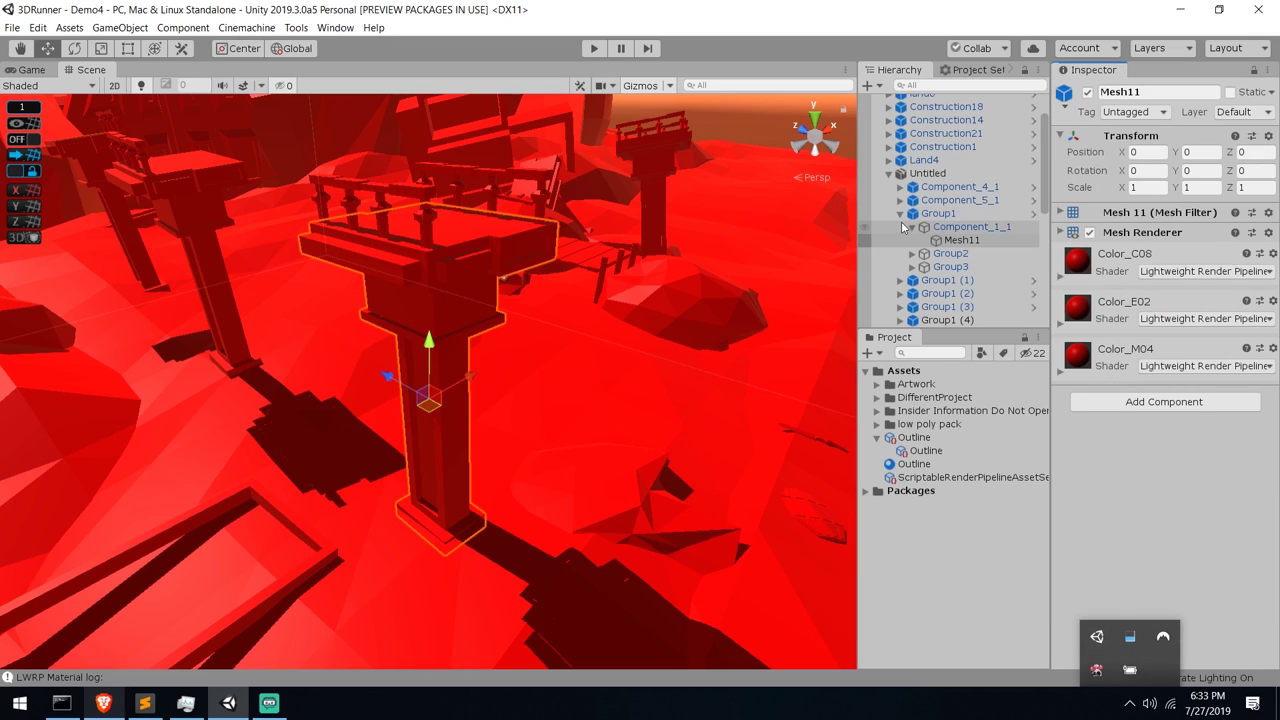
left_click(900, 214)
Set the Outline renderer feature's filter layer mask to Nothing
left_click(916, 451)
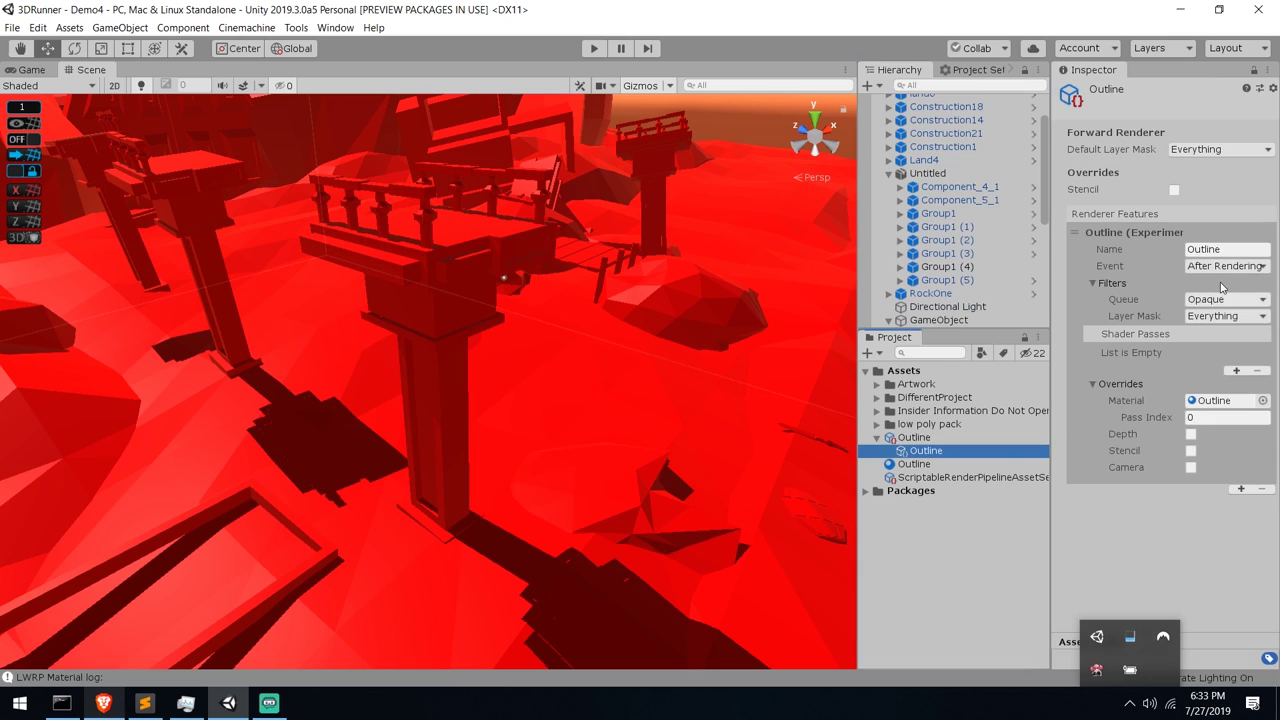
left_click(1220, 316)
left_click(1207, 340)
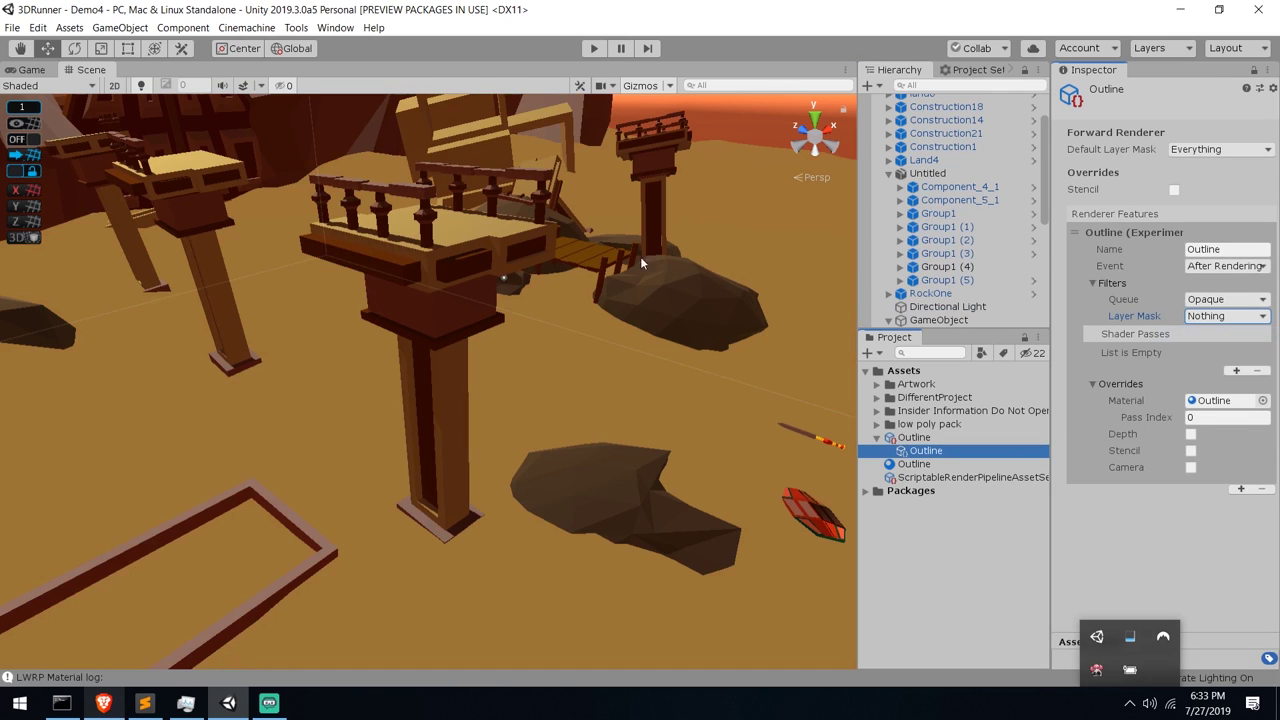
Select the four towers and, from their layer options, add a new User Layer 8 named CurrentMission
left_click(436, 272)
key("f")
right_click_drag(506, 429, 388, 324)
left_click(369, 333, "shift")
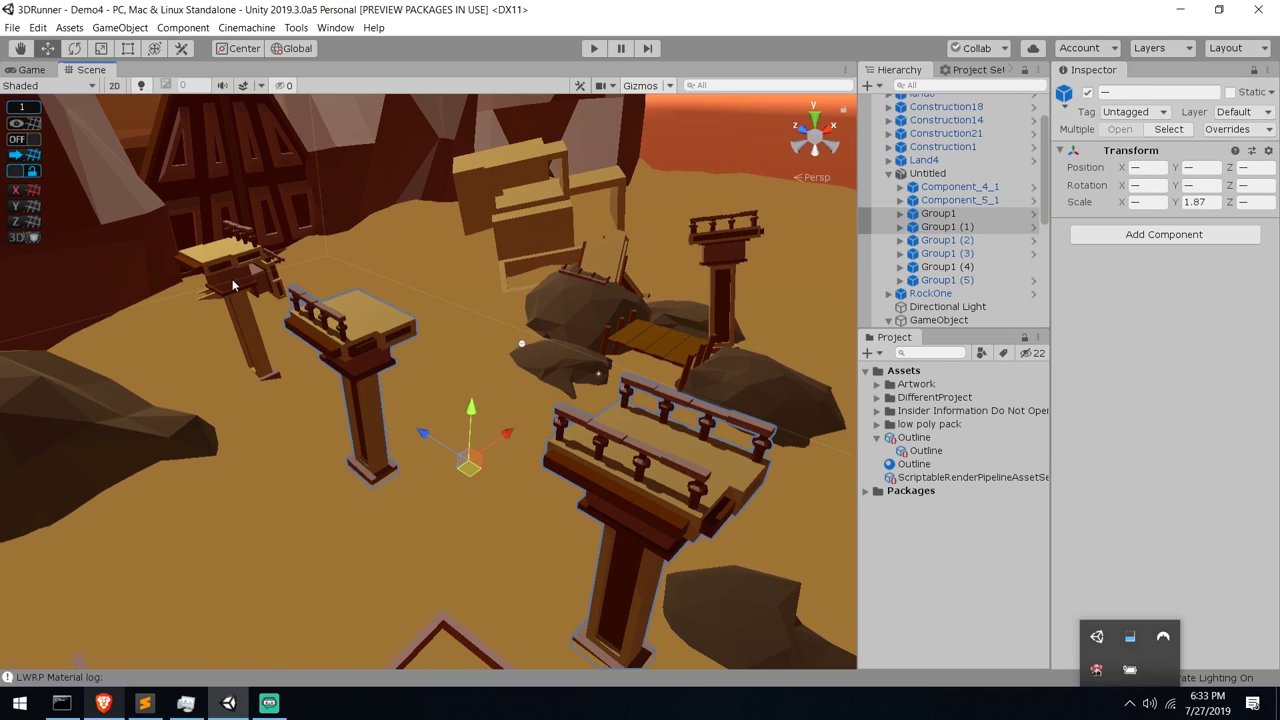
left_click(232, 279, "shift")
left_click(725, 247, "shift")
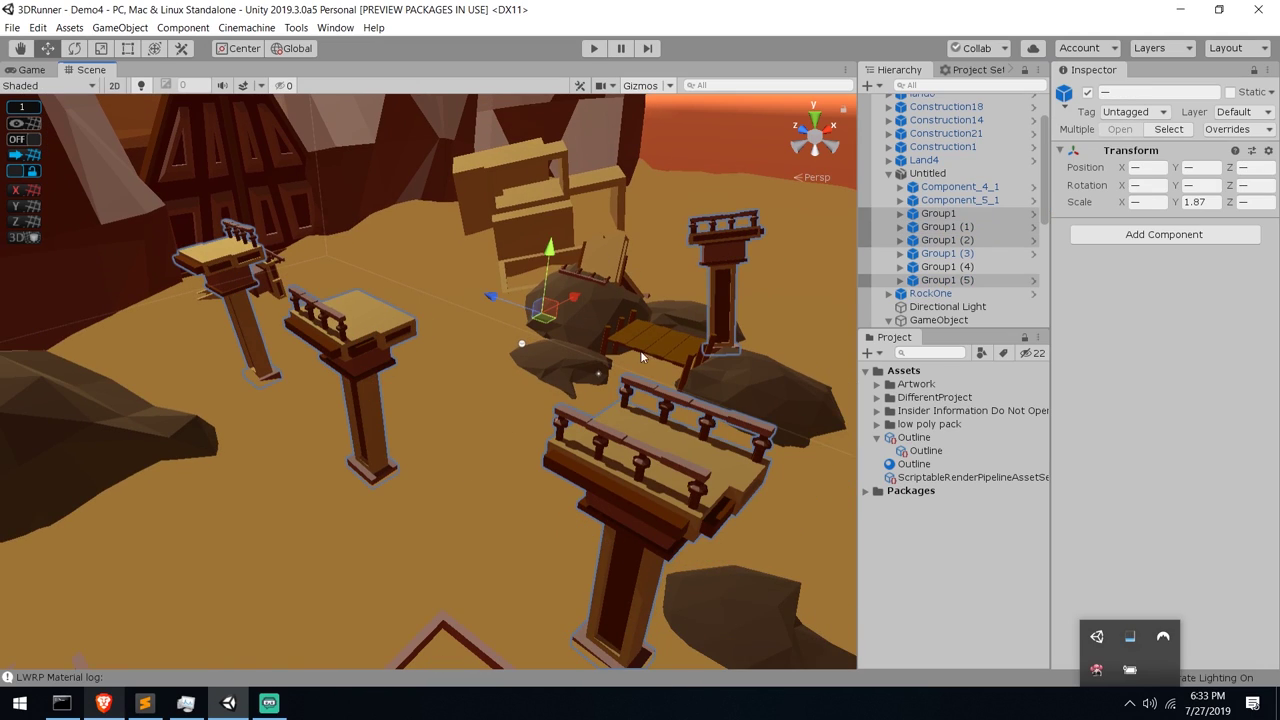
scroll(650, 345, "down", 3)
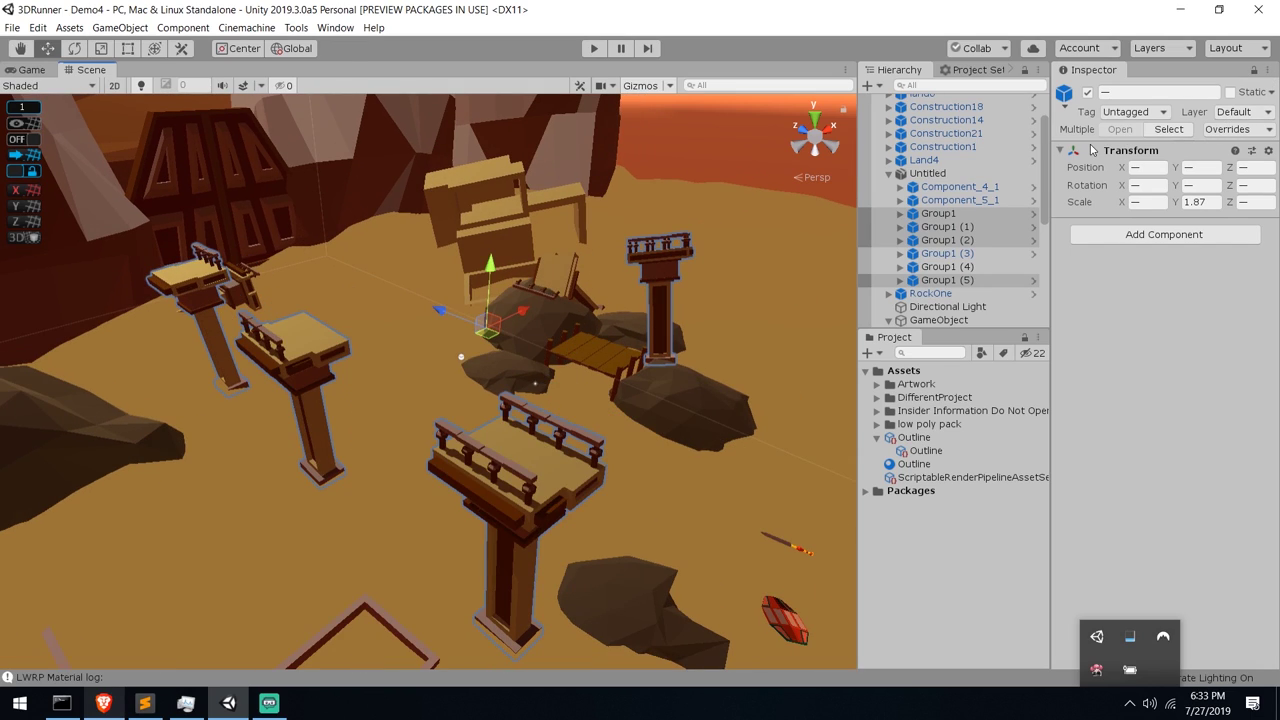
left_click(1240, 112)
left_click(1214, 215)
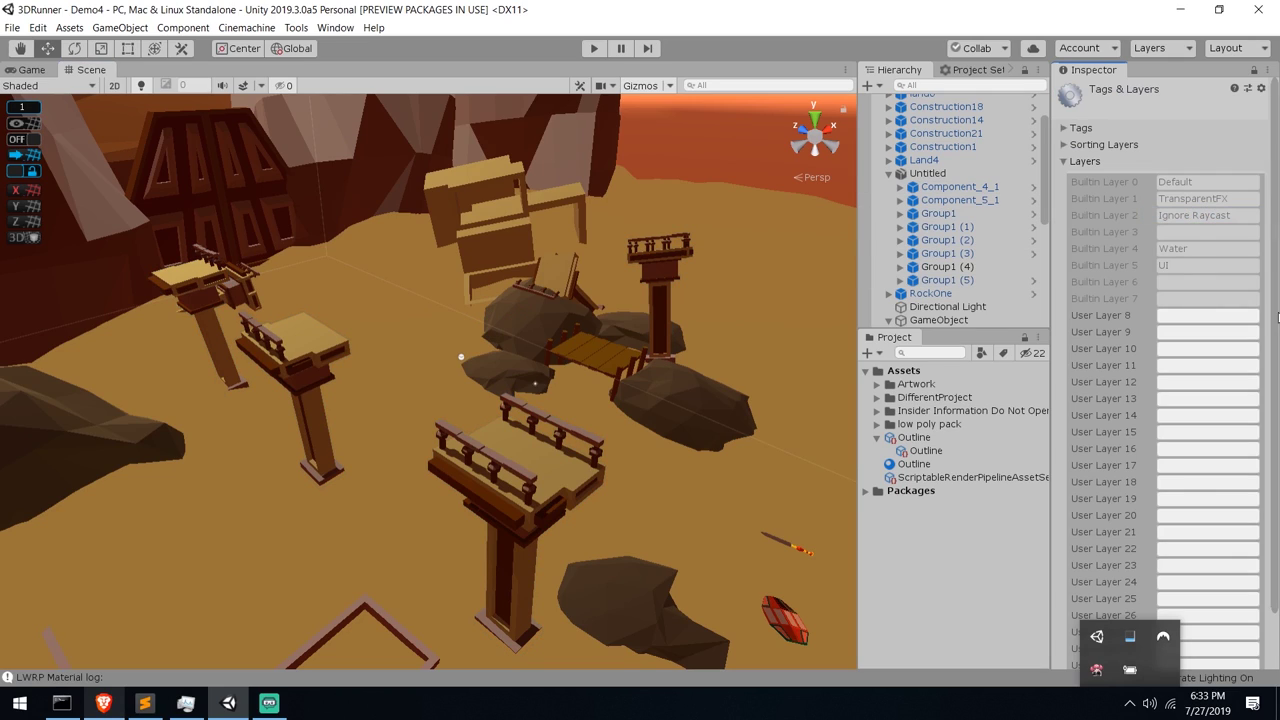
type("CurrentMission")
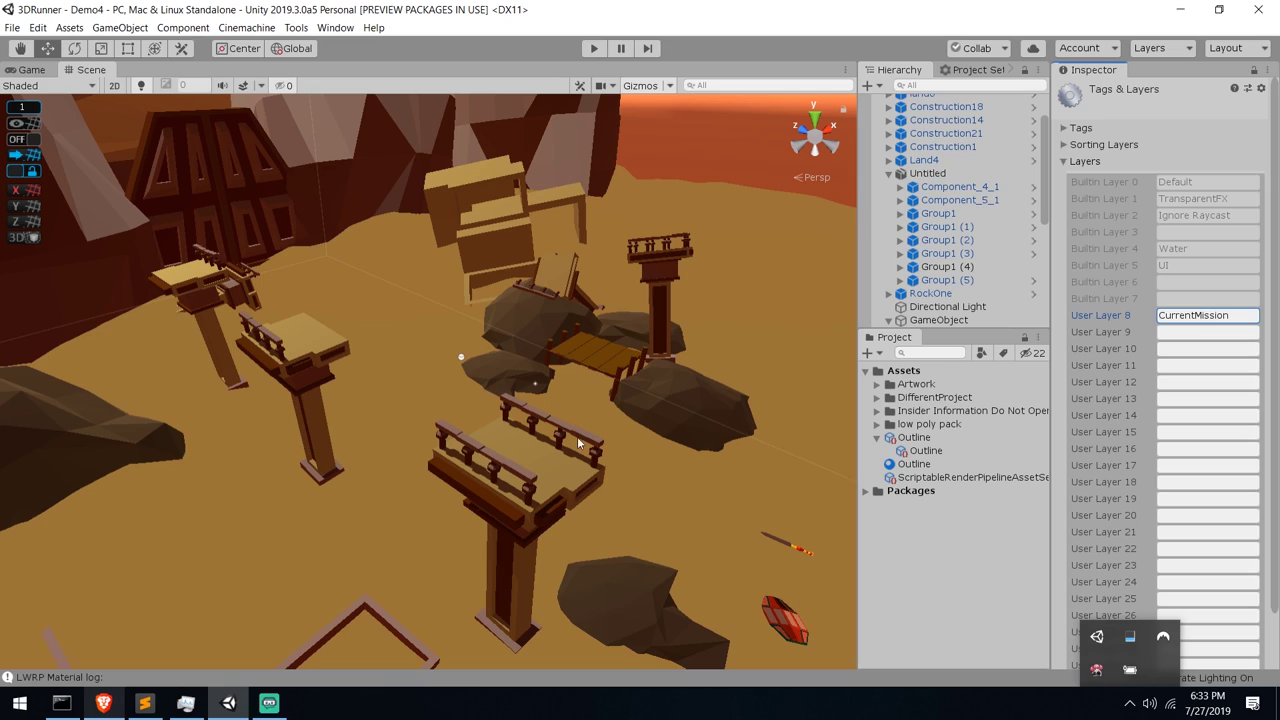
Assign the towers Group1, Group1 (1), Group1 (2) and Group1 (5), including all their child objects, to the CurrentMission layer
left_click(501, 440)
left_click(501, 440)
left_click(296, 352, "shift")
left_click(205, 292, "shift")
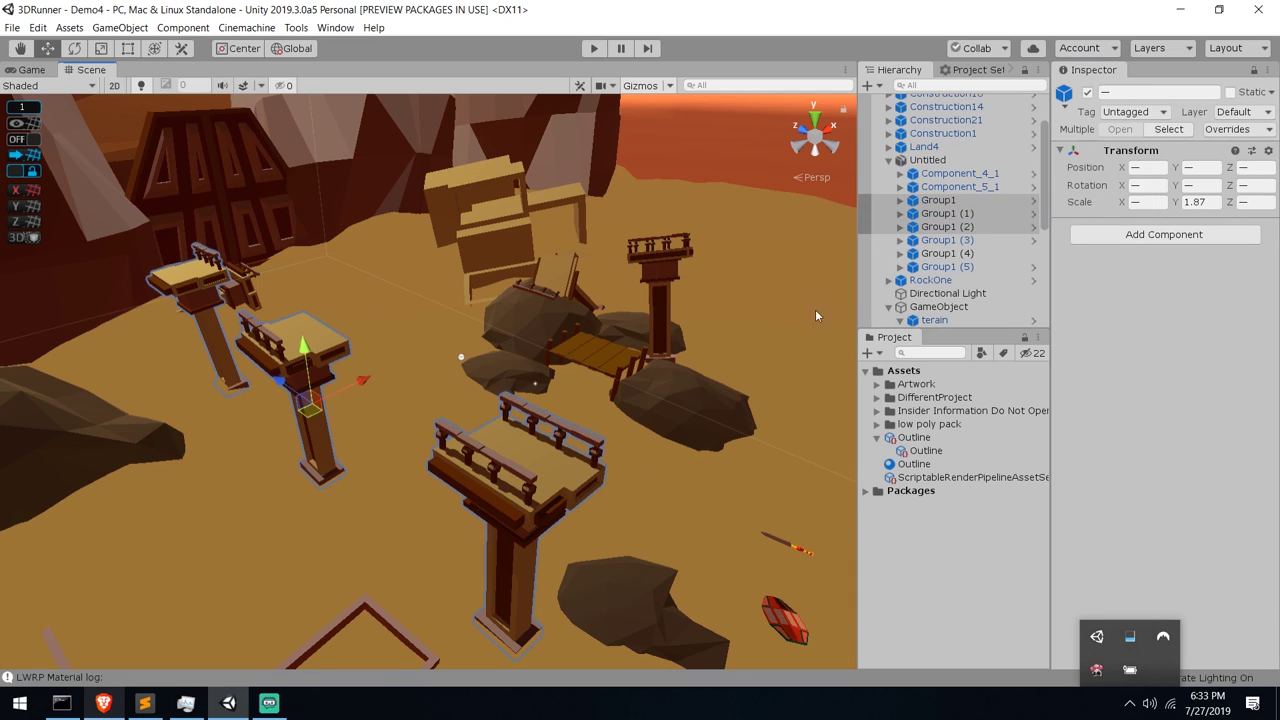
left_click(657, 285, "shift")
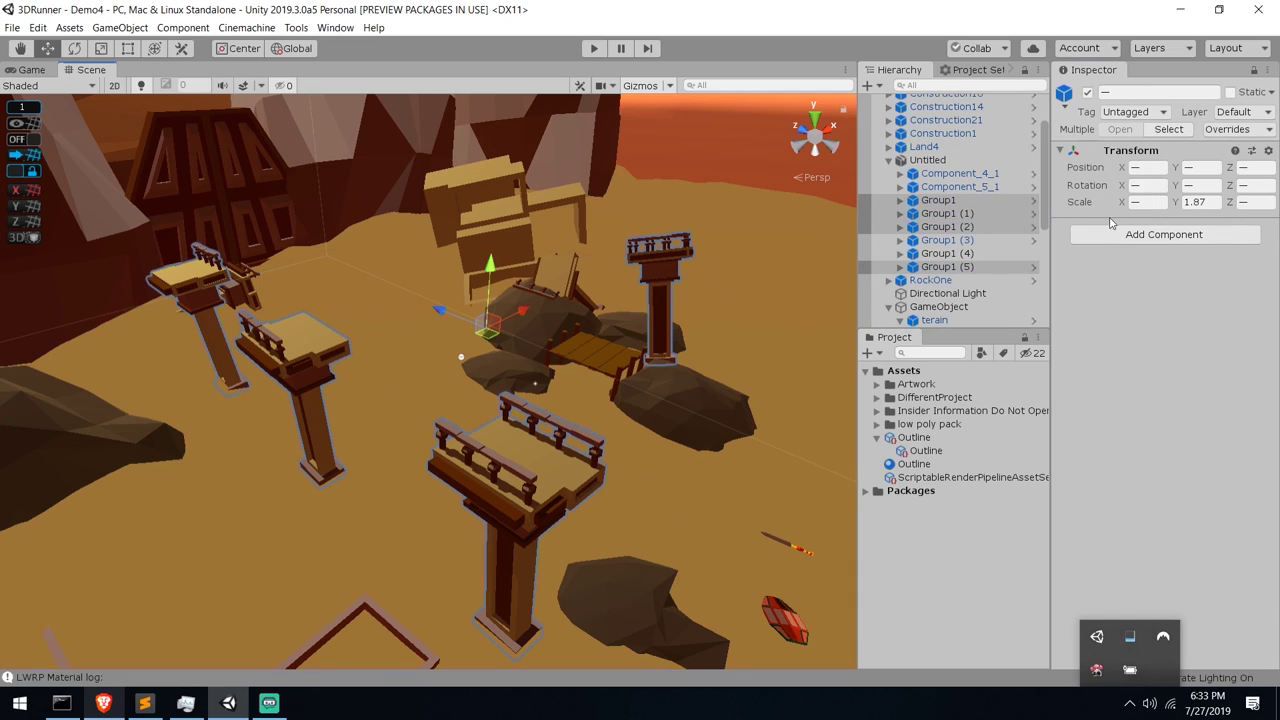
left_click(1245, 111)
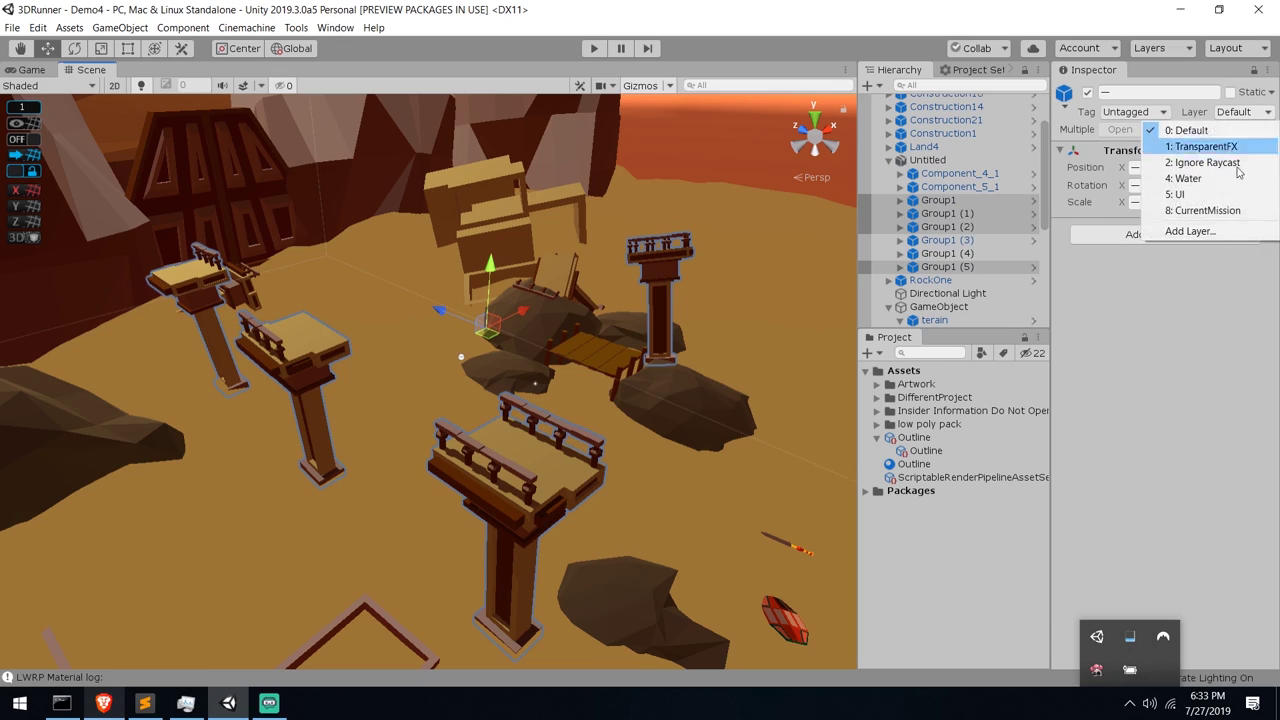
left_click(1200, 211)
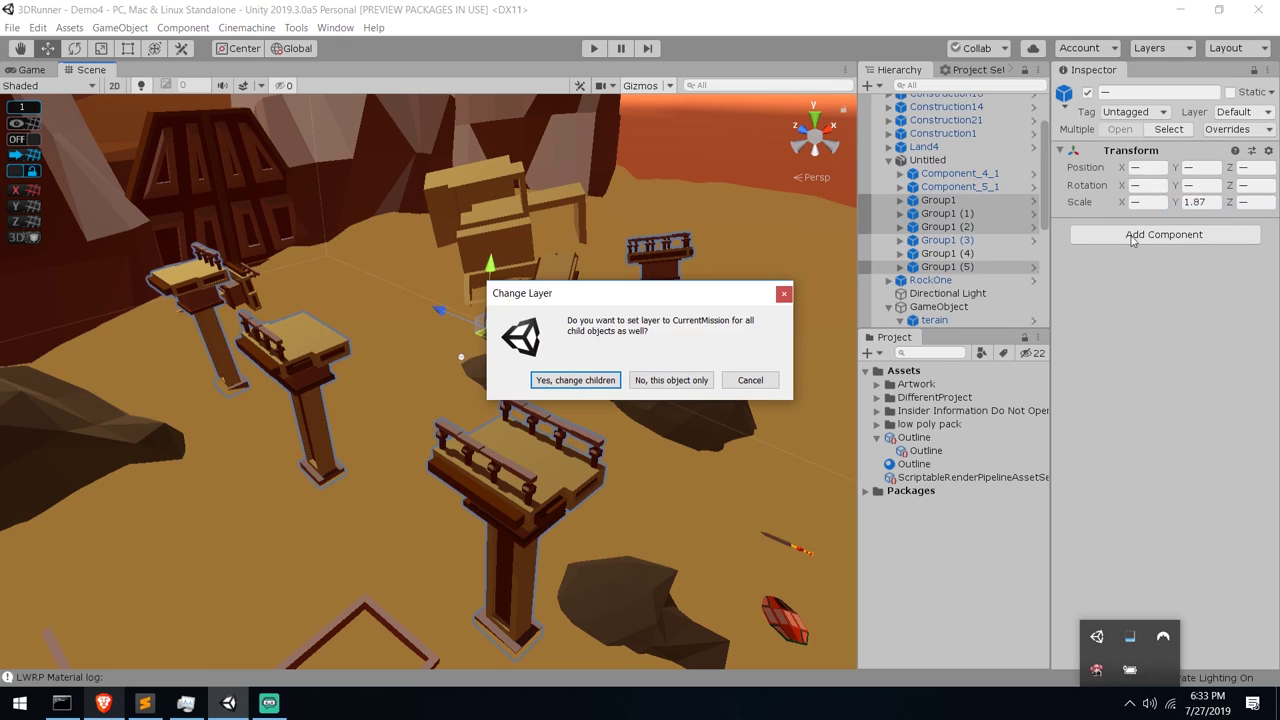
left_click(575, 386)
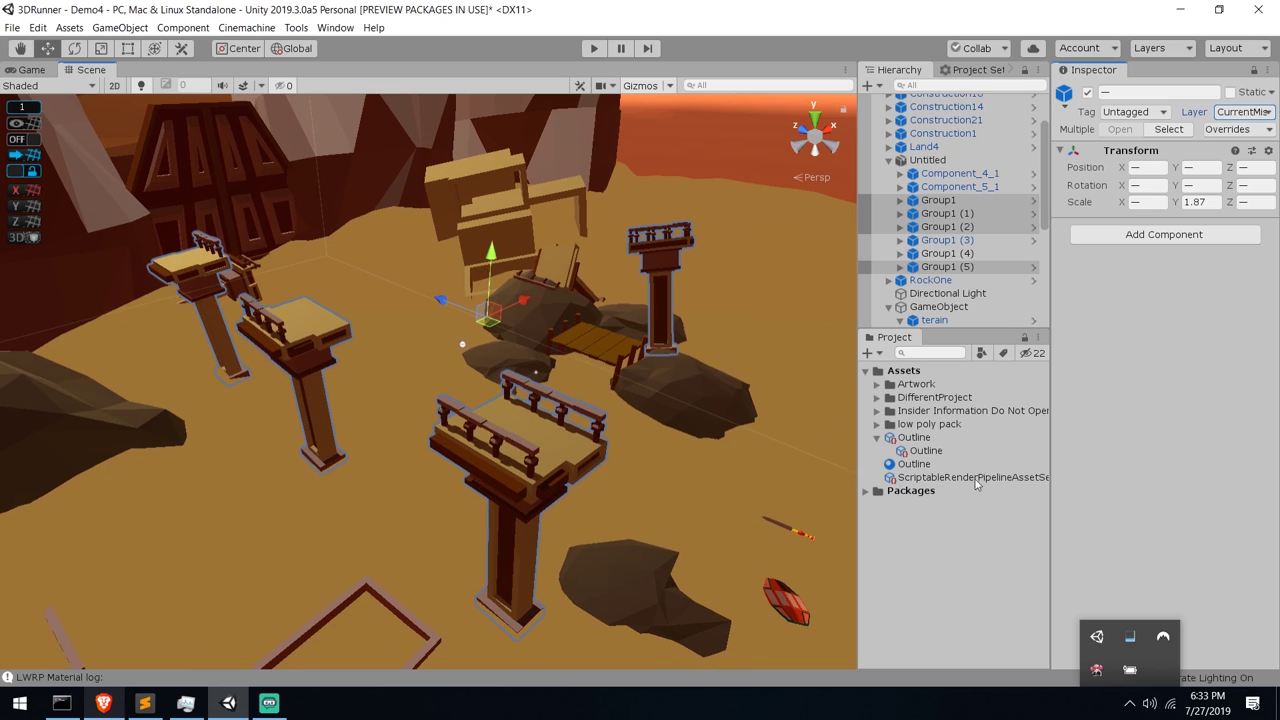
Set the Outline renderer feature's filter layer mask to CurrentMission
left_click(945, 451)
left_click(1226, 316)
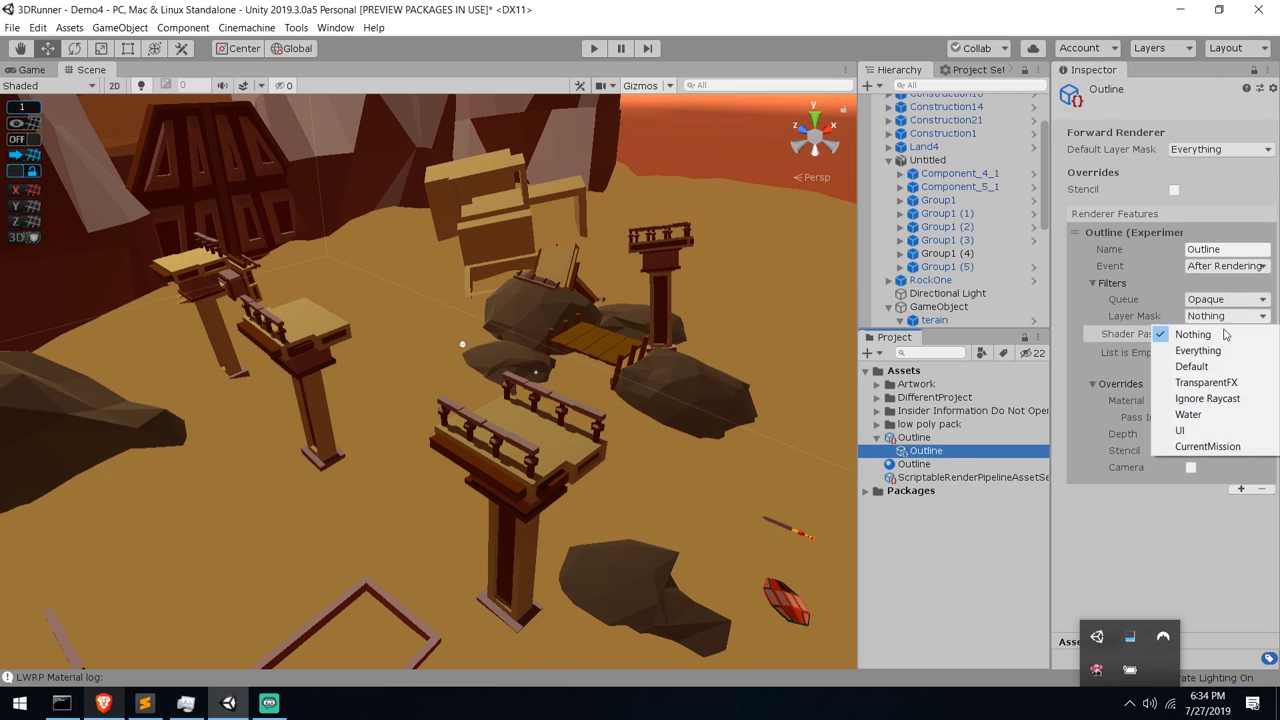
left_click(1217, 447)
scroll(680, 380, "down", 10)
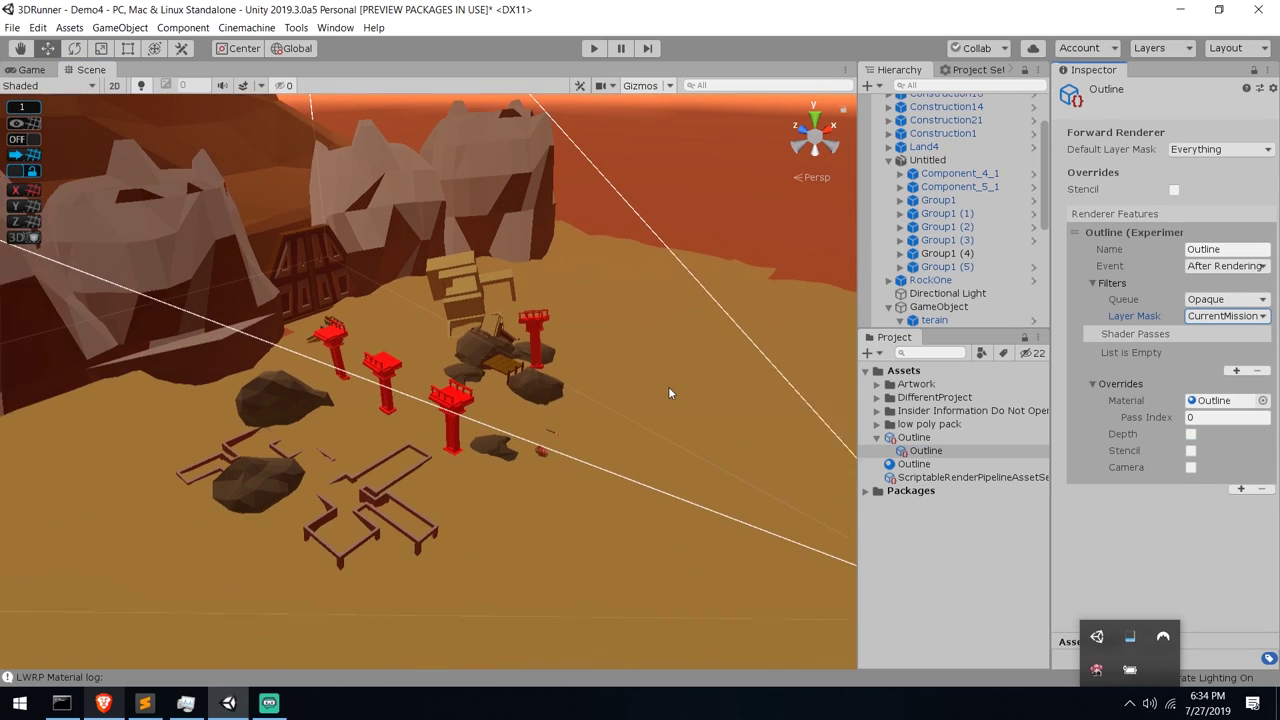
right_click_drag(670, 386, 640, 395)
scroll(628, 402, "up", 5)
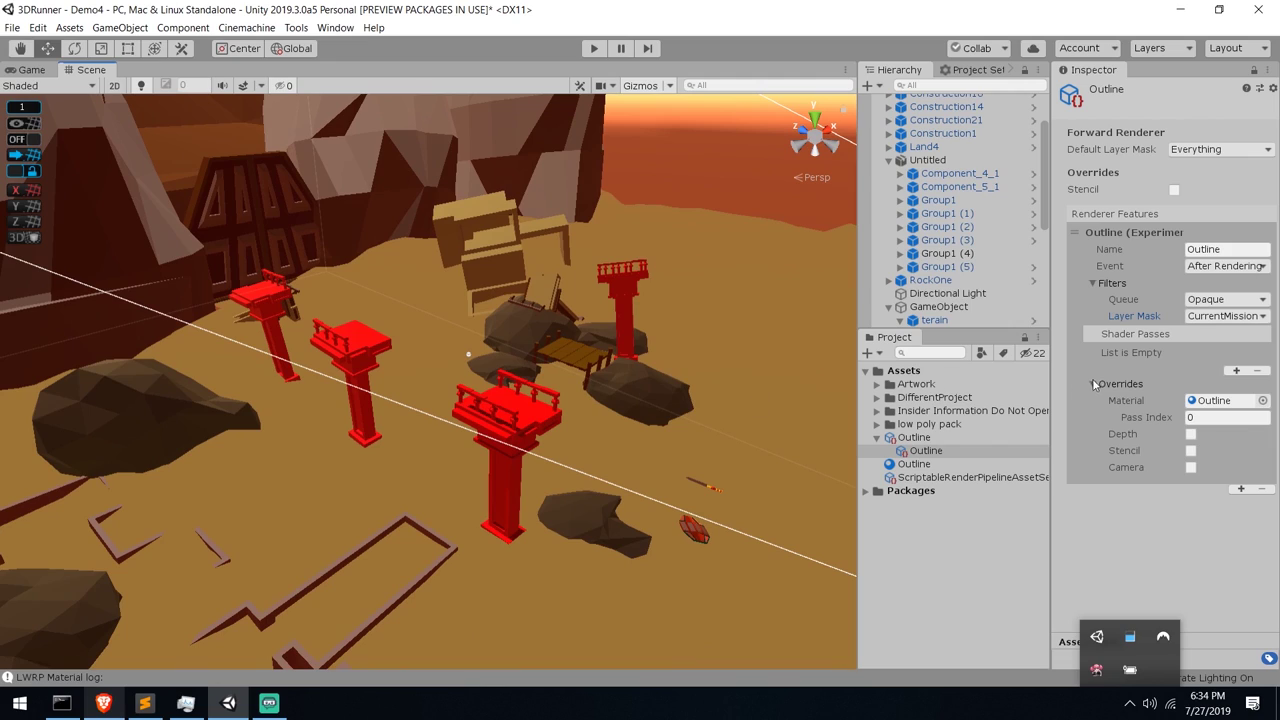
Open the Outline override material's settings and examine how it is applied to the Group1 tower
left_click(1212, 402)
double_click(1212, 402)
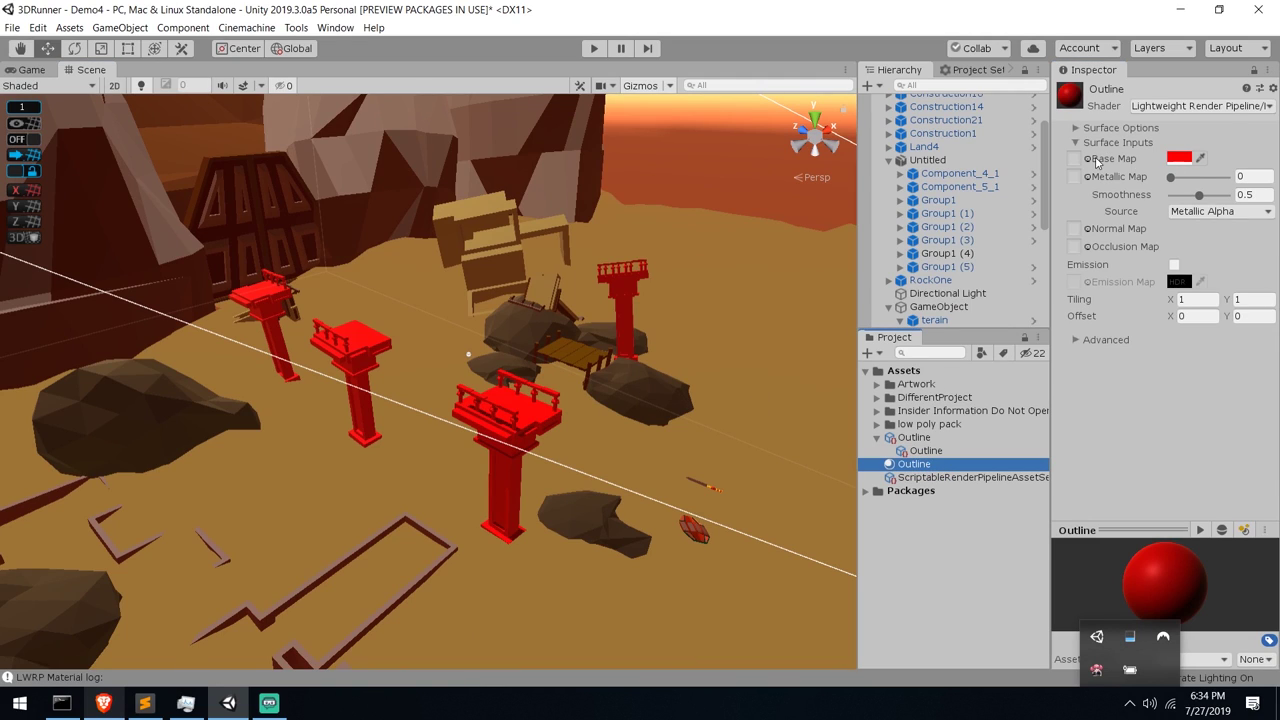
scroll(613, 406, "up", 3)
scroll(564, 398, "up", 3)
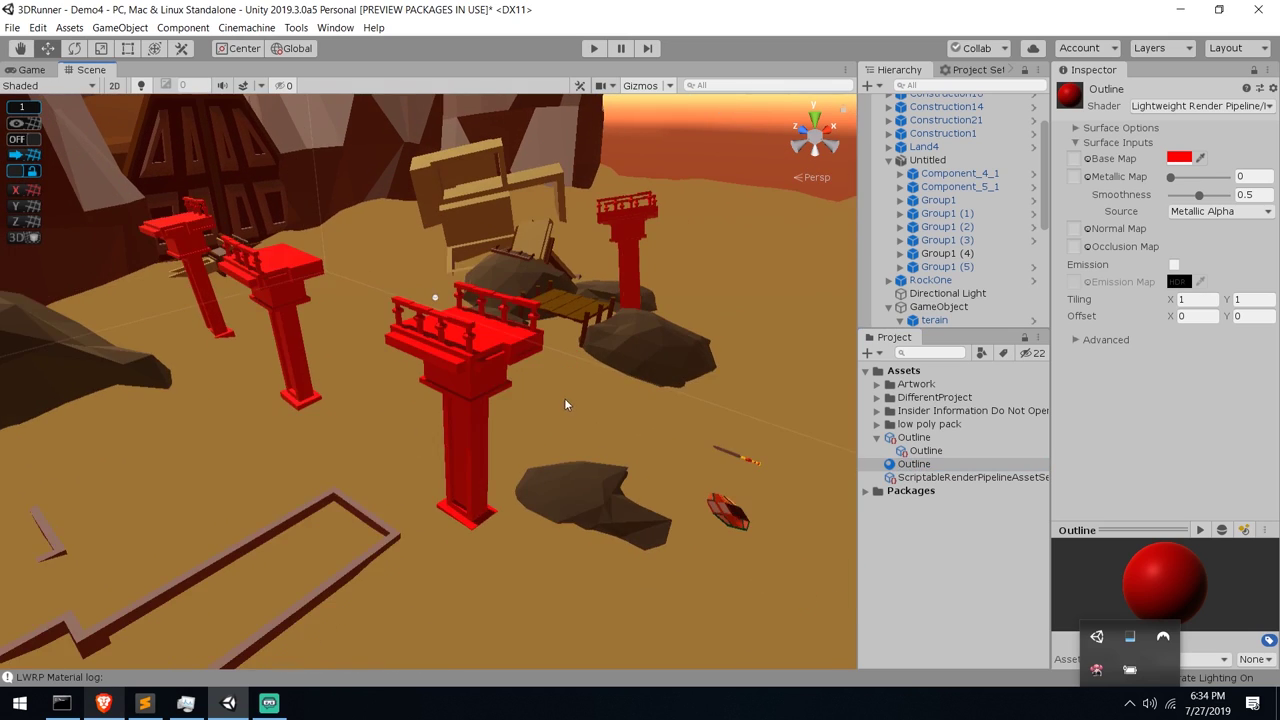
left_click(514, 341)
scroll(523, 372, "up", 2)
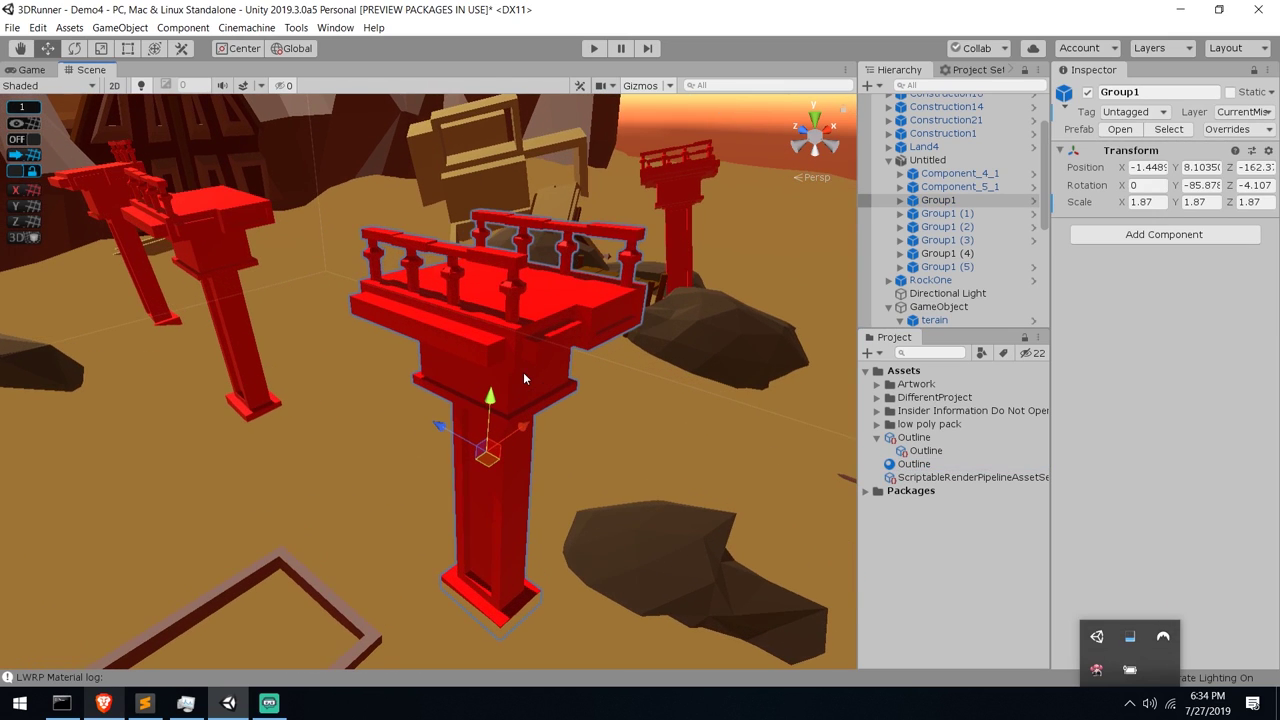
scroll(651, 320, "down", 4)
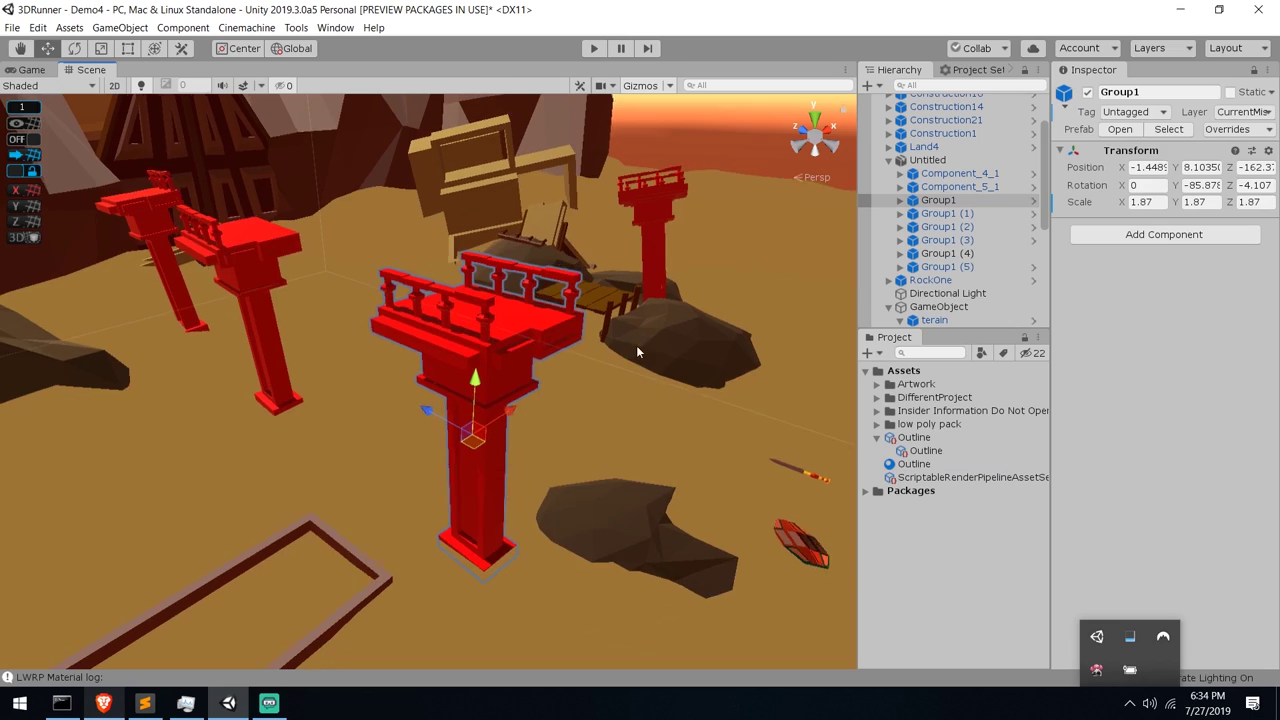
Reopen the Outline renderer feature's settings and examine the towers in the scene from near and far
left_click(927, 451)
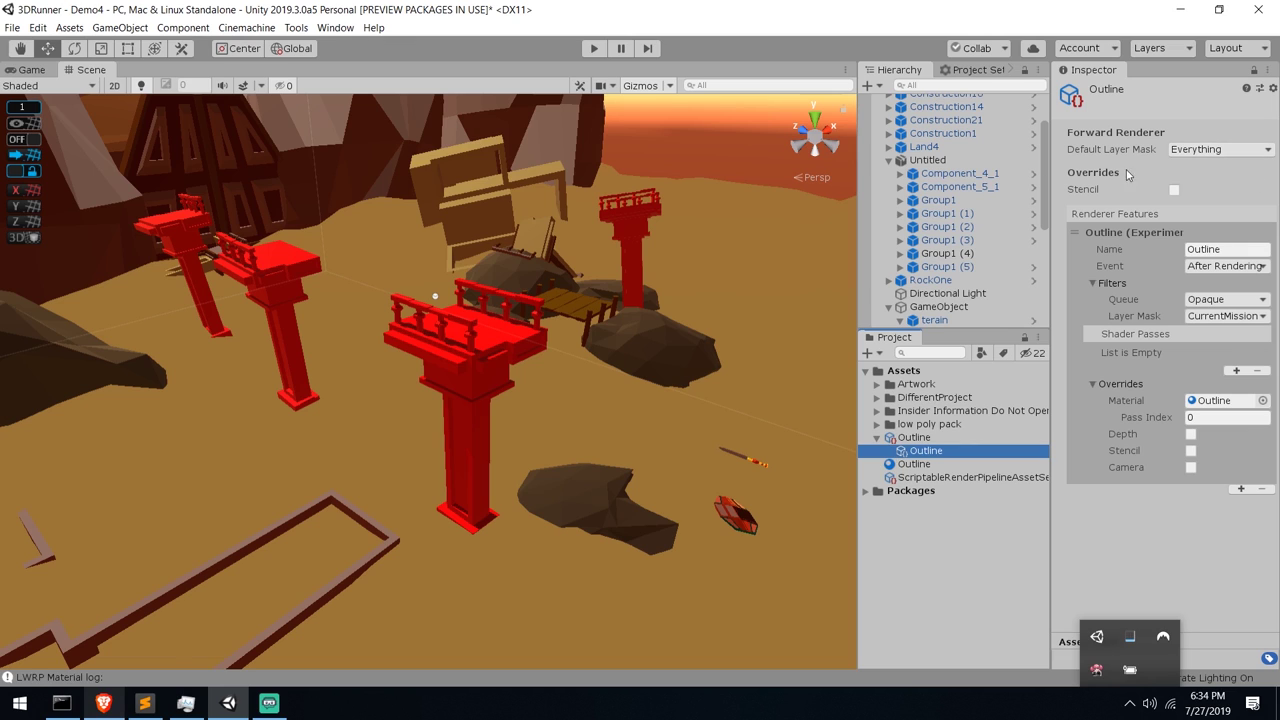
scroll(718, 271, "down", 5)
scroll(622, 330, "down", 6)
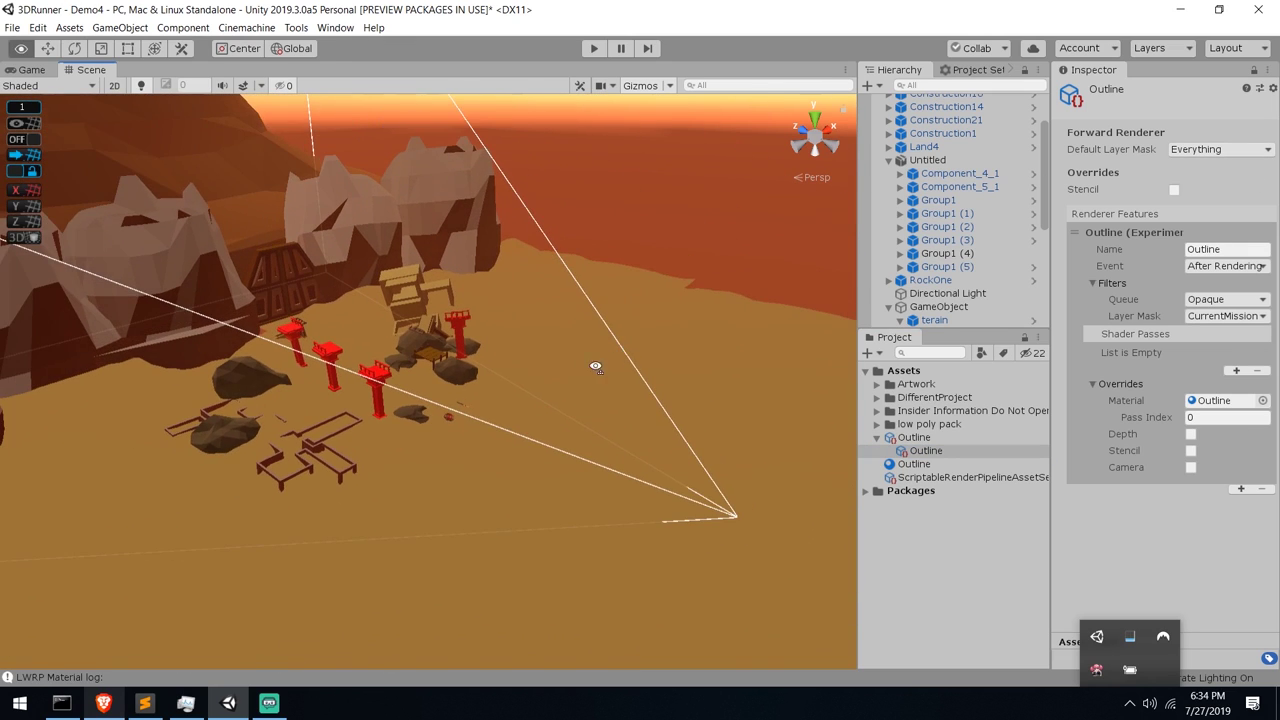
scroll(549, 309, "up", 8)
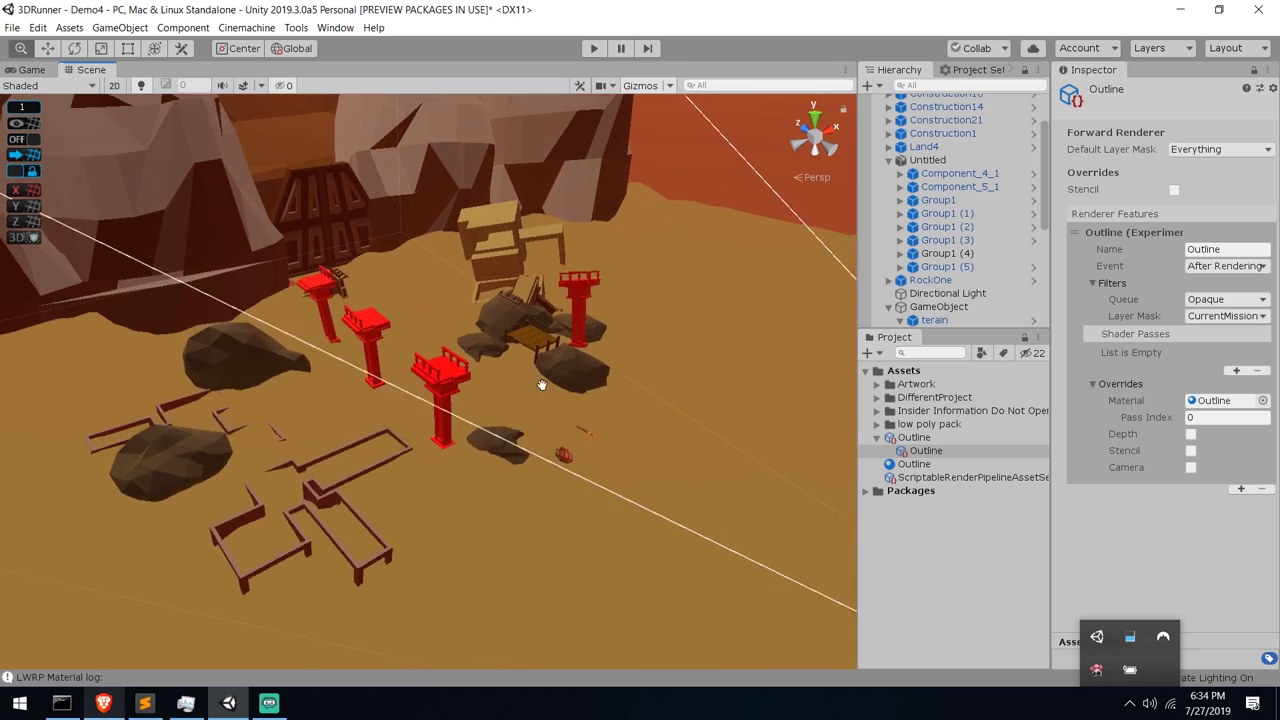
scroll(541, 385, "up", 5)
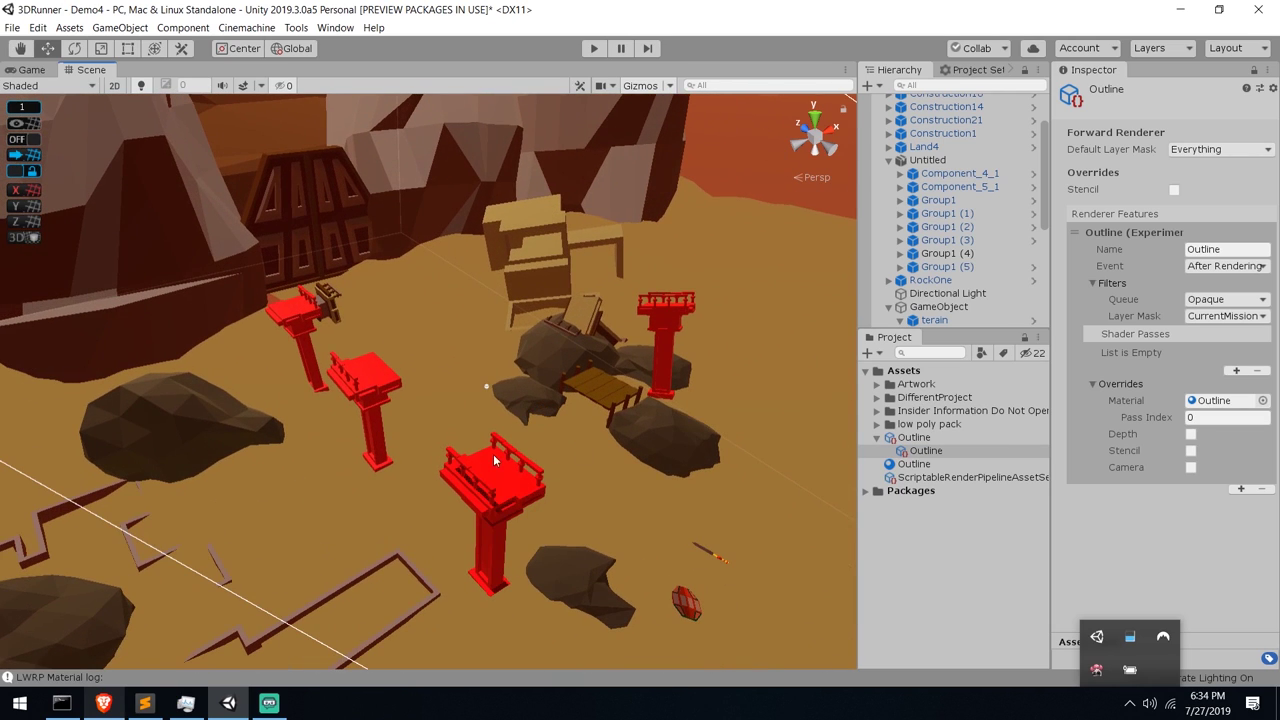
scroll(630, 400, "up", 2)
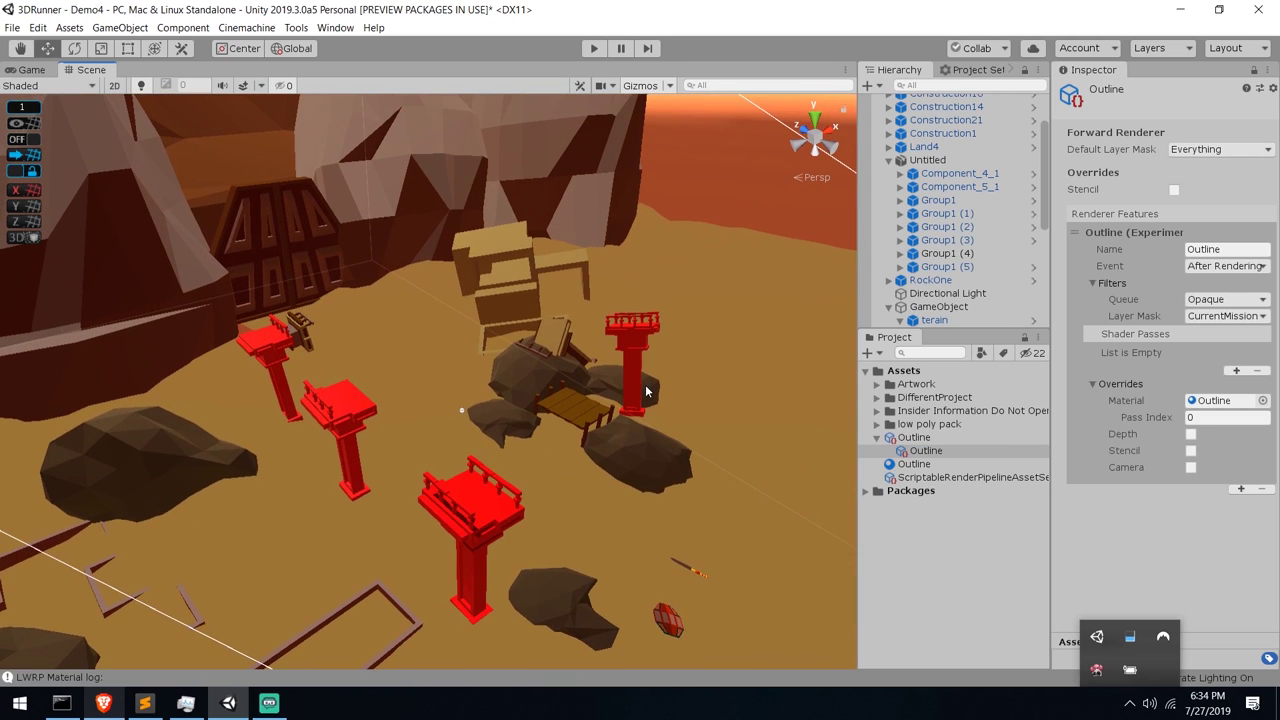
scroll(570, 313, "down", 8)
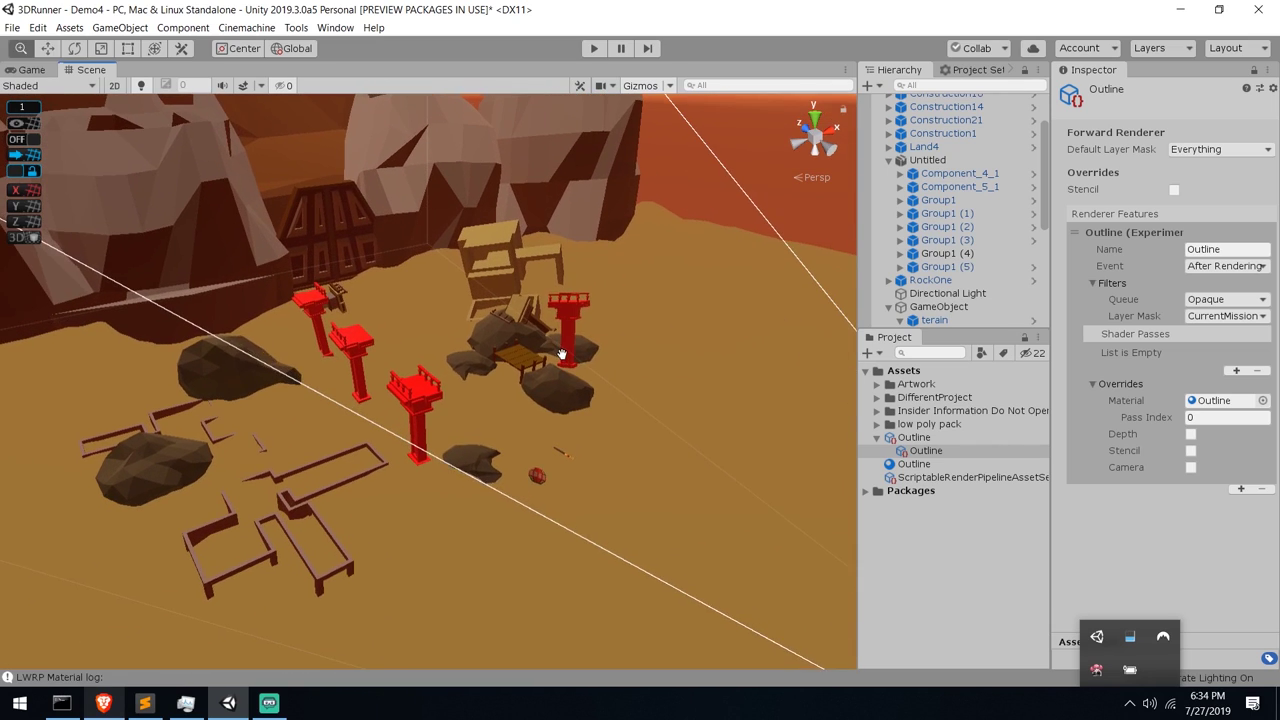
Set the Outline renderer feature's filter layer mask to Nothing
middle_click_drag(562, 354, 575, 347)
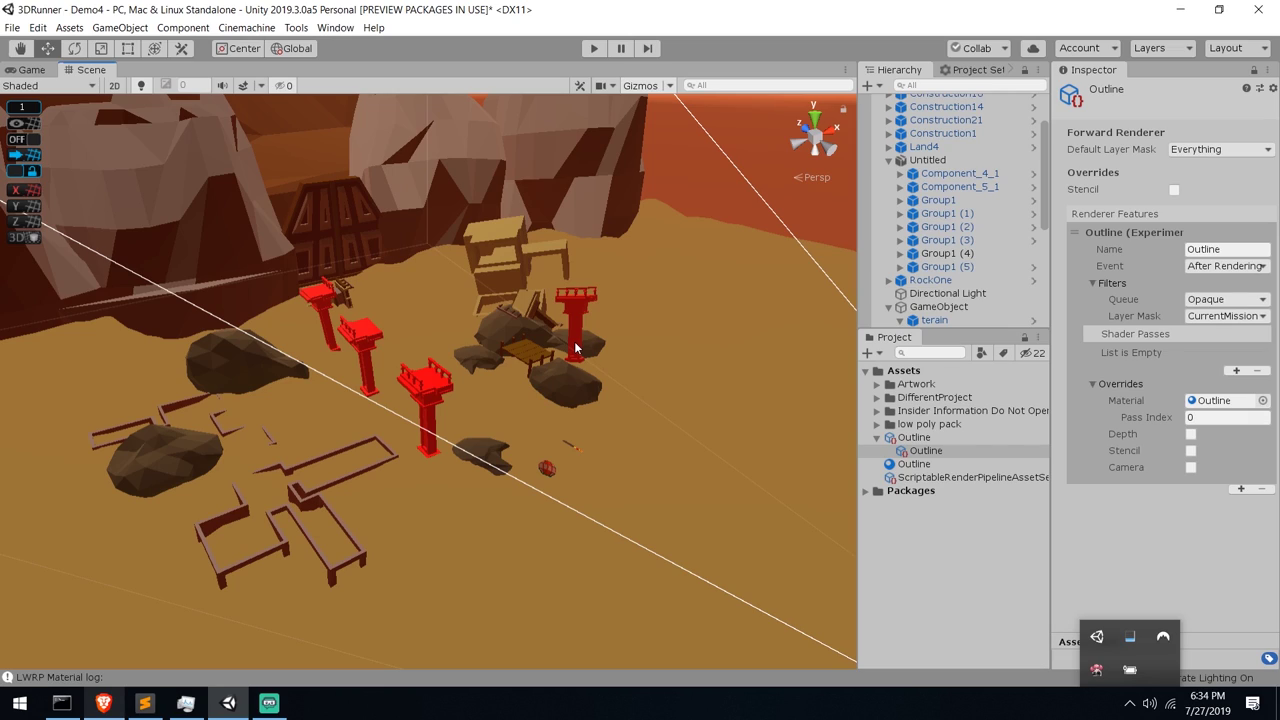
scroll(580, 335, "up", 2)
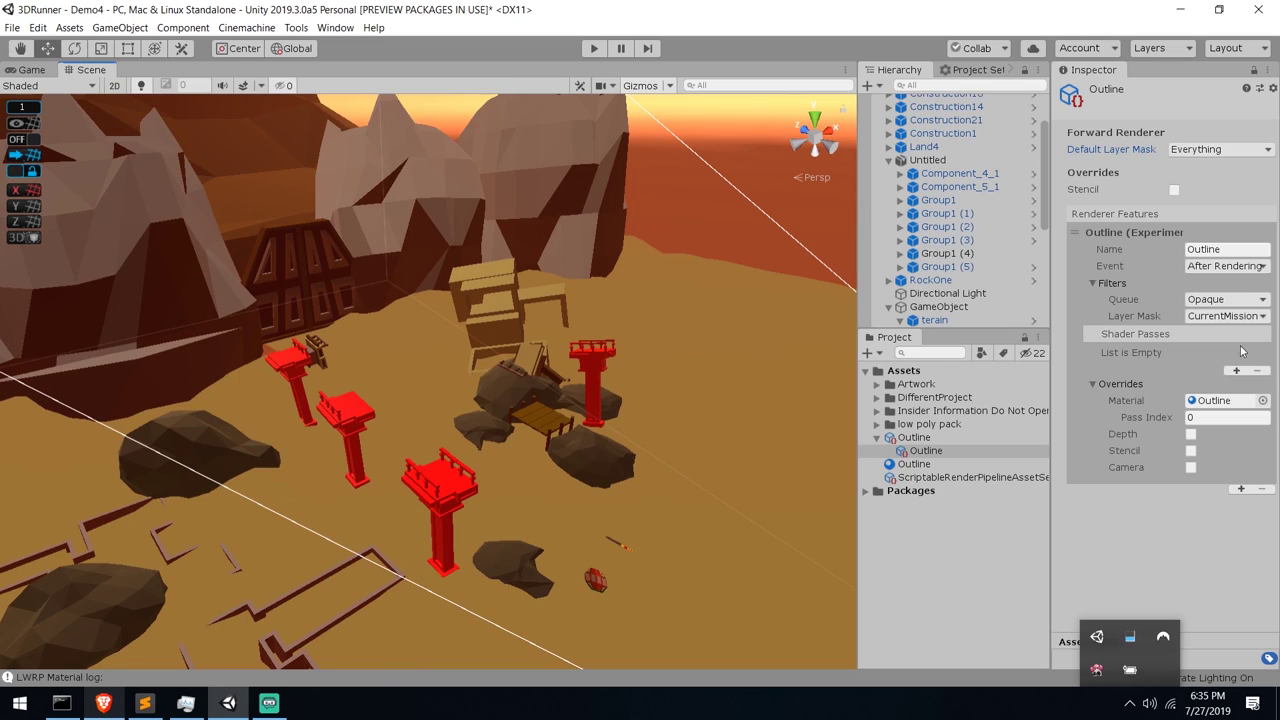
left_click(1225, 316)
left_click(1195, 334)
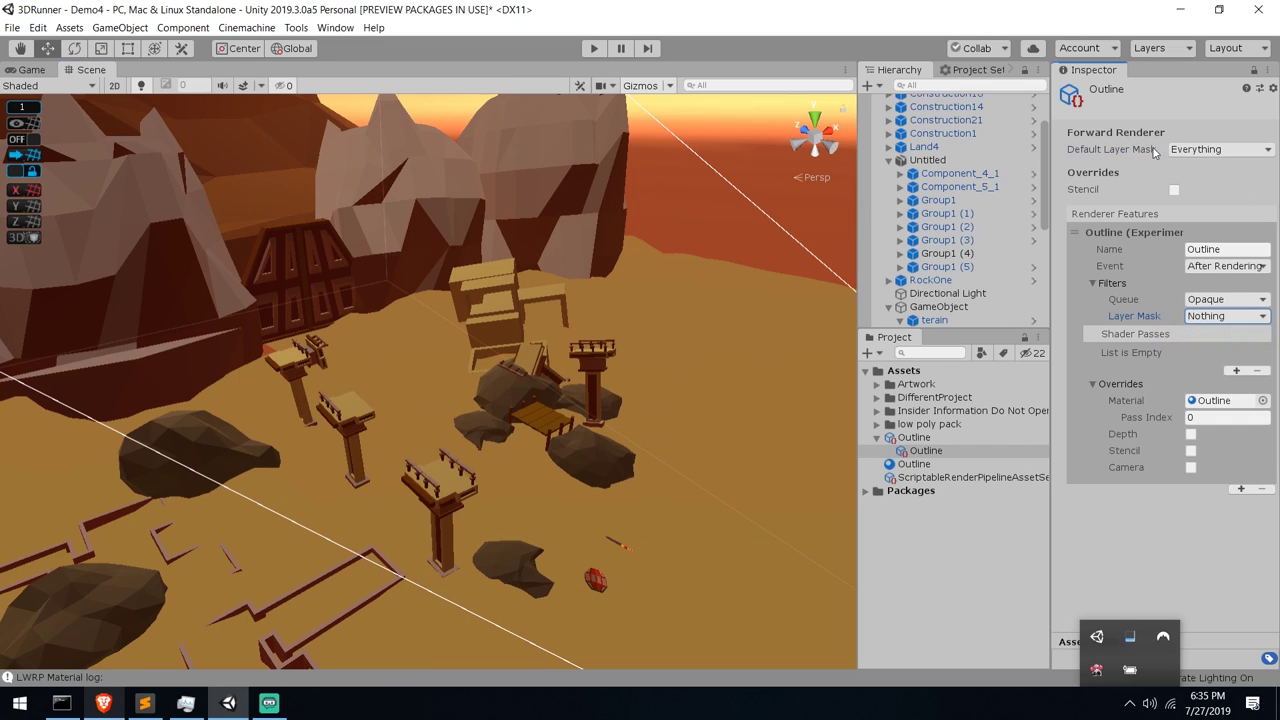
Try the forward renderer's default layer mask as Nothing and as CurrentMission only, and set it back to Everything
left_click(1204, 155)
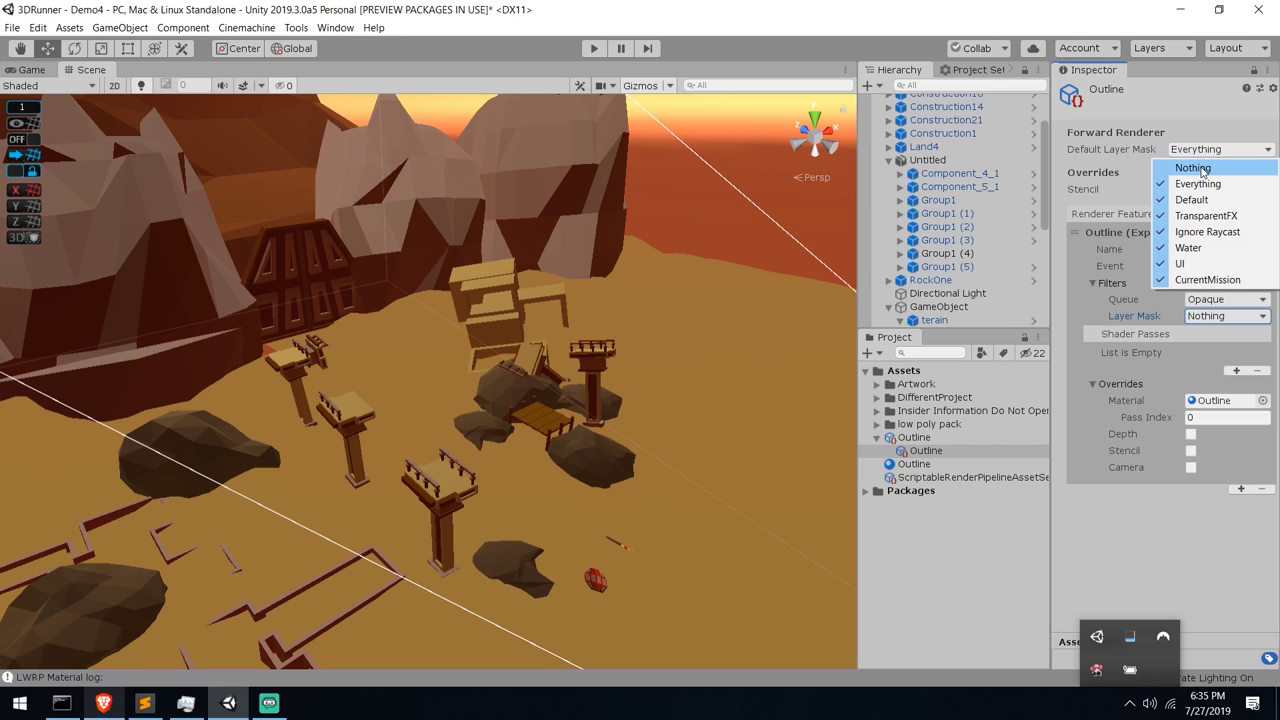
left_click(1201, 167)
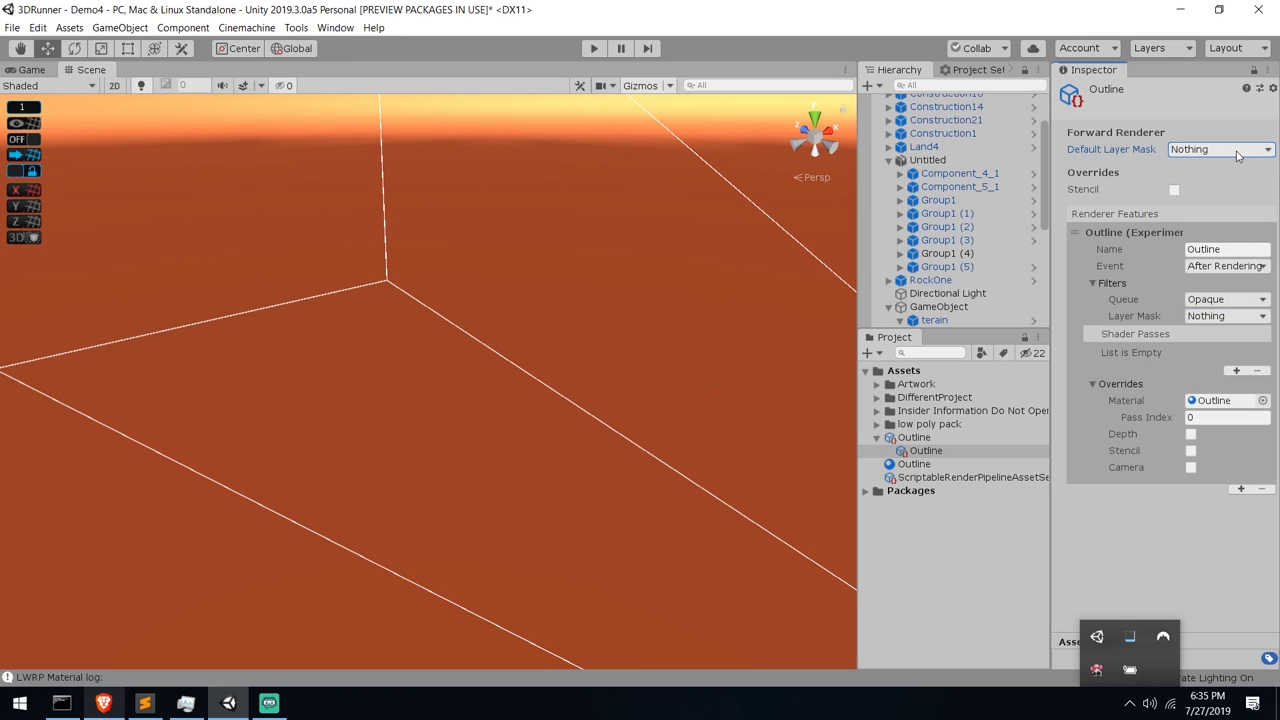
left_click(1237, 155)
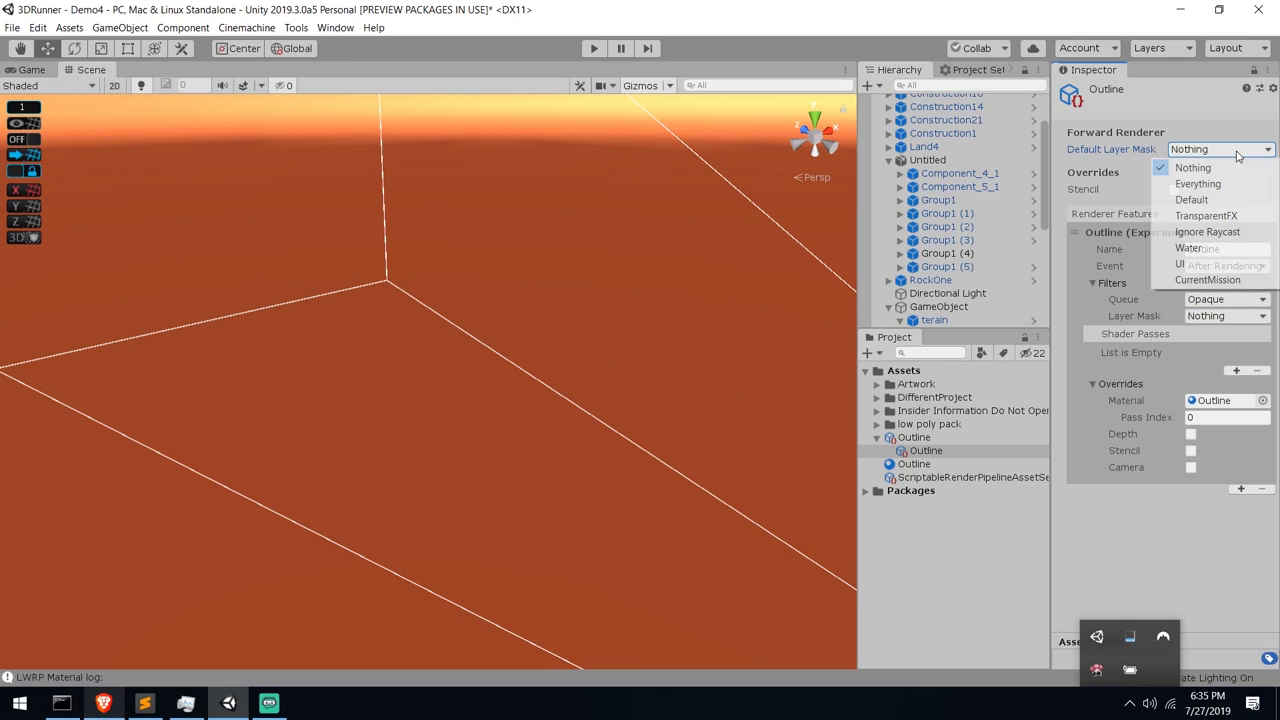
left_click(1236, 281)
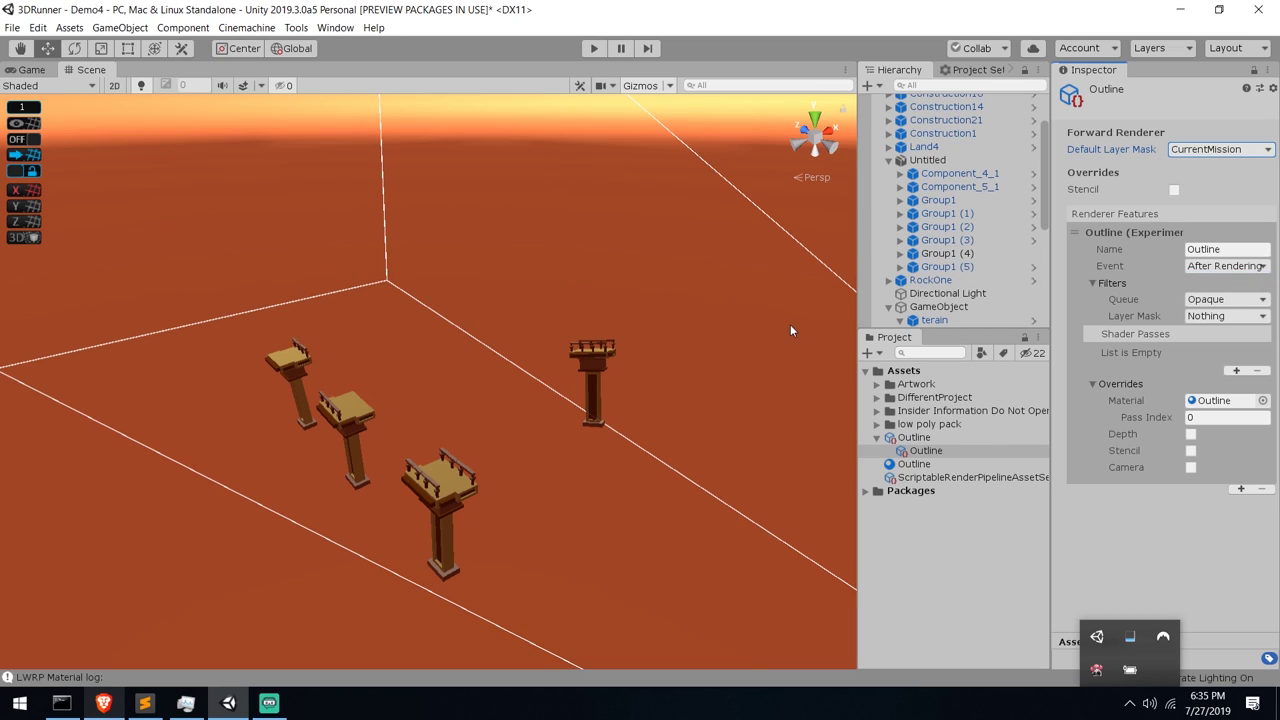
left_click(1224, 149)
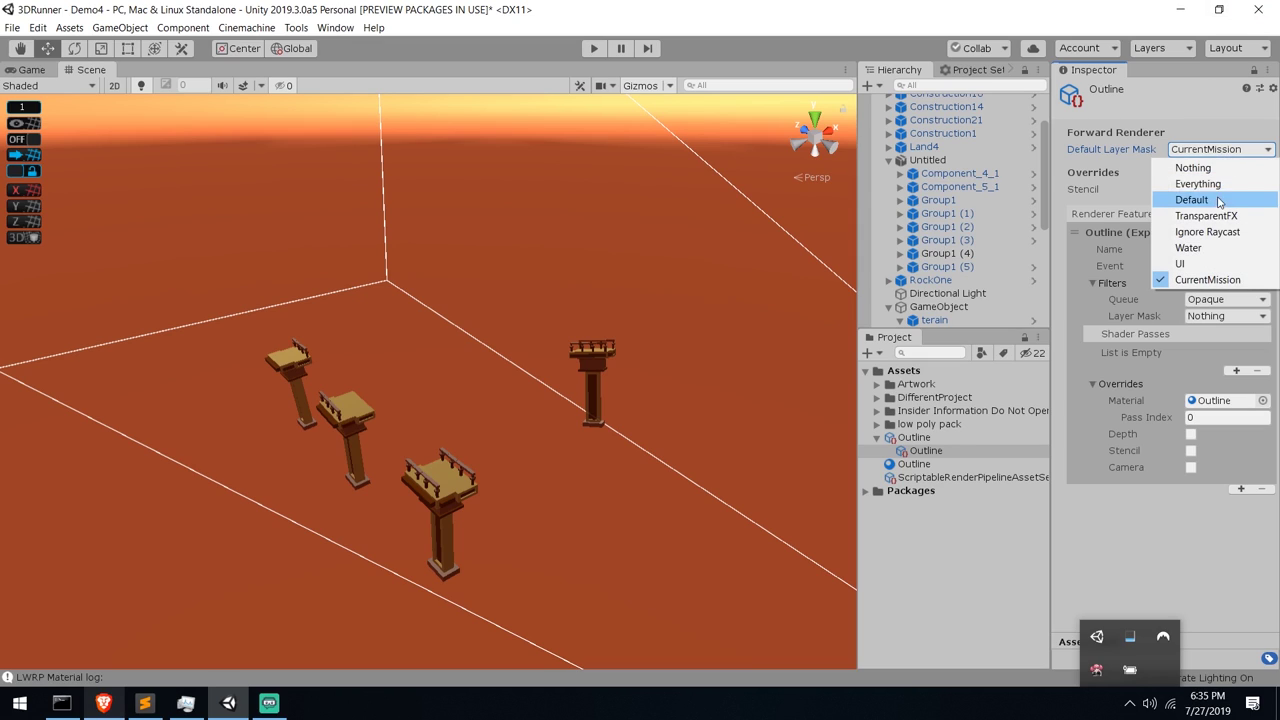
left_click(1195, 183)
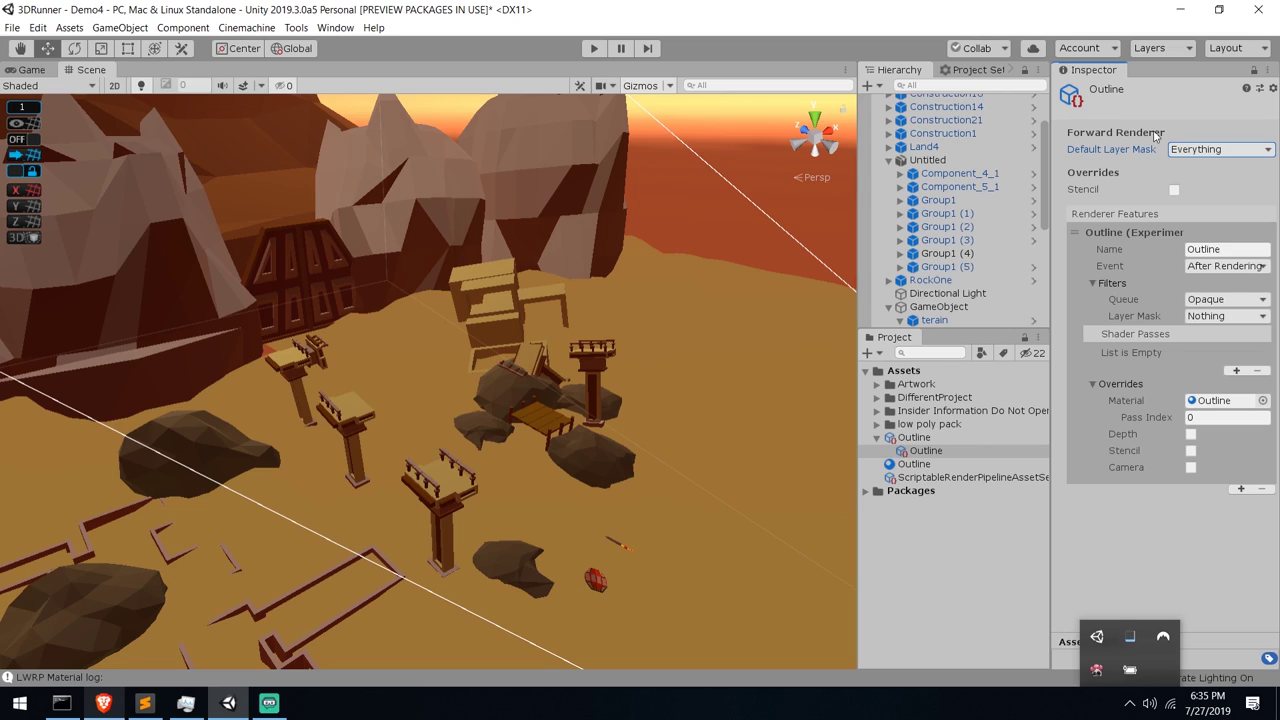
Exclude the CurrentMission layer from the forward renderer's default layer mask and inspect where the Group1 (1) tower stands
left_click(1198, 150)
left_click(1237, 283)
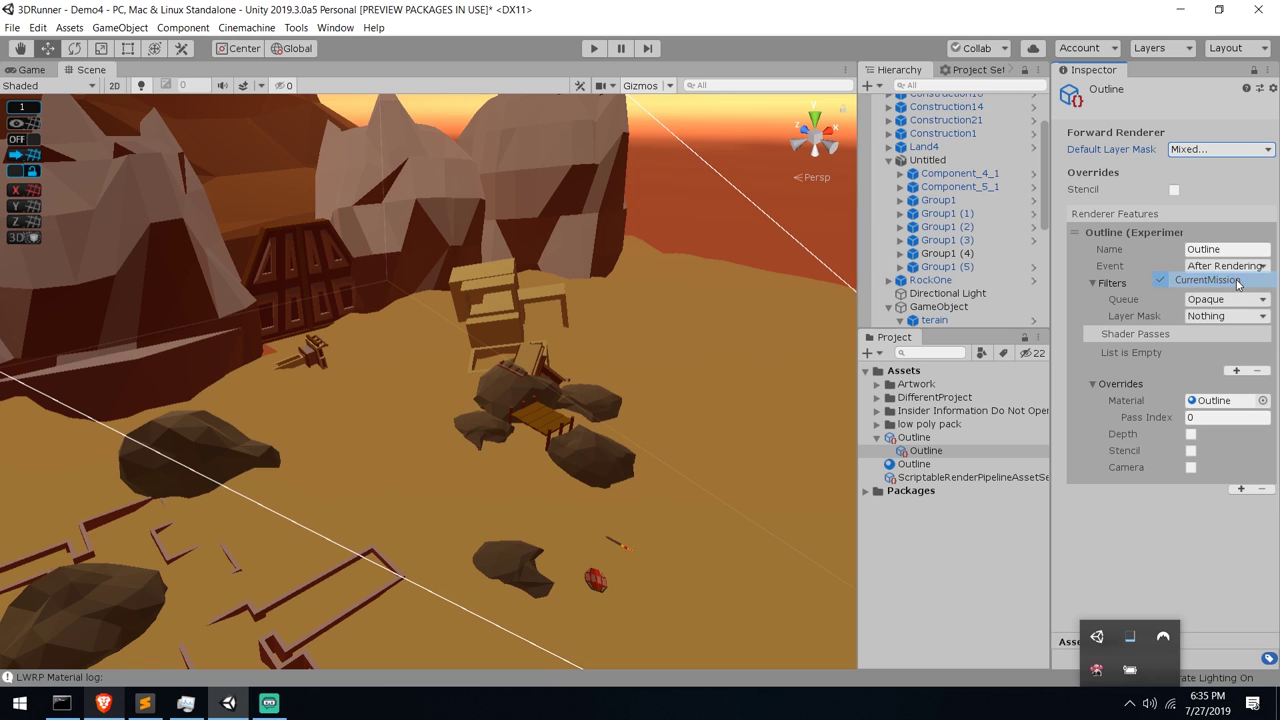
left_click(538, 355)
right_click_drag(538, 353, 448, 344)
key("w")
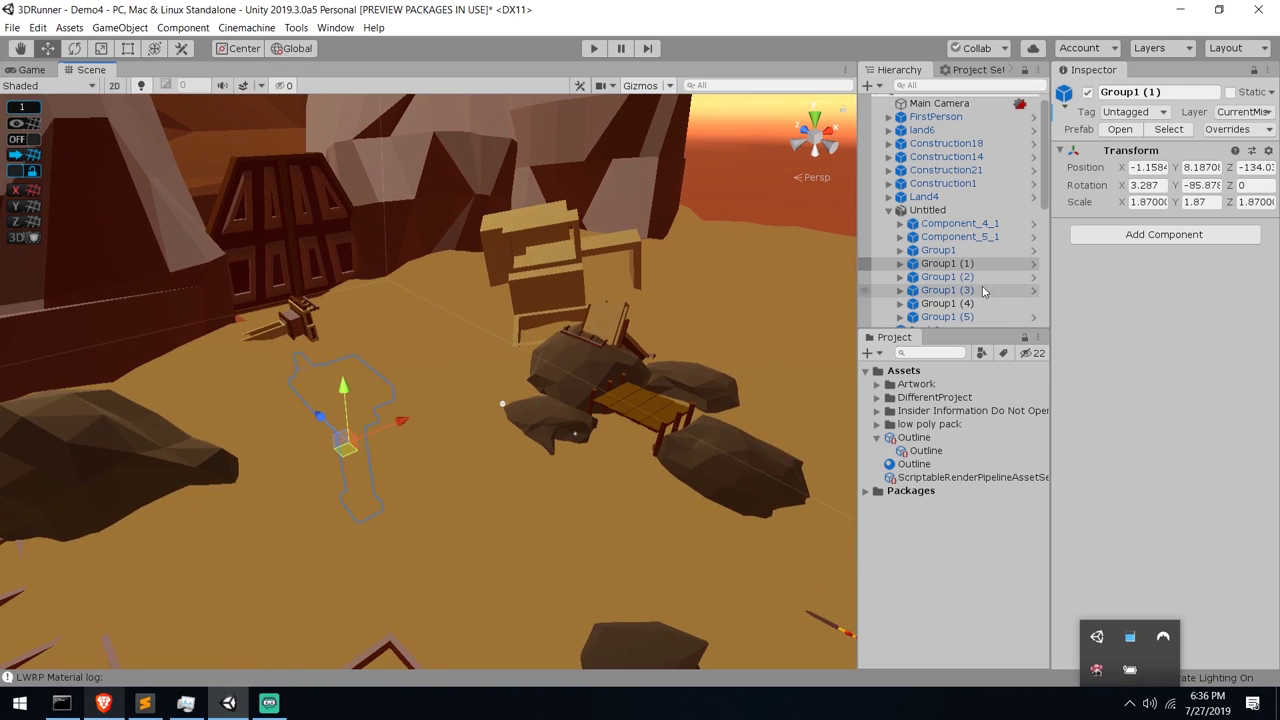
Set the Outline renderer feature's filter layer mask to CurrentMission
left_click(940, 438)
left_click(926, 451)
left_click(1222, 316)
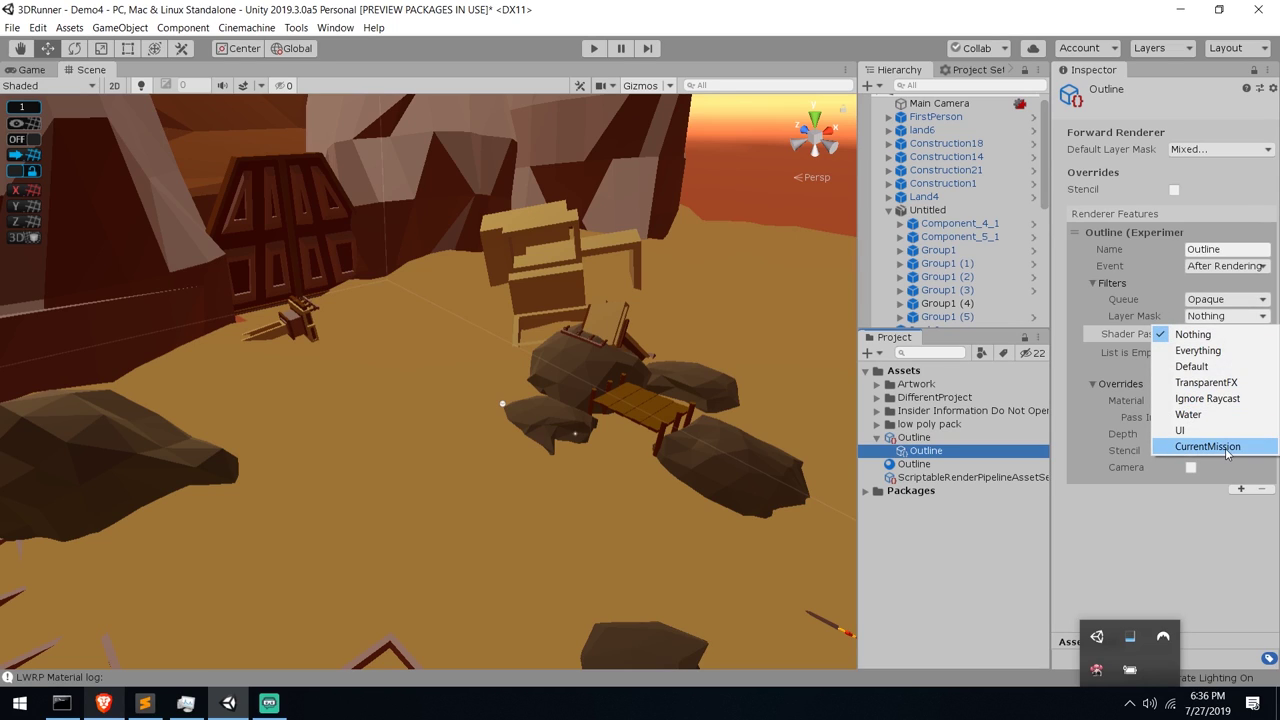
left_click(1208, 446)
right_click_drag(441, 295, 313, 393)
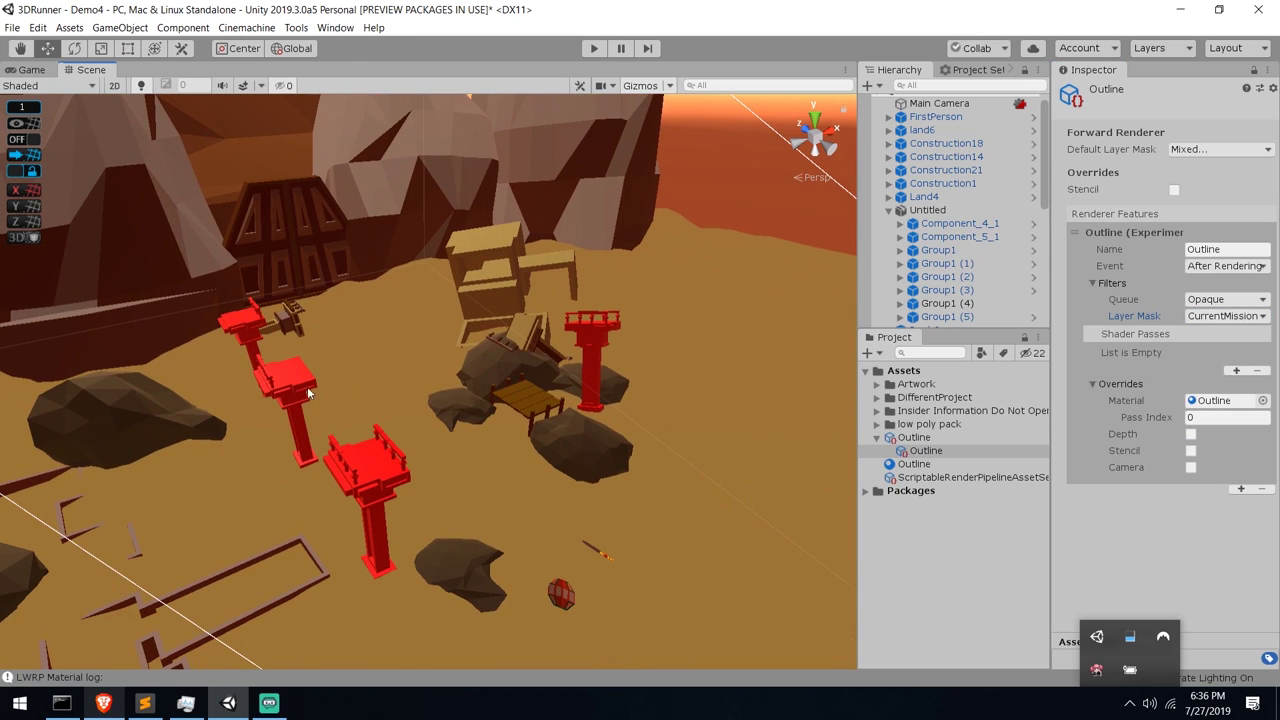
Assign the Group1 (1) tower and all its child objects to the Default layer, and reopen the Outline renderer's settings
left_click(298, 438)
right_click_drag(298, 438, 560, 370)
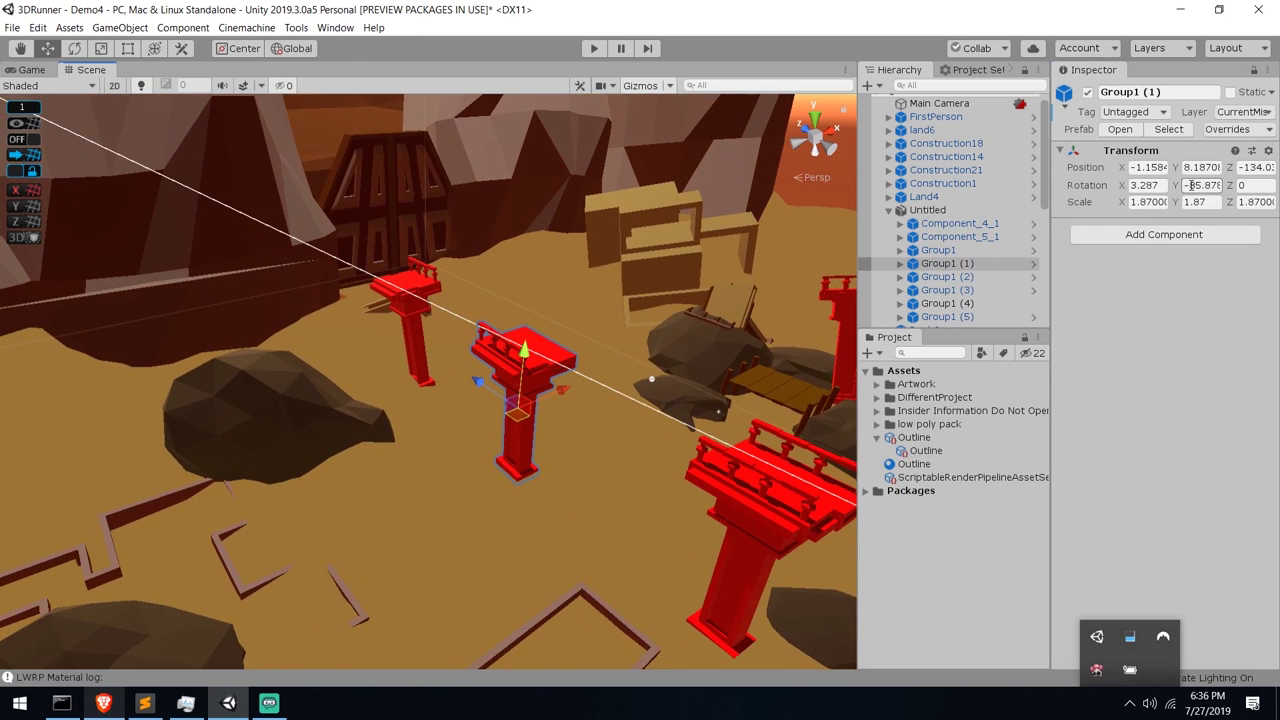
left_click(1241, 112)
left_click(1180, 126)
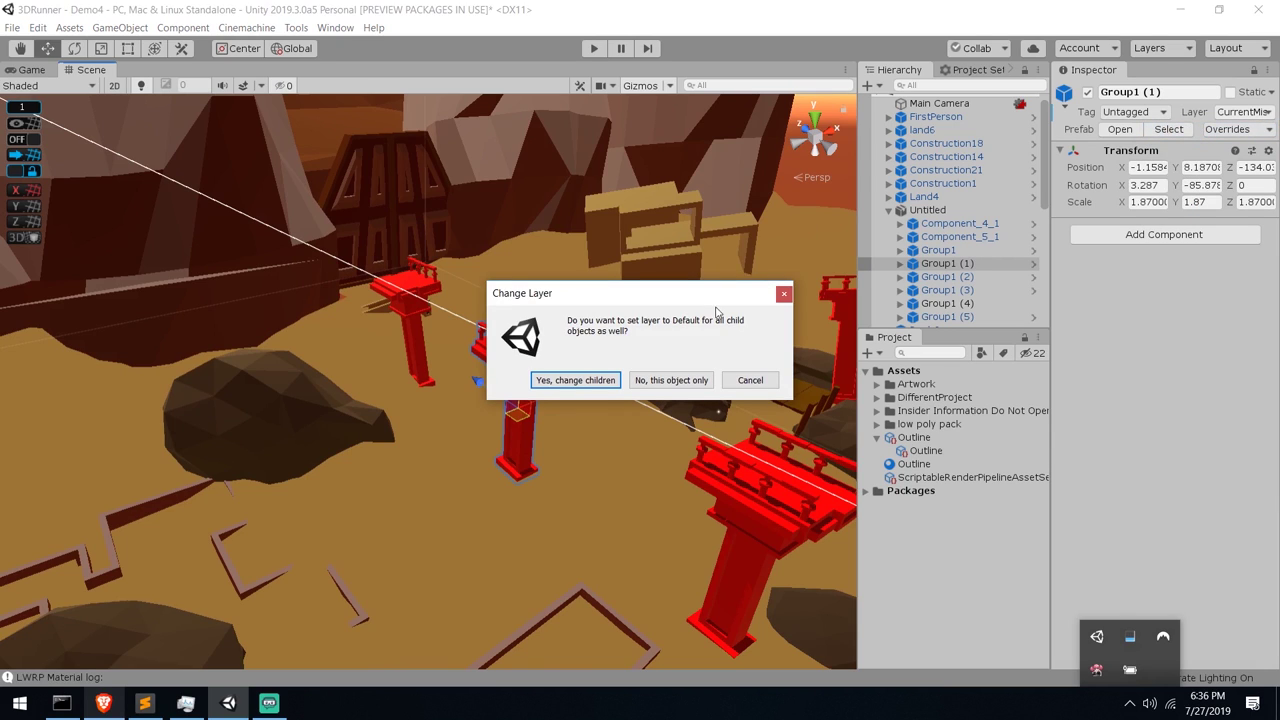
left_click(575, 380)
right_click_drag(597, 383, 653, 357)
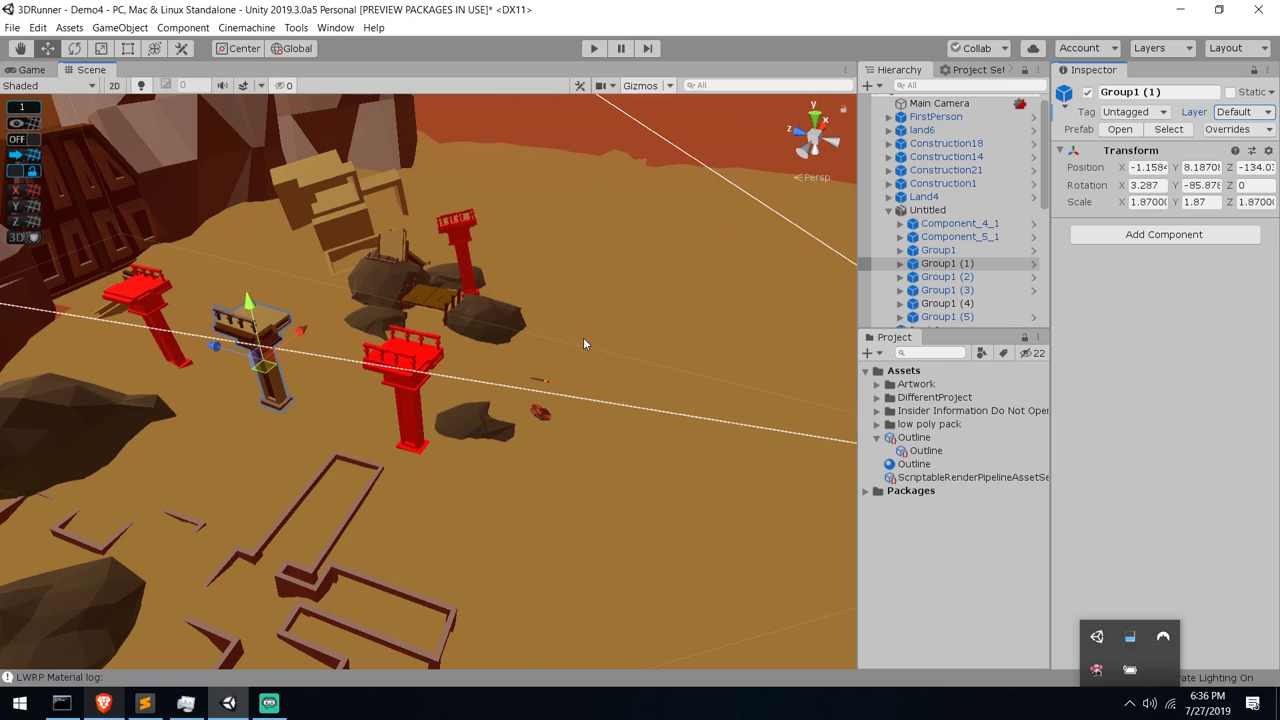
right_click_drag(584, 343, 548, 298)
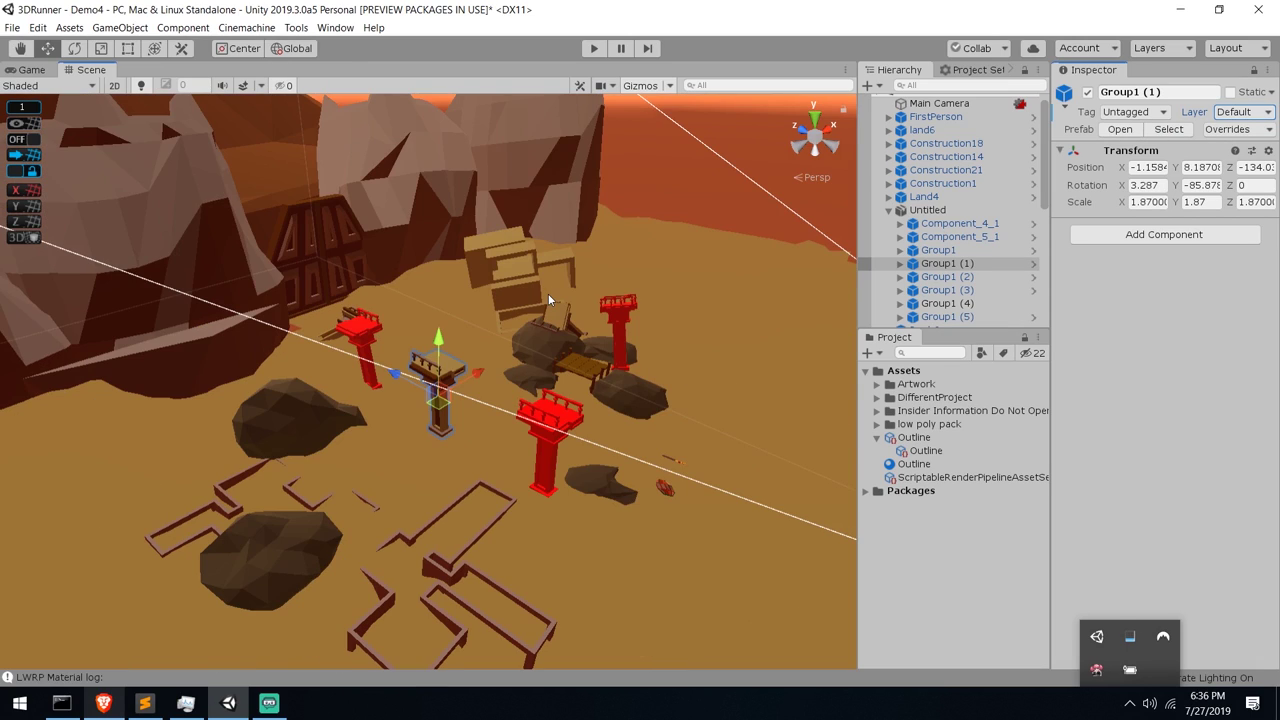
right_click_drag(661, 296, 720, 310)
left_click(930, 452)
right_click_drag(450, 250, 397, 241)
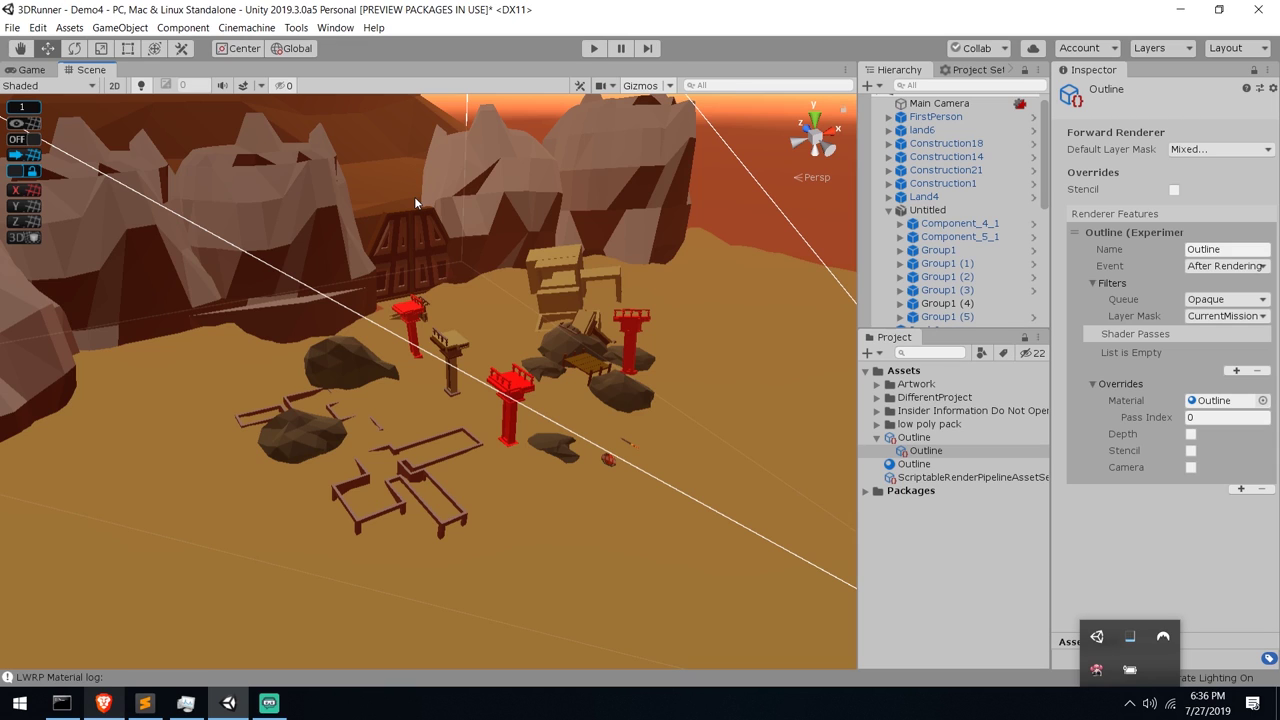
right_click_drag(342, 426, 800, 416)
Change the Outline material's shader to the Lightweight Render Pipeline Unlit shader and inspect the towers
left_click(913, 464)
scroll(590, 383, "up", 4)
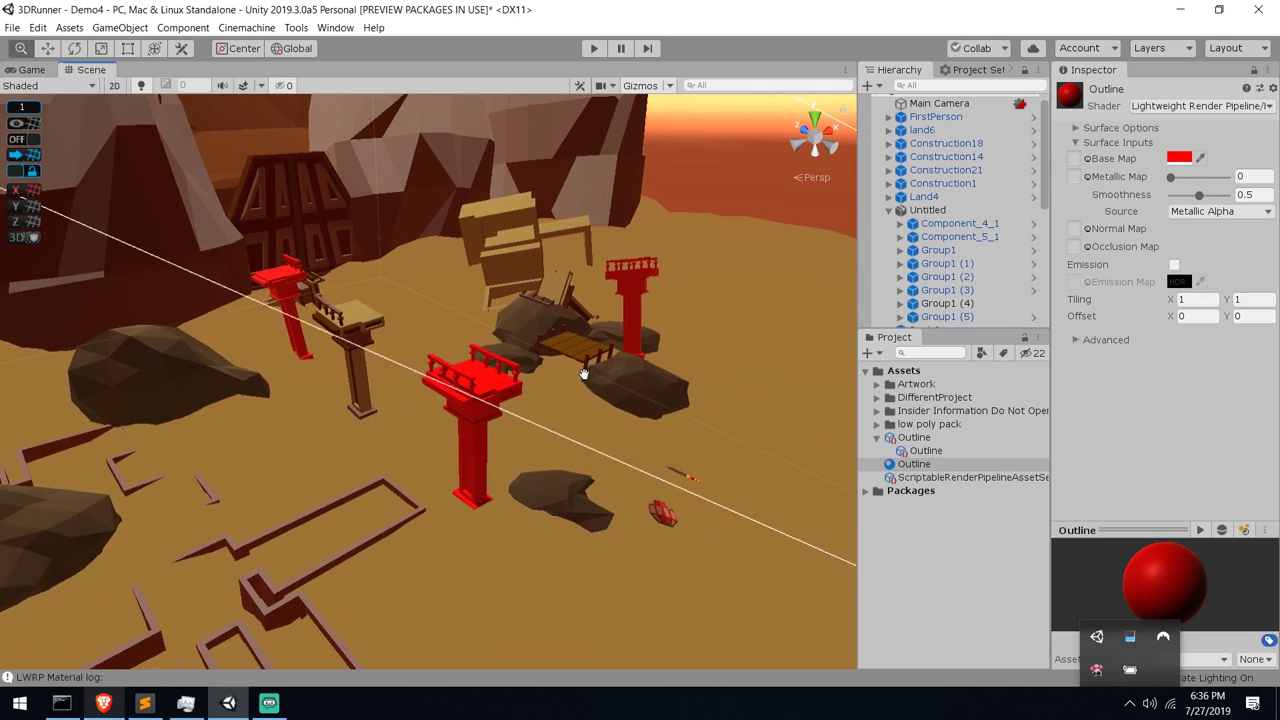
right_click_drag(650, 268, 620, 272)
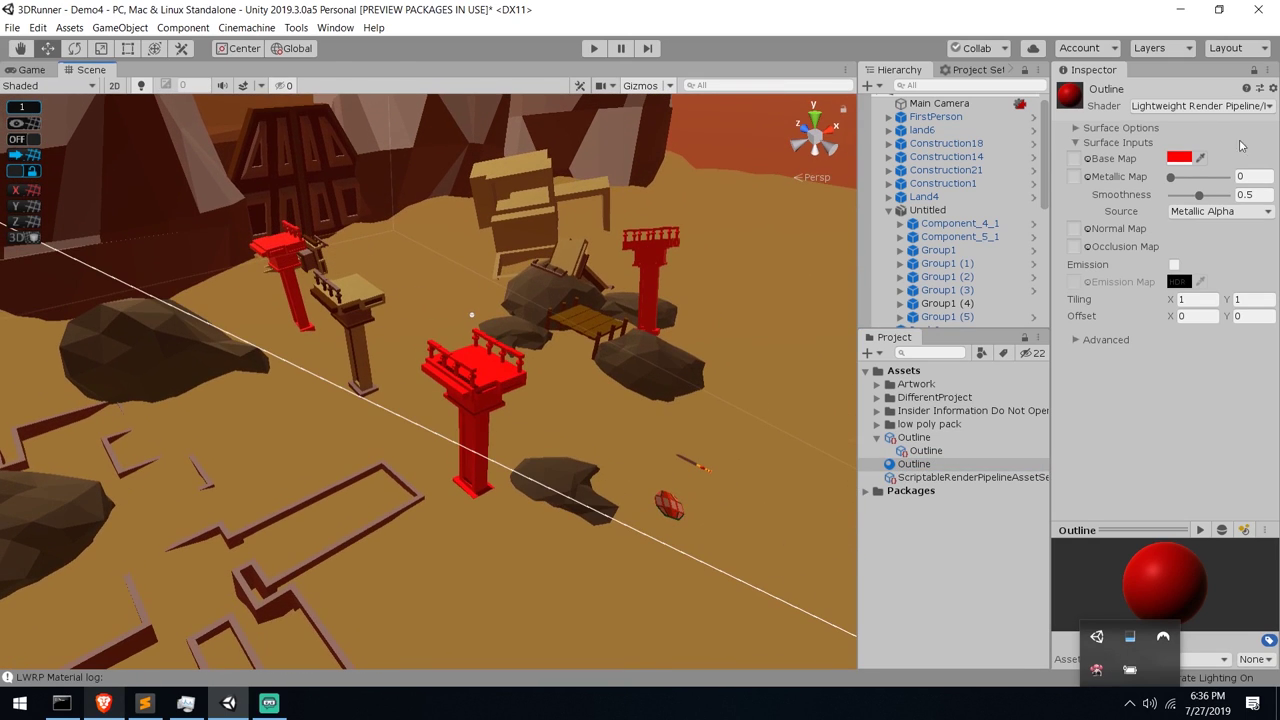
left_click(1200, 105)
left_click(1153, 346)
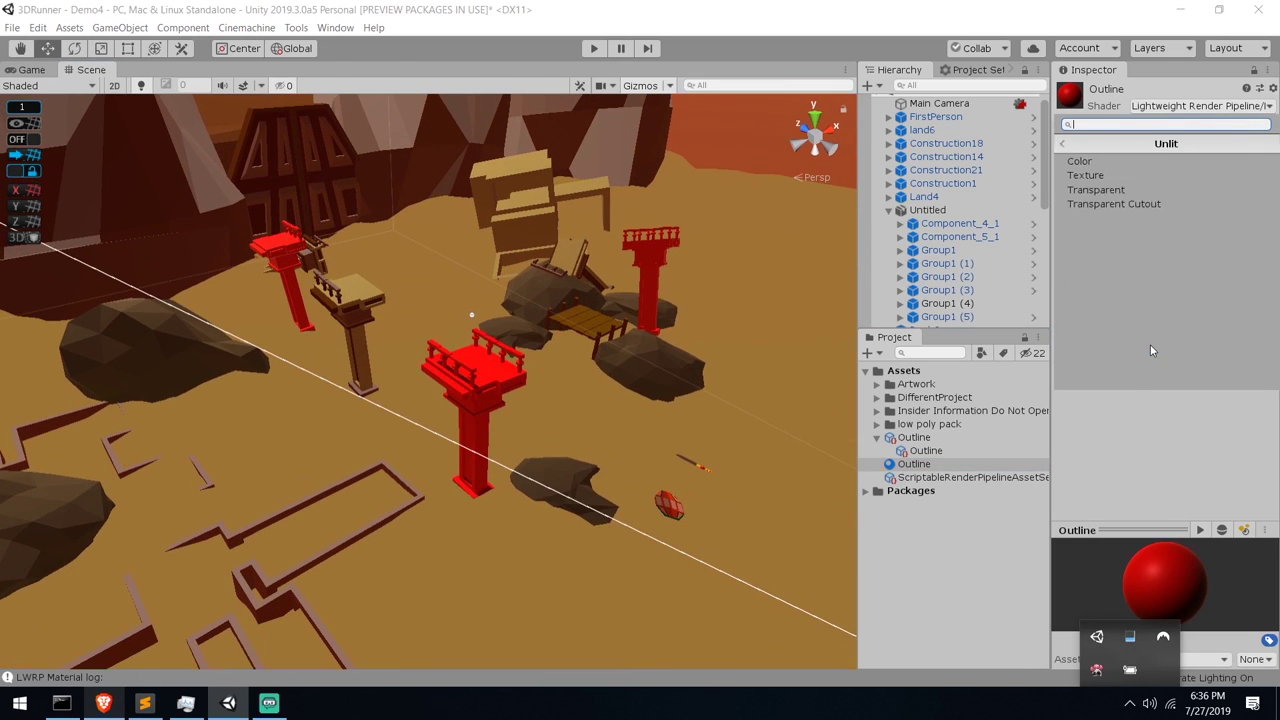
left_click(1065, 146)
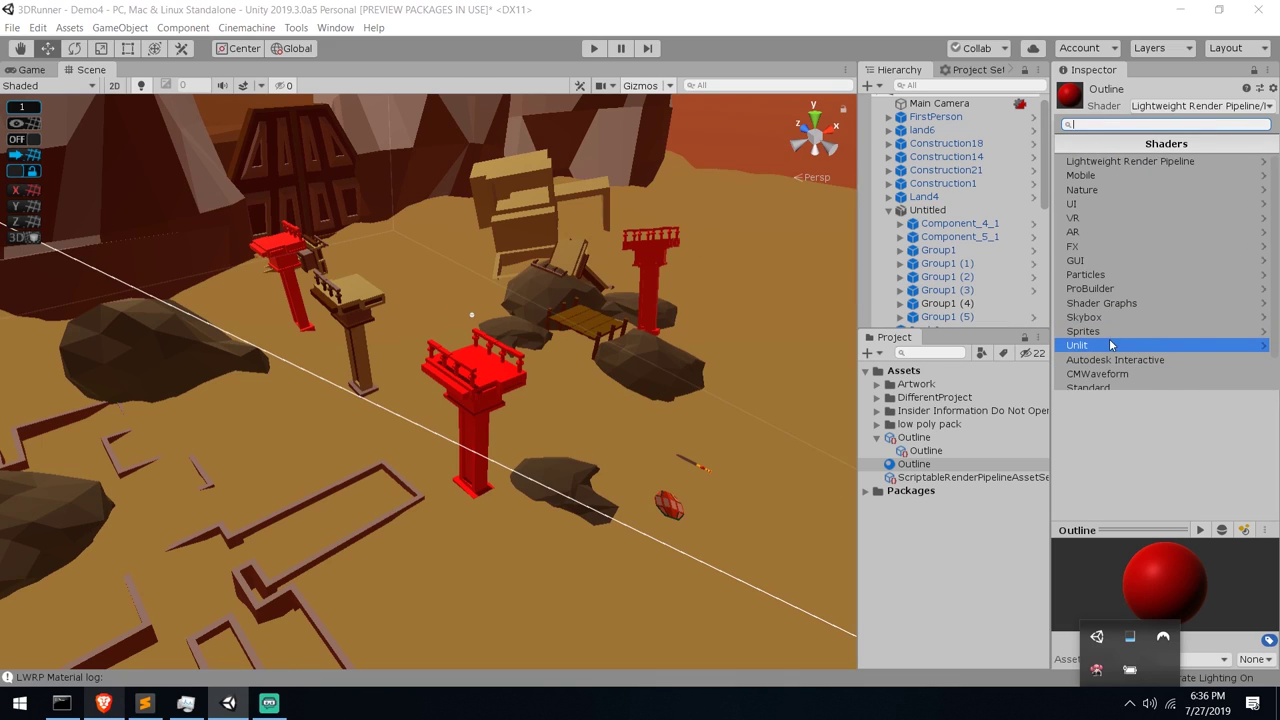
scroll(1130, 330, "down", 2)
scroll(1125, 280, "up", 2)
left_click(1118, 164)
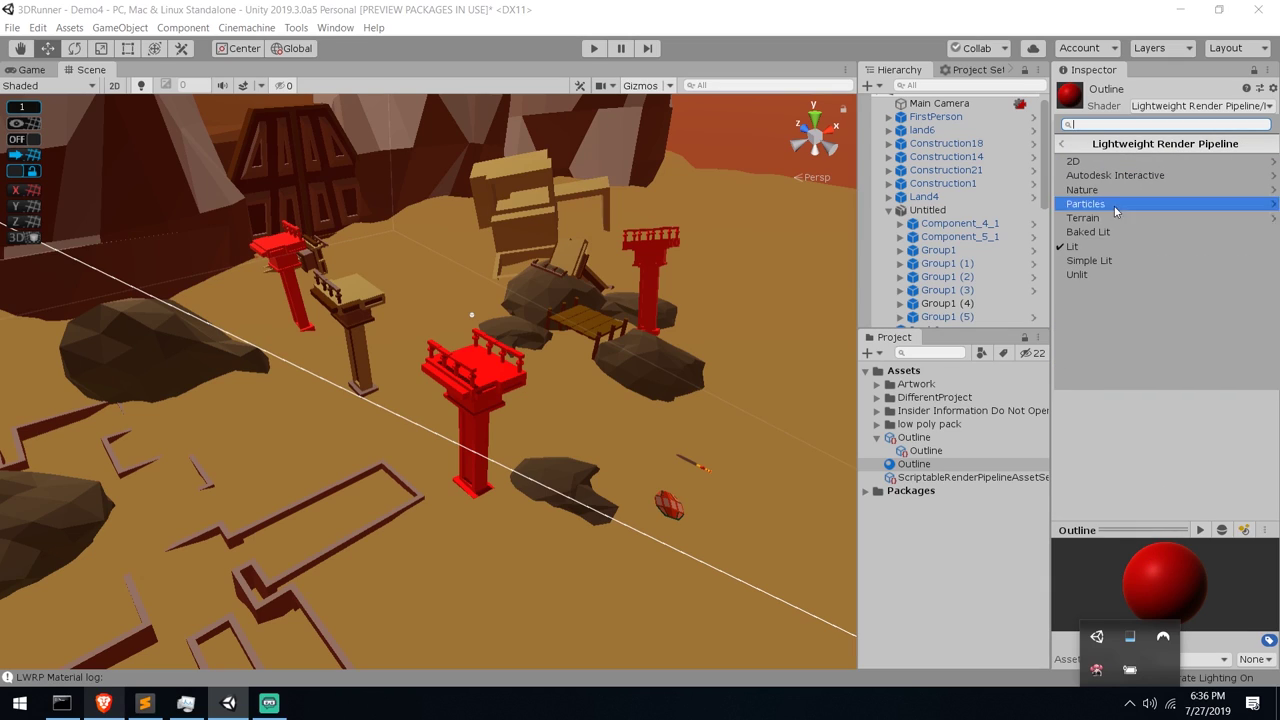
left_click(1093, 276)
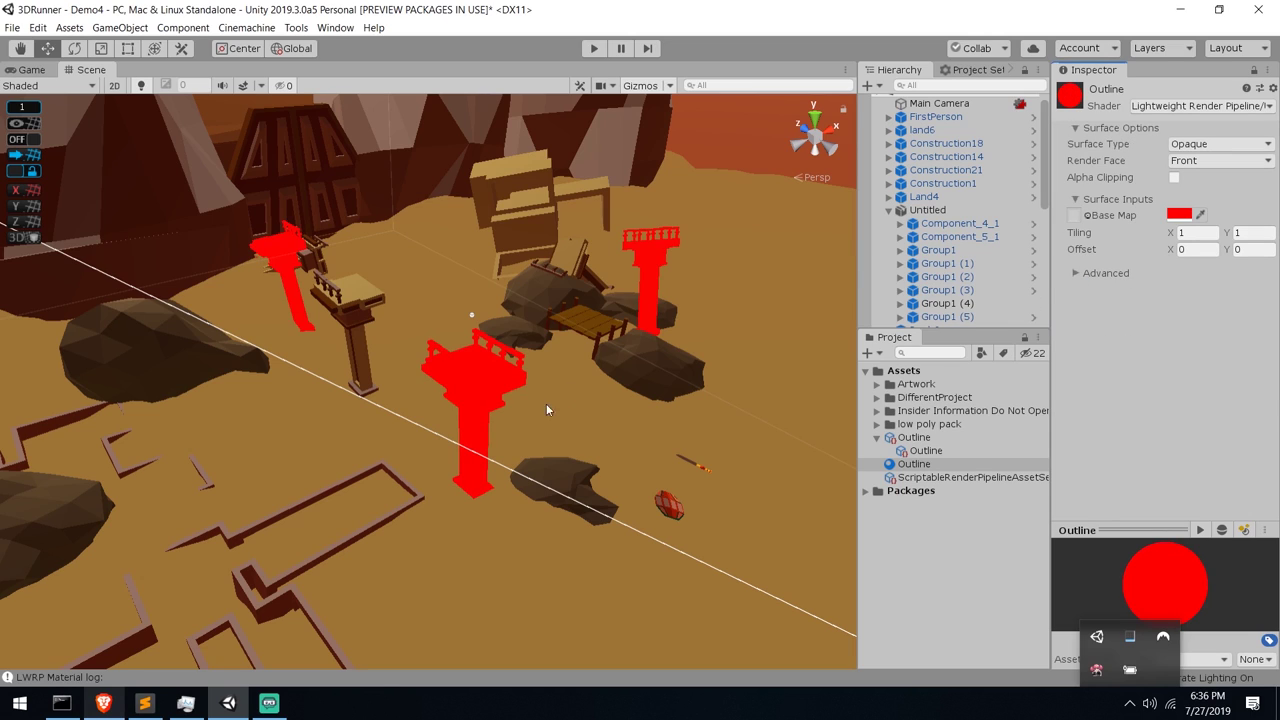
scroll(490, 465, "up", 3)
scroll(502, 463, "down", 3)
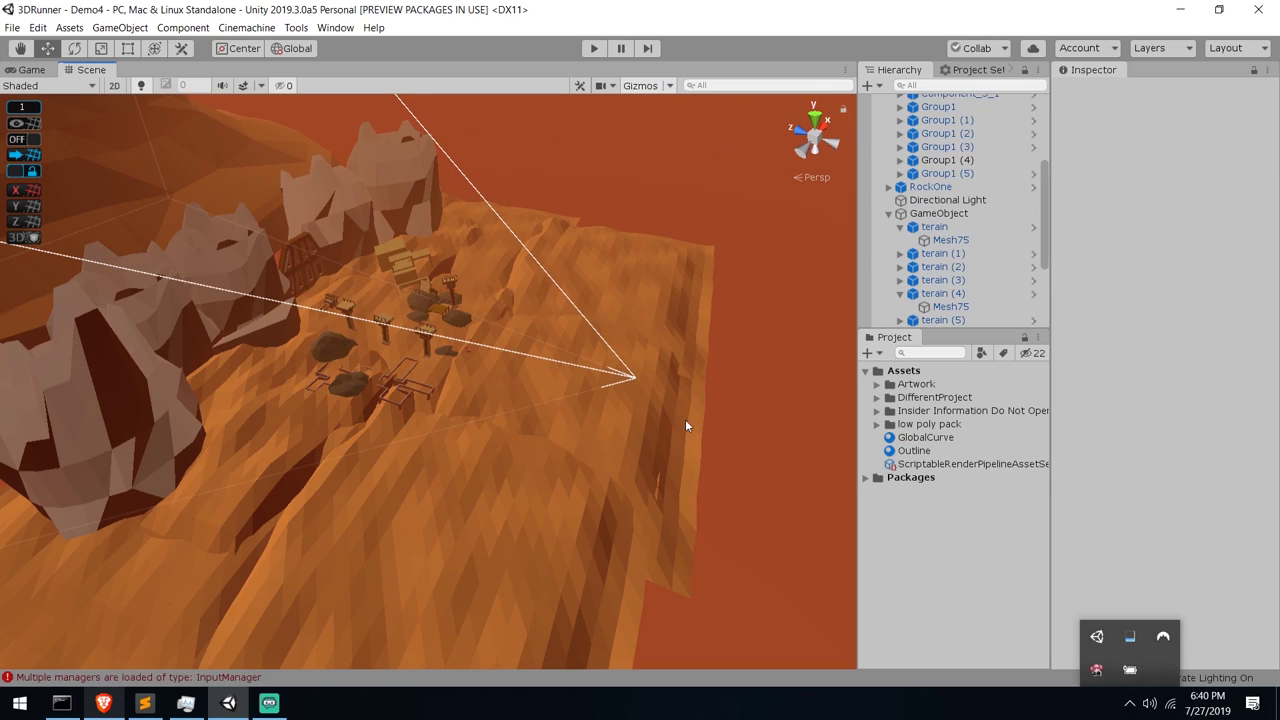
Open the ScriptableRenderPipelineAsset settings and locate its assigned forward renderer data among the project's packages
right_click_drag(740, 371, 756, 392)
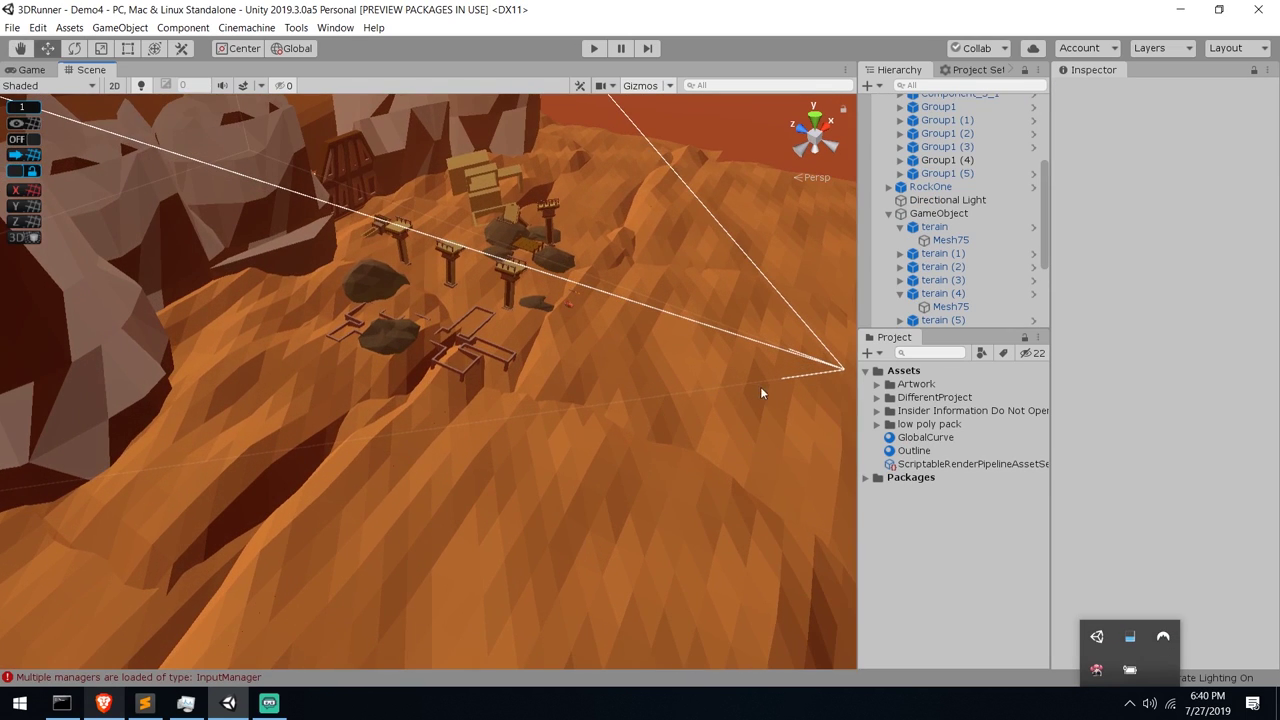
left_click(975, 465)
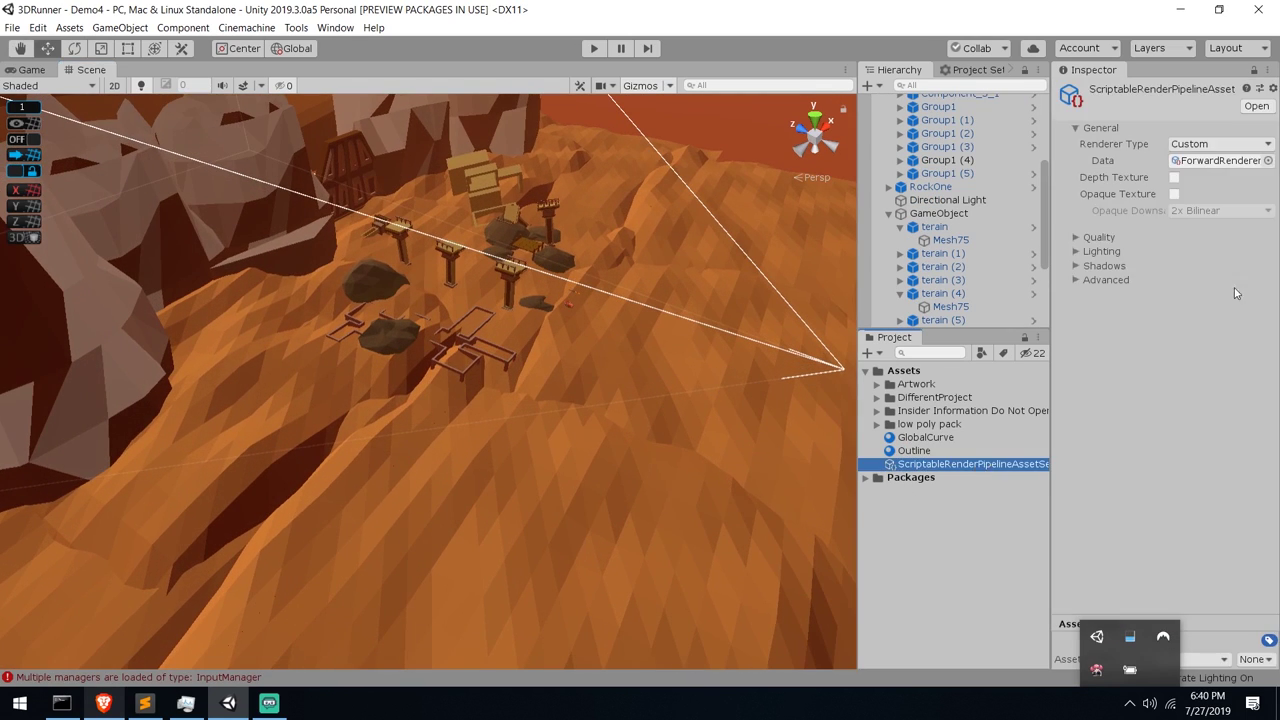
left_click(1216, 161)
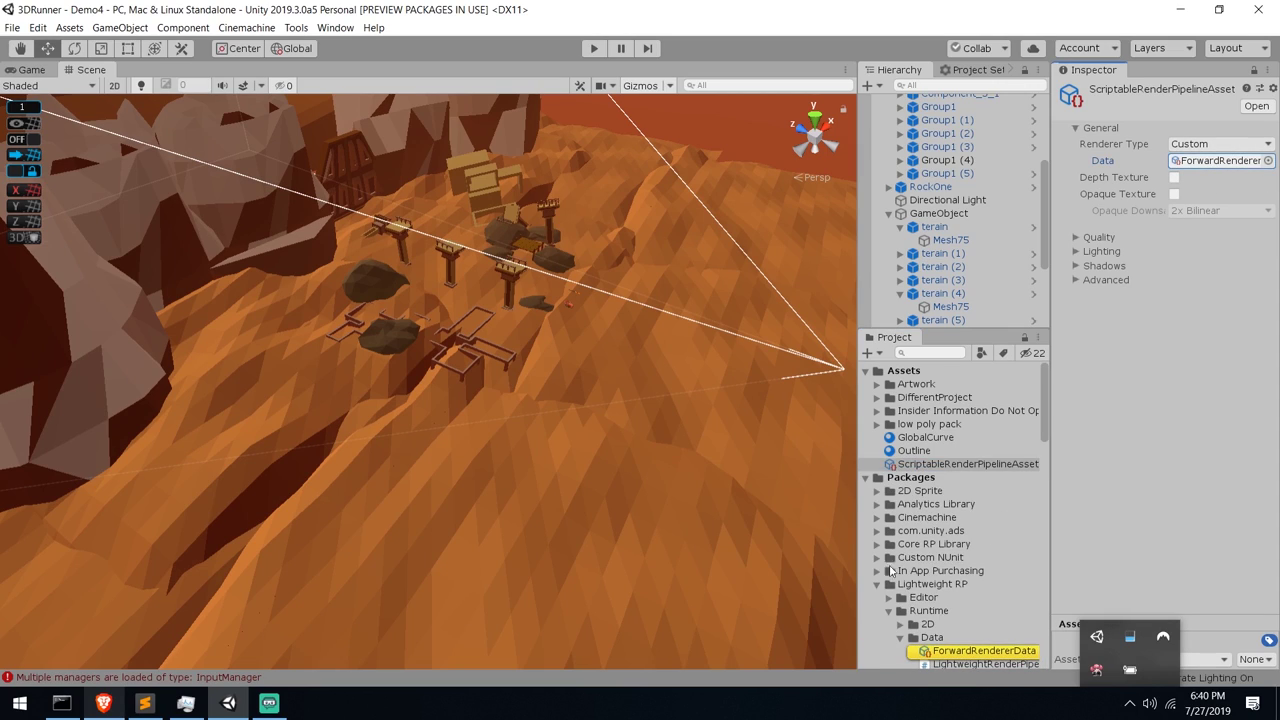
left_click(878, 584)
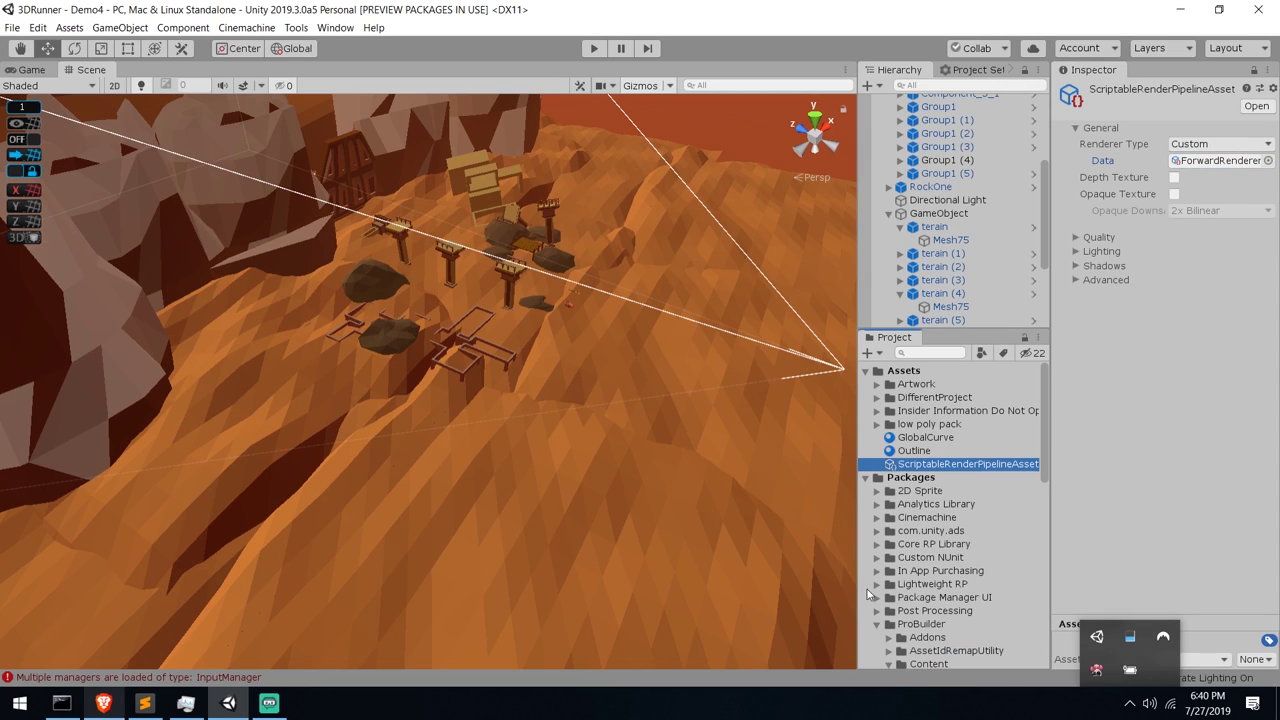
Delete the Outline material from the project's assets
left_click(912, 437)
left_click(911, 451)
key("Delete")
key("Return")
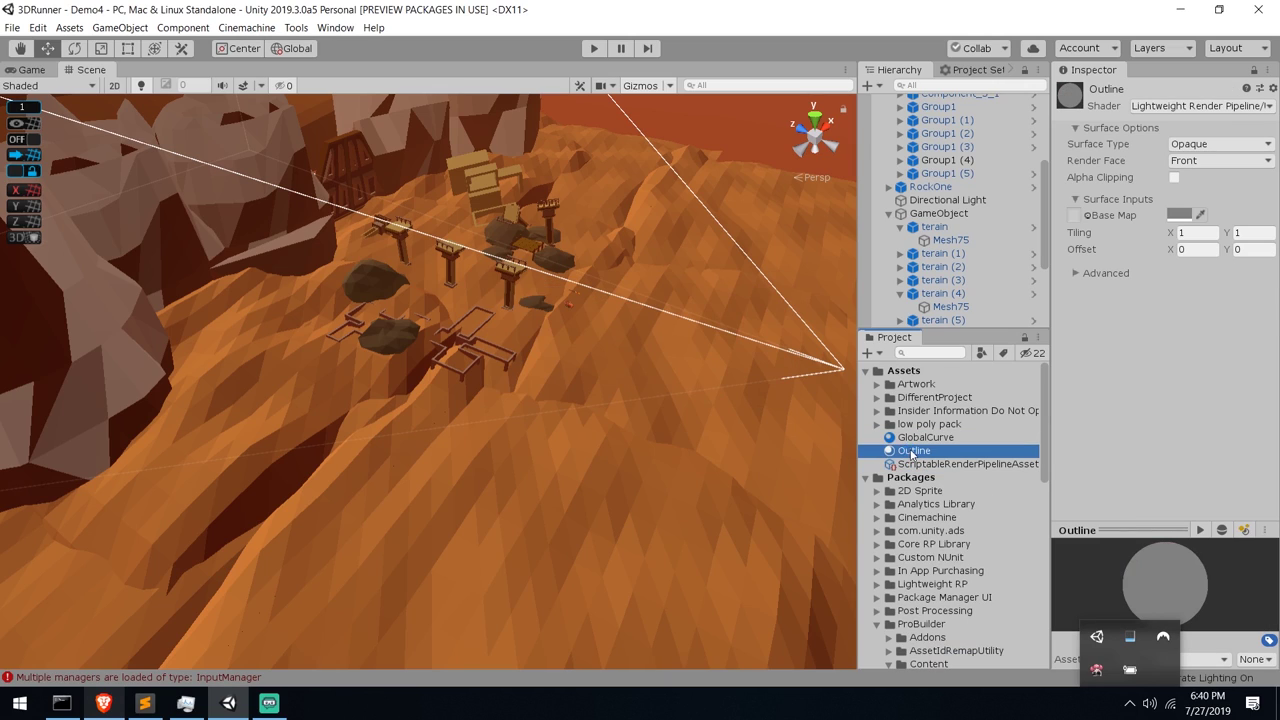
Open the GlobalCurve material and apply it to the terrain piece beside the rocks at the far edge of the map
left_click(930, 438)
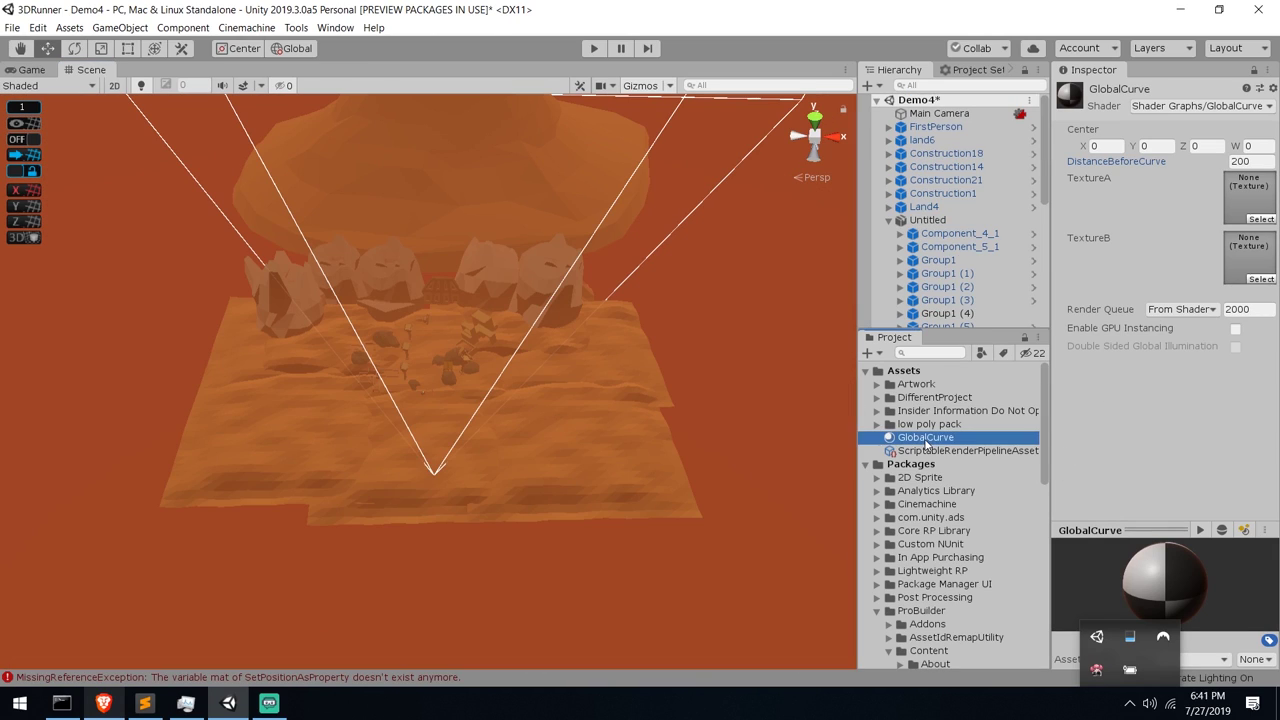
left_click(1199, 268)
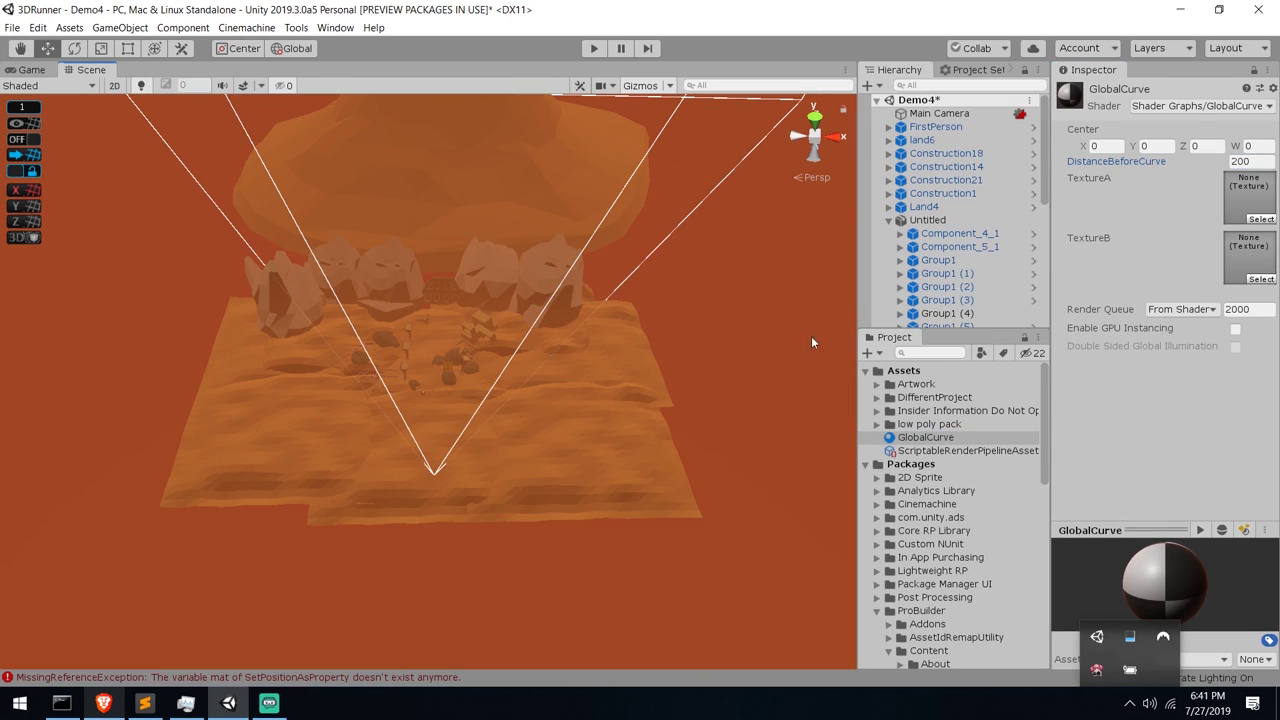
left_click(1118, 148)
left_click(944, 441)
left_click_drag(944, 443, 423, 337)
scroll(525, 396, "up", 3)
left_click_drag(525, 396, 640, 300)
scroll(500, 360, "down", 1)
left_click_drag(950, 440, 671, 404)
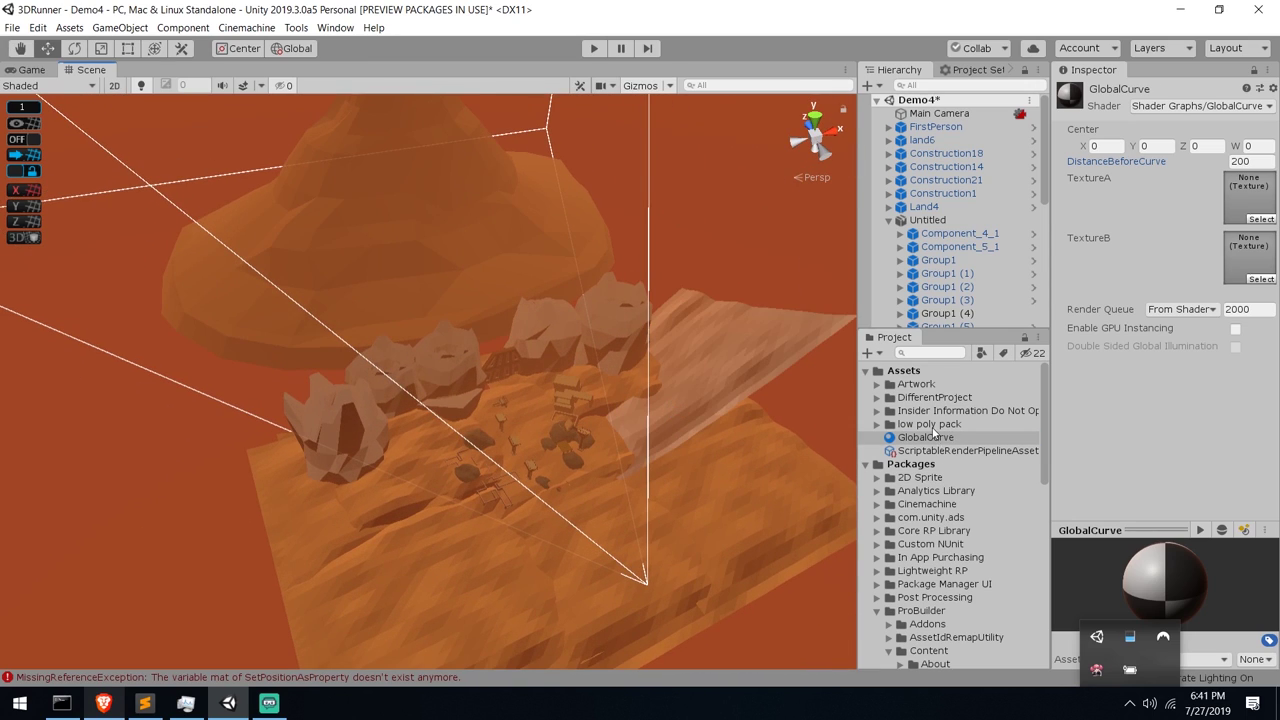
Apply the GlobalCurve material to the remaining terrain pieces around the rocks and towers
left_click_drag(933, 432, 774, 467)
left_click_drag(928, 440, 610, 560)
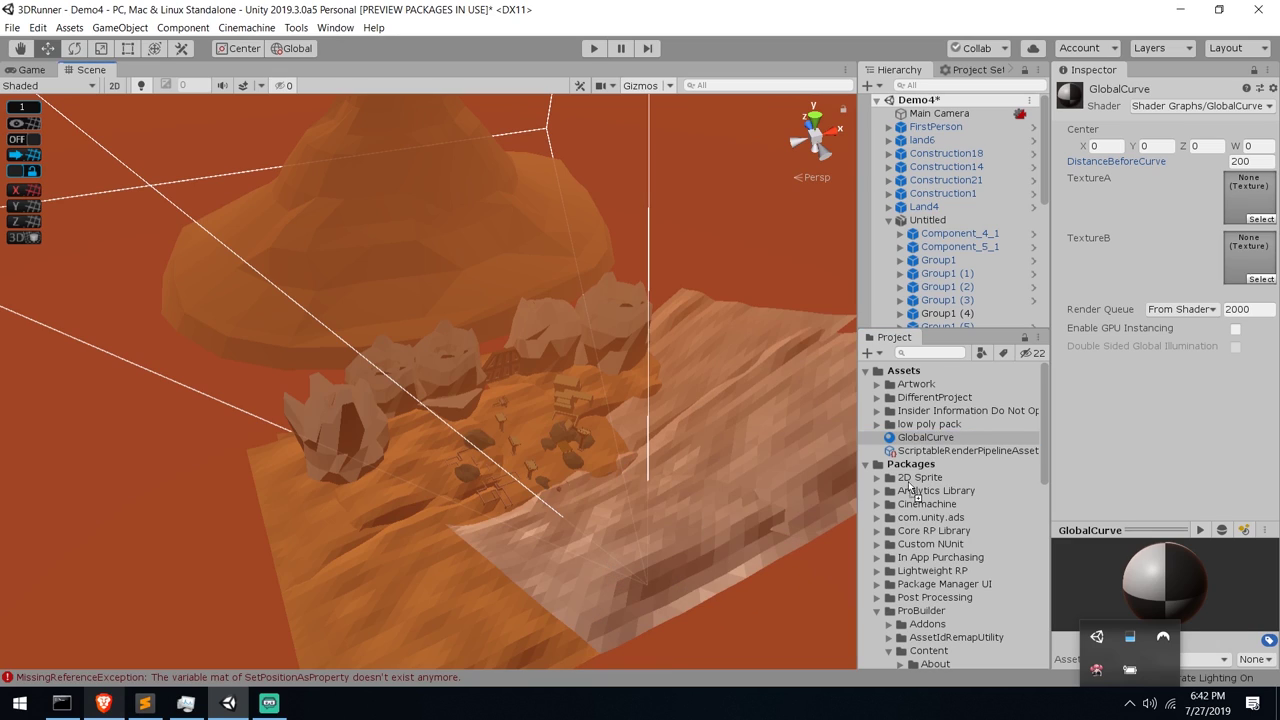
left_click_drag(922, 440, 496, 575)
left_click_drag(918, 447, 405, 482)
left_click_drag(928, 440, 273, 480)
left_click_drag(900, 437, 524, 488)
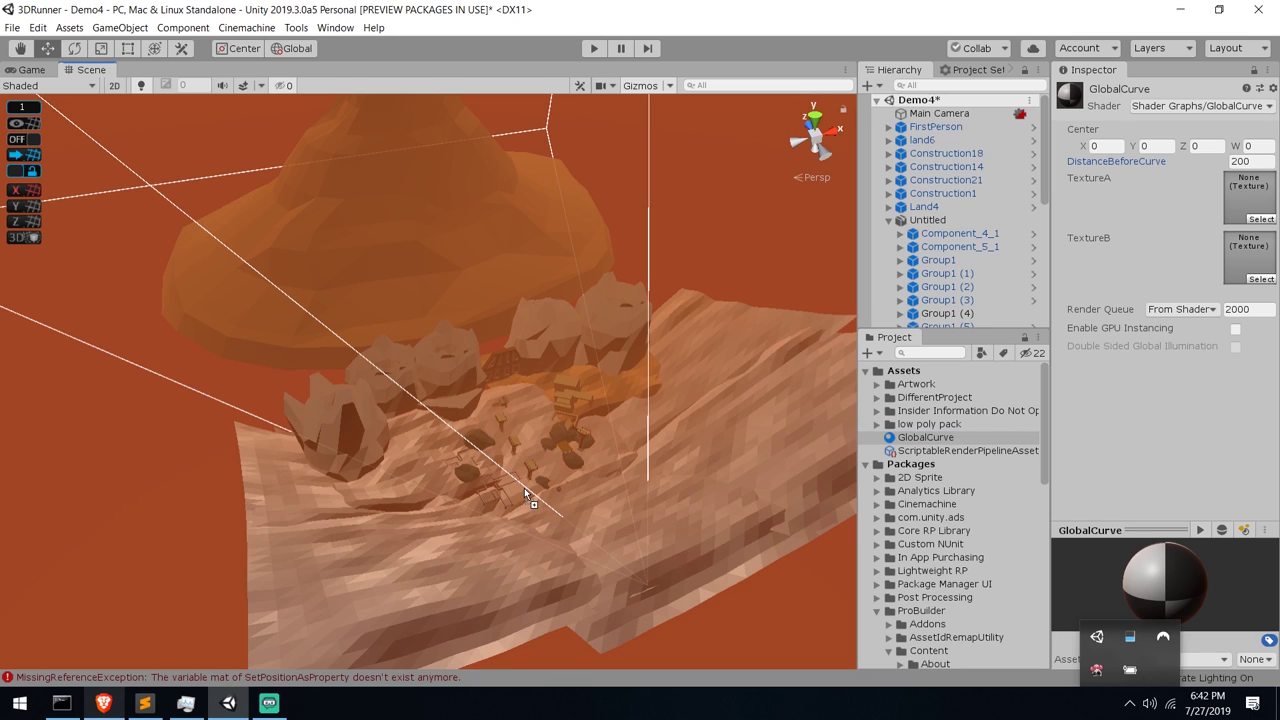
left_click_drag(602, 404, 575, 420)
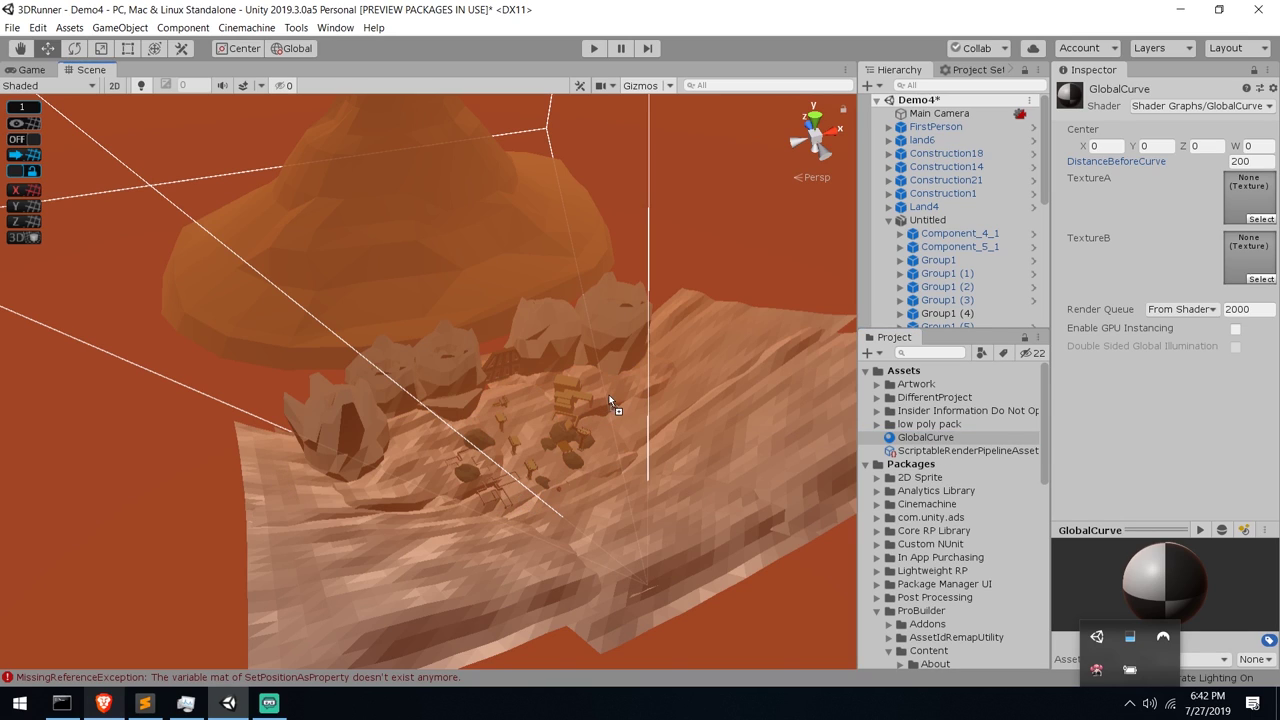
scroll(548, 436, "up", 5)
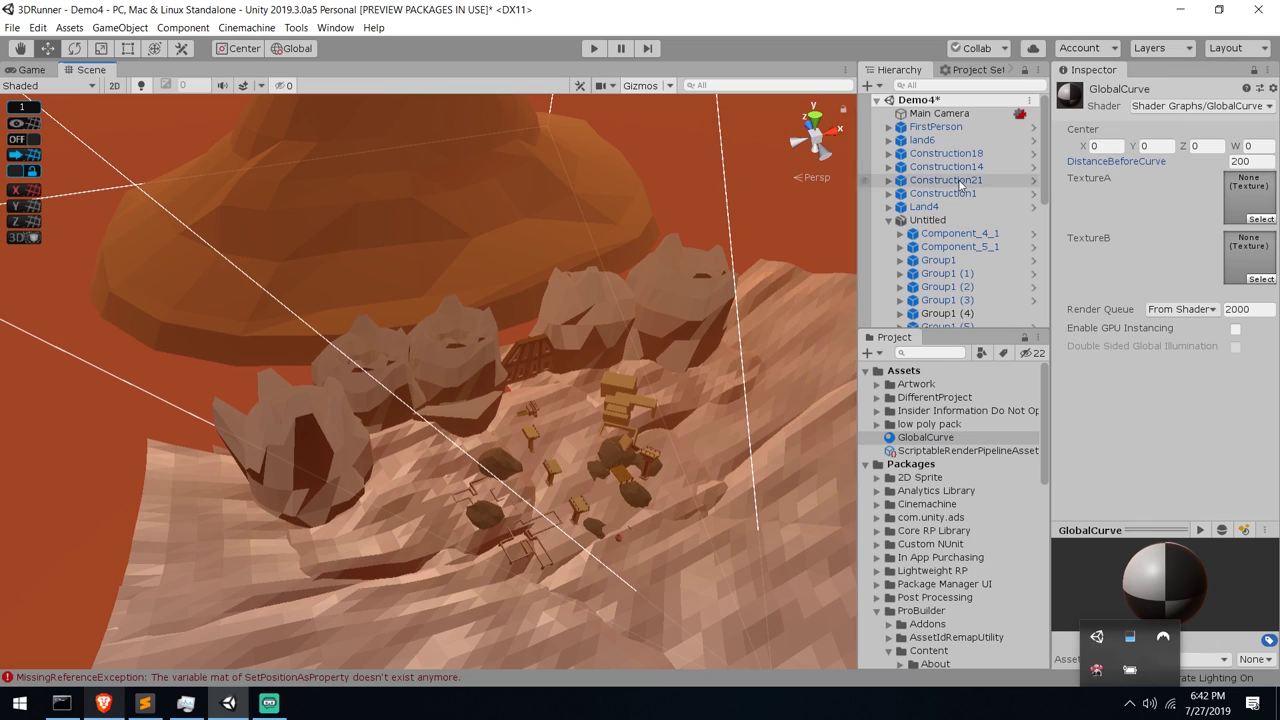
Assign the GlobalCurve material to the Mat property of the Set Position As Property script on FirstPerson's Motor
left_click(889, 127)
left_click(940, 154)
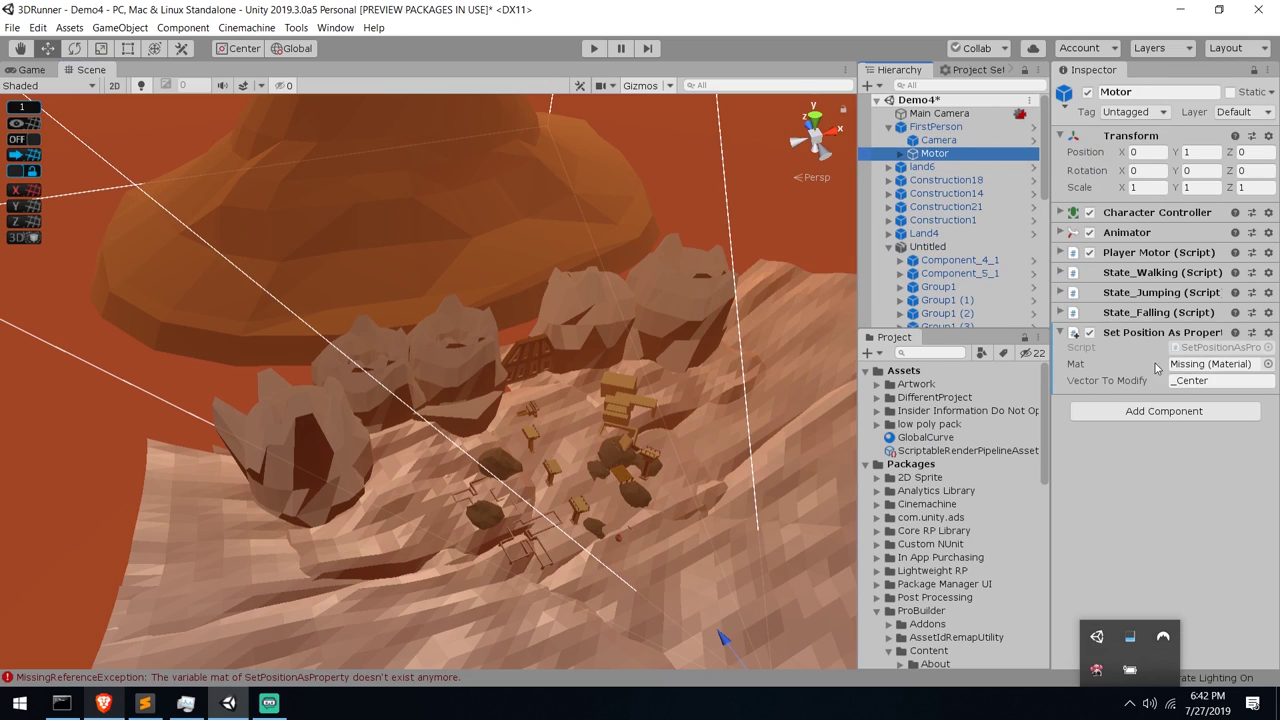
left_click_drag(930, 437, 1215, 364)
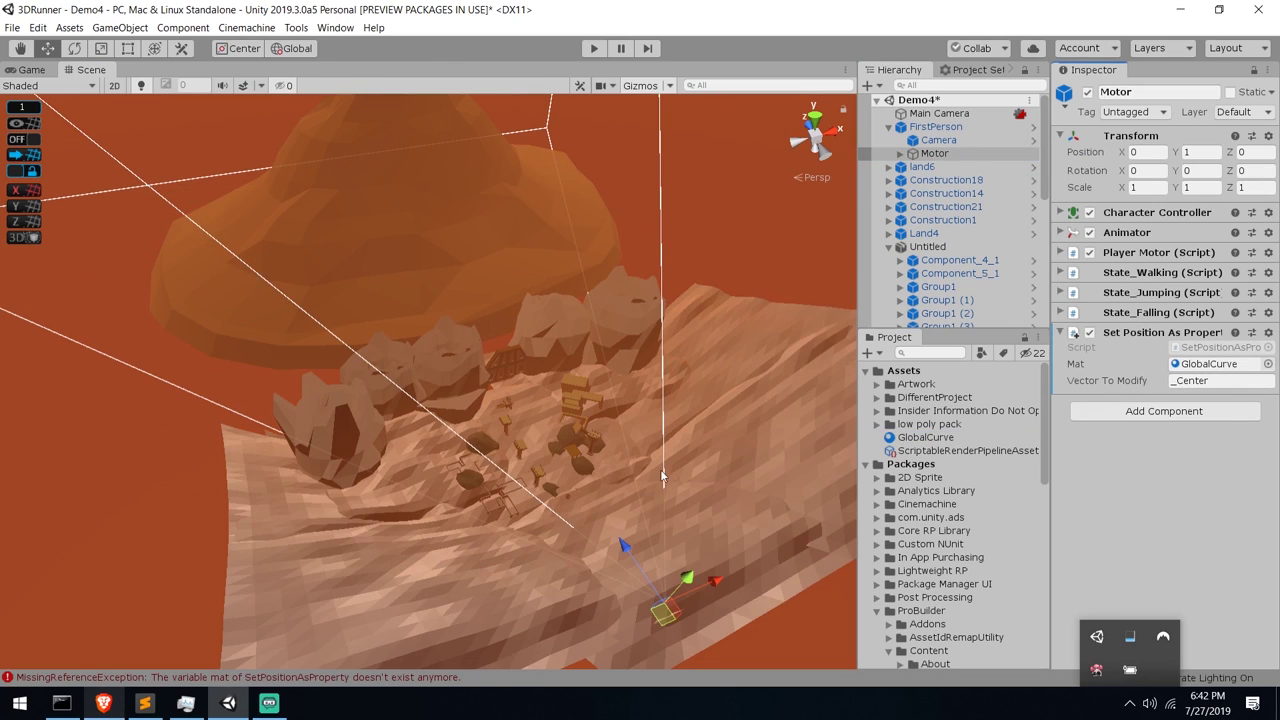
Move the Motor to about Y 38.3, Z 154.4 near the towers, play-test the scene, and inspect the curved terrain
left_click_drag(634, 554, 449, 333)
left_click_drag(562, 372, 564, 352)
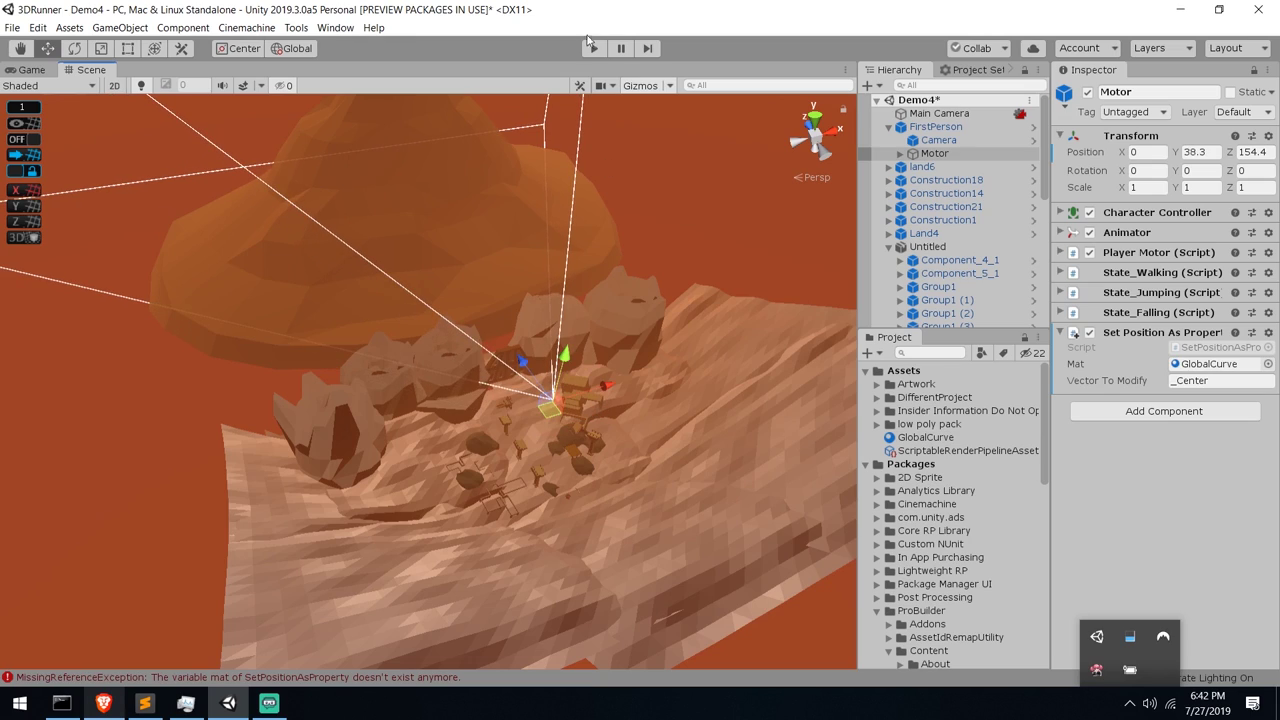
left_click(594, 48)
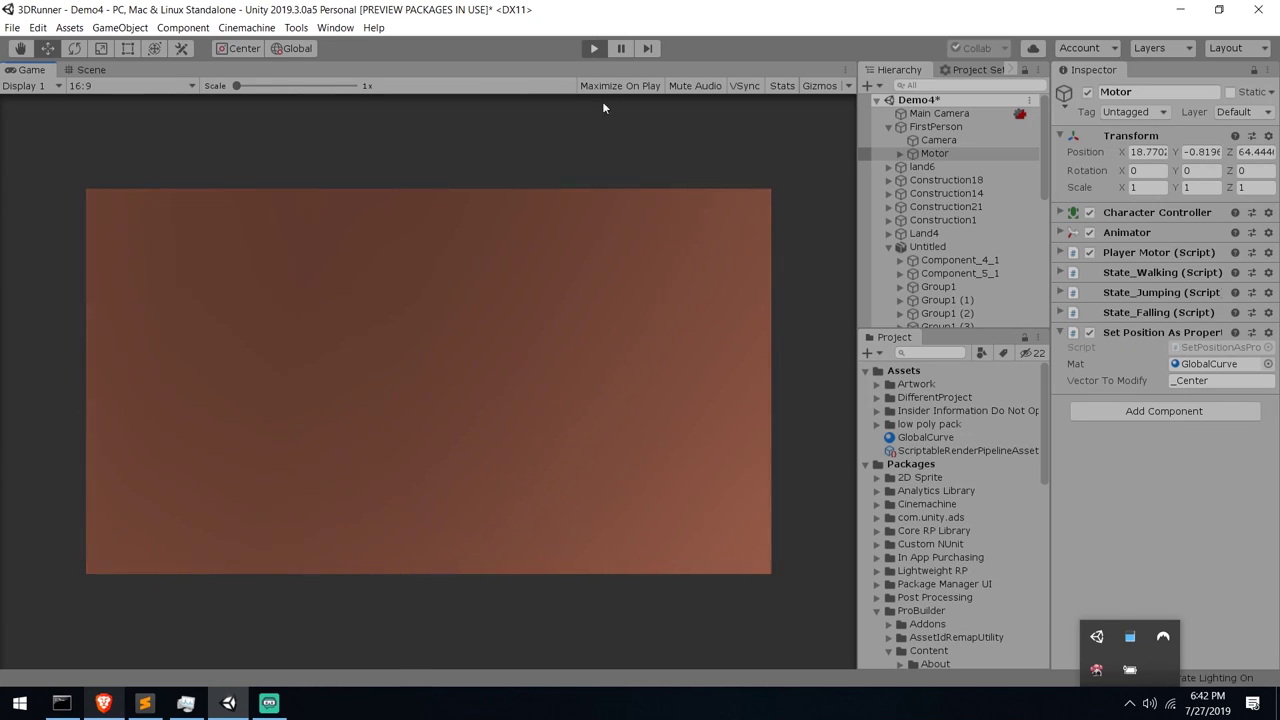
left_click(594, 50)
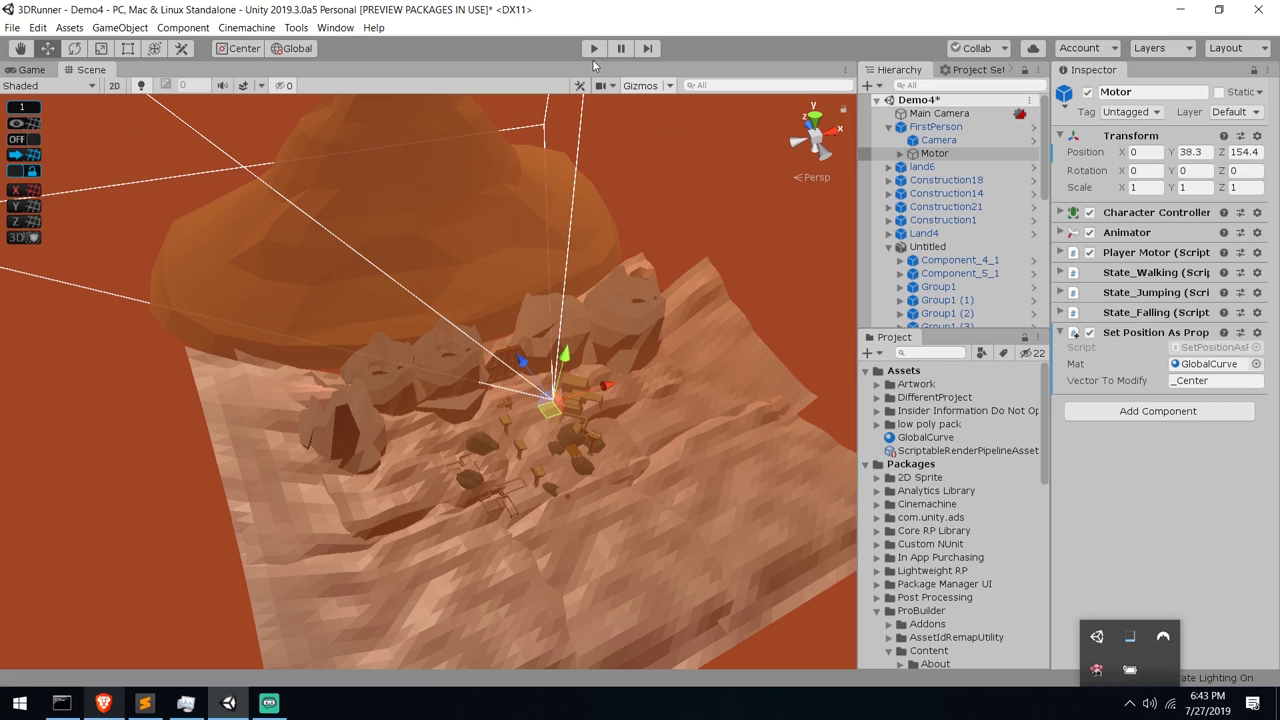
right_click_drag(576, 267, 500, 335)
scroll(500, 335, "up", 3)
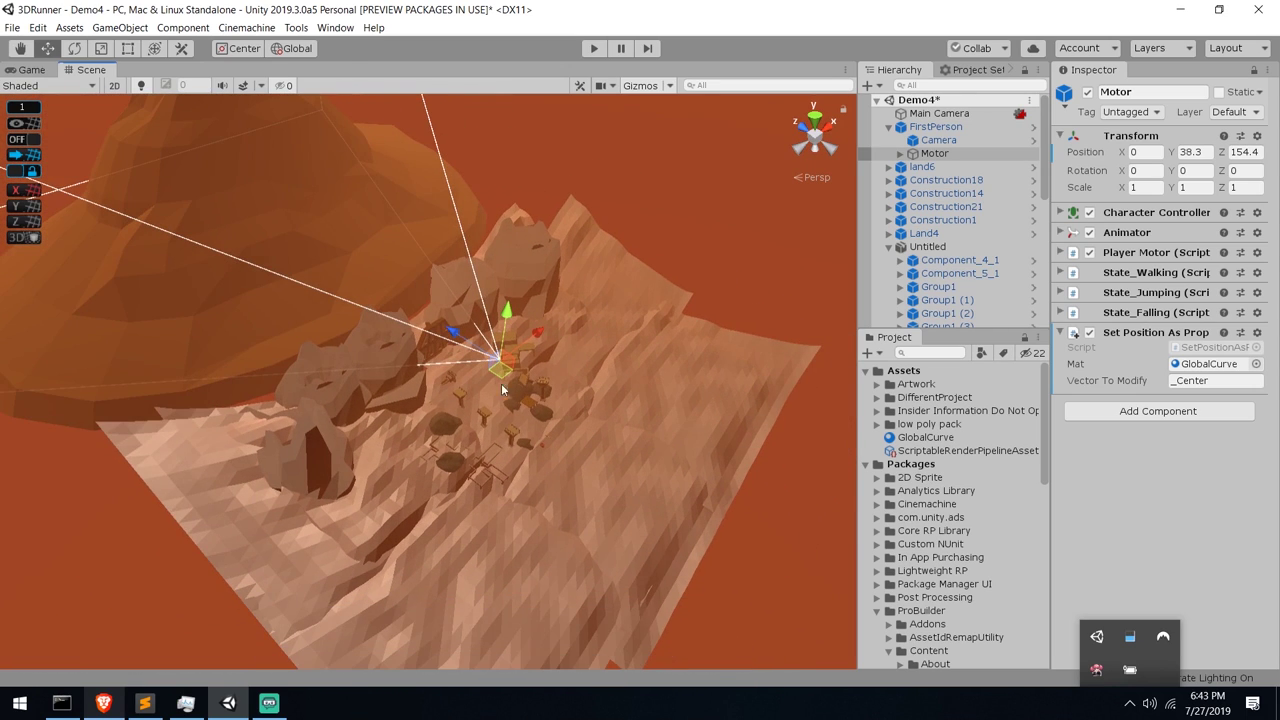
right_click_drag(503, 389, 408, 338)
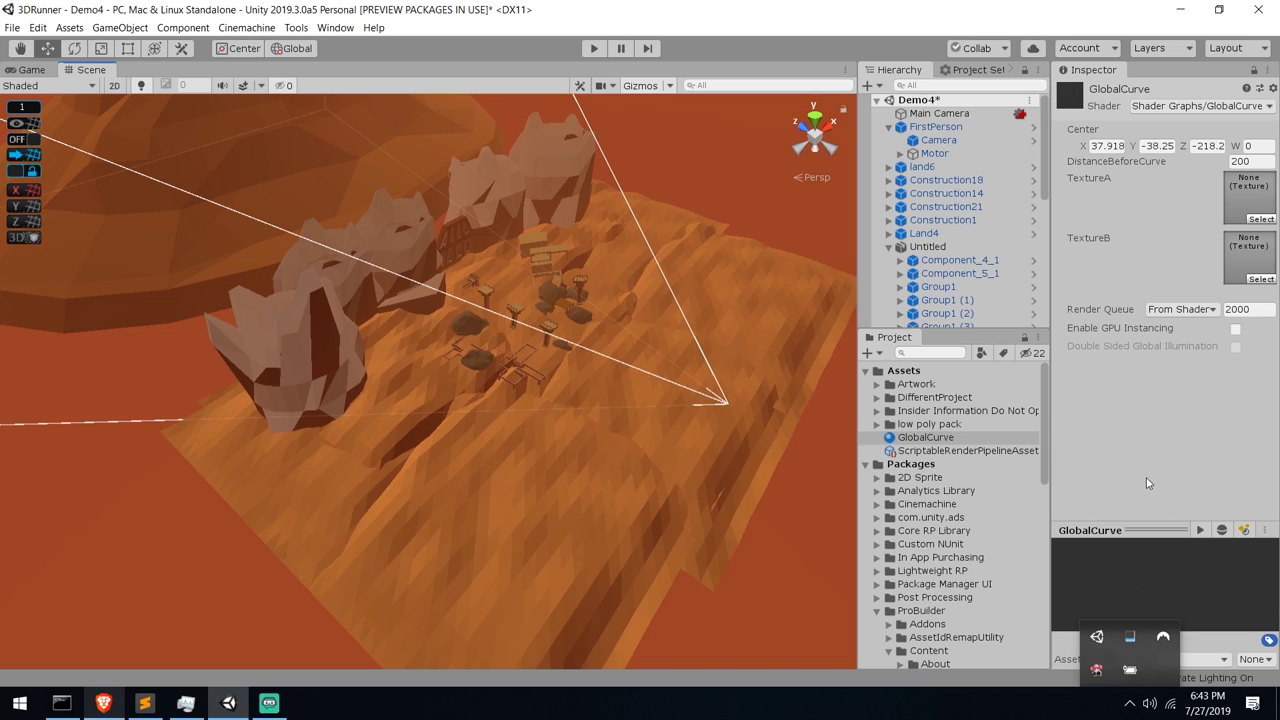
Locate the scriptable render pipeline asset assigned in the project's Graphics settings and open its properties
left_click(12, 27)
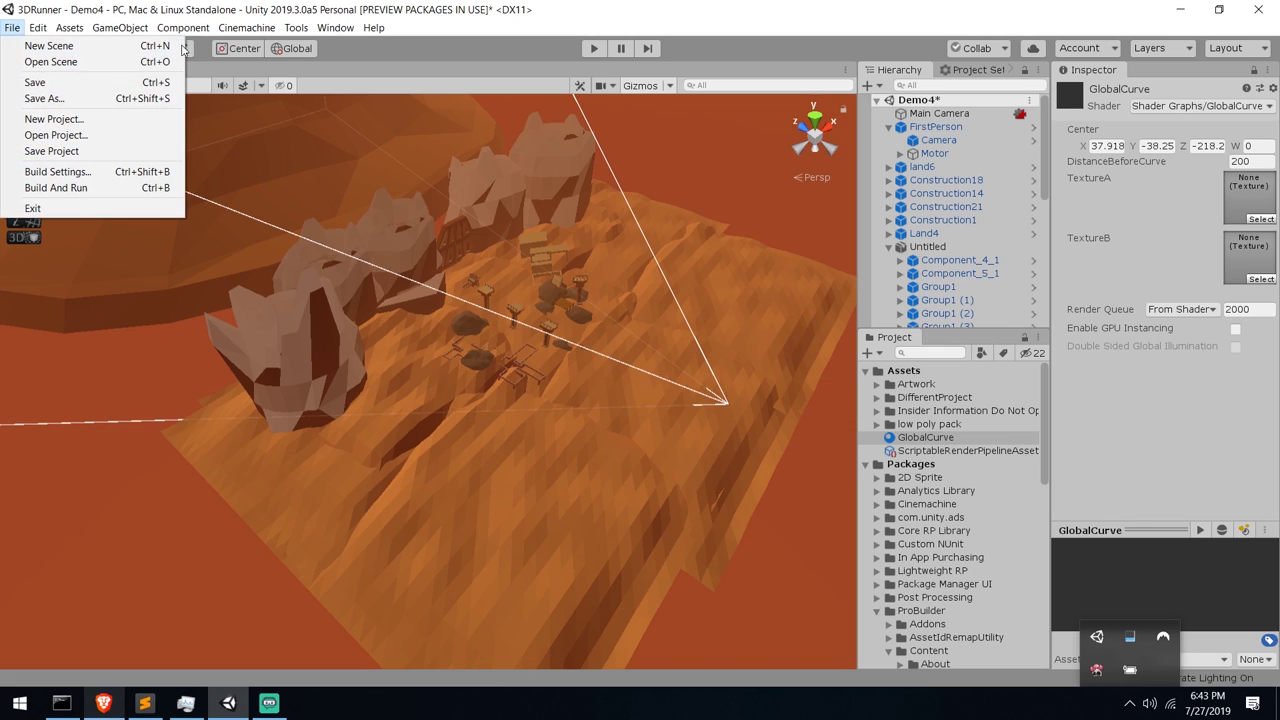
mouse_move(38, 27)
left_click(125, 420)
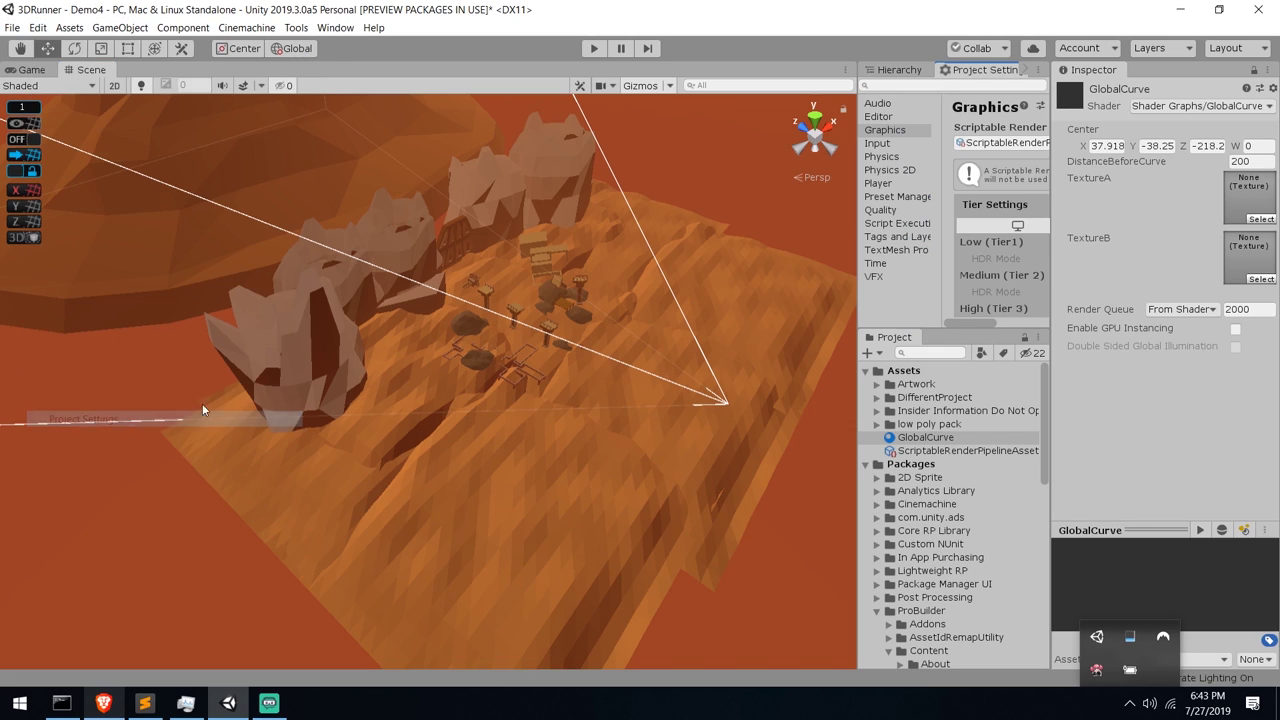
left_click(997, 143)
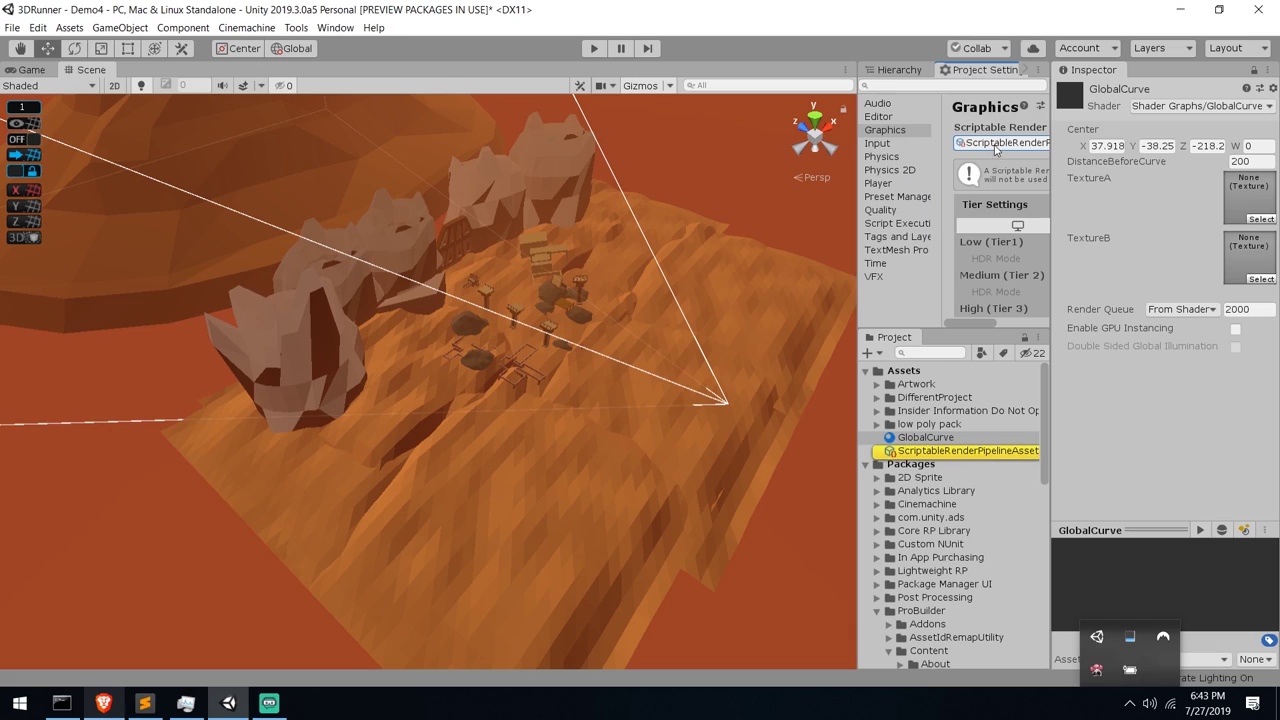
left_click(975, 451)
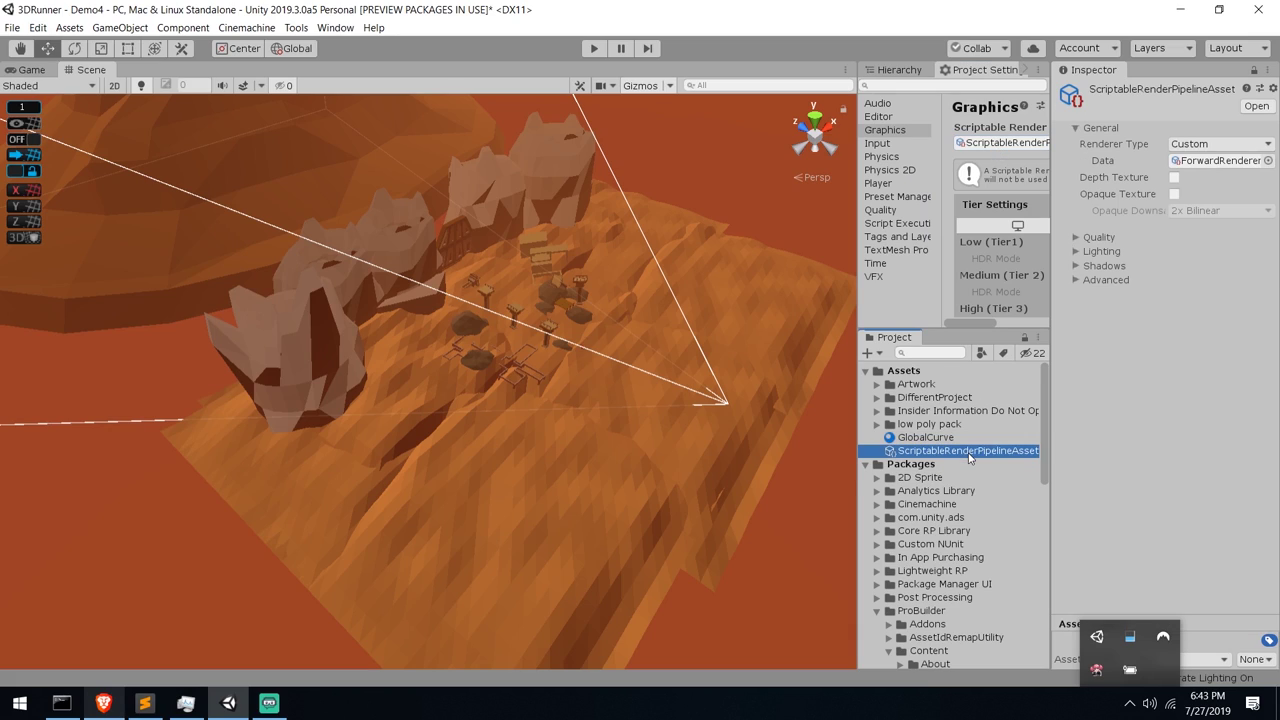
Check which renderer data assets are available for the pipeline asset without choosing a different one
left_click(1268, 160)
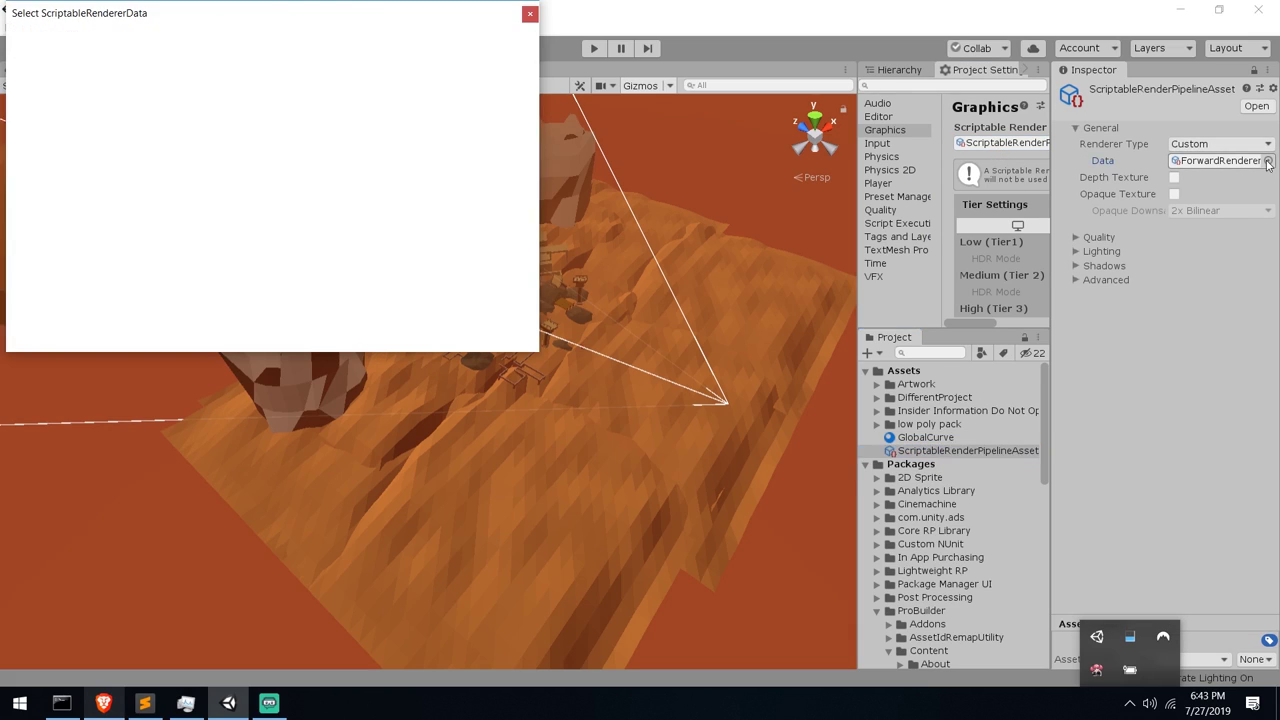
left_click(91, 93)
left_click(102, 80)
left_click(530, 13)
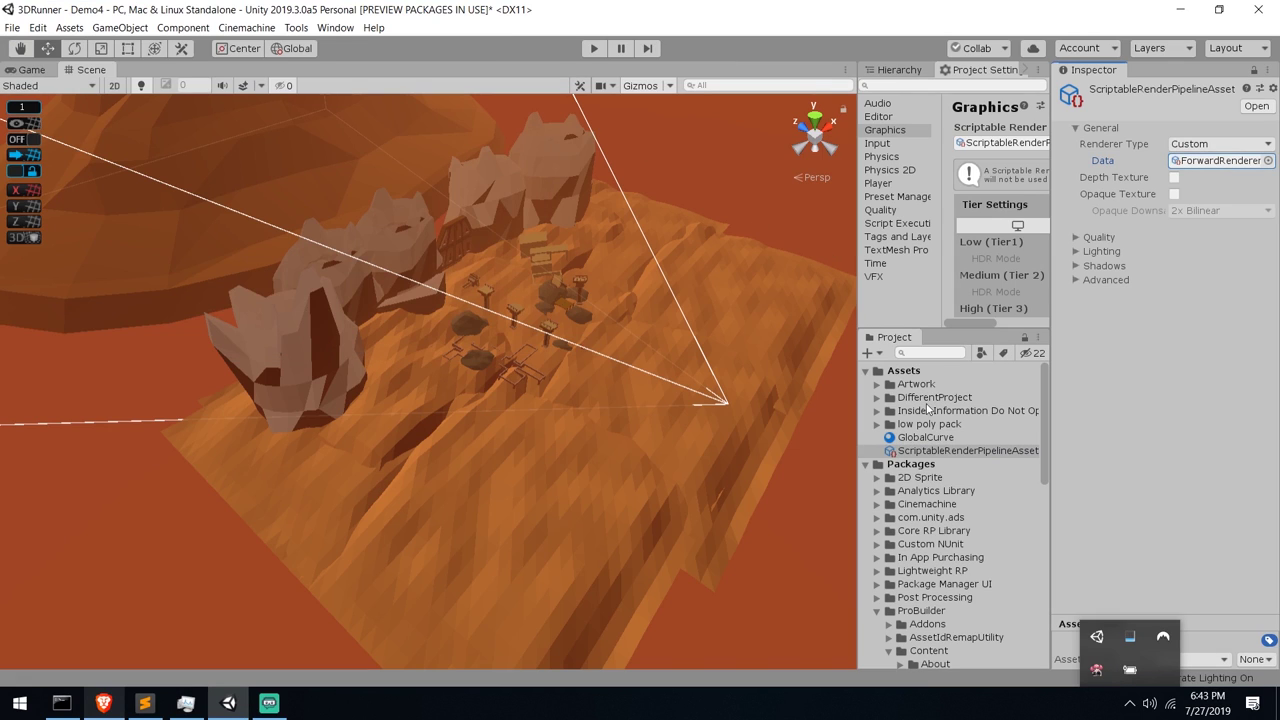
Create a Lightweight Render Pipeline Forward Renderer named GlobalCurveRenderer in the Assets folder
left_click(905, 372)
right_click(908, 375)
mouse_move(945, 15)
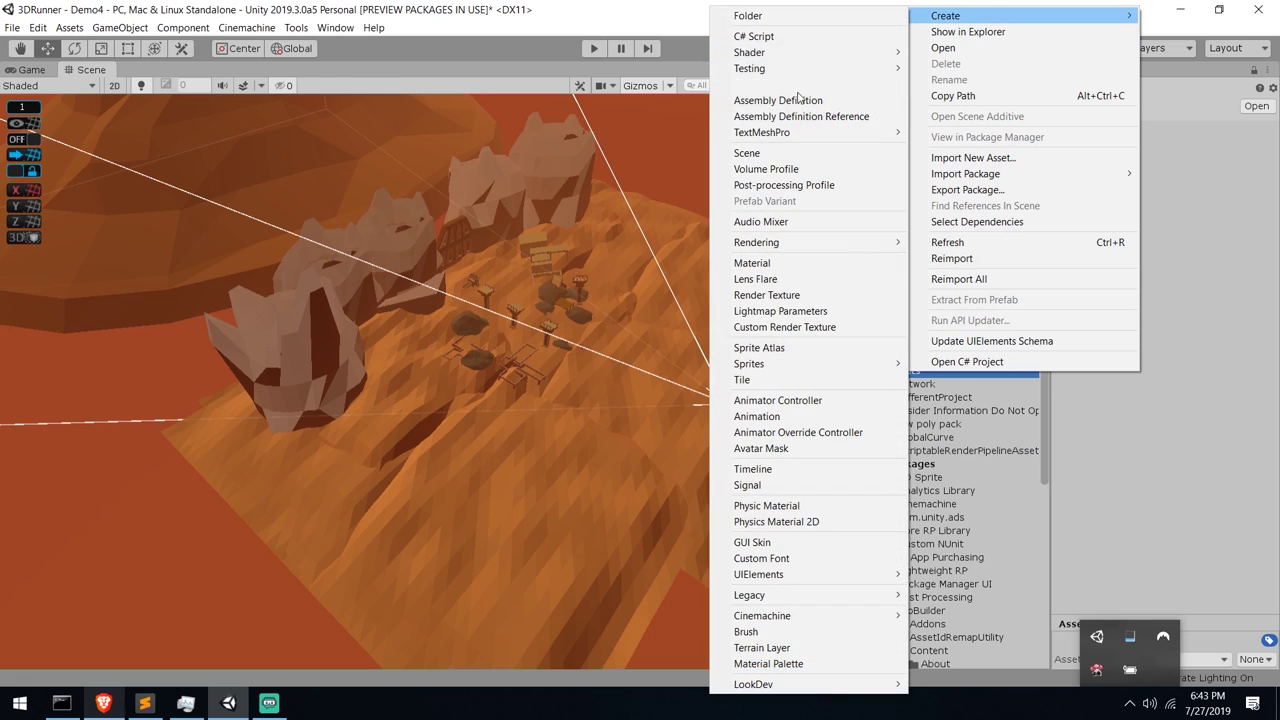
mouse_move(807, 246)
mouse_move(995, 244)
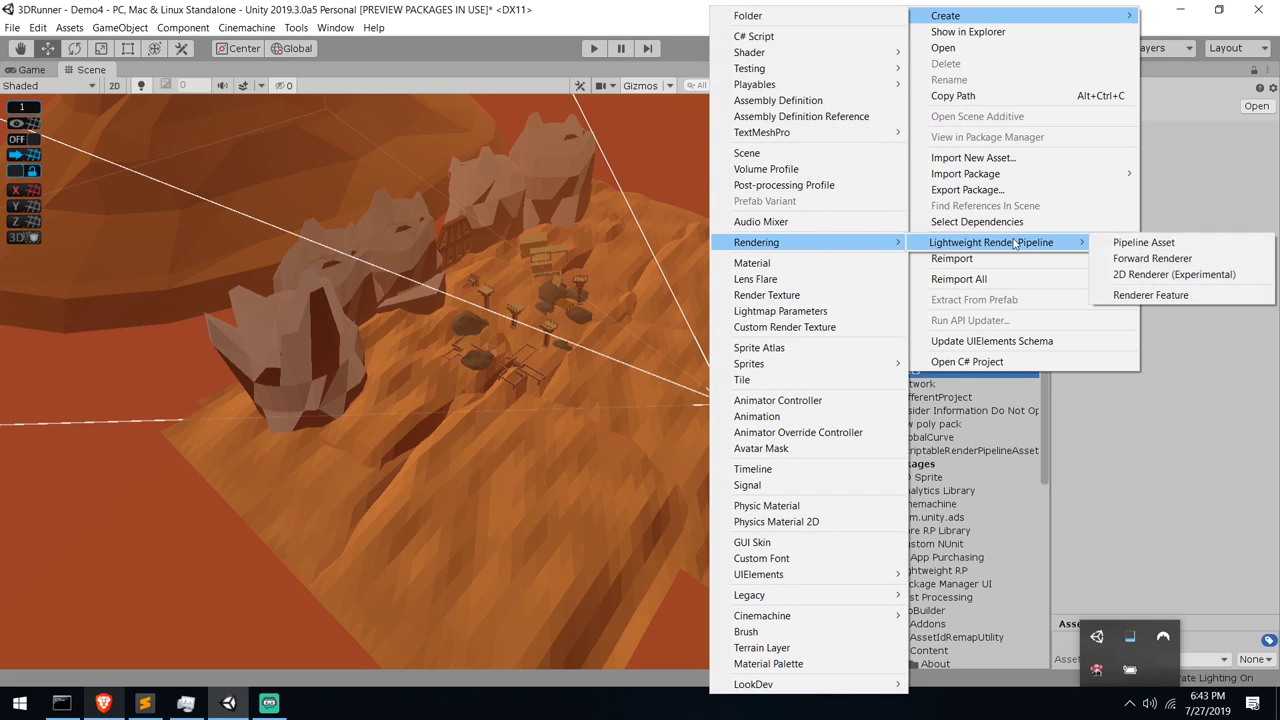
left_click(1155, 258)
type("G")
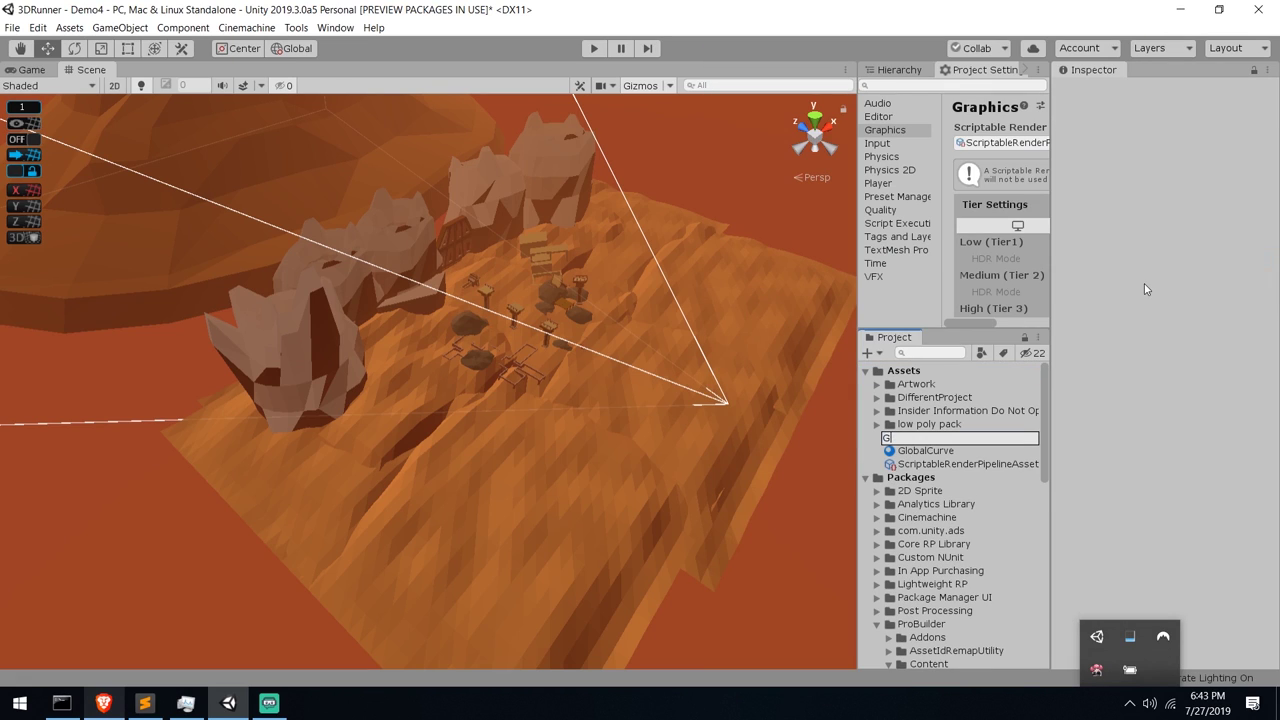
type("lobalCurveRenderer")
key("Return")
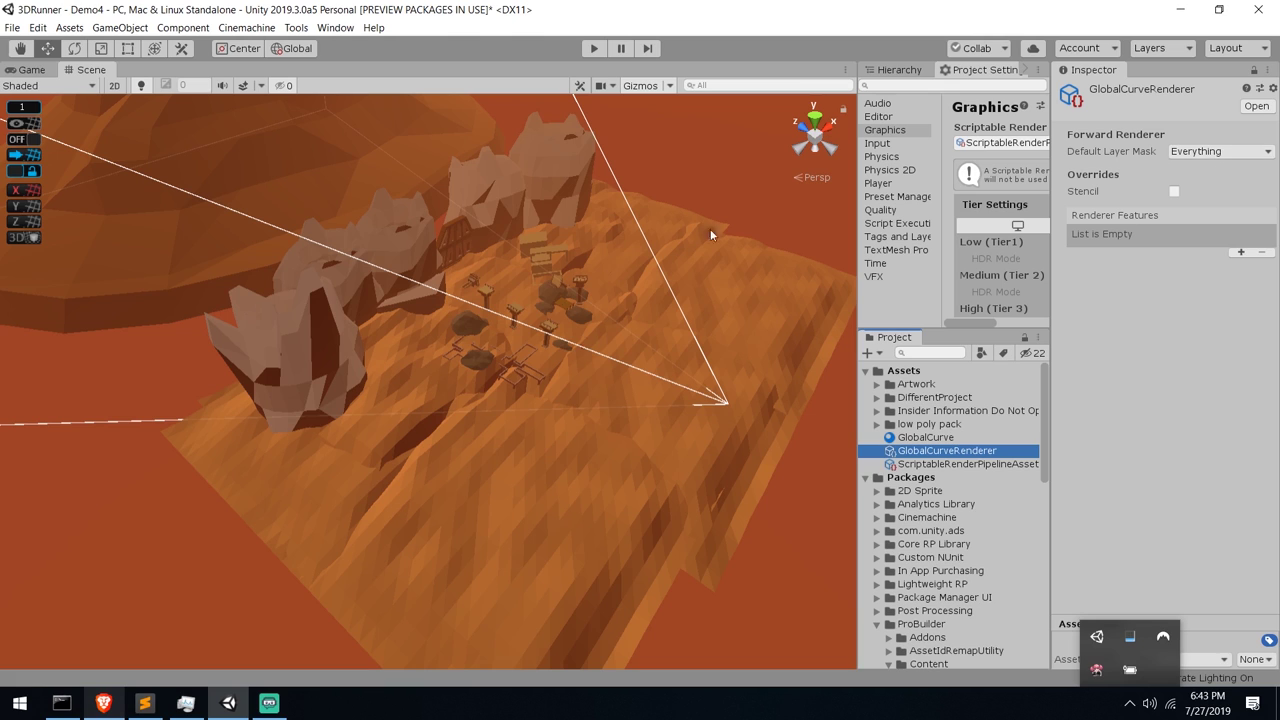
Set GlobalCurveRenderer's Default Layer Mask to Nothing
scroll(455, 374, "up", 2)
left_click_drag(454, 368, 545, 360, "alt")
left_click(1220, 152)
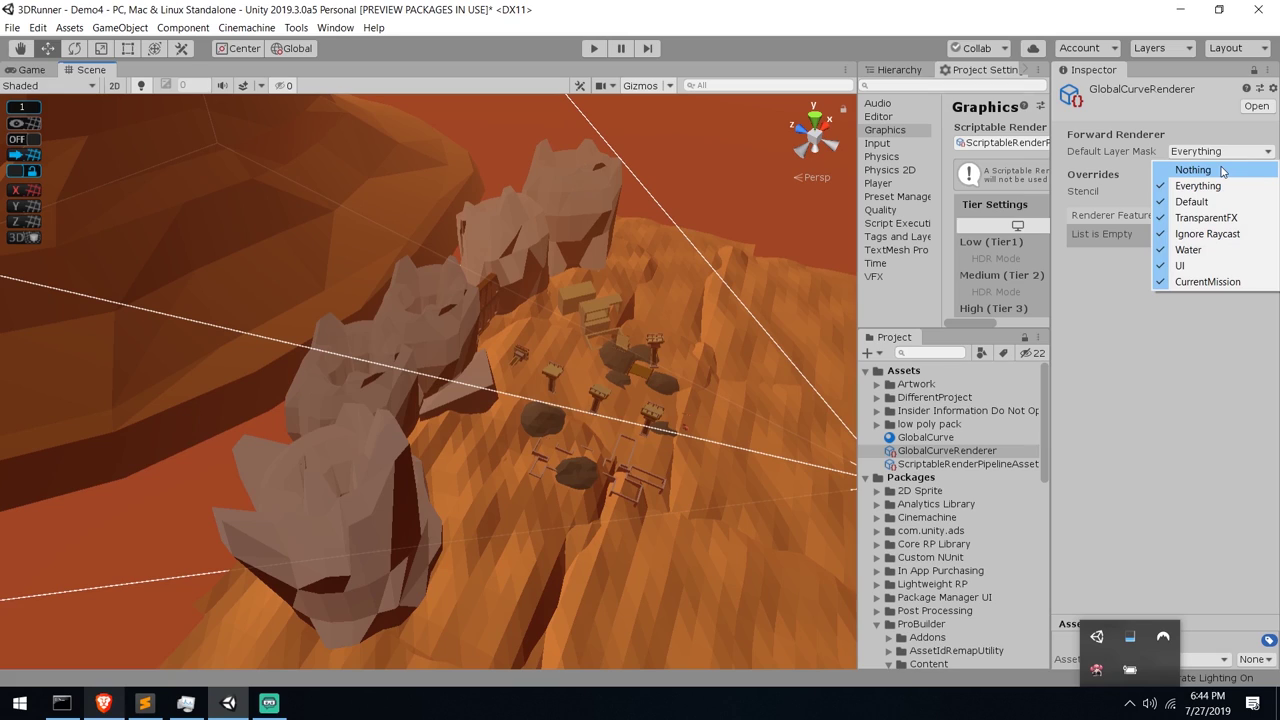
left_click(1221, 171)
middle_click_drag(691, 147, 666, 137)
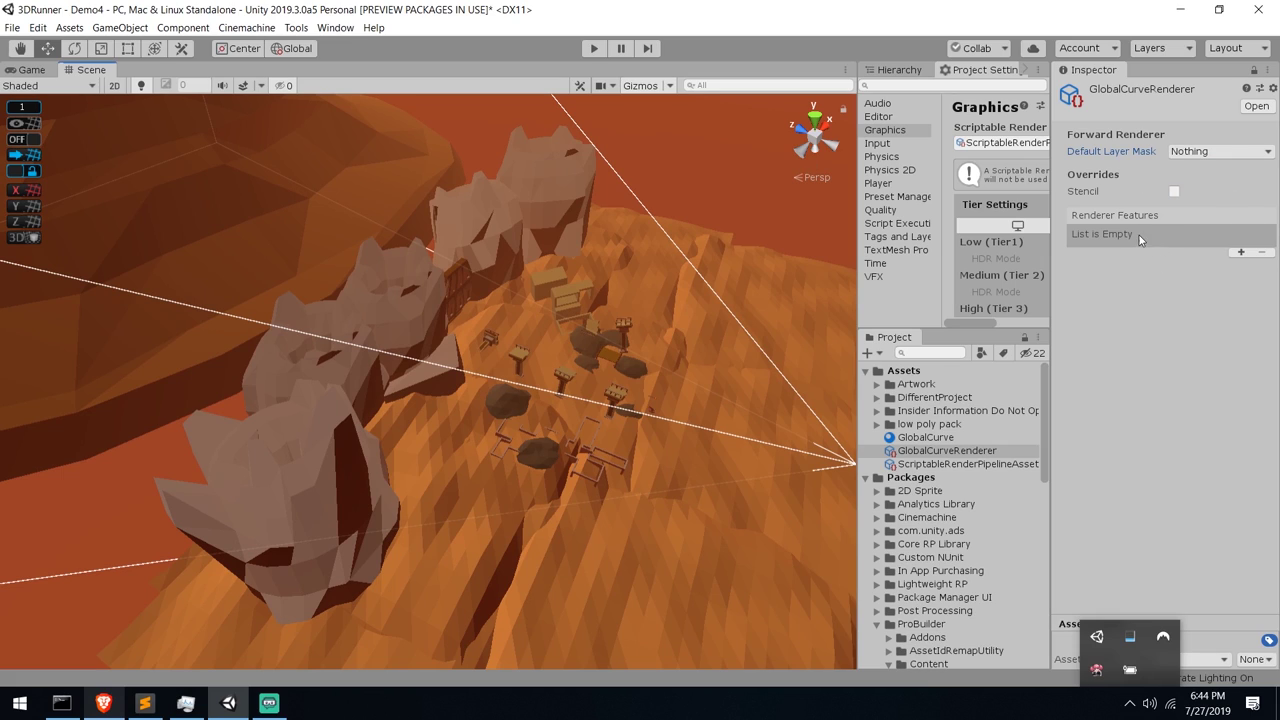
Assign GlobalCurveRenderer as the renderer data of ScriptableRenderPipelineAssetSetting
left_click_drag(857, 460, 724, 460)
left_click(846, 464)
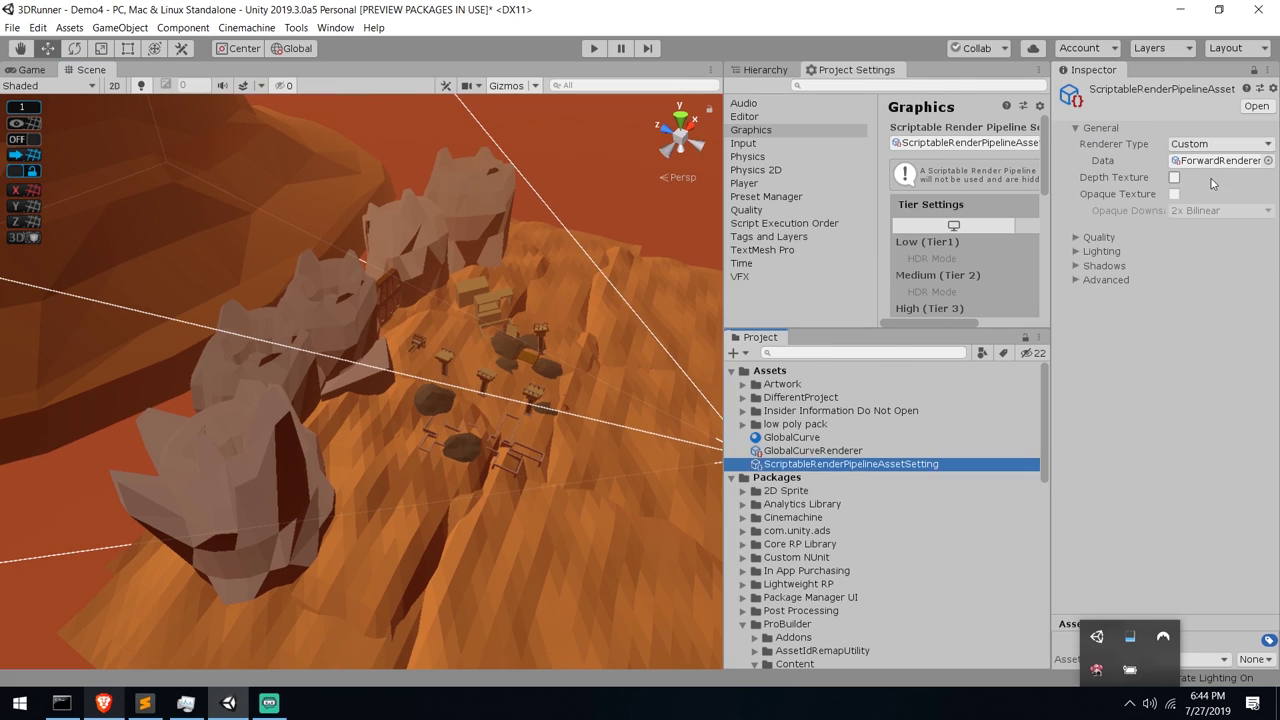
left_click_drag(810, 451, 1199, 172)
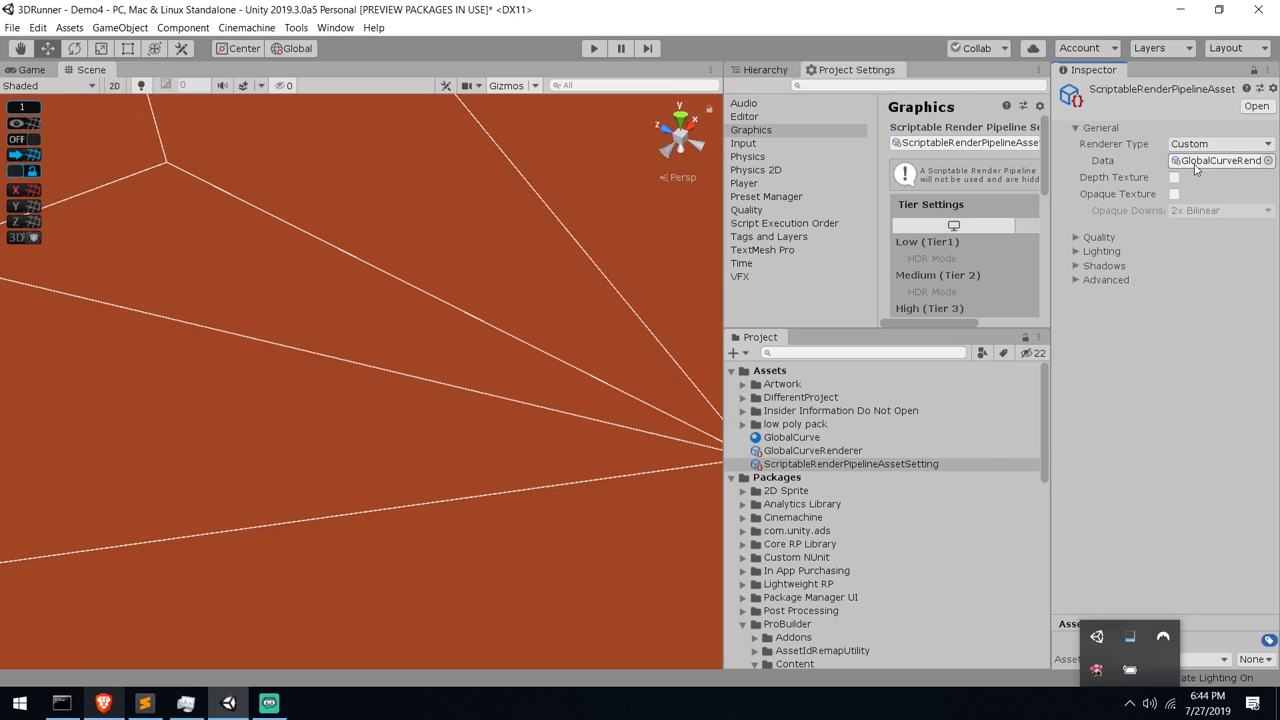
Add a Render Objects feature named Curve to GlobalCurveRenderer
left_click(814, 440)
left_click(810, 451)
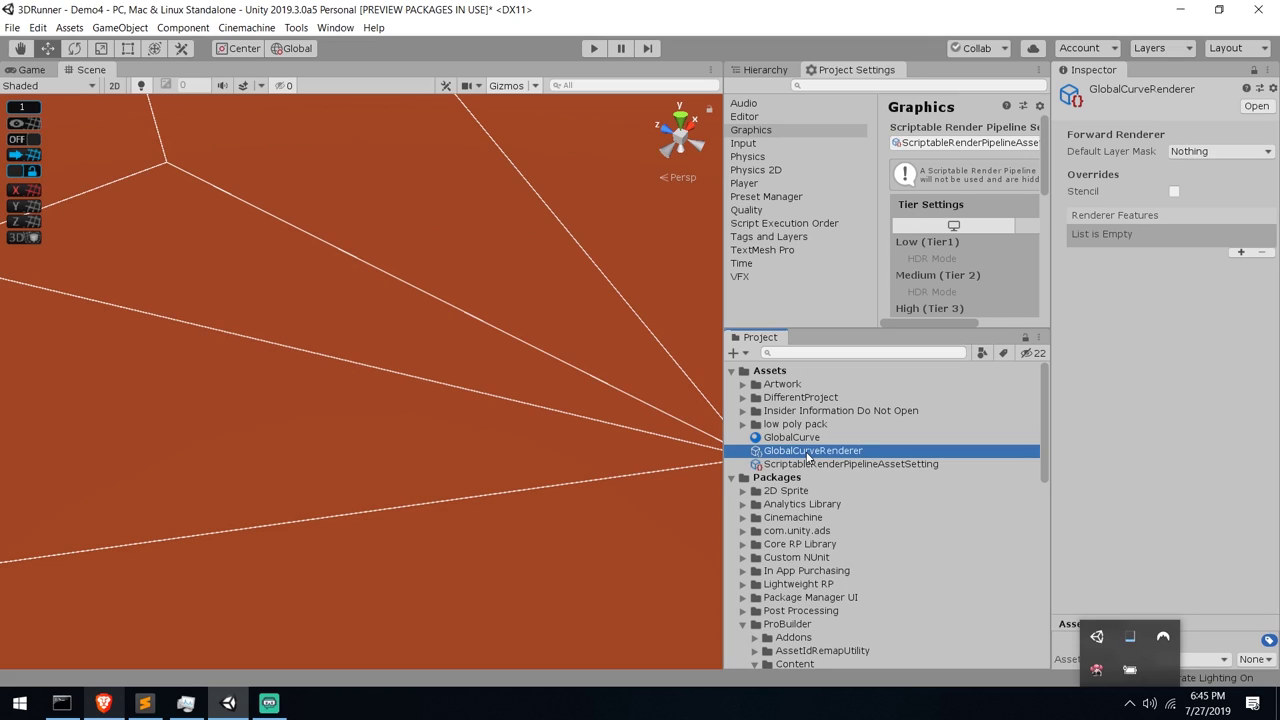
left_click(1241, 252)
left_click(1203, 263)
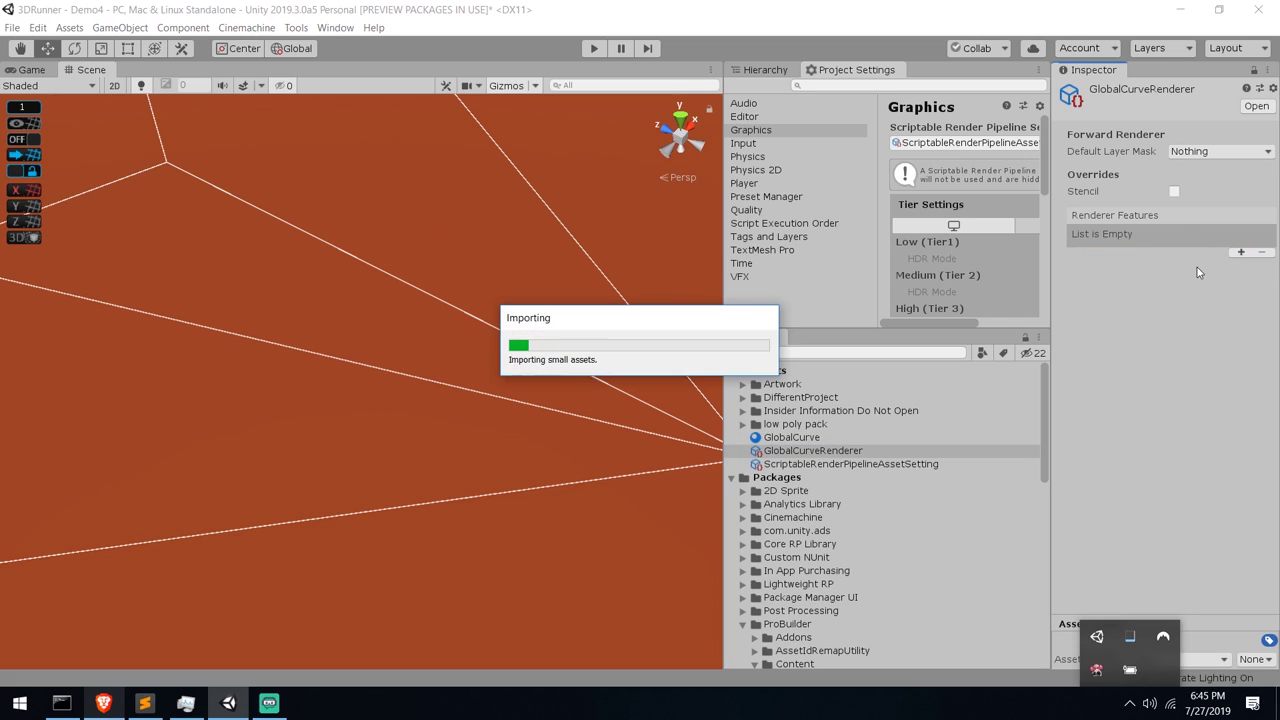
left_click(1141, 233)
left_click(1227, 251)
type("Curve")
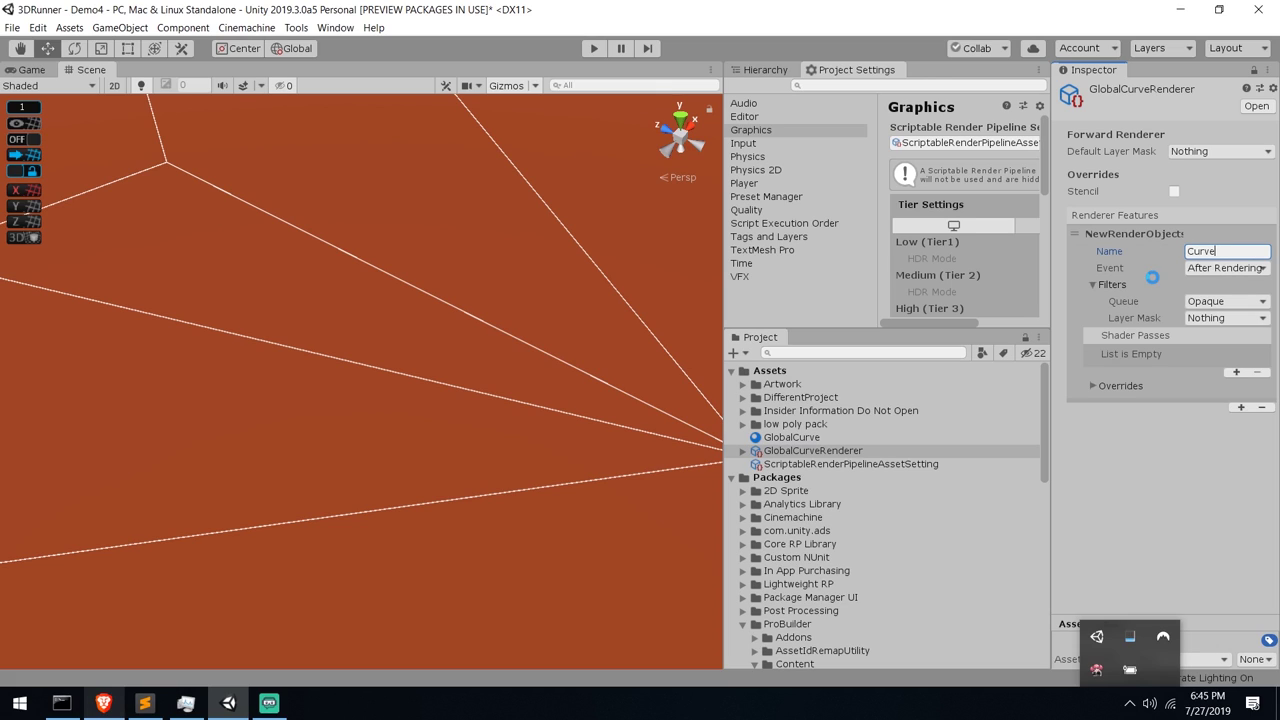
Set the Curve feature's Layer Mask to Everything and use GlobalCurve as its override material
left_click(1225, 318)
left_click(1212, 352)
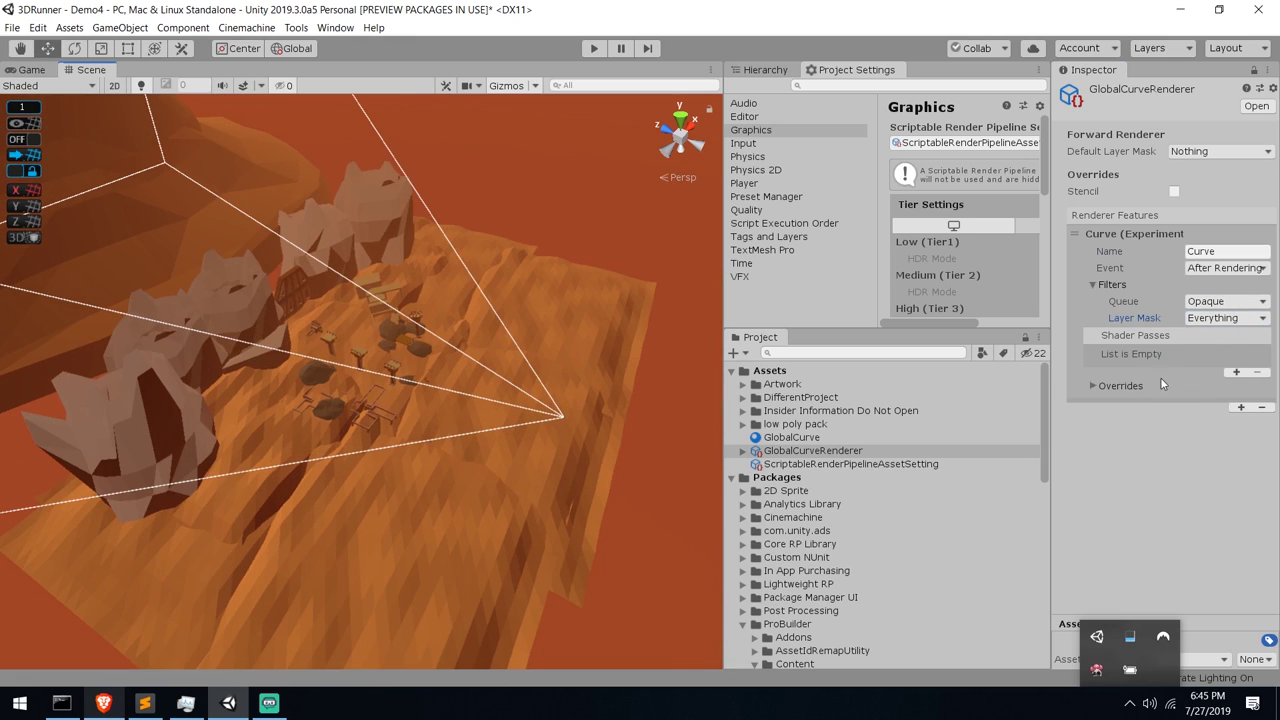
left_click(1093, 386)
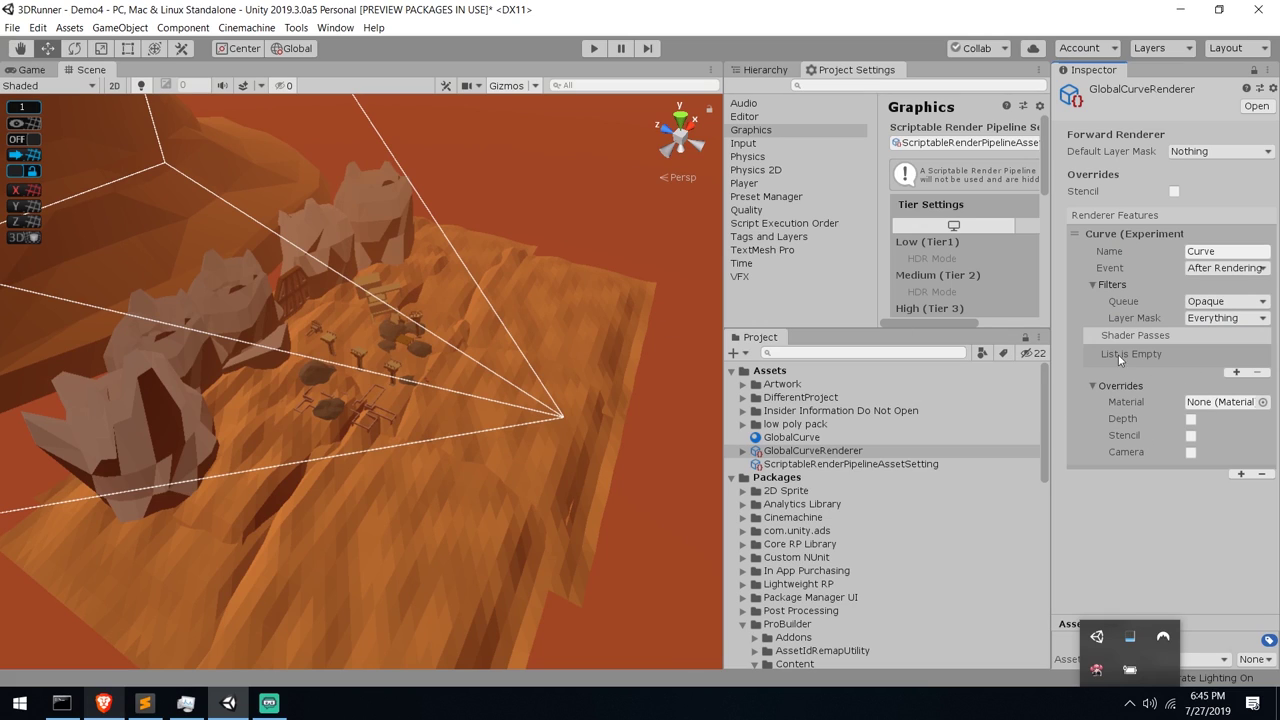
right_click_drag(546, 264, 470, 240, "alt")
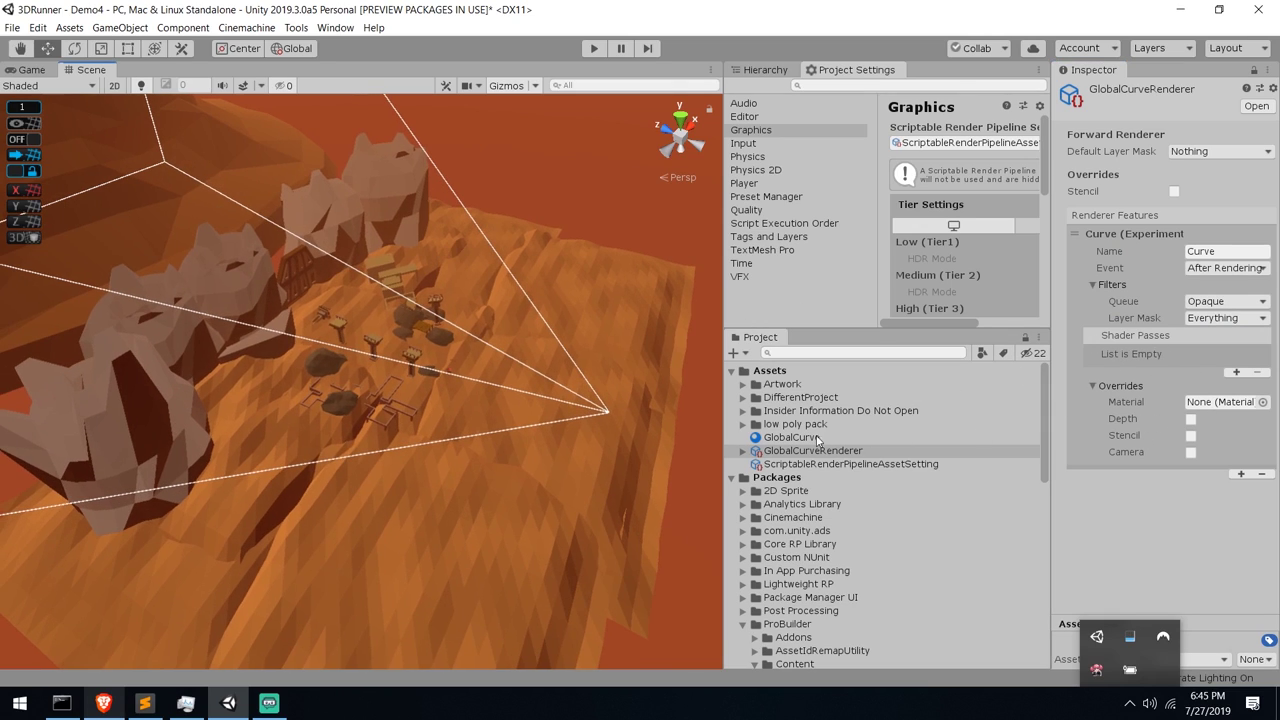
left_click_drag(806, 437, 1200, 404)
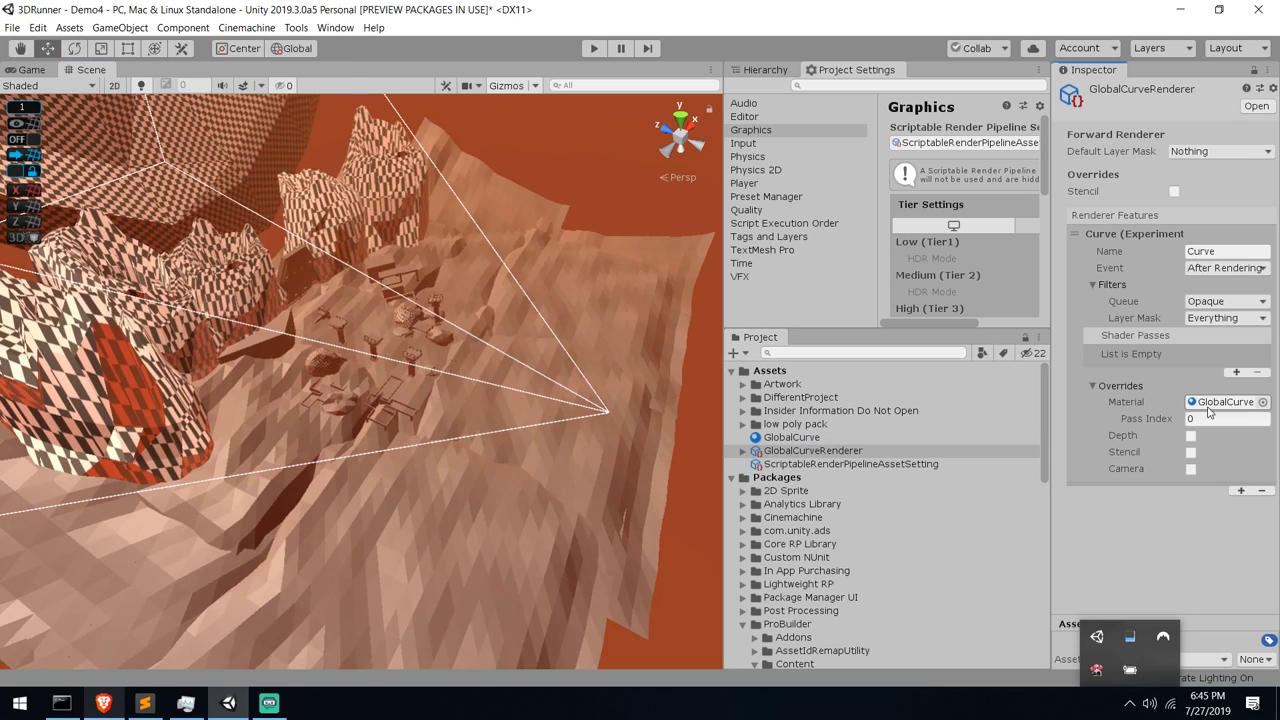
Examine how the GlobalCurve override affects the terrain, rocks and large background formation from several angles
right_click_drag(380, 290, 508, 344, "alt")
left_click_drag(508, 344, 387, 294, "alt")
scroll(382, 316, "up", 2)
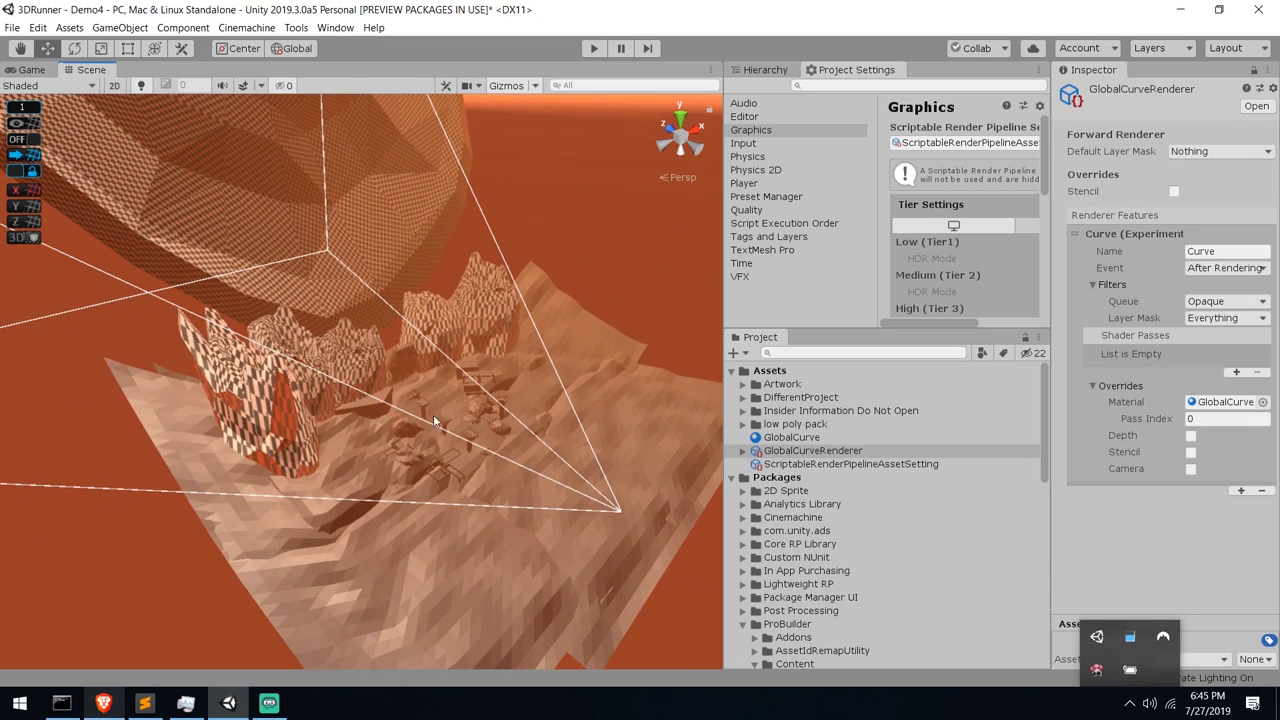
scroll(433, 406, "up", 2)
left_click_drag(604, 452, 570, 371, "alt")
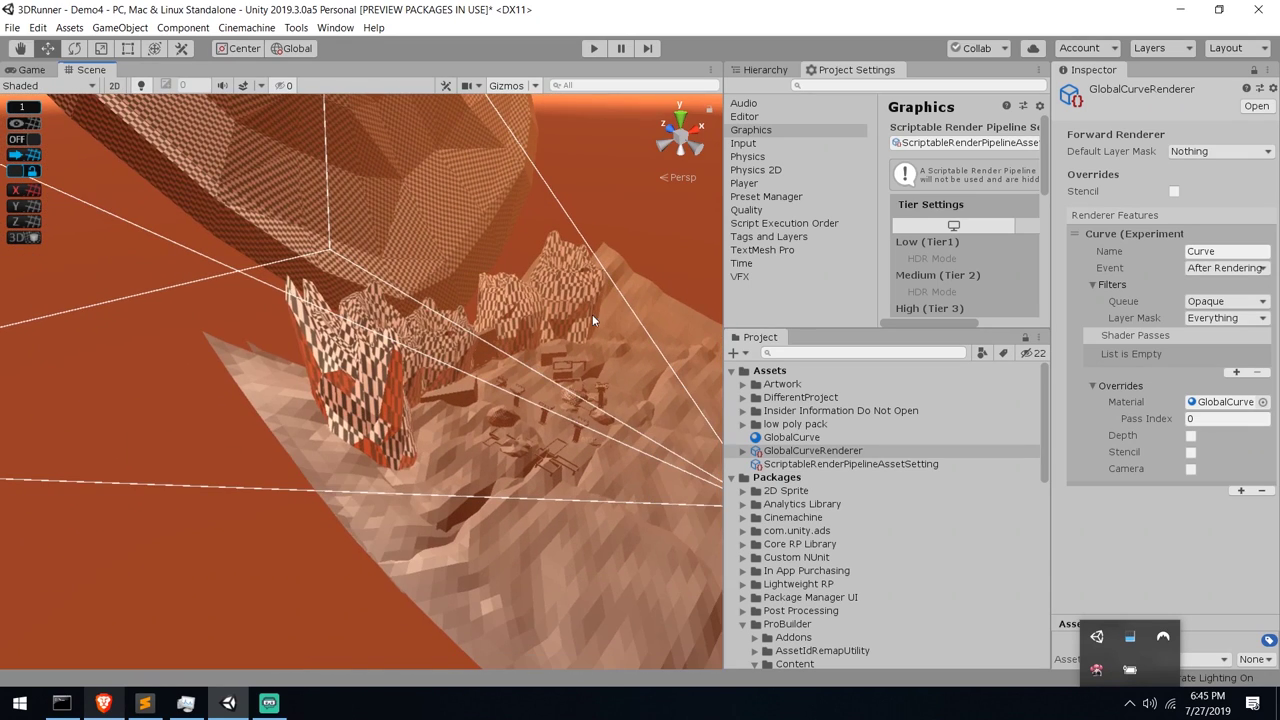
left_click_drag(592, 314, 507, 398, "alt")
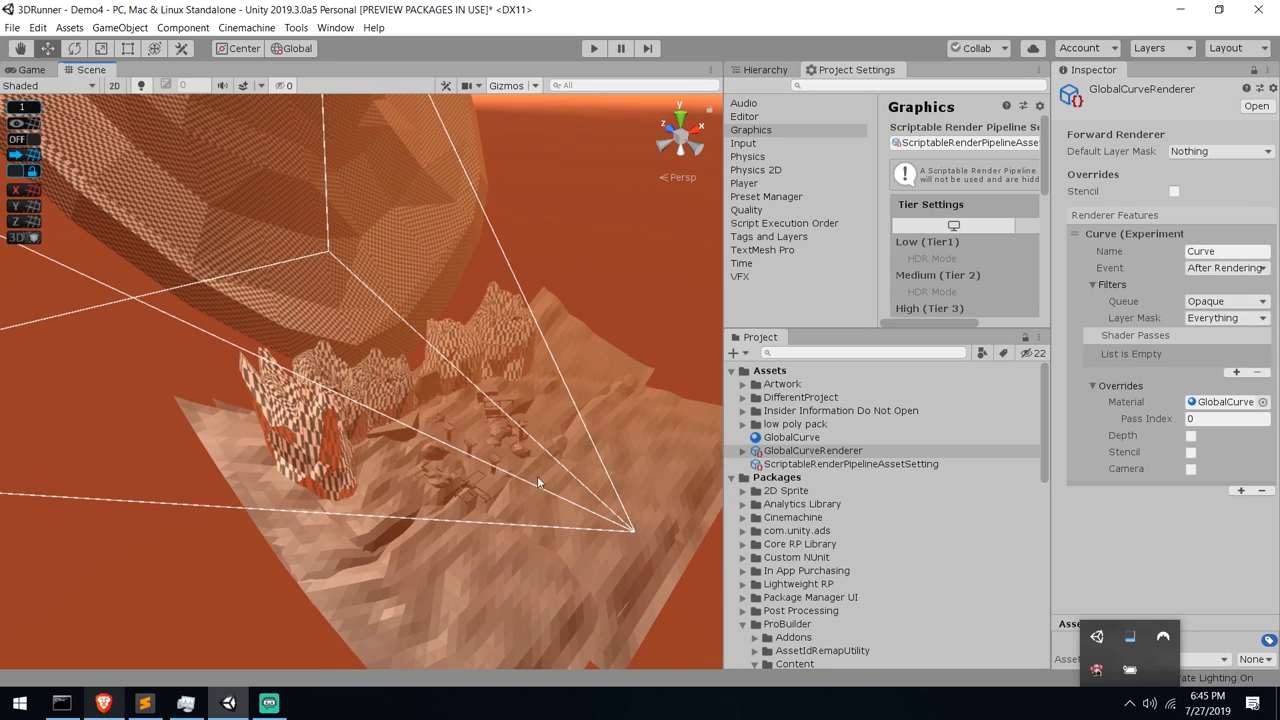
Set DistanceBeforeCurve of the GlobalCurve material to 123.24
left_click(840, 438)
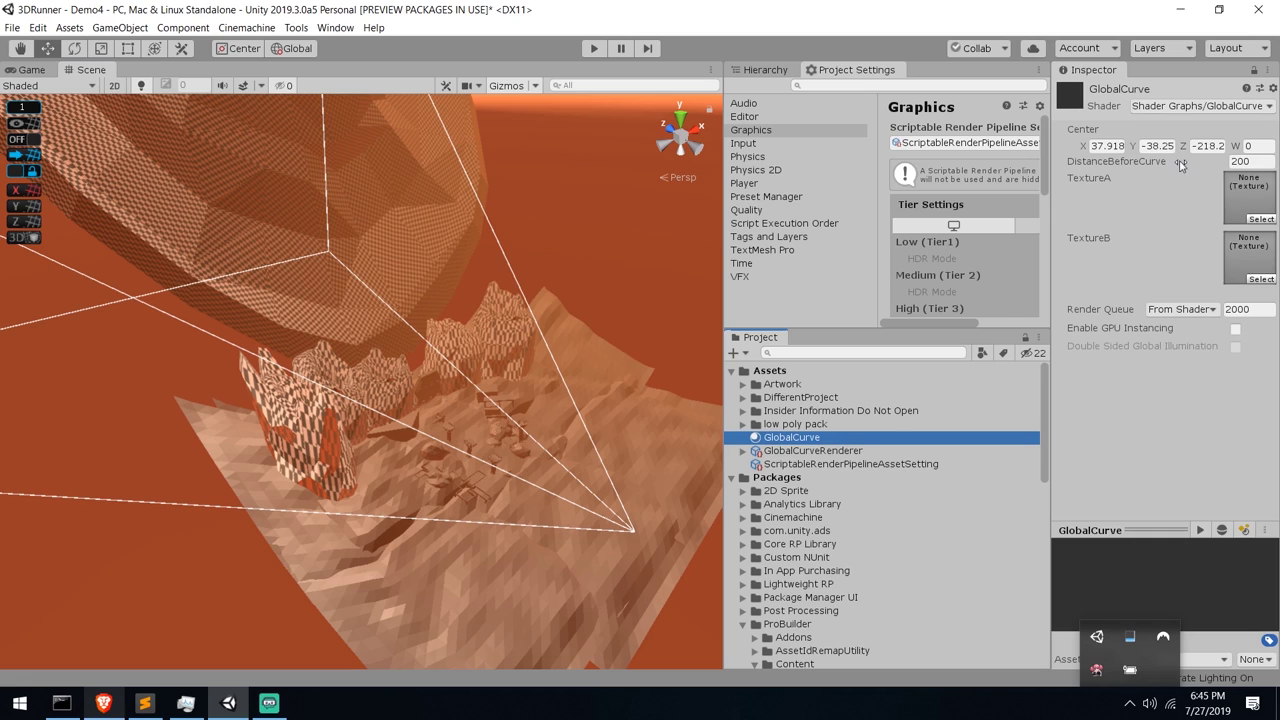
left_click(1122, 165)
left_click_drag(1122, 167, 648, 340)
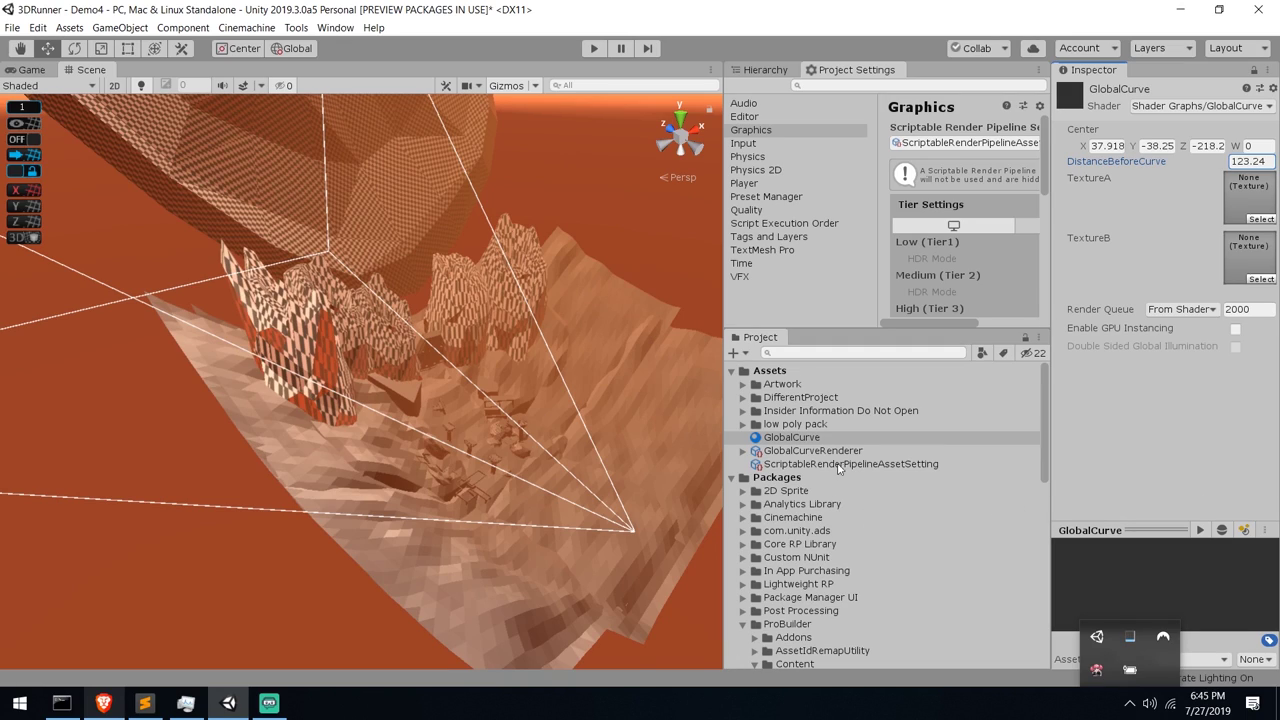
Inspect the more strongly curved terrain up close and show the Curve feature's override settings in GlobalCurveRenderer
left_click(812, 451)
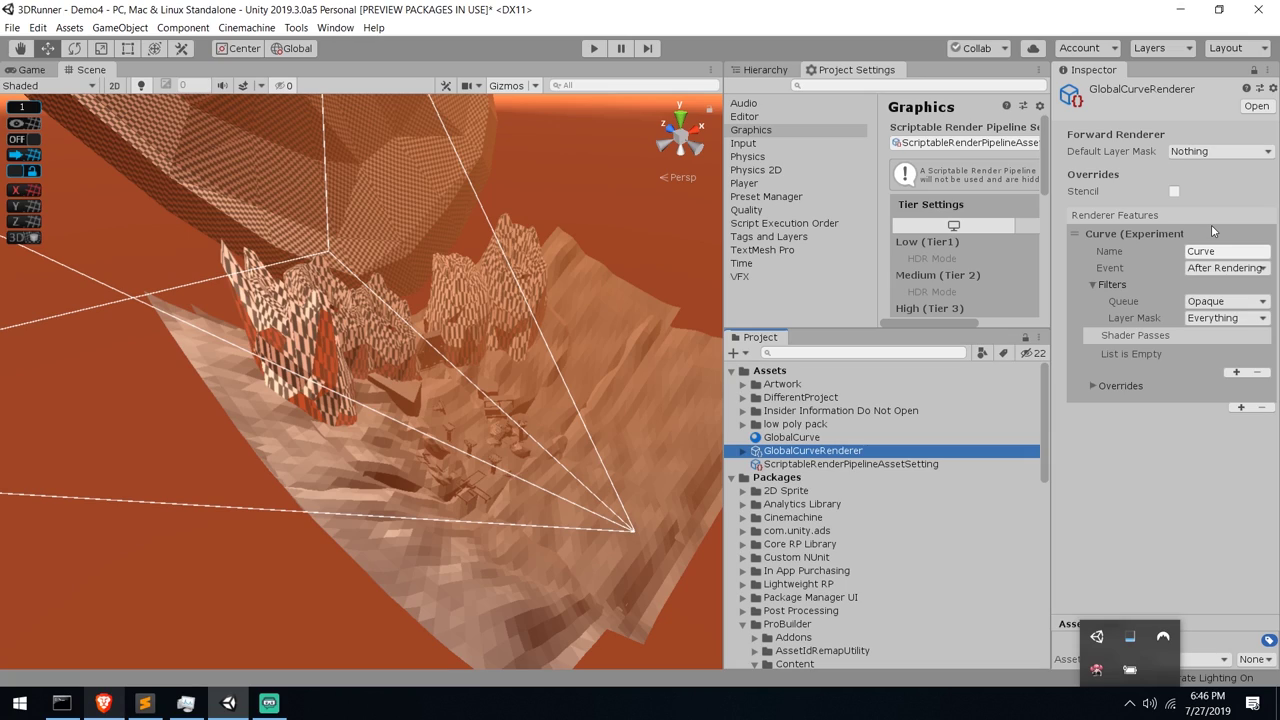
middle_click_drag(618, 340, 540, 373)
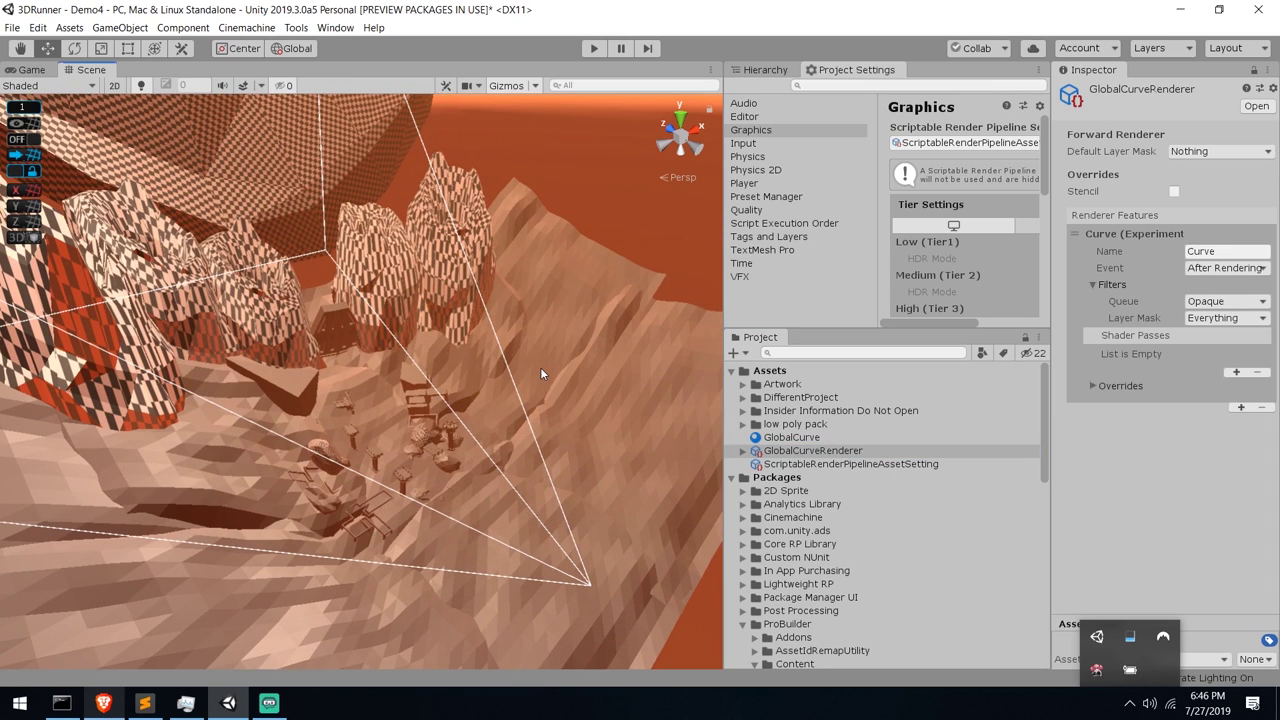
scroll(540, 367, "up", 5)
mouse_move(524, 378)
left_mouse_down("alt")
mouse_move(494, 347)
mouse_move(528, 366)
left_mouse_up("alt")
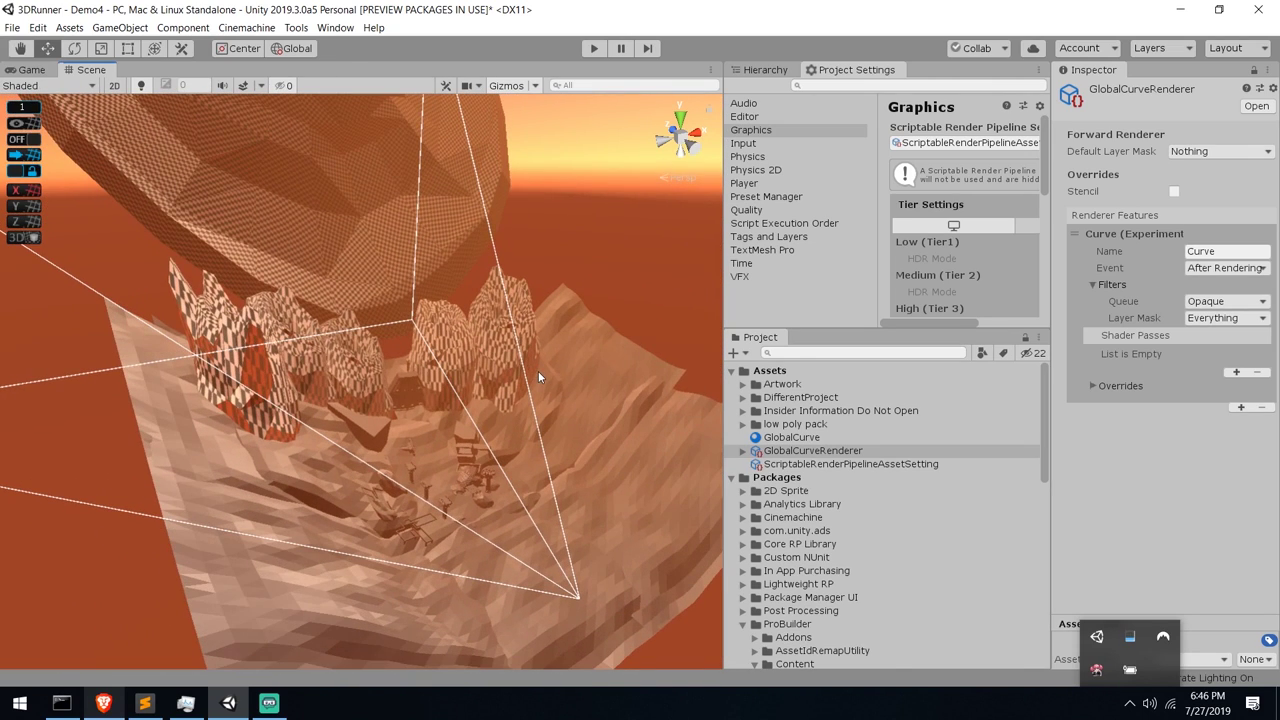
left_click(1093, 384)
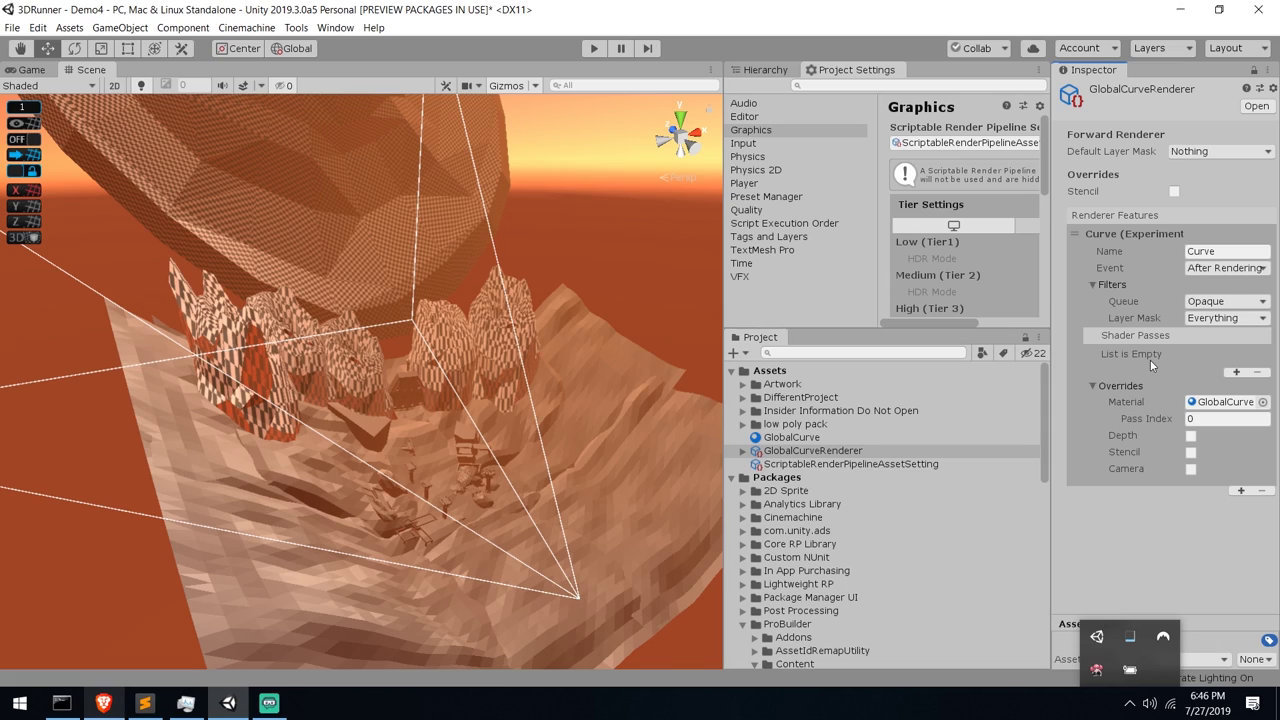
Try adding an unnamed shader pass to the Curve feature's filters, and remove it again
left_click(1236, 371)
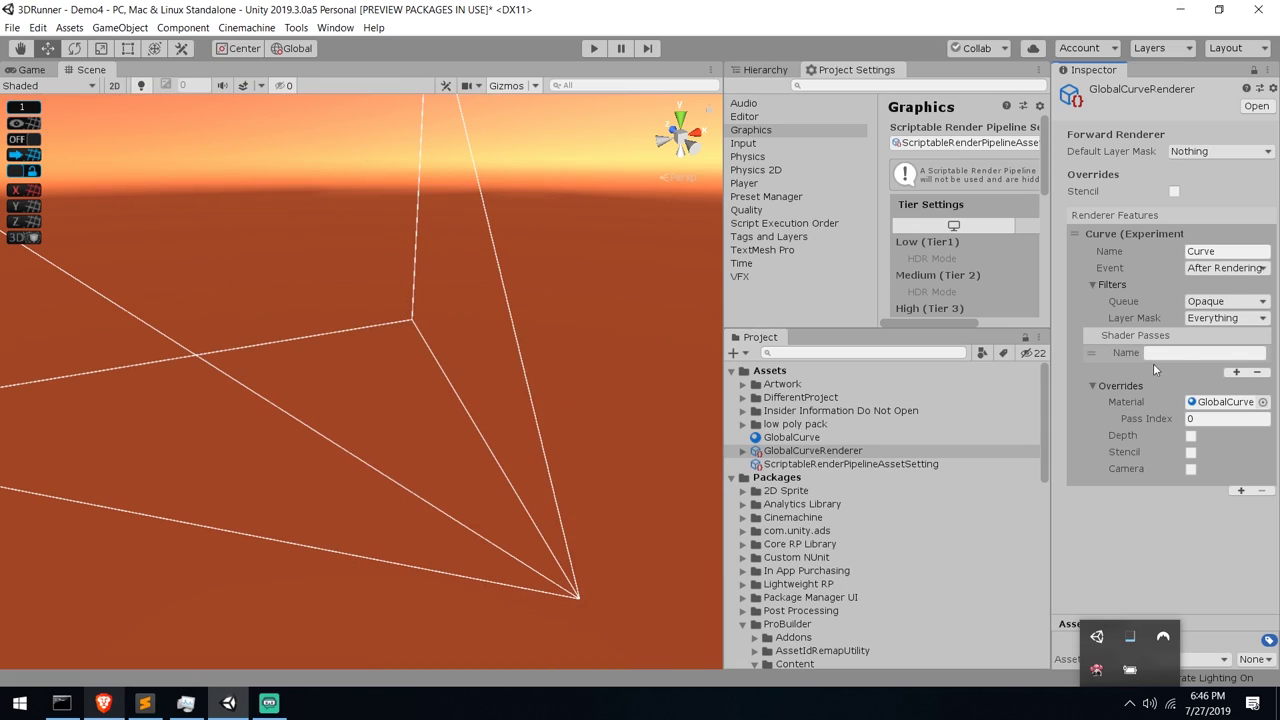
left_click(1205, 353)
left_click(1257, 371)
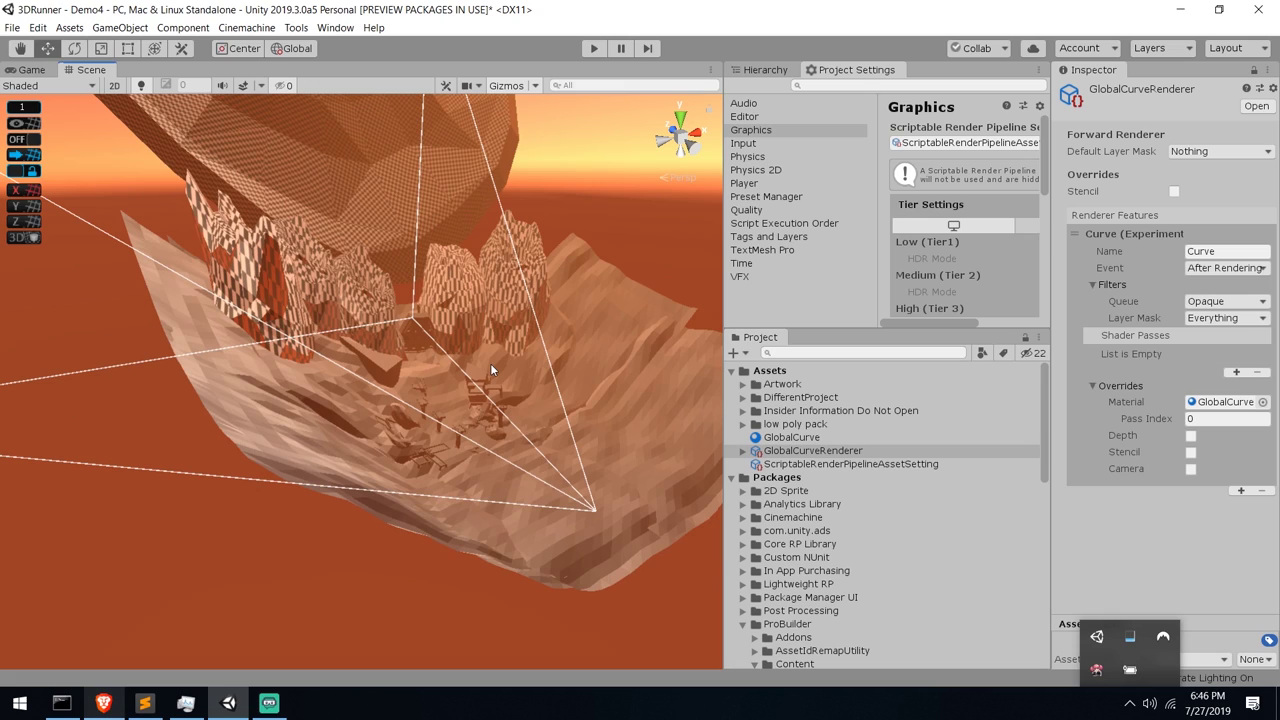
left_click_drag(490, 368, 540, 311, "alt")
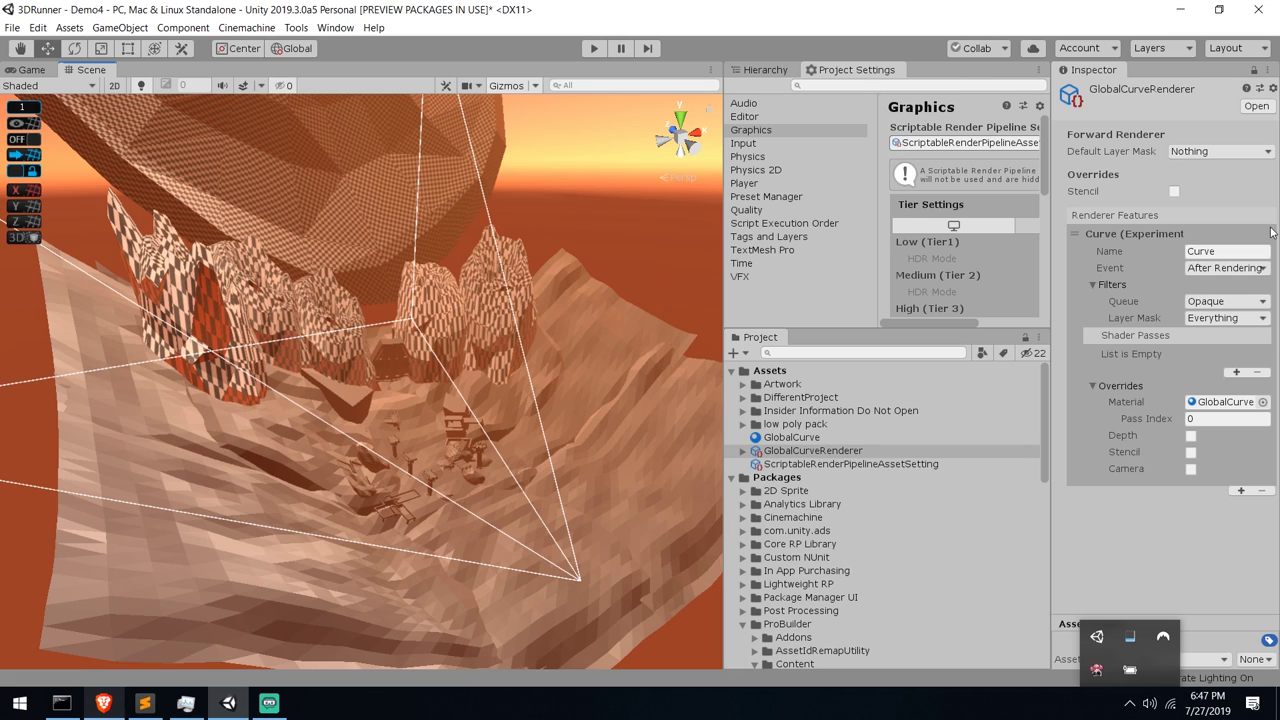
Switch to the browser and play the video "Introduction to the Lightweight Render Pipeline - Unity at GDC 2019" in full screen
left_click(103, 703)
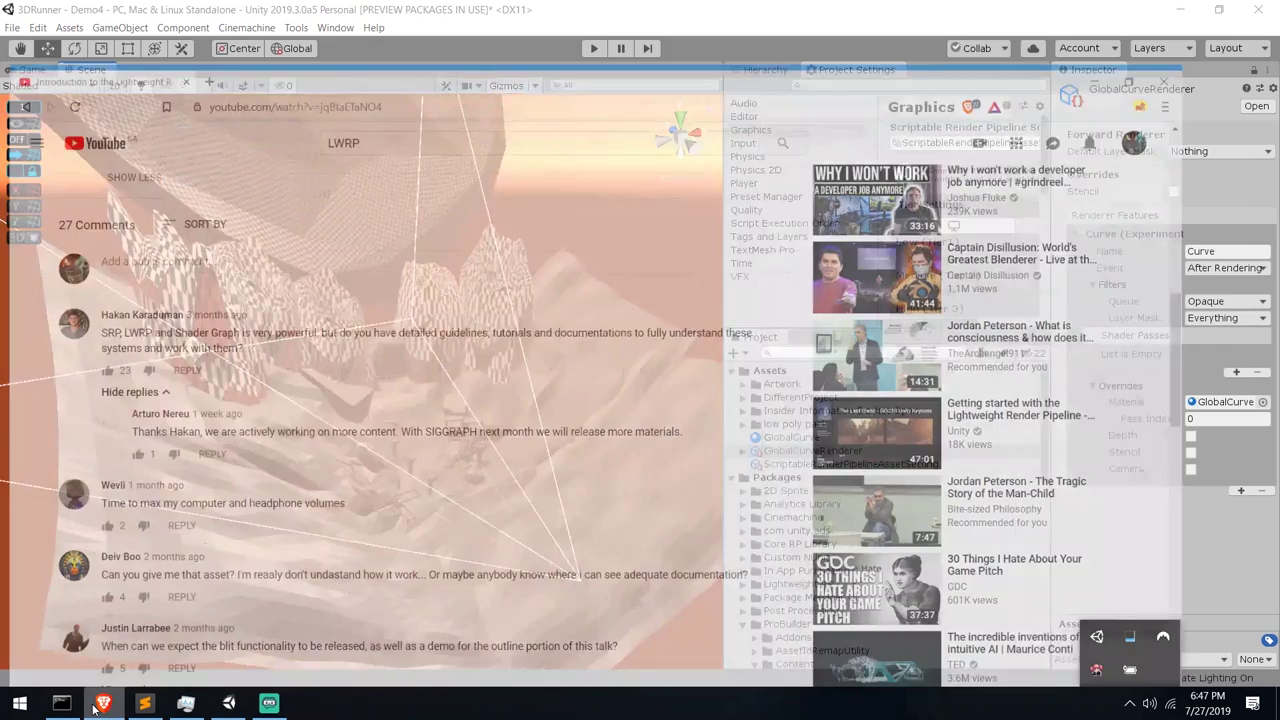
scroll(459, 386, "up", 10)
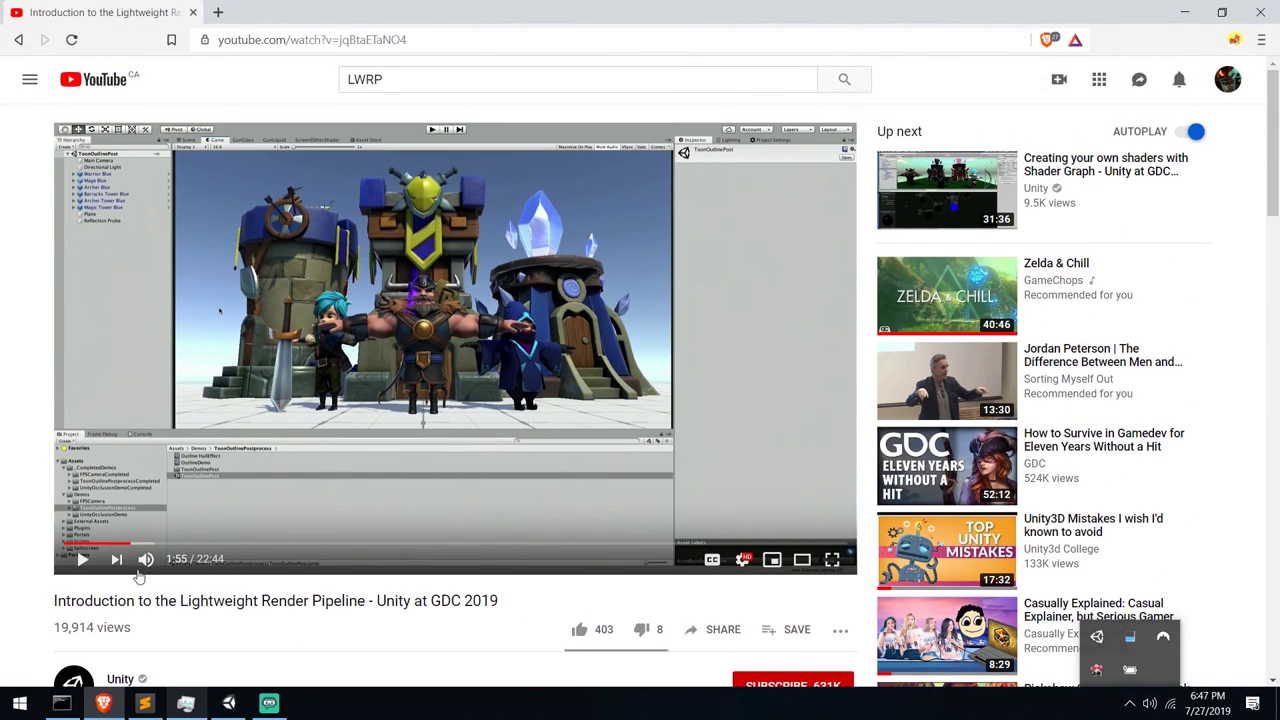
left_click(349, 469)
left_click(831, 559)
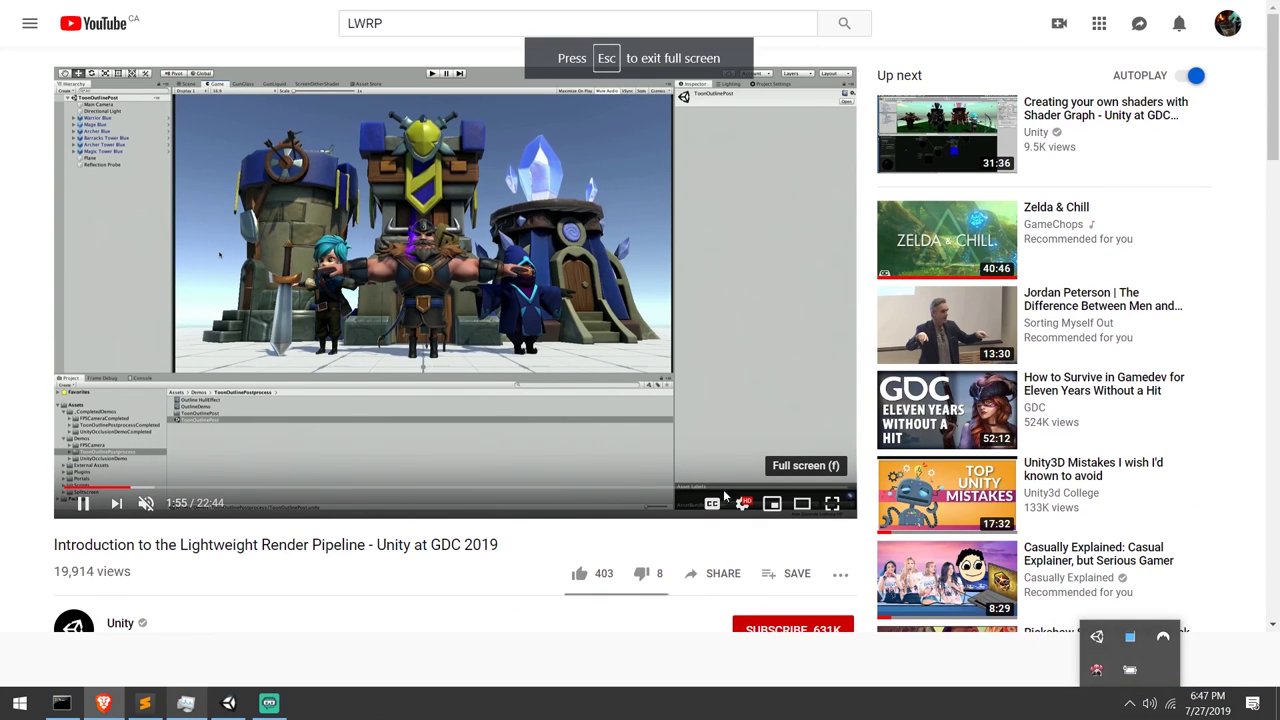
key("f")
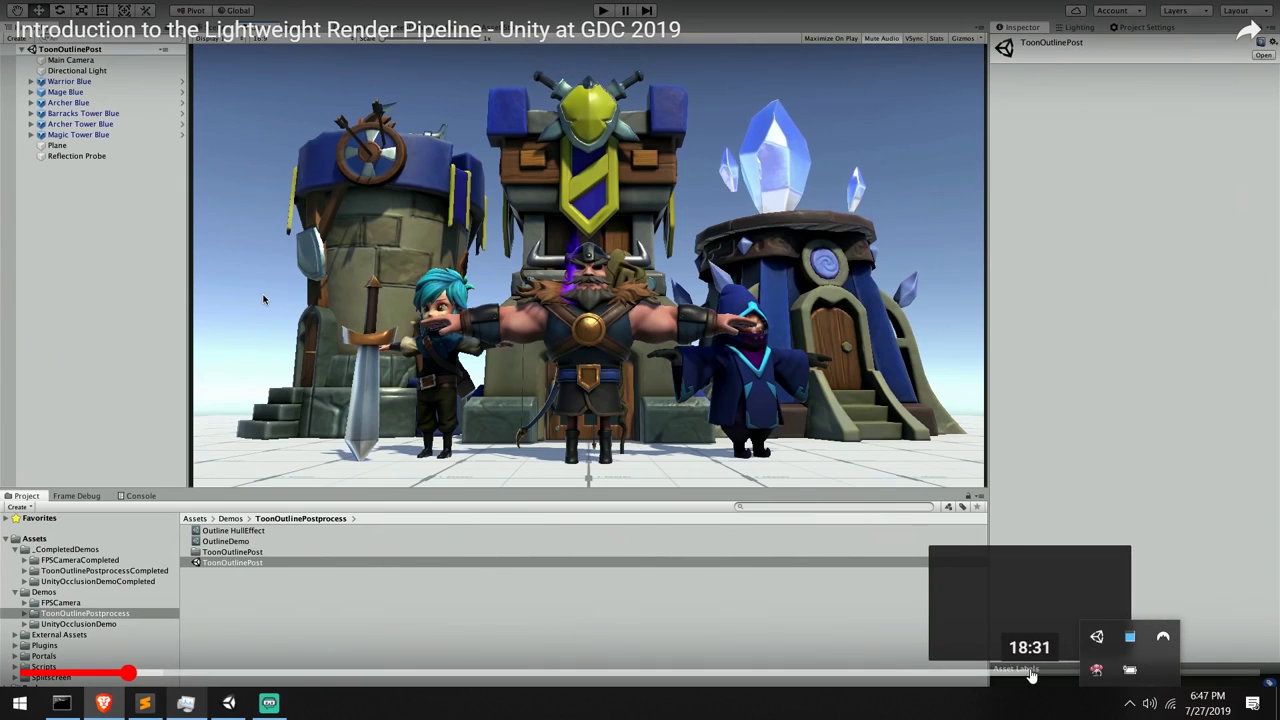
Examine the Dither and Character renderer features of the occlusion demo in the paused video, and leave full screen
left_click(1150, 704)
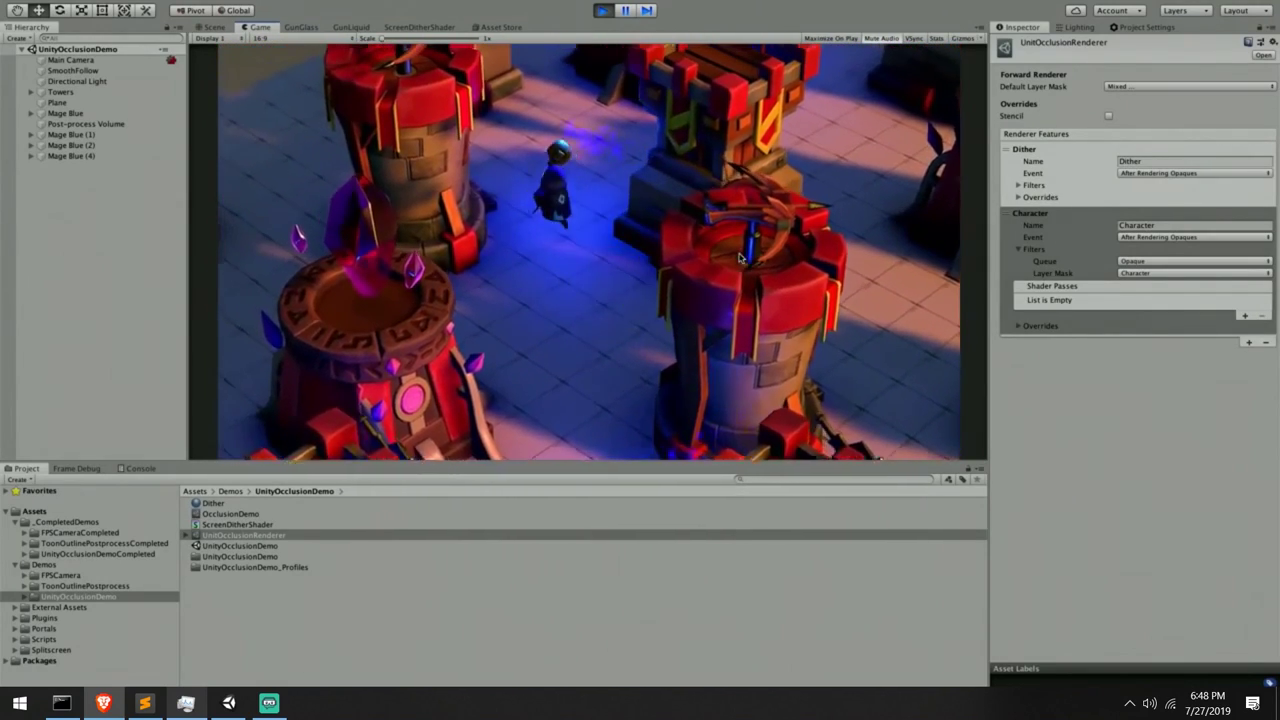
left_click(624, 11)
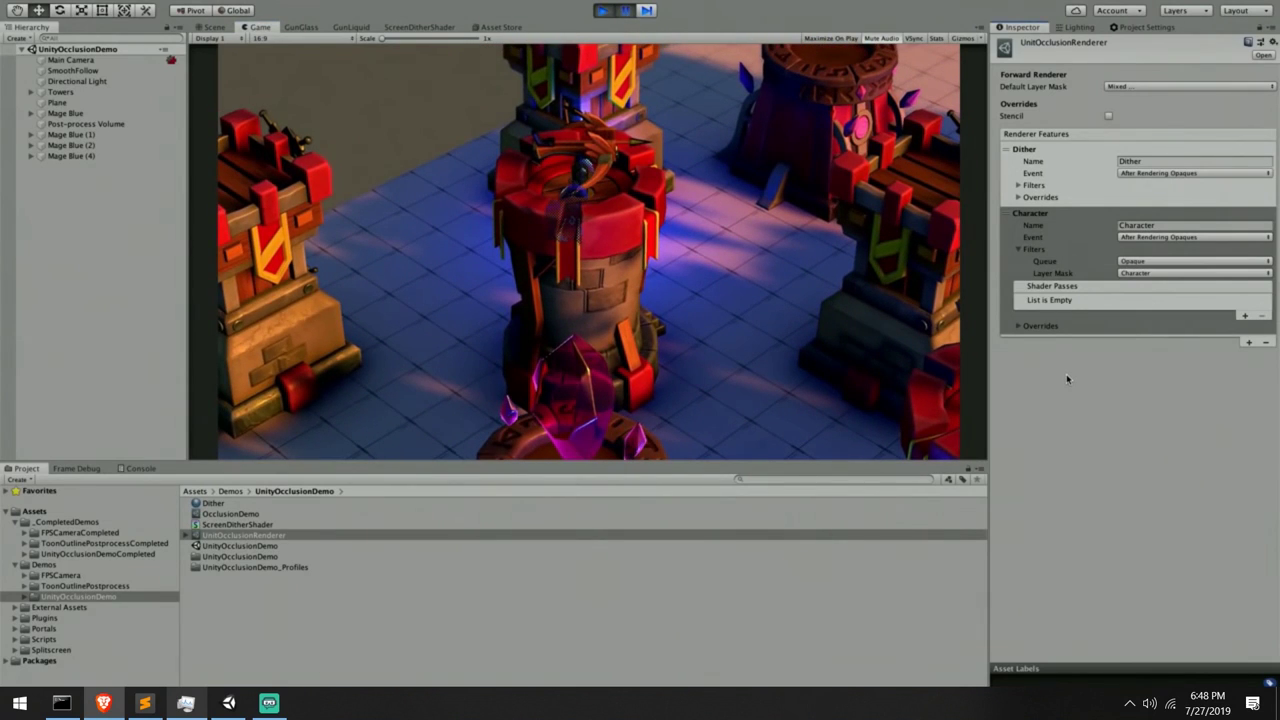
mouse_move(1132, 660)
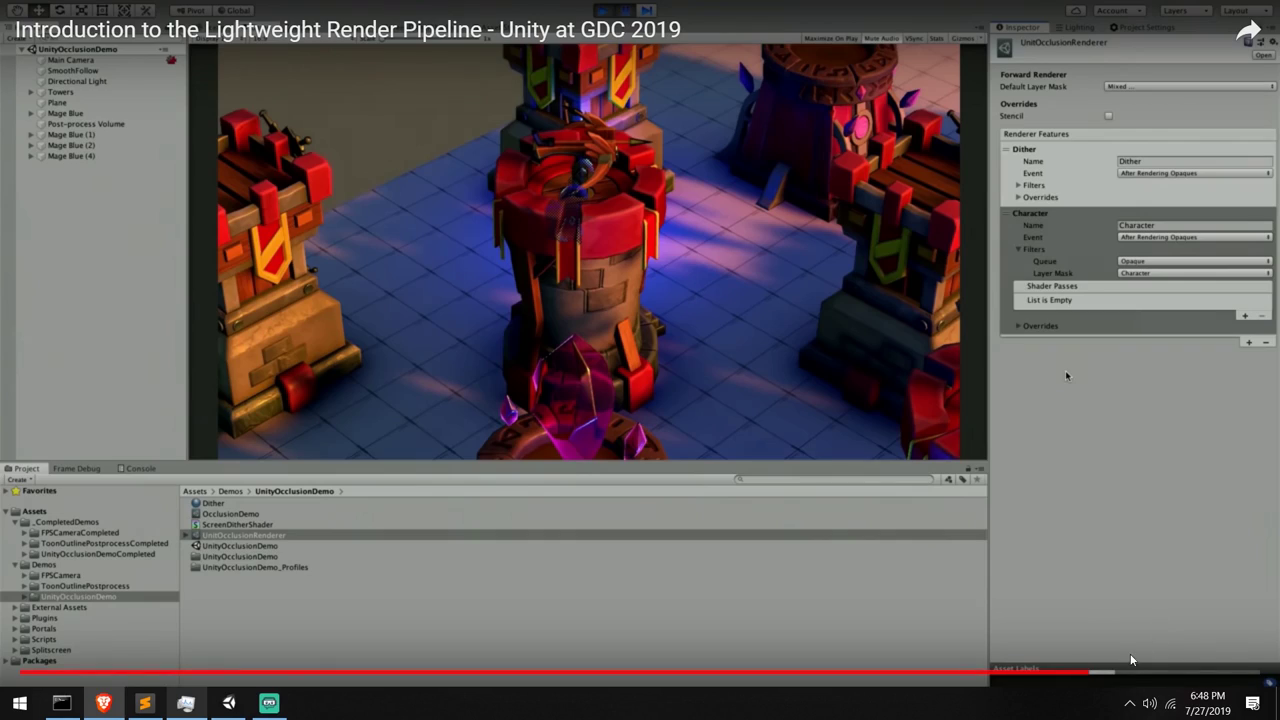
key("Escape")
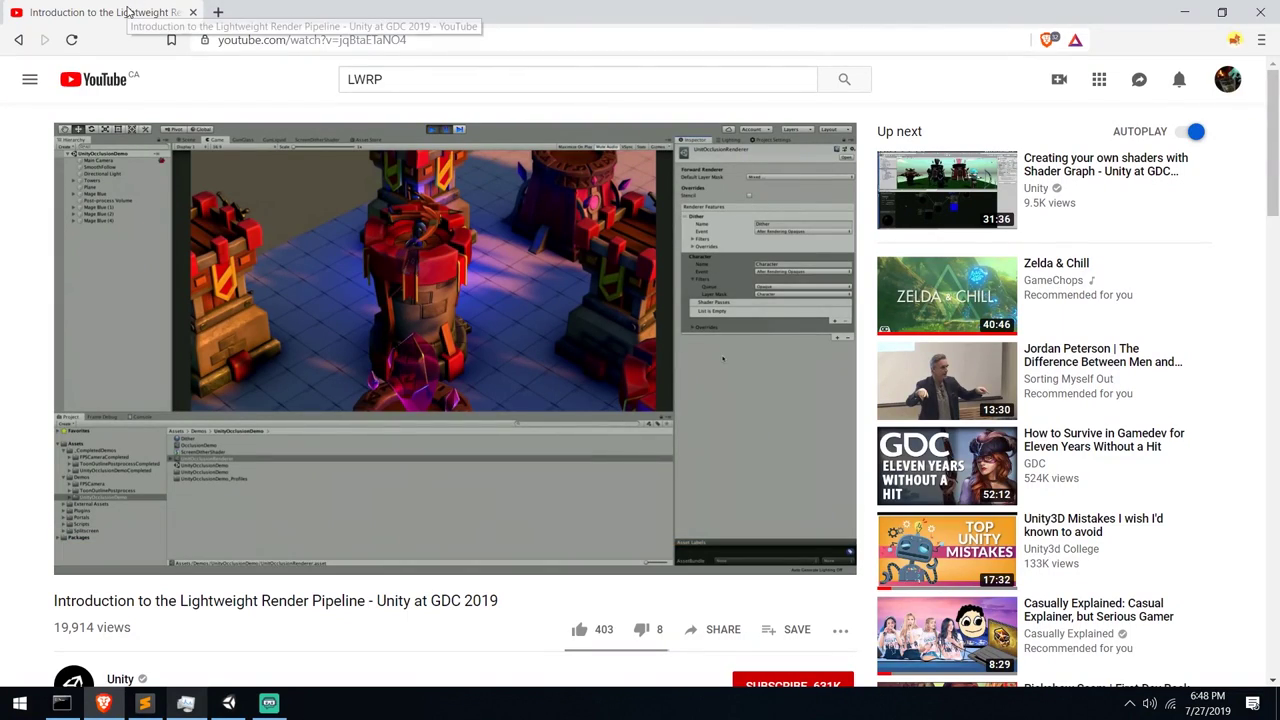
Switch back to Unity and open the GlobalCurve shader graph from the DifferentProject/Render/Shader folder
key("alt+Tab")
middle_click_drag(573, 357, 474, 332)
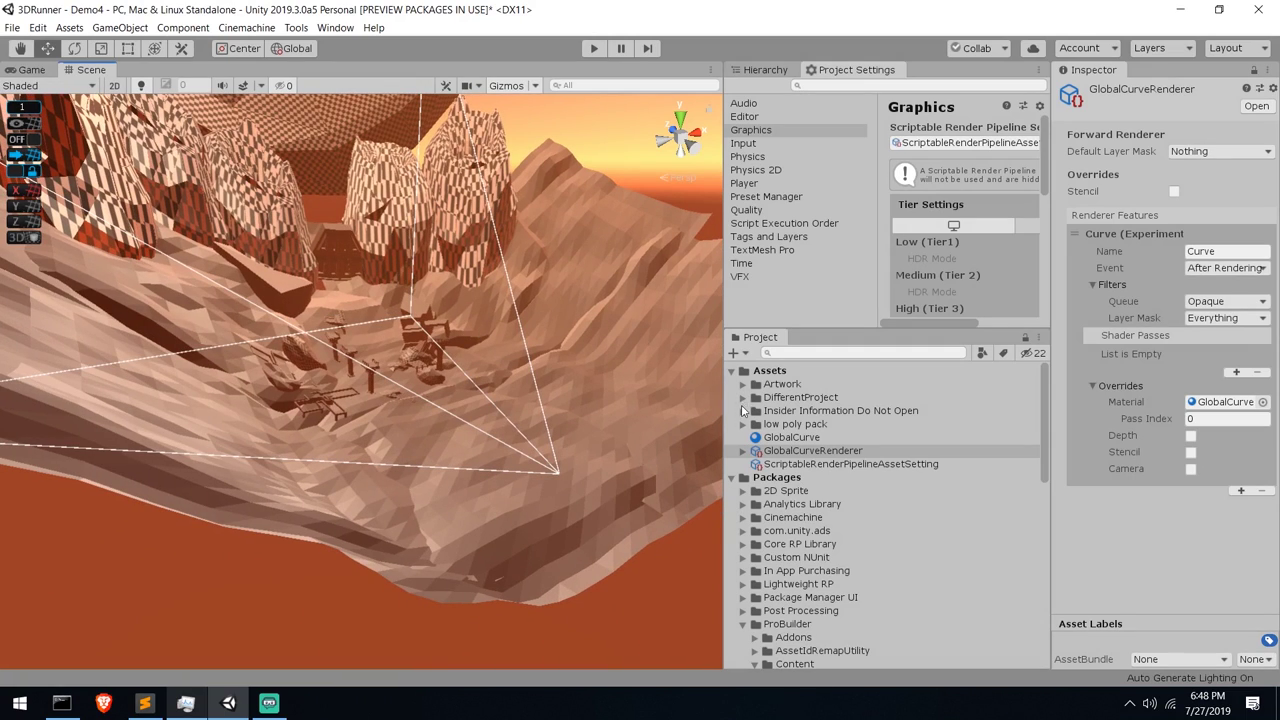
left_click(743, 398)
left_click(767, 465)
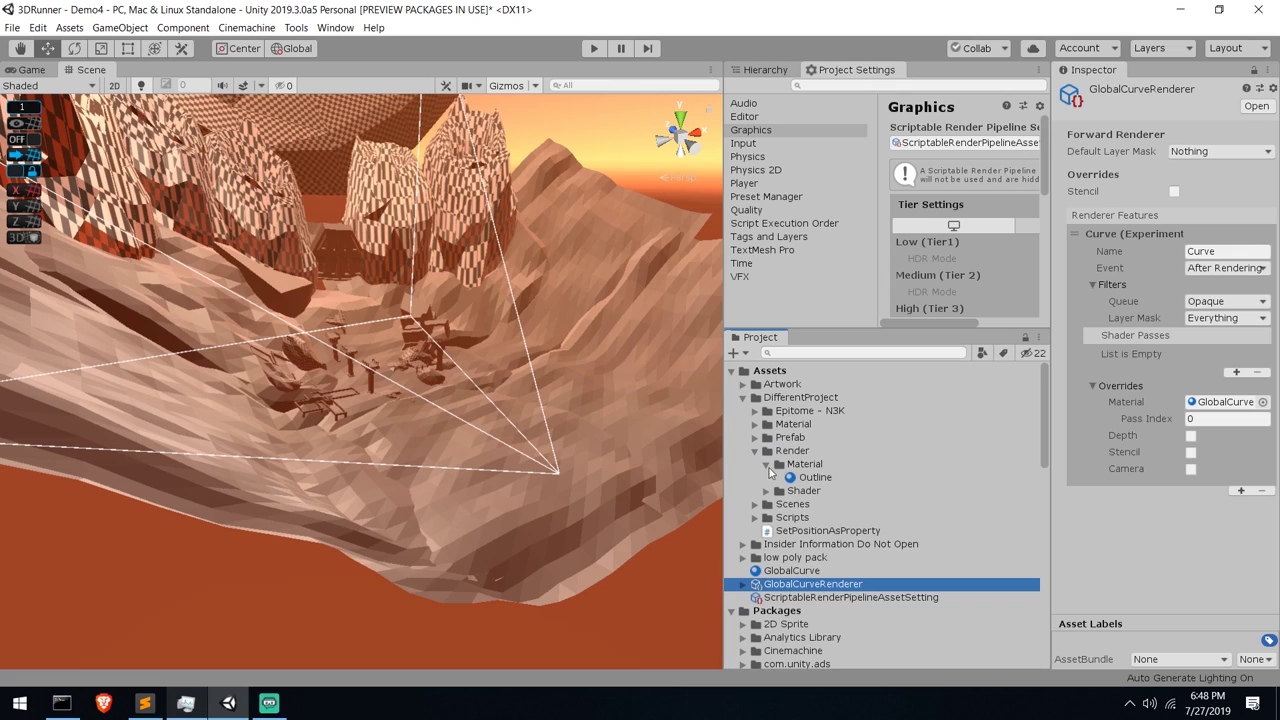
left_click(772, 466)
left_click(766, 491)
left_click(767, 464)
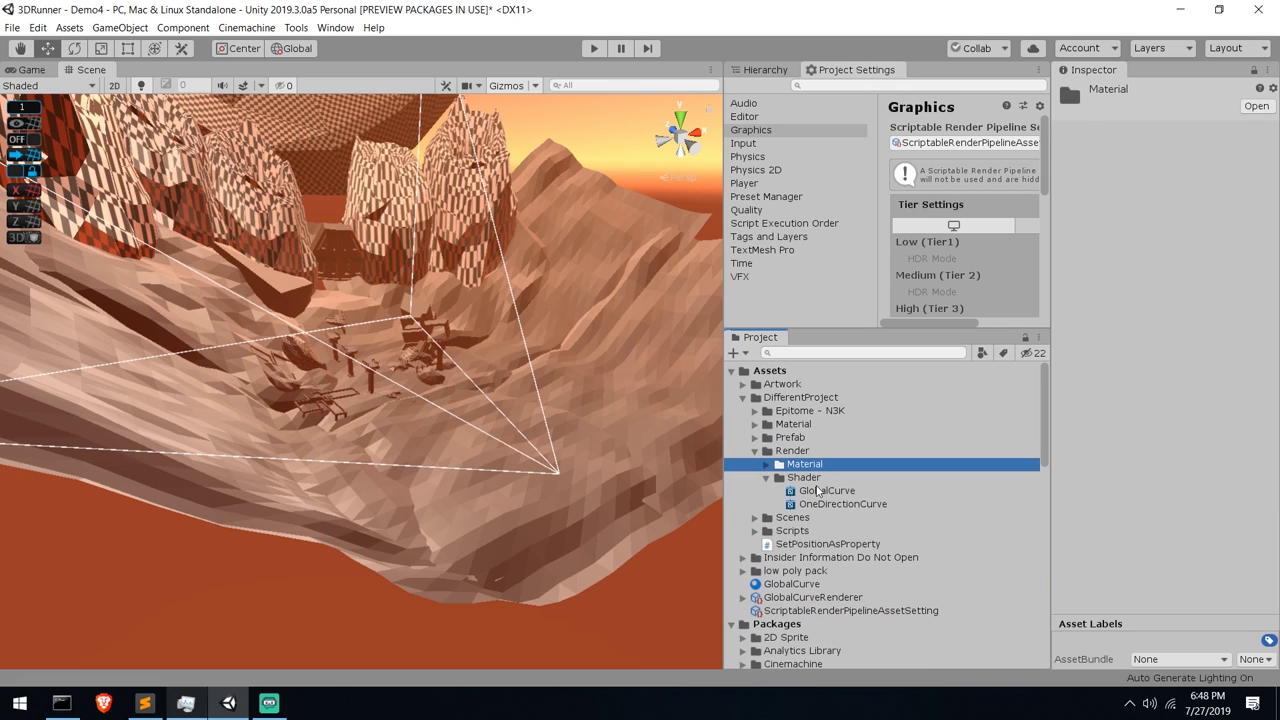
left_click(828, 492)
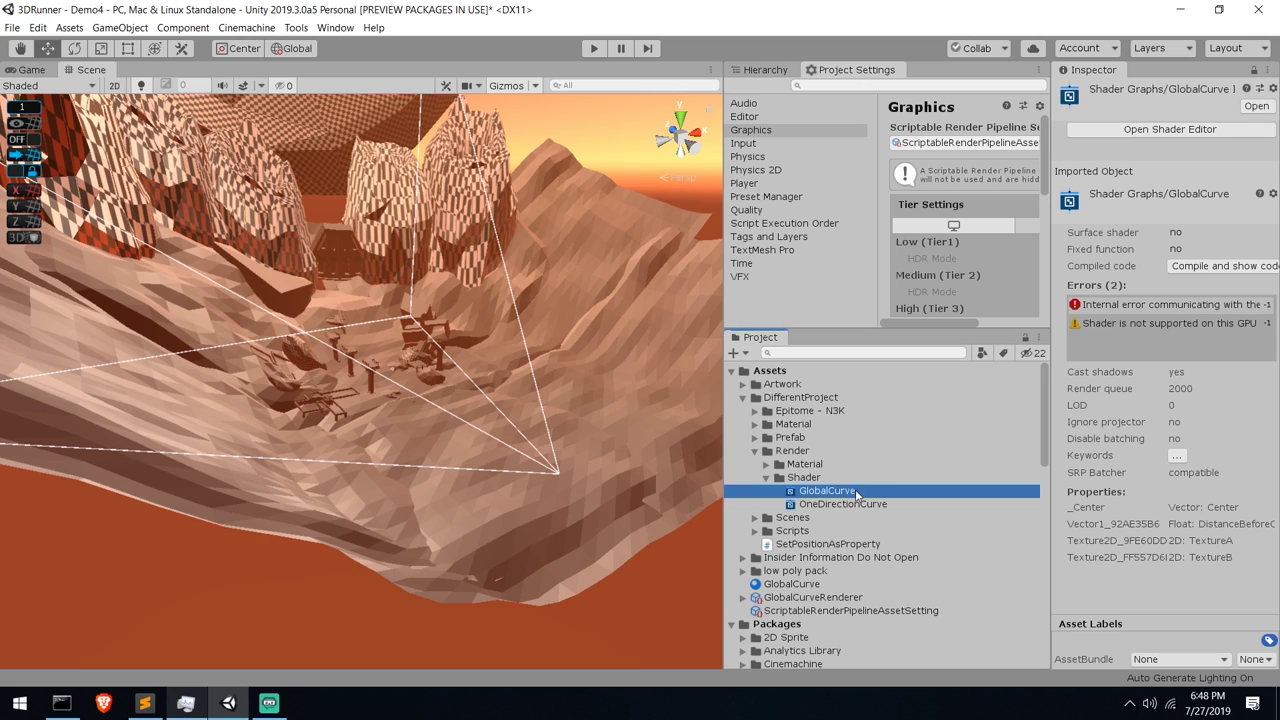
double_click(881, 492)
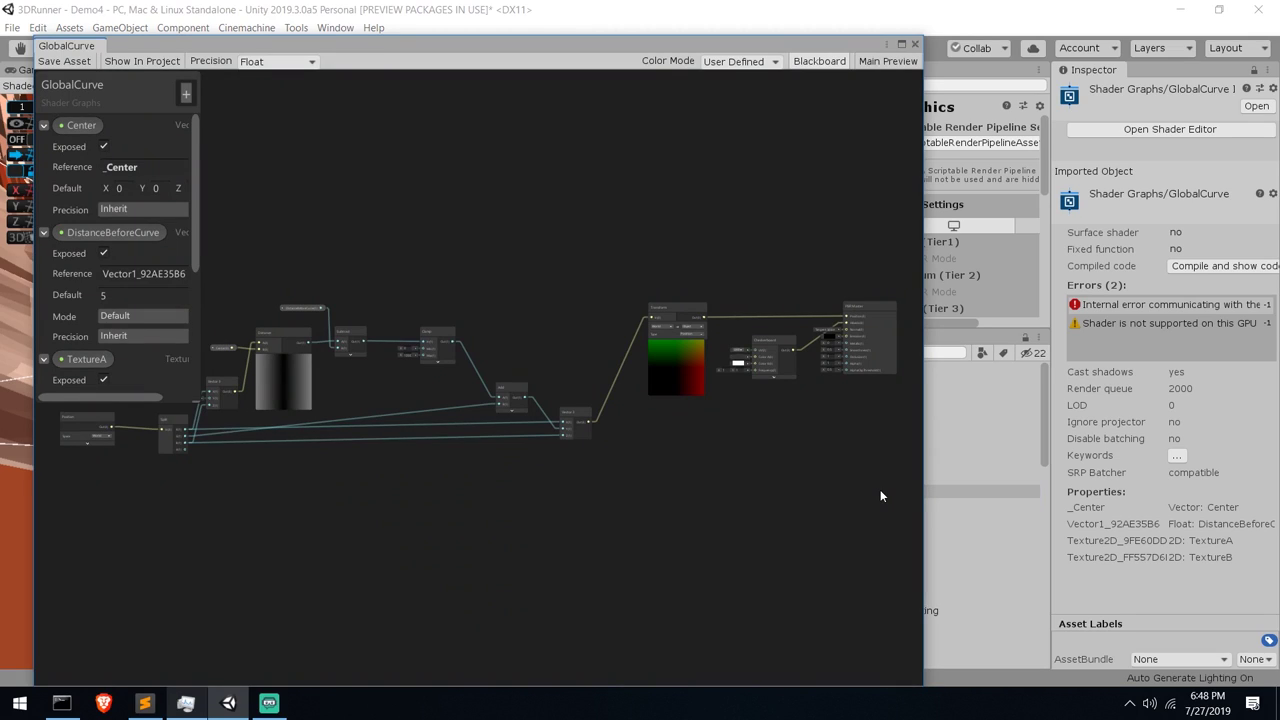
Hide the Blackboard and maximize the GlobalCurve graph window
left_click_drag(556, 50, 752, 27)
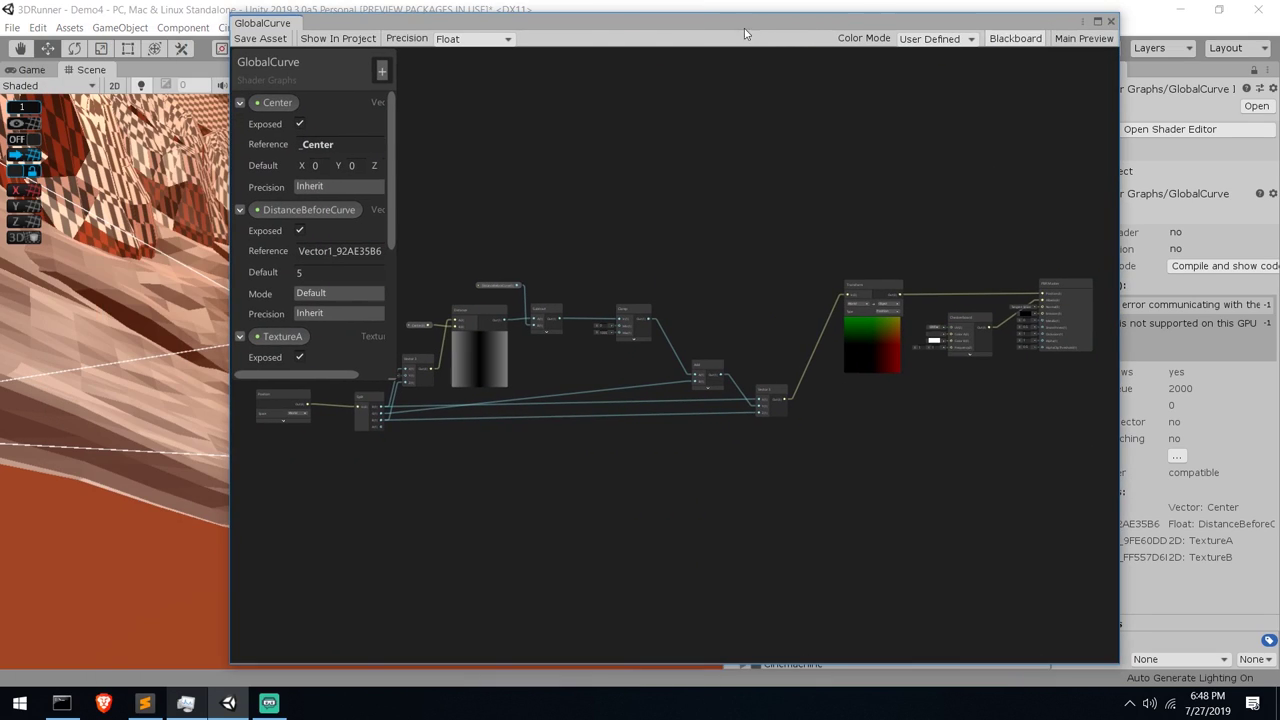
left_click(1015, 38)
left_click(1097, 21)
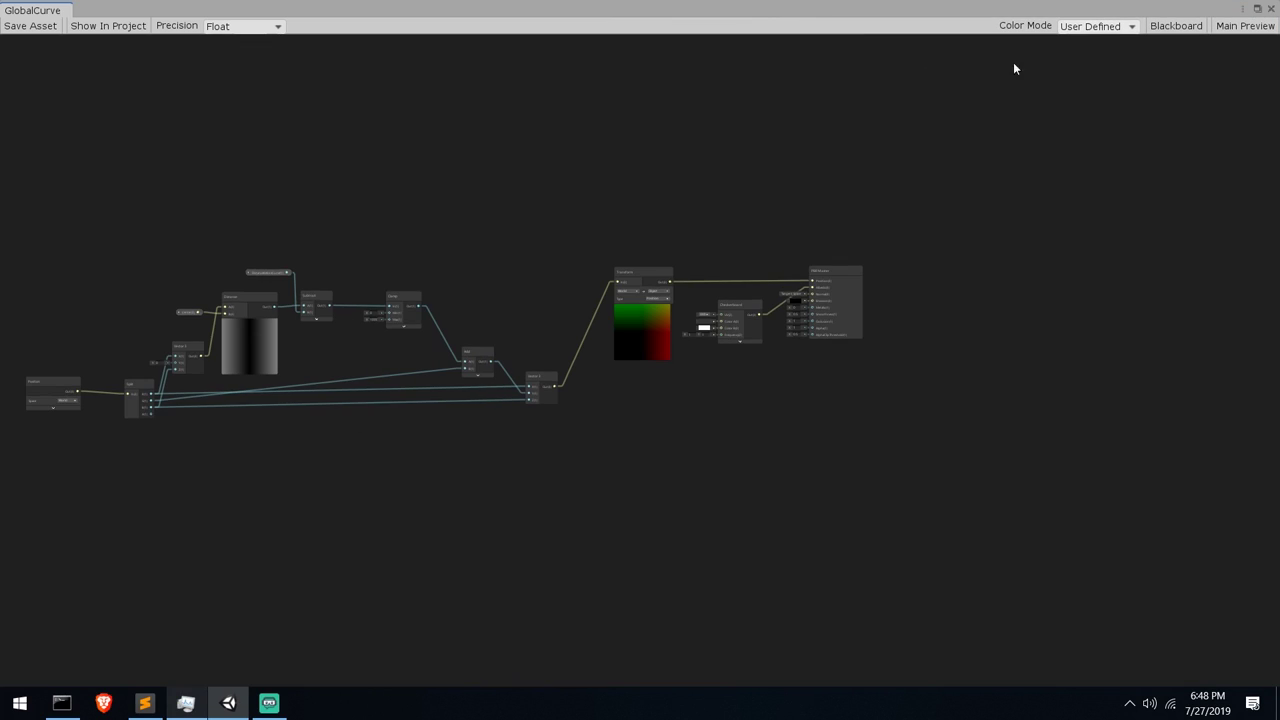
Tidy the graph by moving Split closer to the Position node and placing DistanceBeforeCurve below a more widely spaced Subtract node
scroll(611, 171, "up", 6)
left_click(492, 313)
left_click_drag(492, 318, 548, 324)
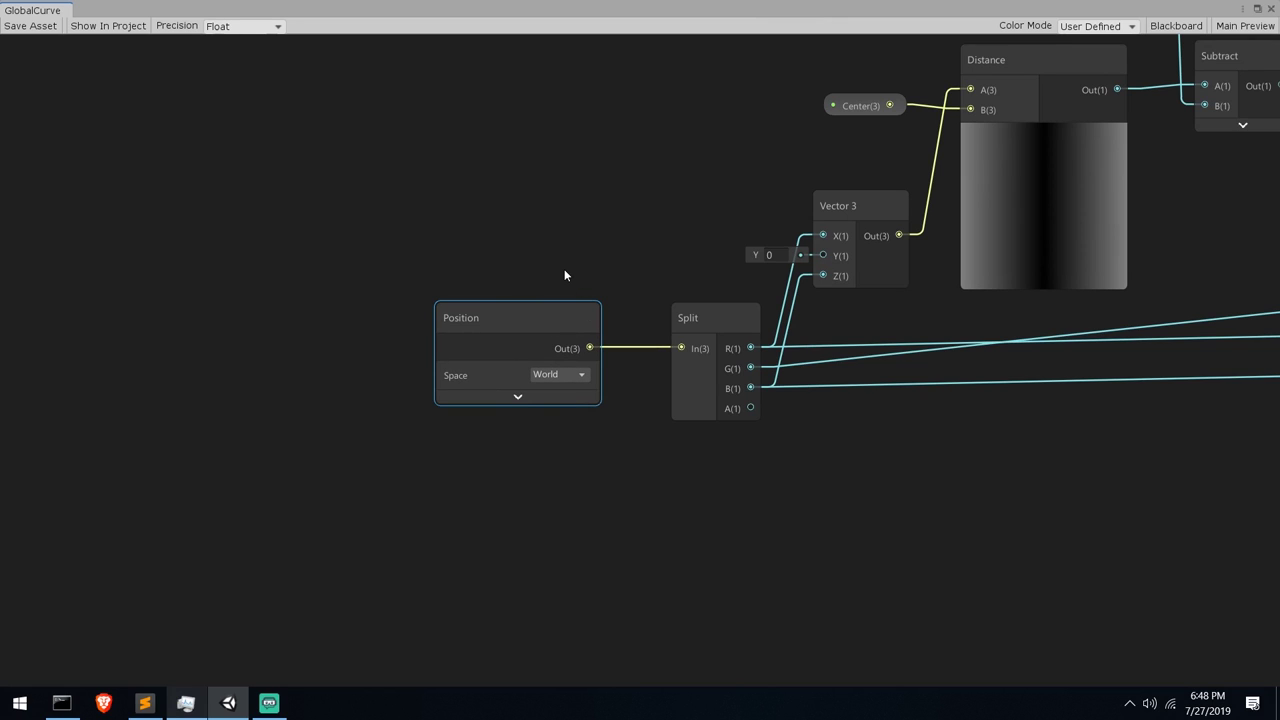
middle_click_drag(660, 251, 528, 229)
left_click_drag(578, 303, 545, 302)
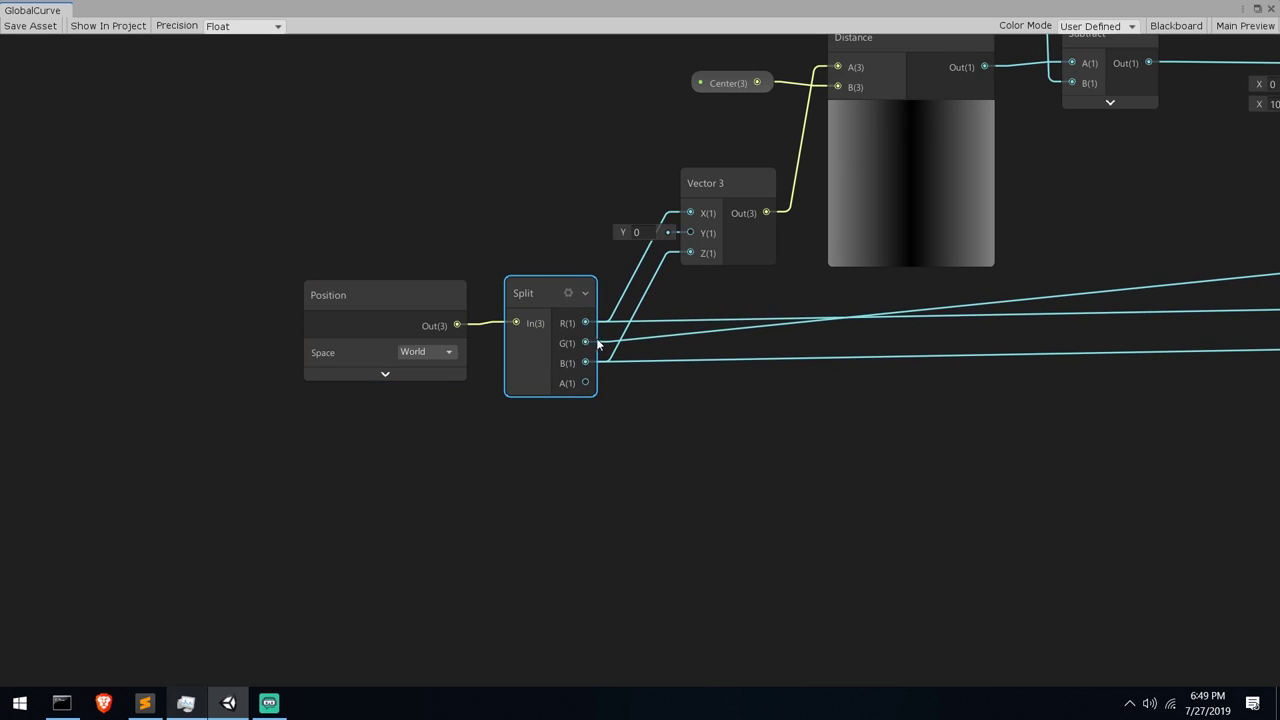
middle_click_drag(732, 248, 680, 142)
left_click_drag(680, 142, 691, 99)
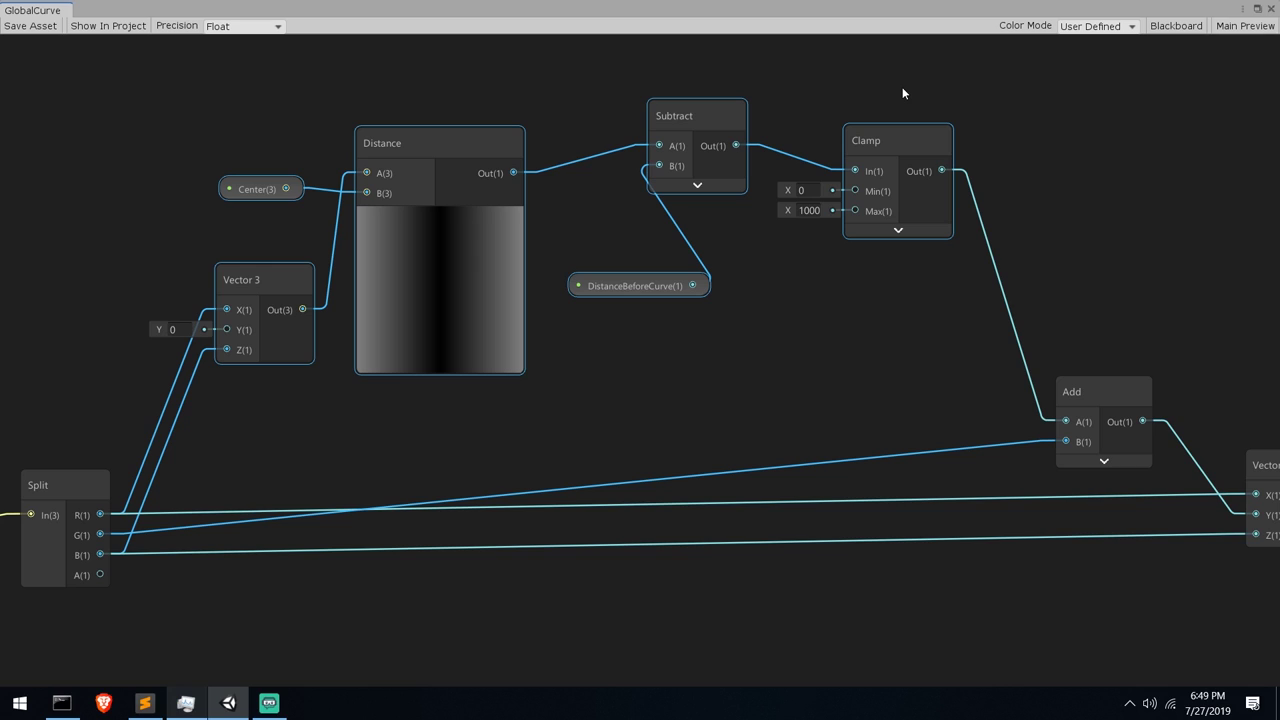
Examine the Distance, Subtract, Clamp and Add nodes and their connections between Split and the final Vector 3 node
left_click(689, 340)
left_click_drag(221, 397, 776, 386)
left_click_drag(557, 390, 541, 398)
left_click_drag(830, 82, 934, 265)
left_click_drag(508, 413, 843, 430)
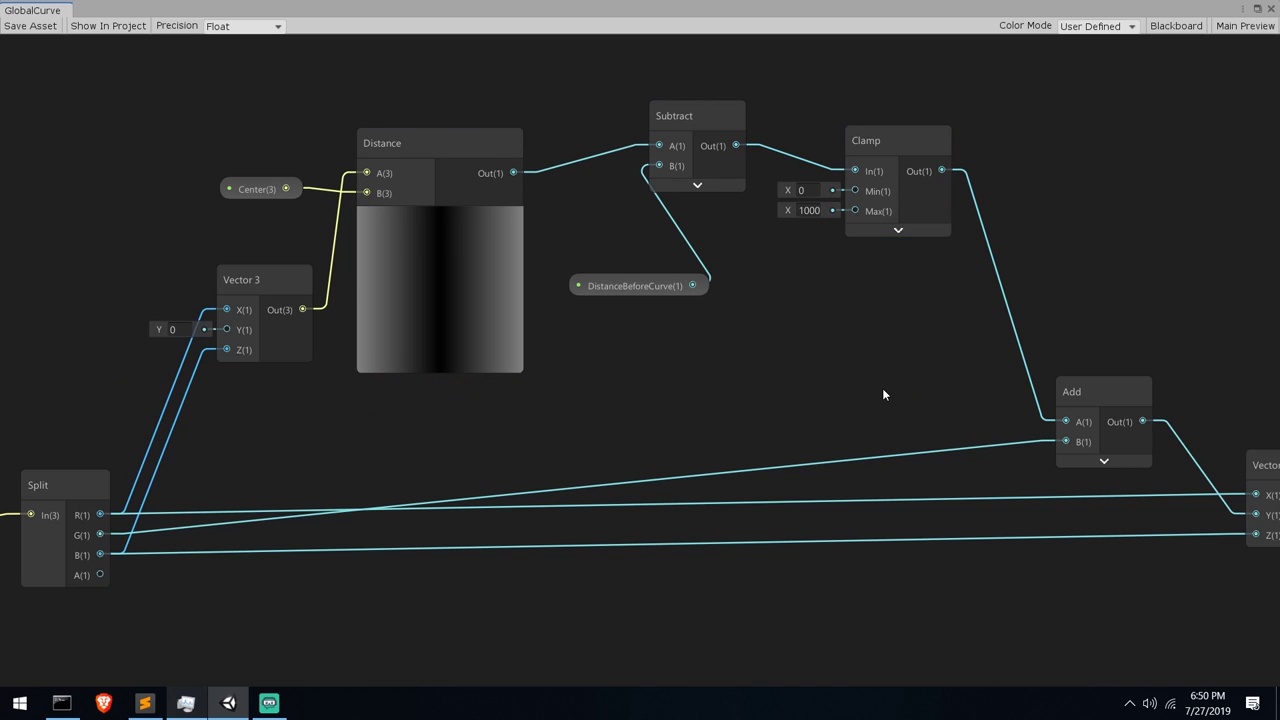
scroll(1120, 338, "down", 3)
left_click(1099, 366)
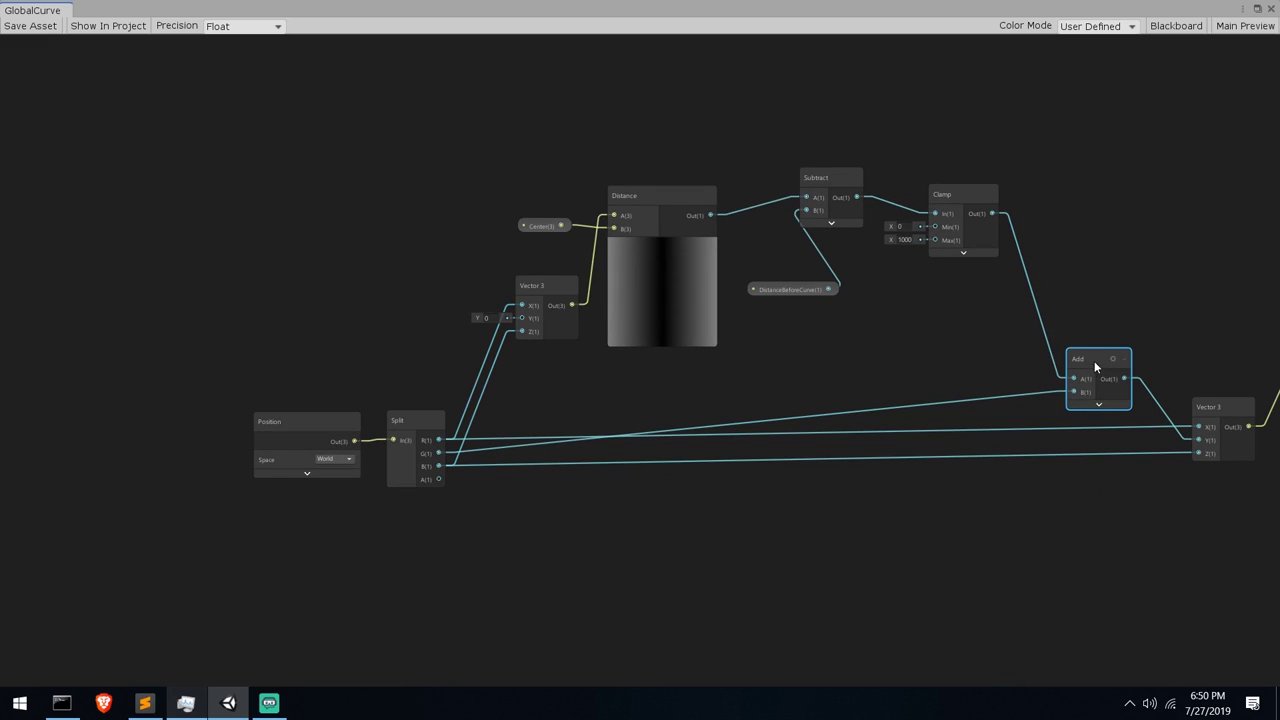
left_click(534, 443)
scroll(534, 443, "up", 1)
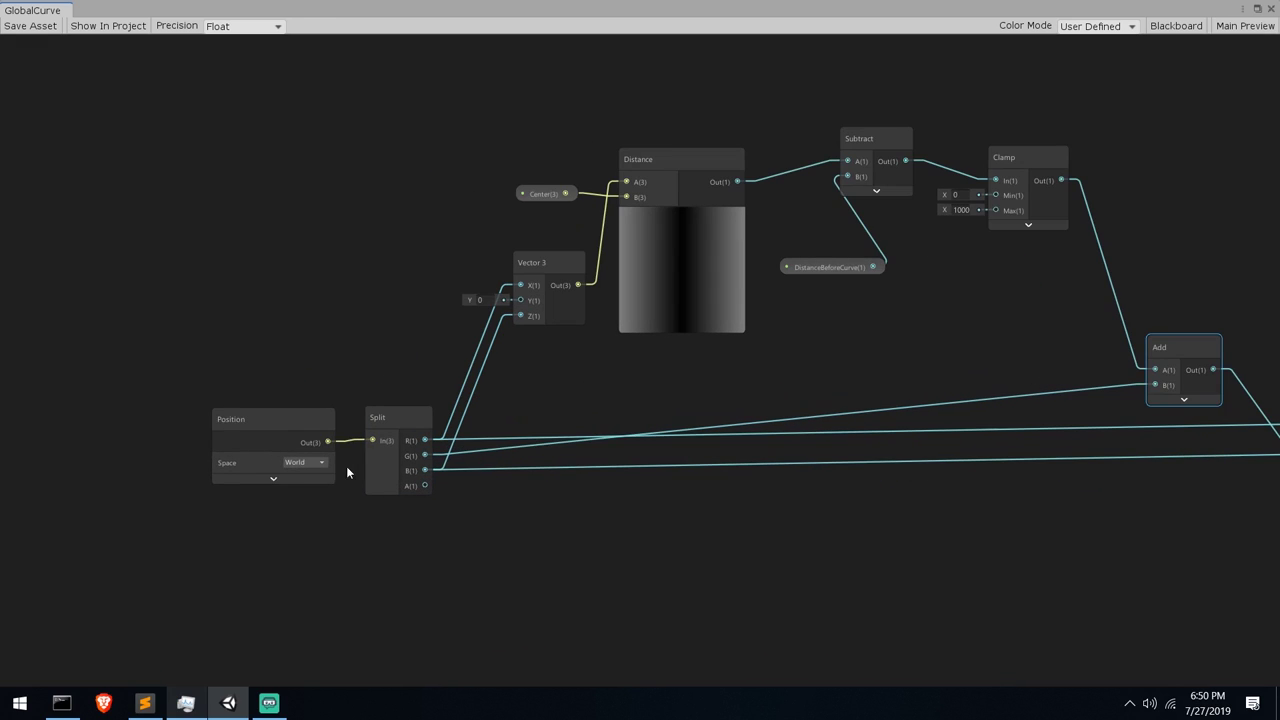
middle_click_drag(920, 386, 708, 365)
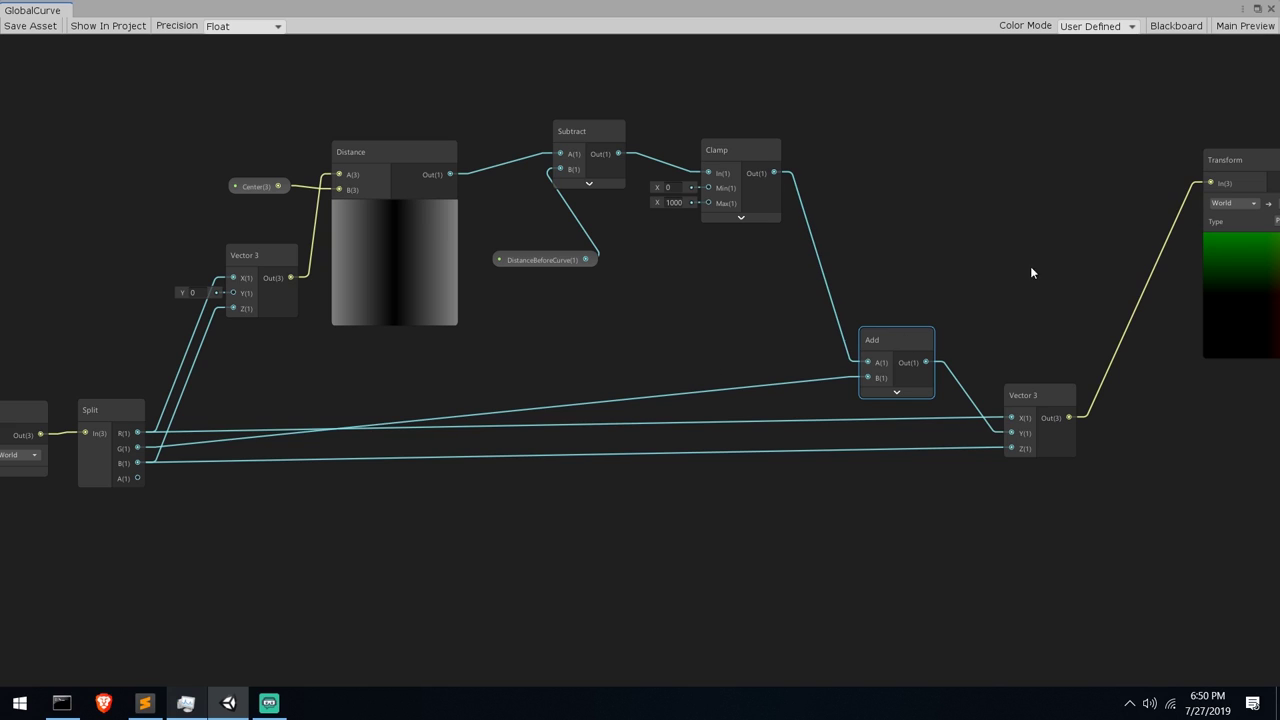
Move the Add node down in line with the Split outputs, just before the final Vector 3 node
left_click(897, 347)
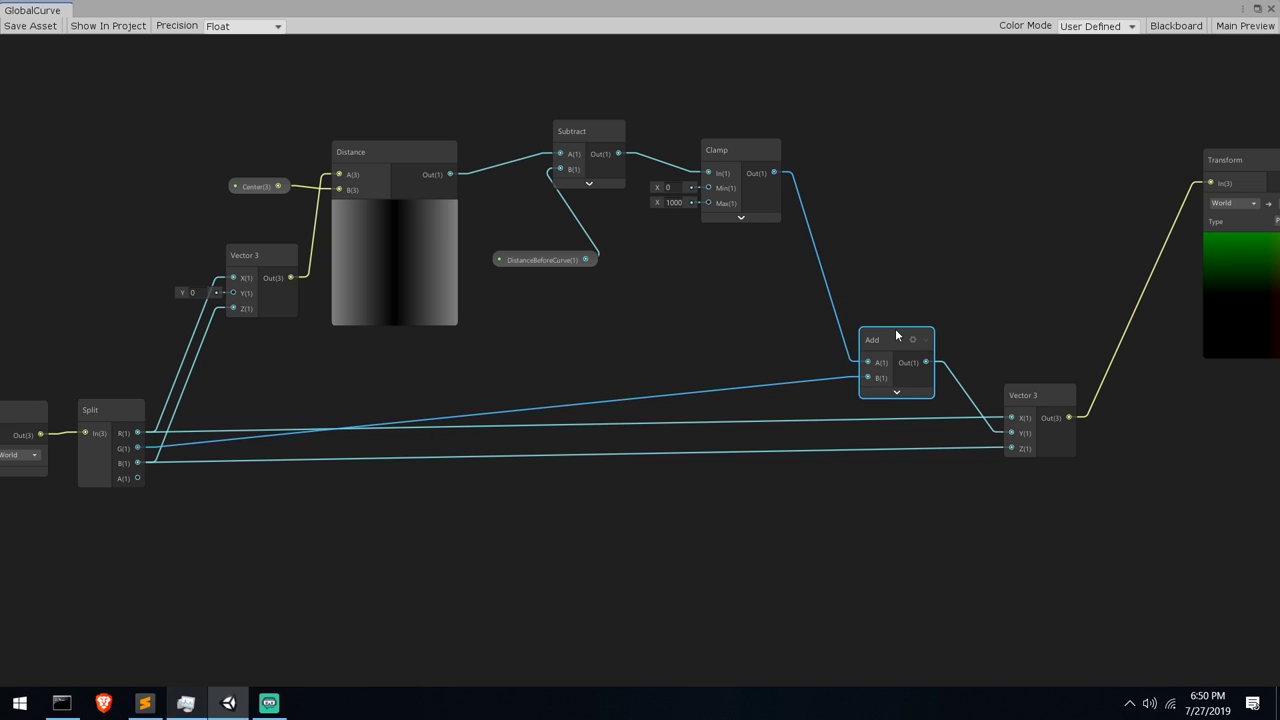
left_click_drag(882, 336, 873, 404)
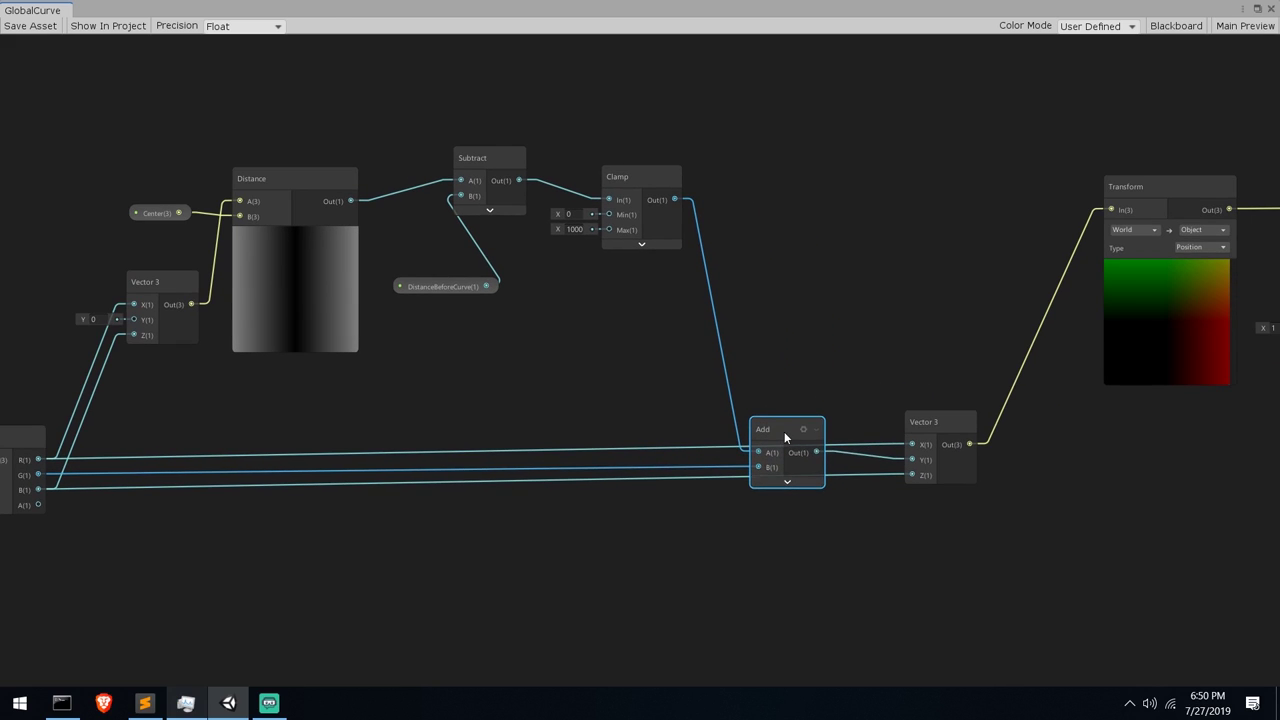
left_click_drag(784, 431, 782, 438)
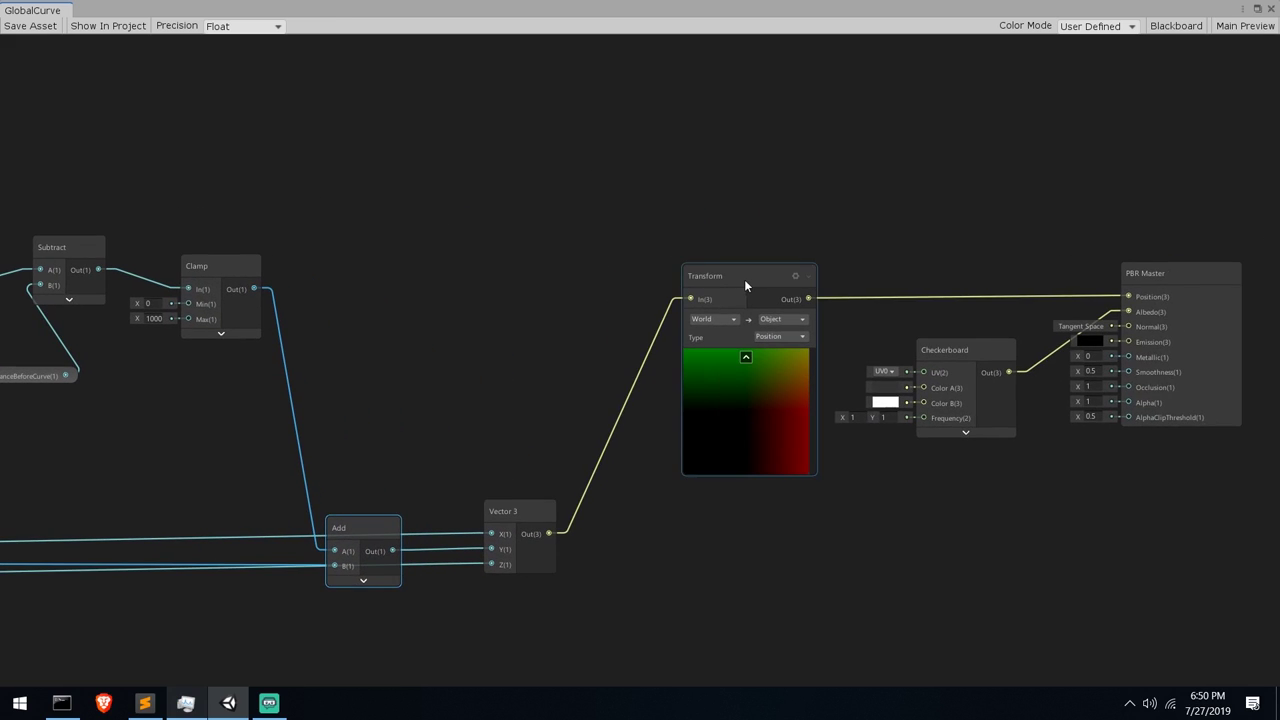
Delete the Checkerboard node that feeds the PBR Master's Albedo and close the GlobalCurve graph
left_click(748, 278)
scroll(746, 279, "up", 3)
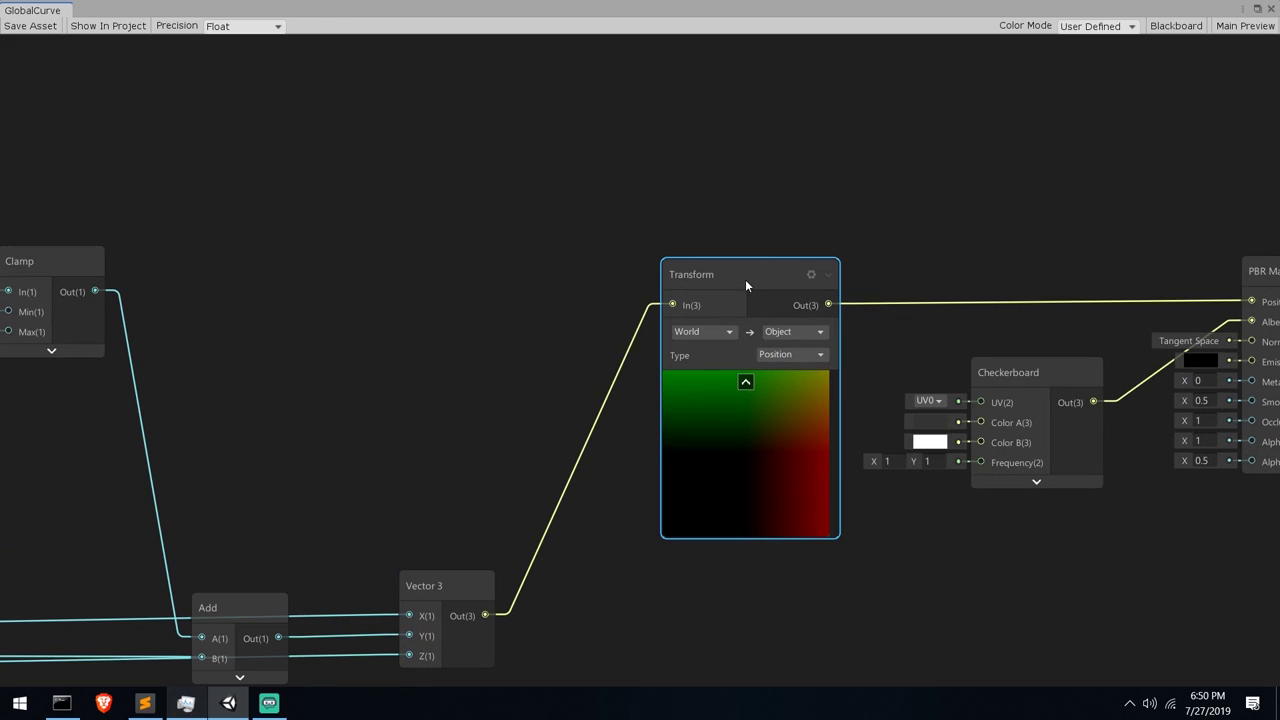
middle_click_drag(841, 240, 685, 247)
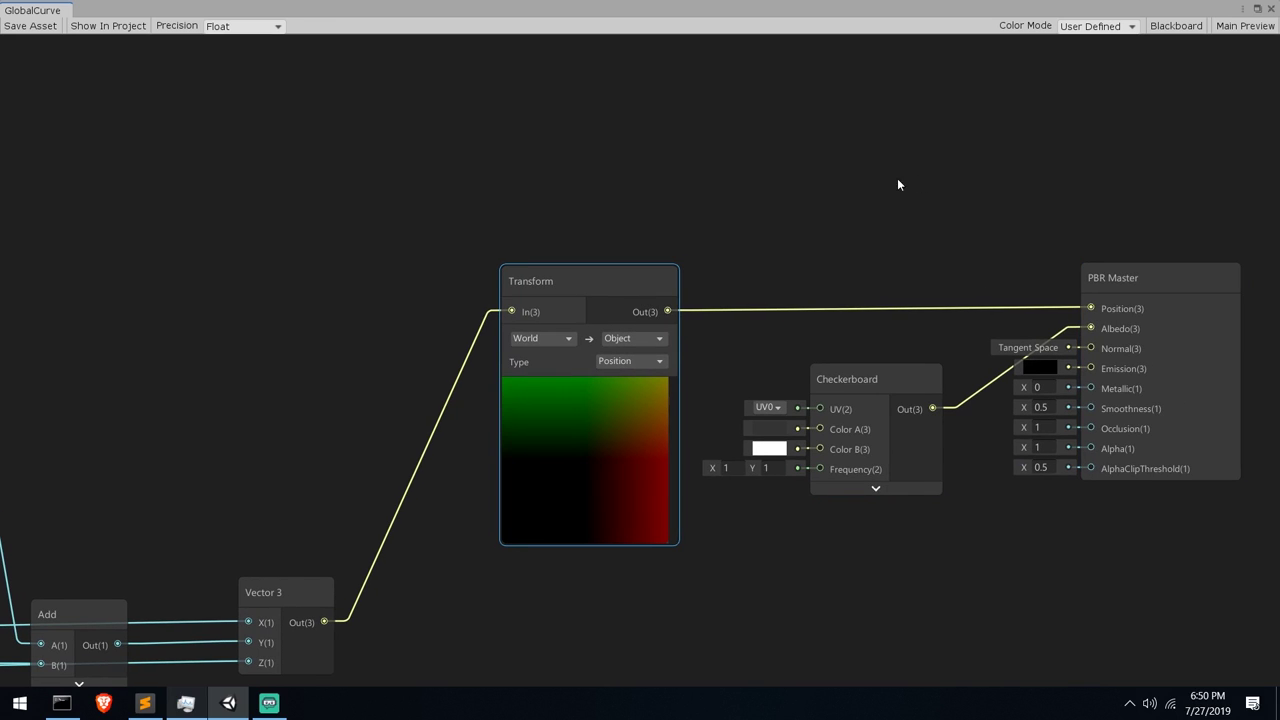
left_click(825, 379)
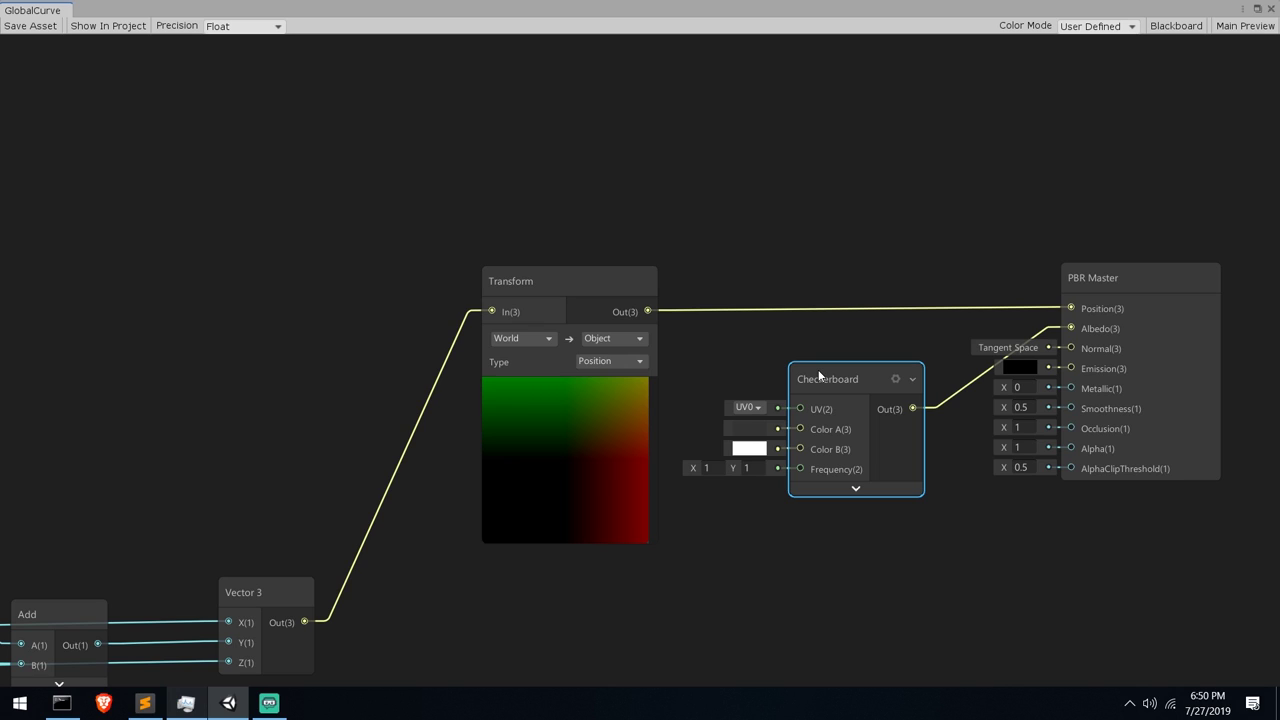
key("Delete")
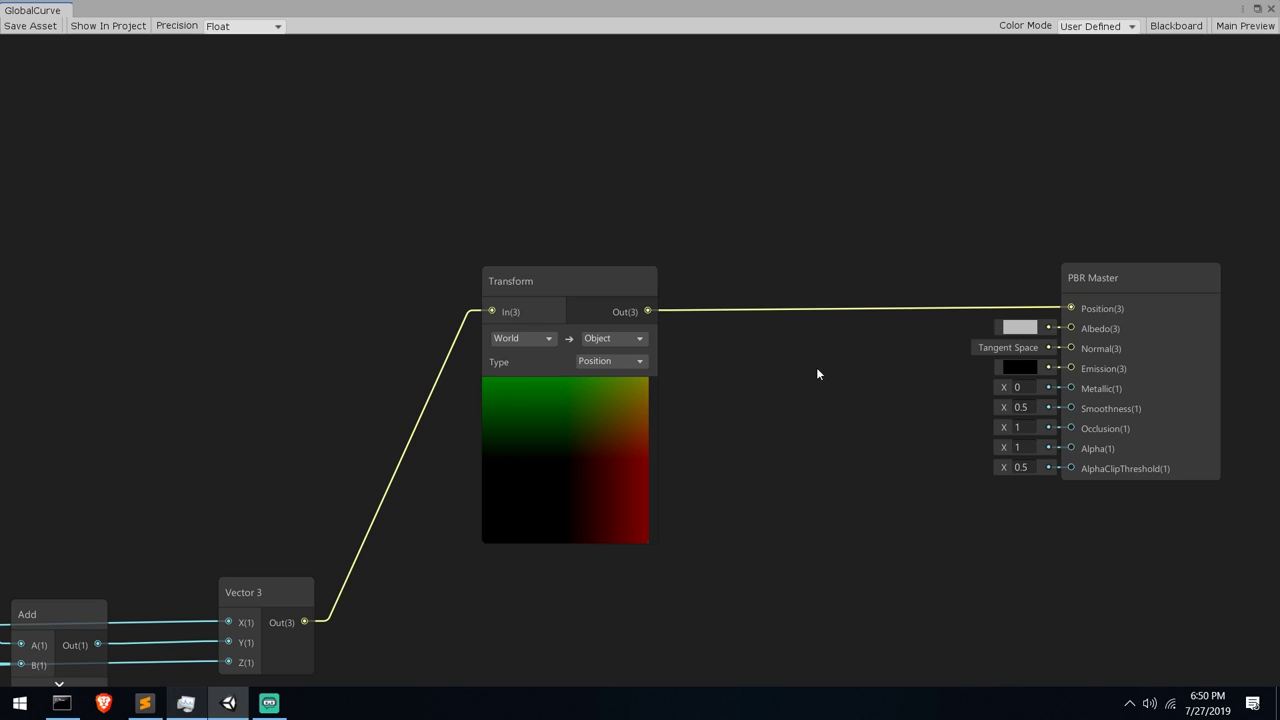
left_click(1271, 8)
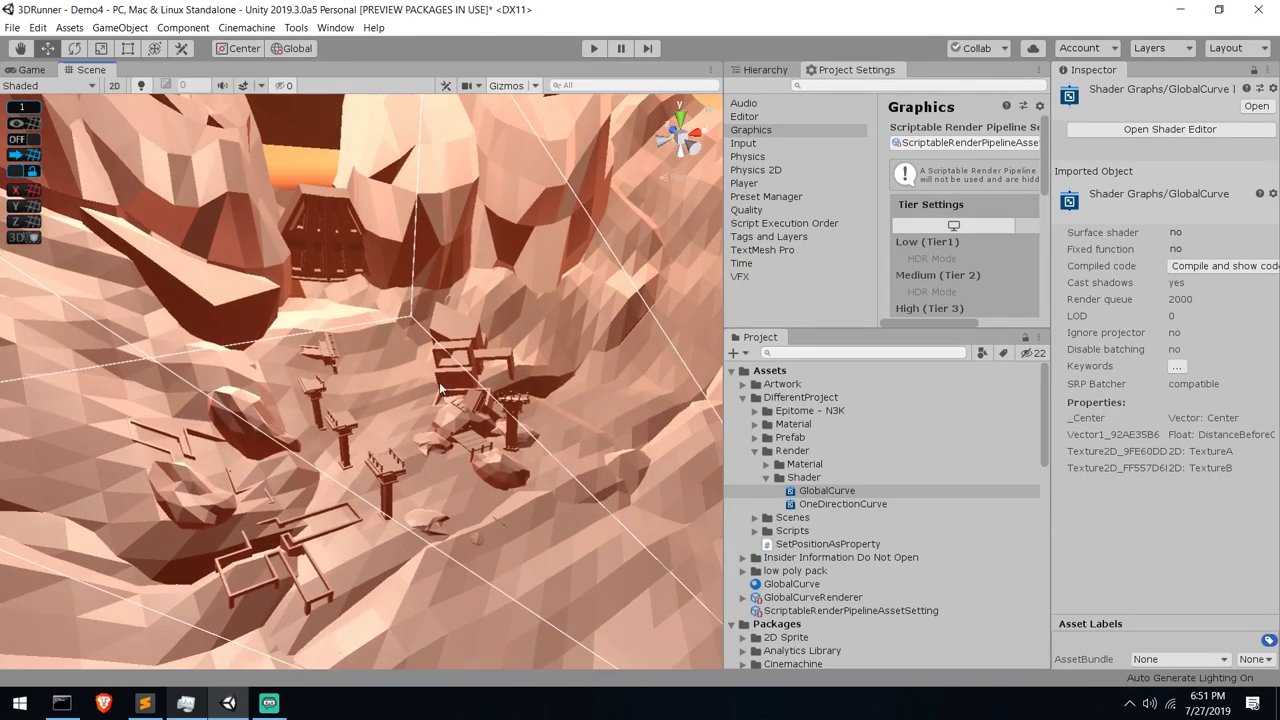
Assign the GlobalCurve material as Mat in the Set Position As Property component of FirstPerson's Motor object
scroll(439, 387, "up", 10)
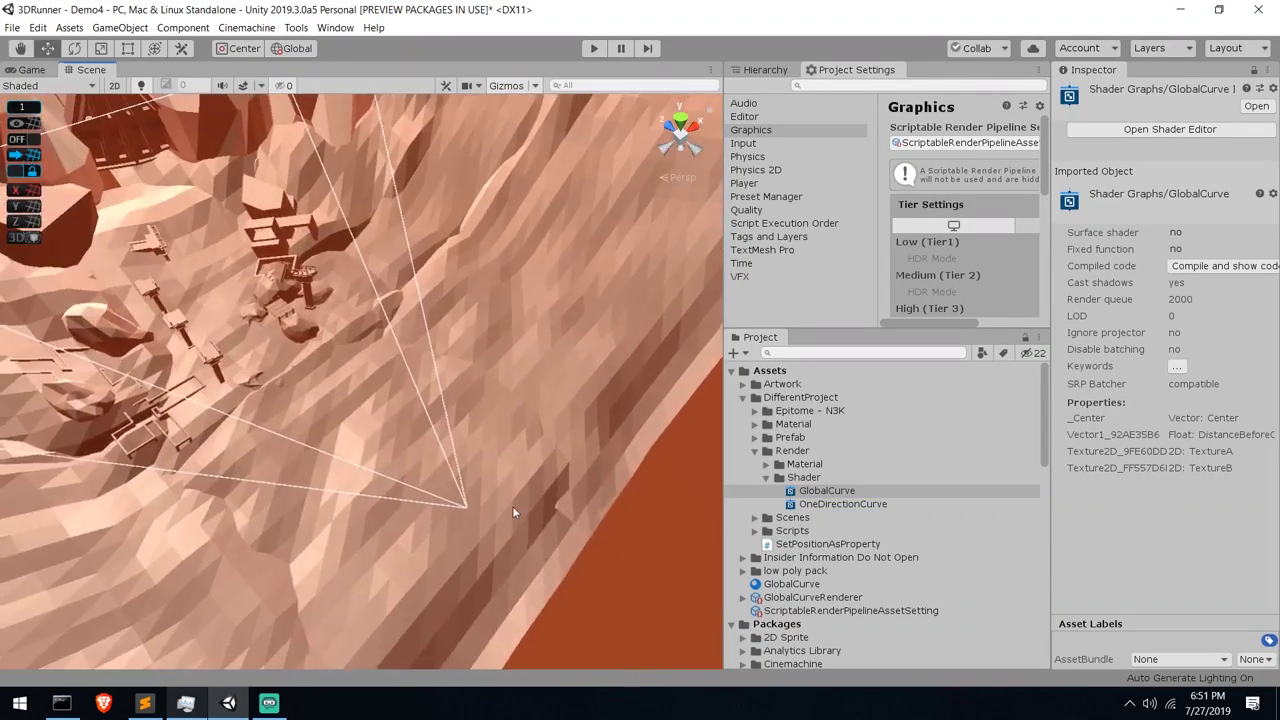
scroll(512, 513, "down", 3)
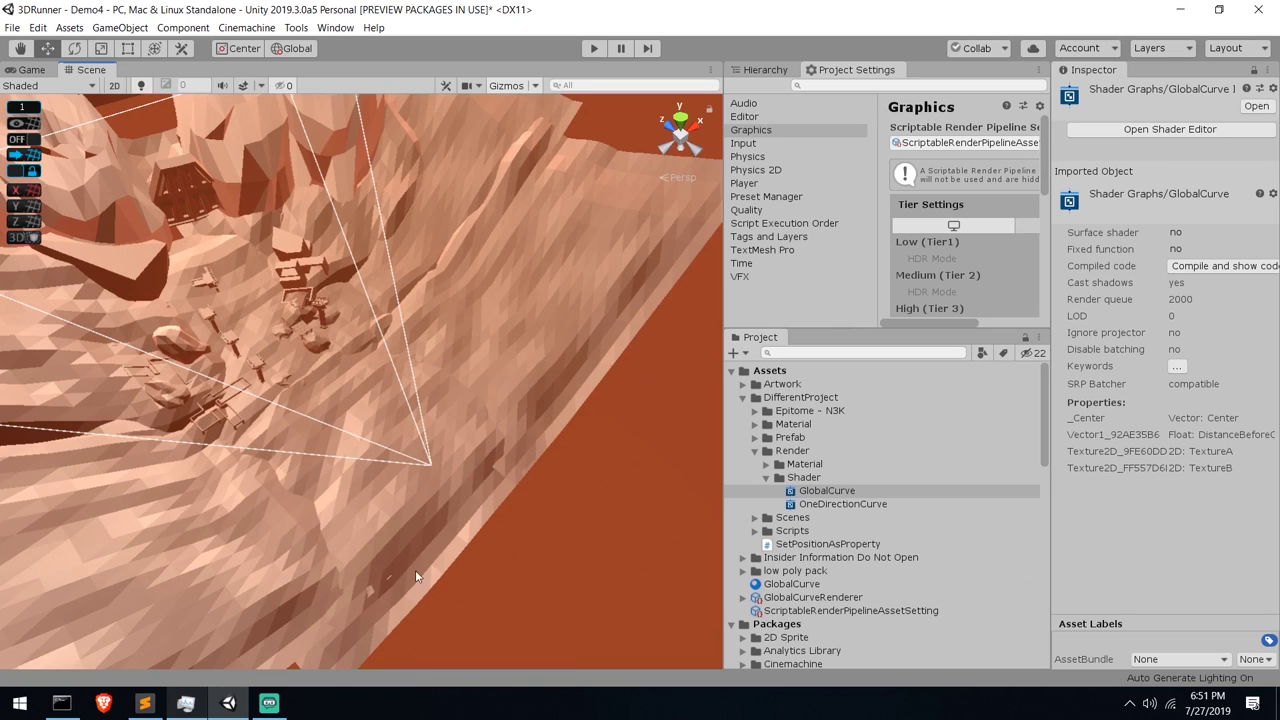
scroll(472, 384, "up", 10)
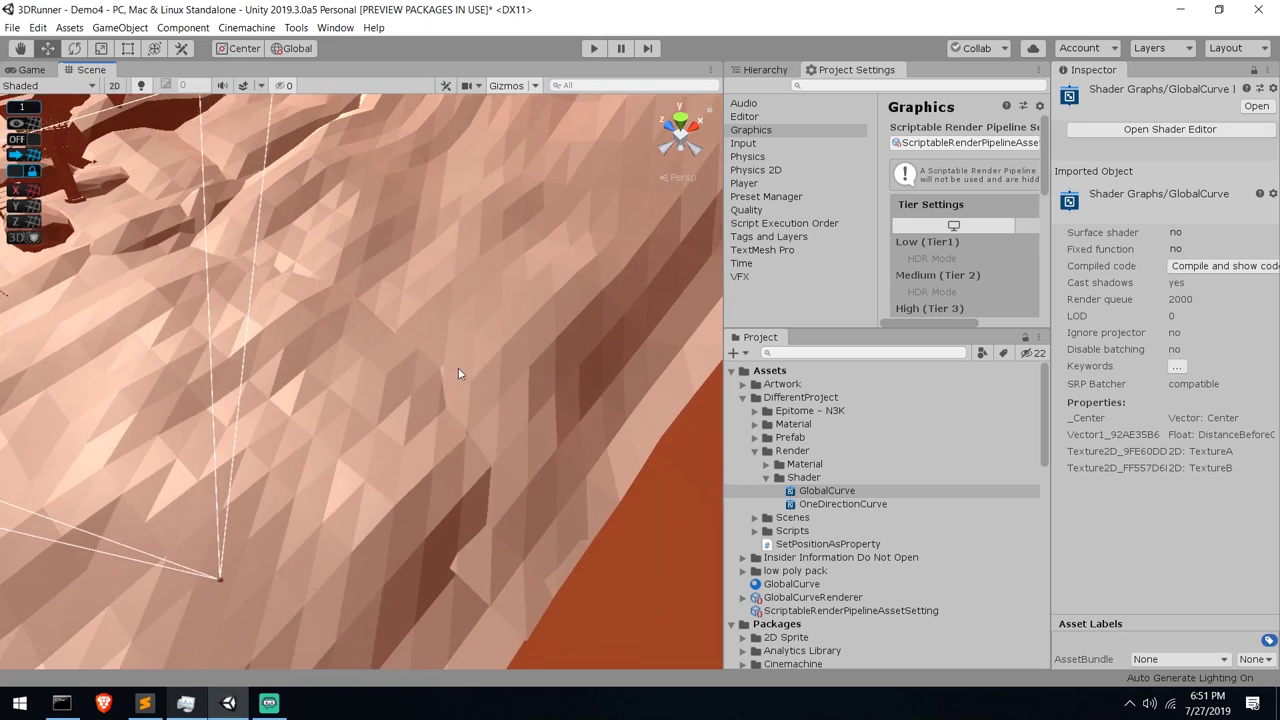
scroll(458, 373, "down", 10)
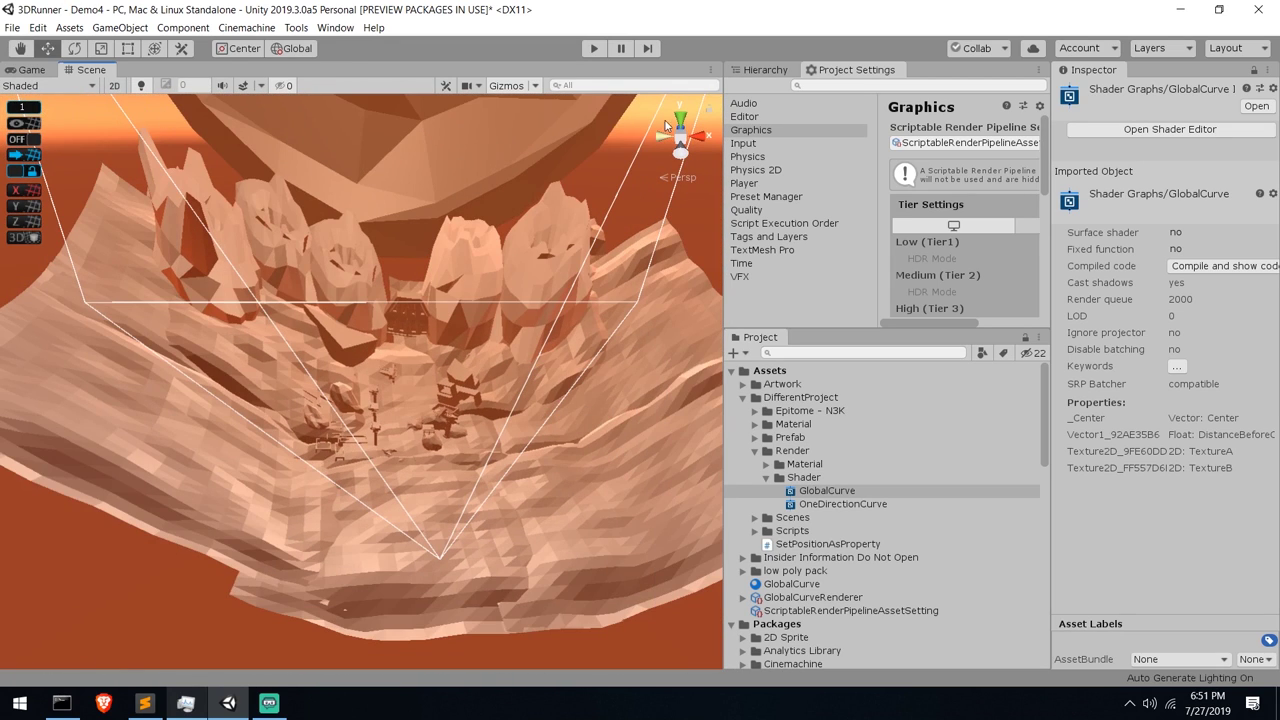
left_click(765, 69)
left_click(826, 129)
left_click(800, 153)
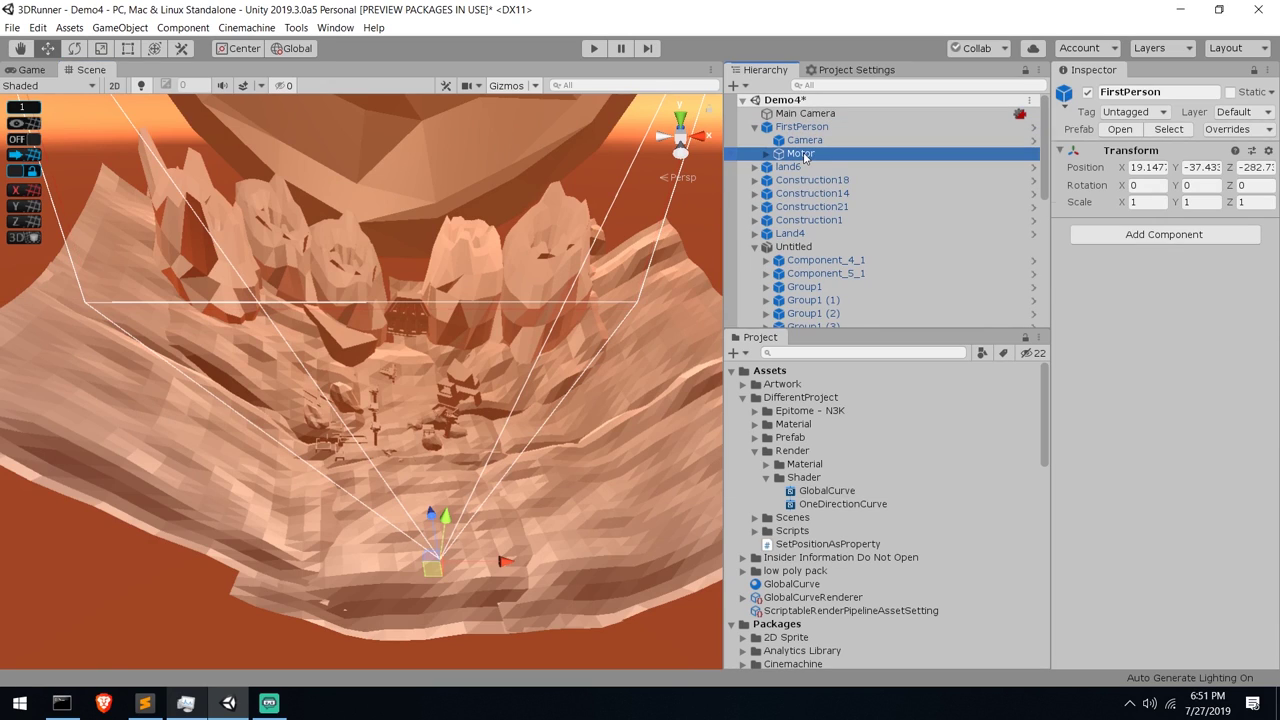
key("f")
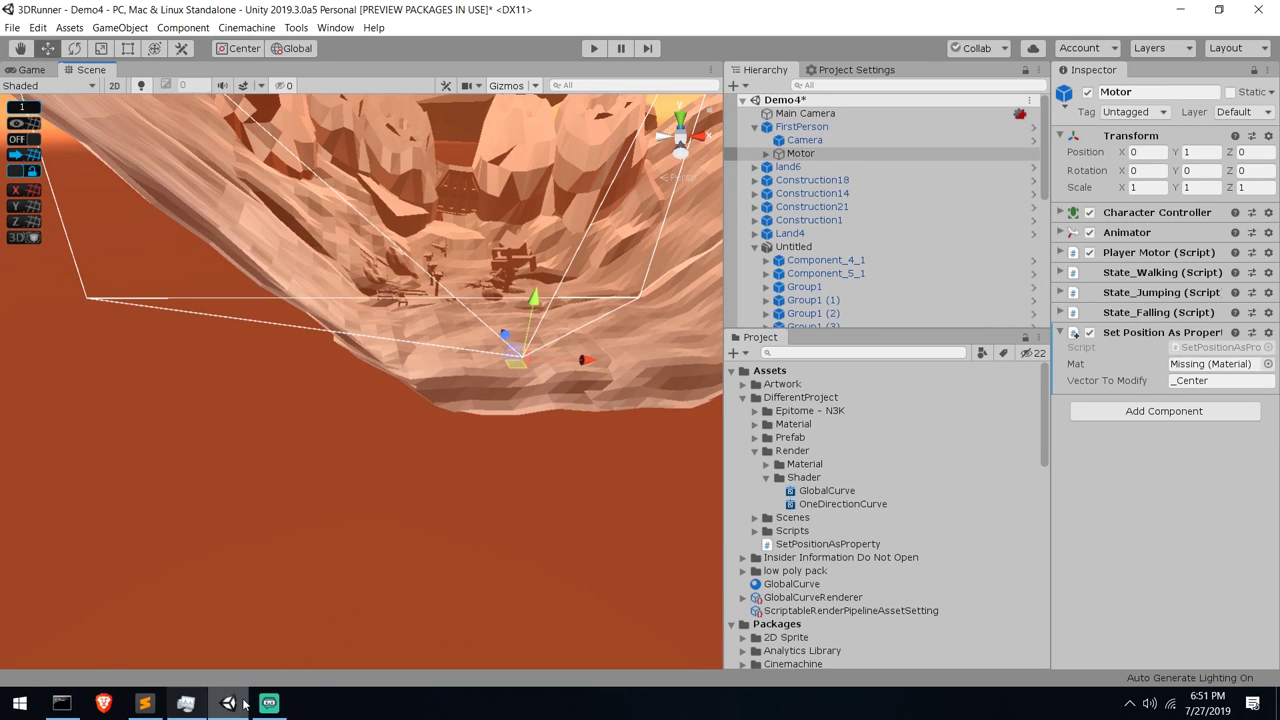
left_click_drag(792, 584, 1212, 364)
Open the SetPositionAsProperty script in Visual Studio, review the SetVector call and its vectorToModify argument in Update, and return to Unity
double_click(1188, 346)
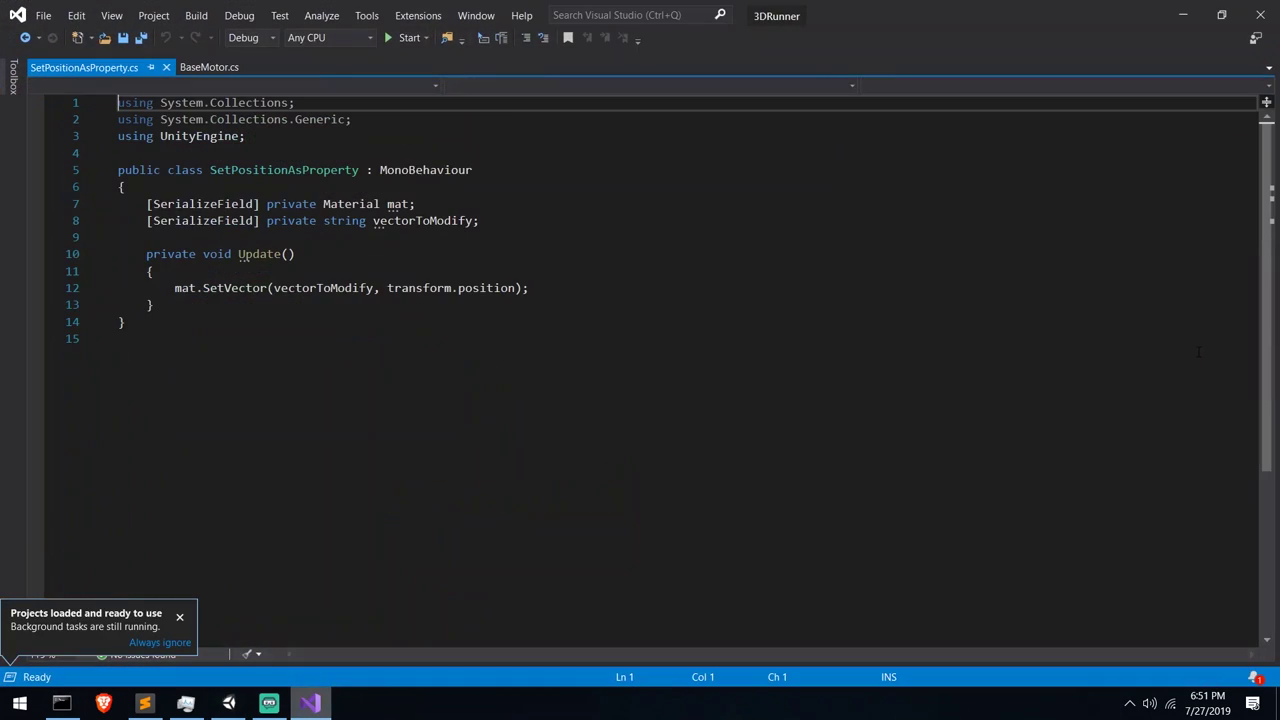
left_click(275, 318)
left_click_drag(175, 288, 530, 288)
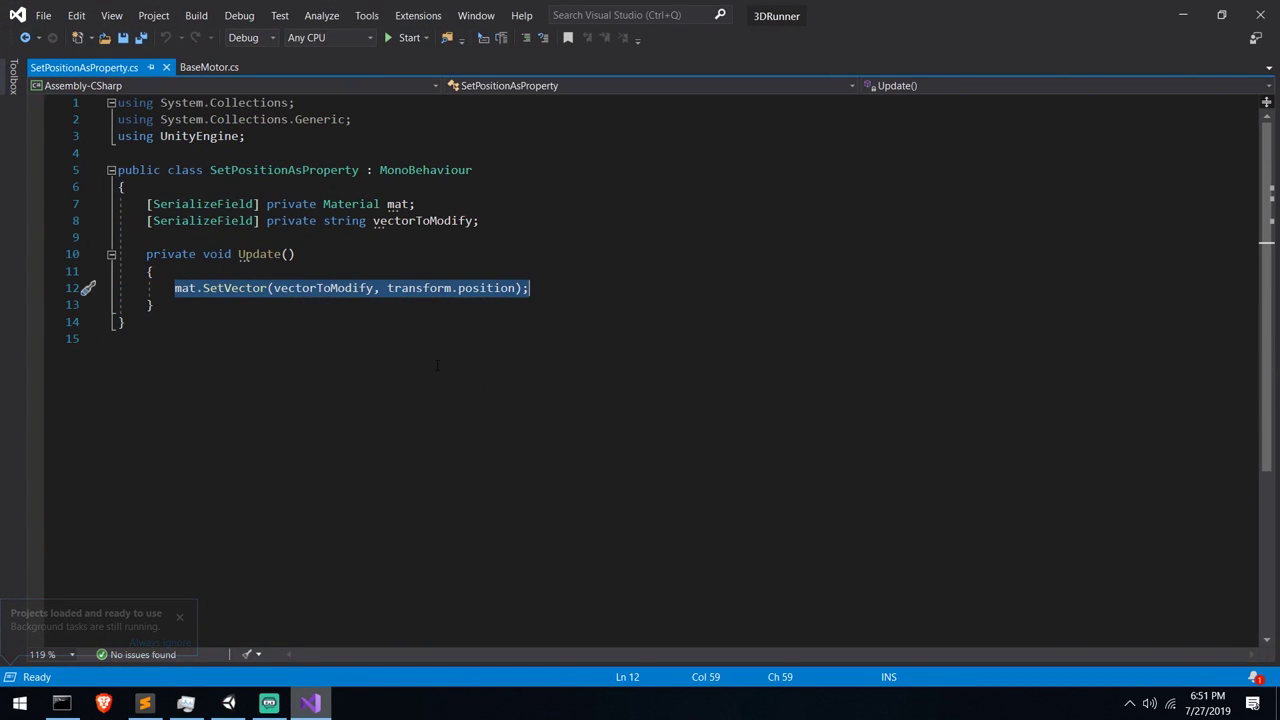
left_click(280, 338)
double_click(323, 288)
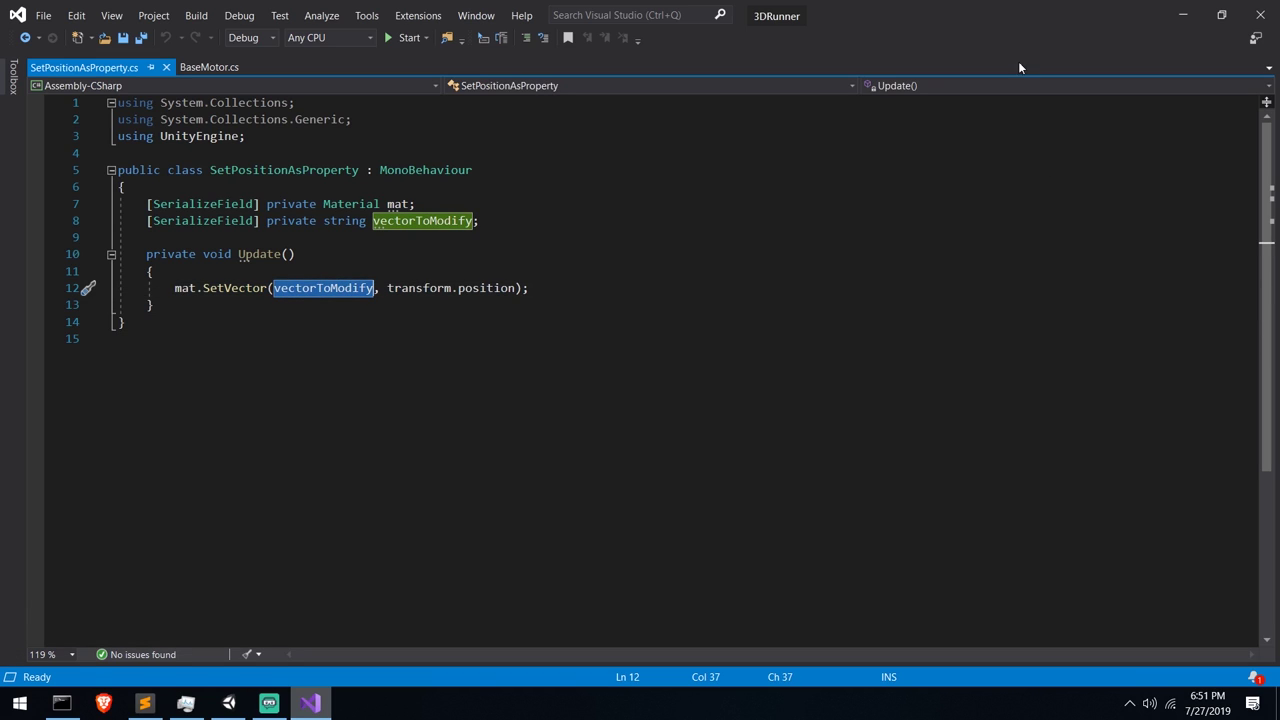
key("F12")
left_click(1183, 15)
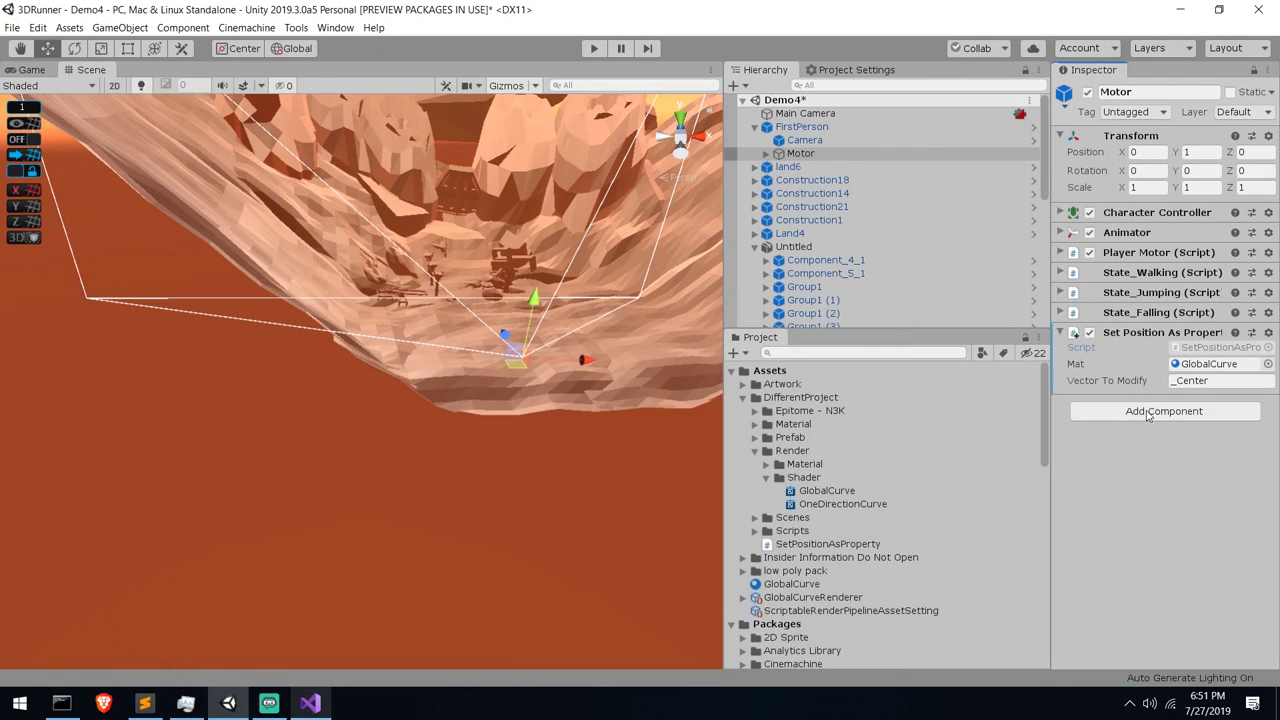
Reopen the GlobalCurve shader graph, check the Center property's reference name in the Blackboard, and close the graph
double_click(826, 491)
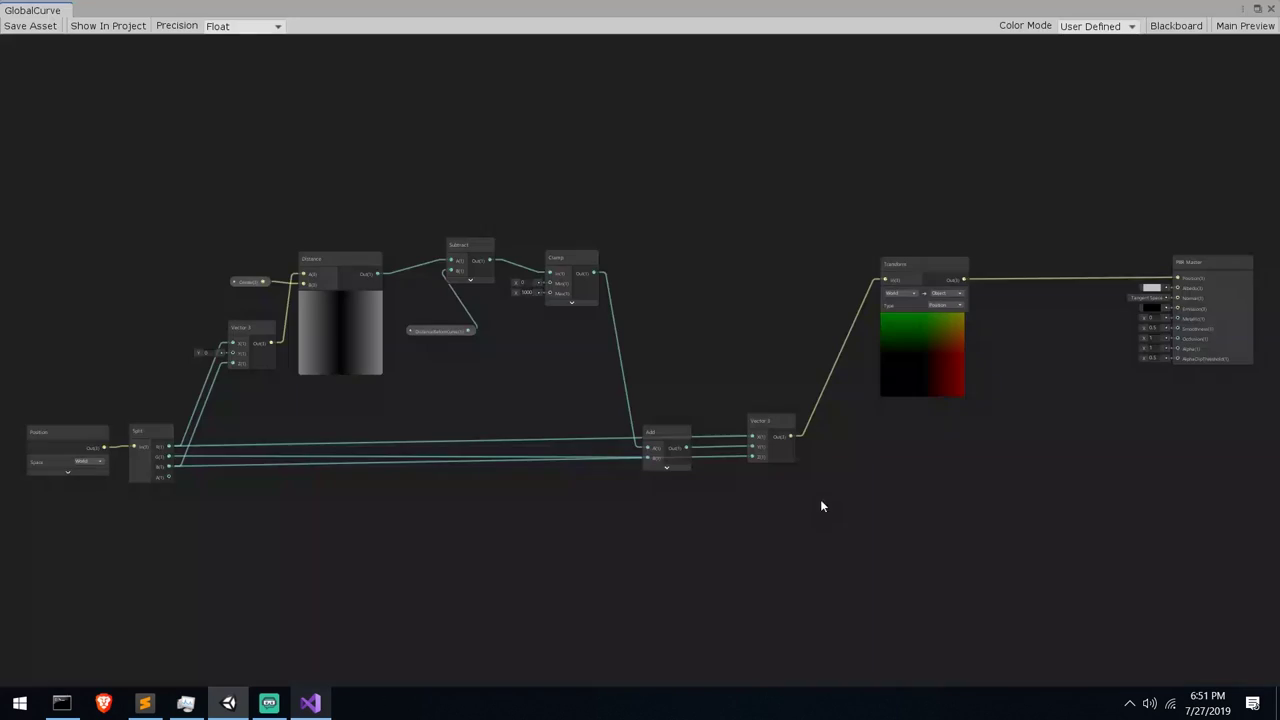
left_click(1176, 25)
left_click(120, 131)
left_click(71, 131)
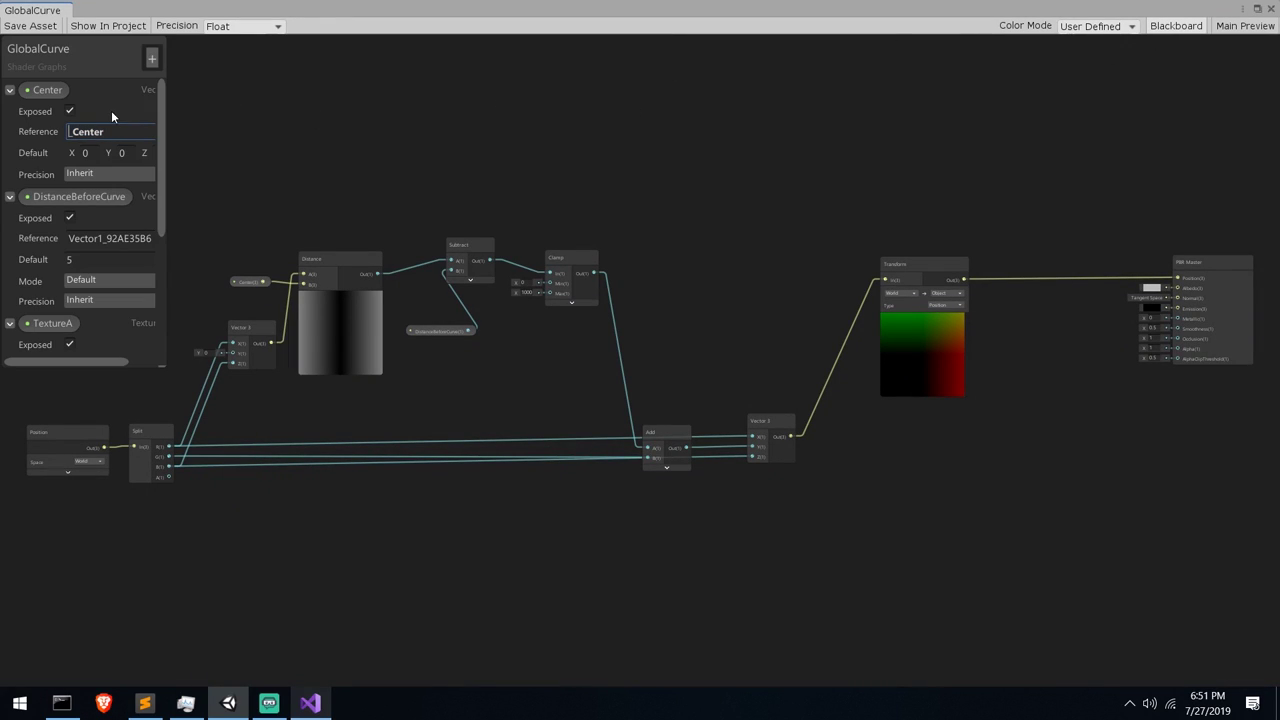
key("ctrl+a")
left_click(1271, 9)
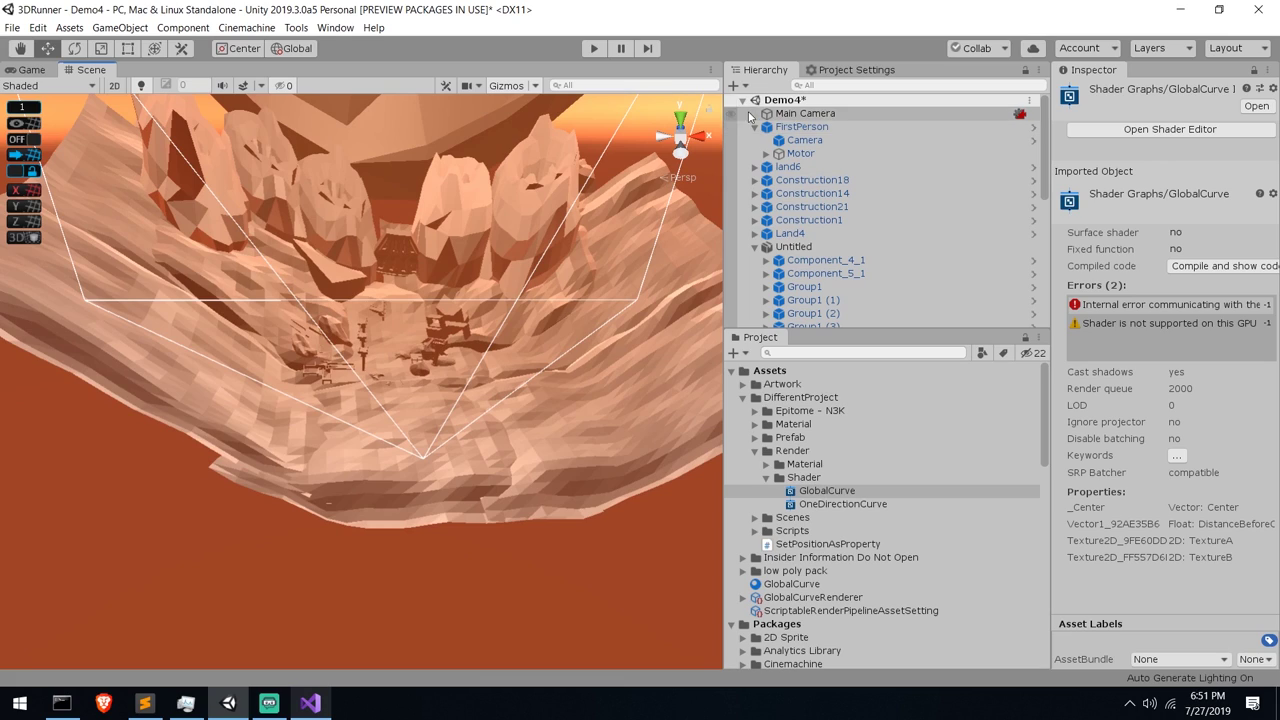
Run the scene in Play mode and show the GlobalCurve material's properties
left_click(595, 48)
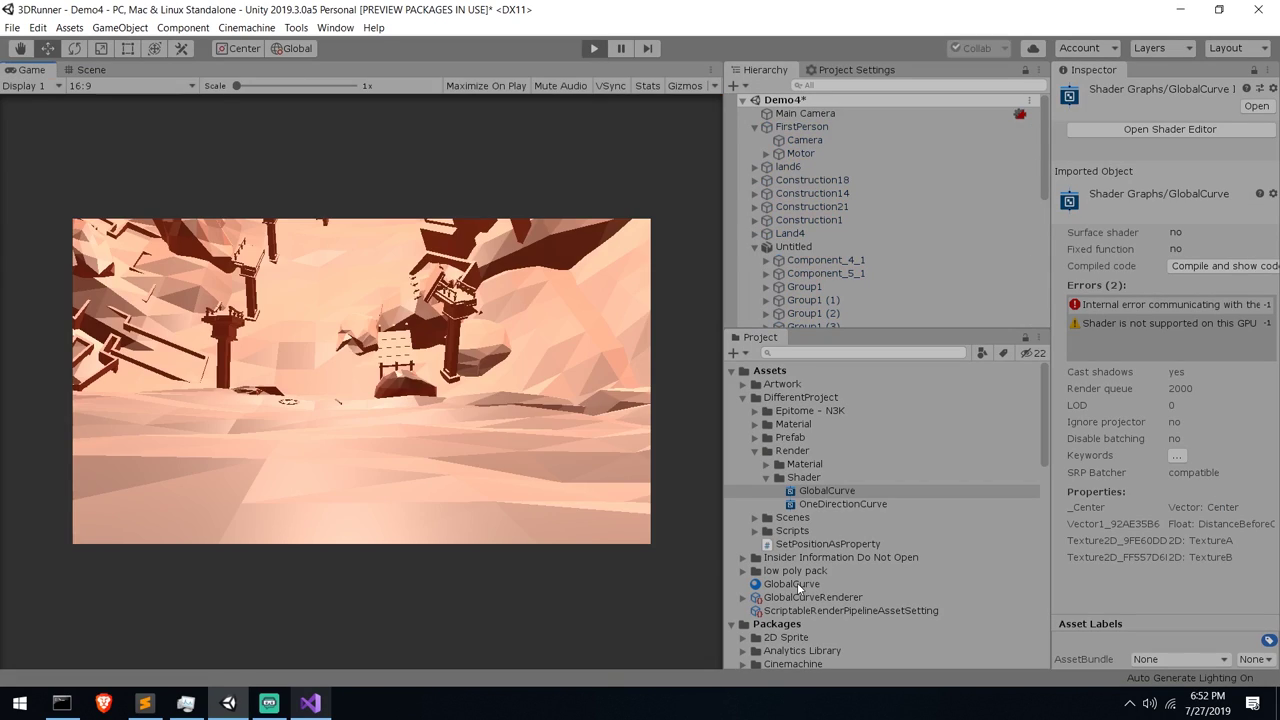
left_click(797, 583)
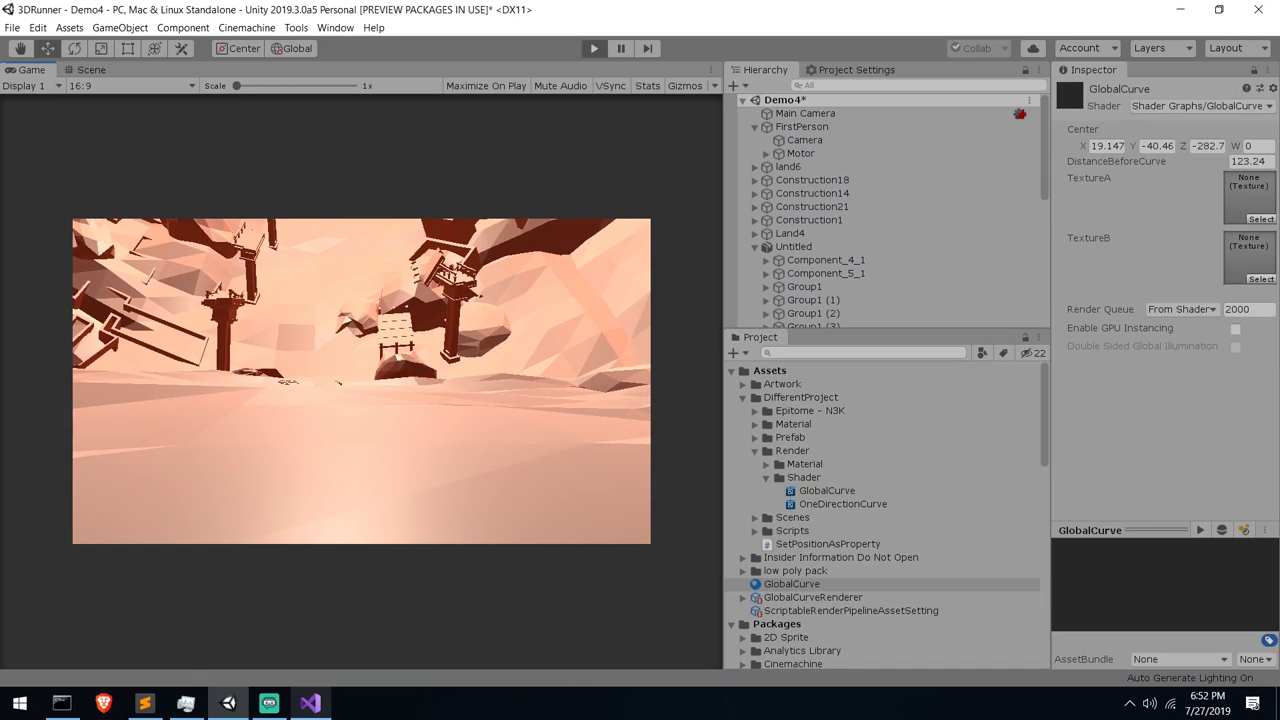